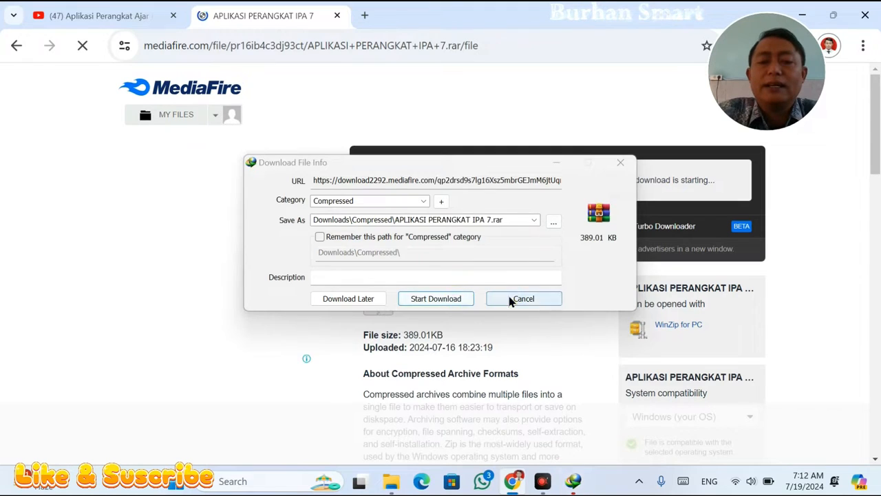
Dismiss the download prompt for APLIKASI PERANGKAT IPA 7.rar and minimize the browser to reveal the desktop
click(476, 298)
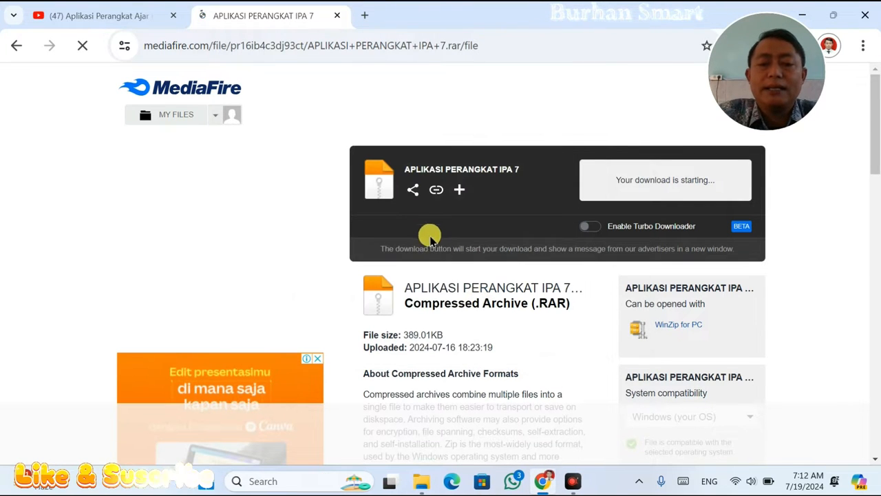
drag(726, 41, 664, 44)
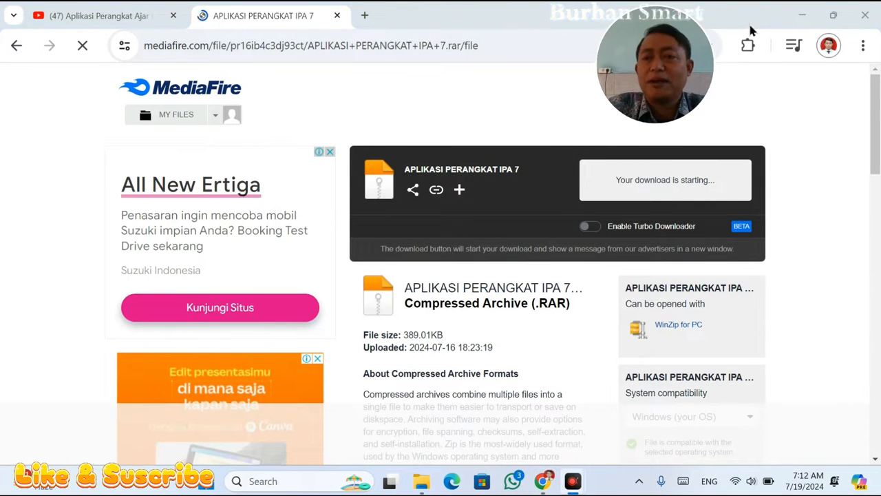
click(802, 14)
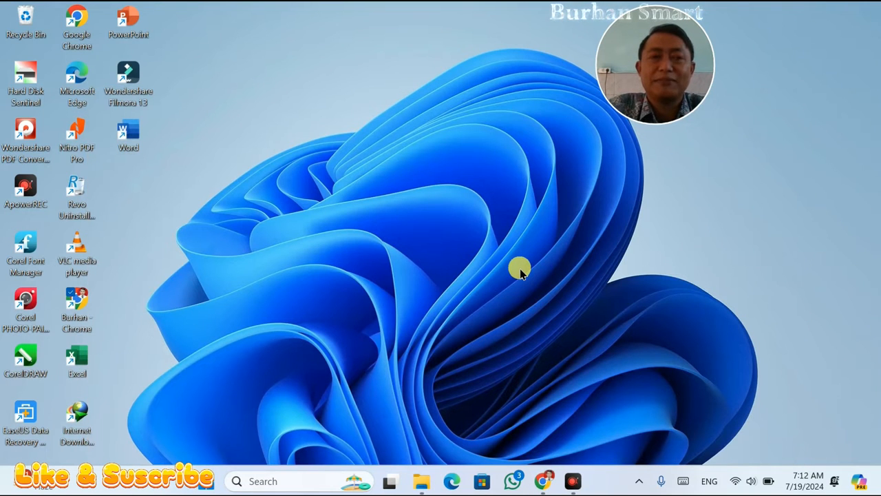
Switch to File Explorer and open the APLIKASI PERANGKAT IPA 7 archive from the PERANGKAT 2024-2025 folder
click(420, 490)
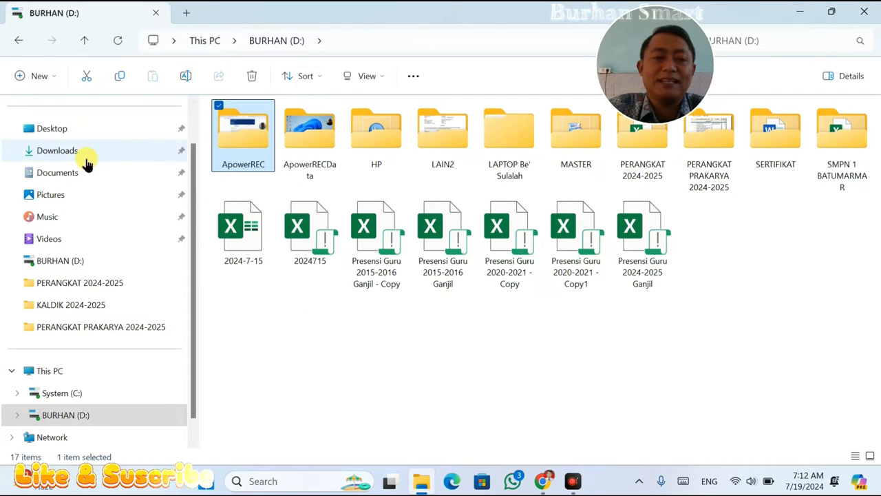
click(93, 279)
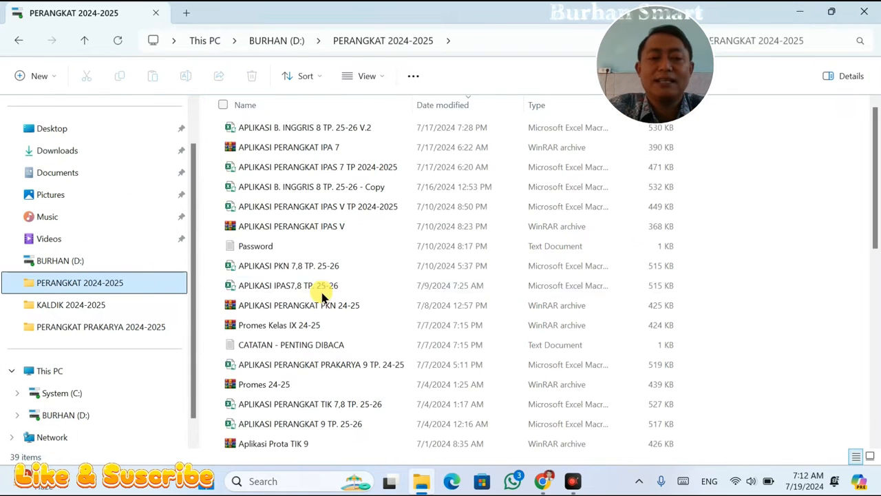
double_click(298, 149)
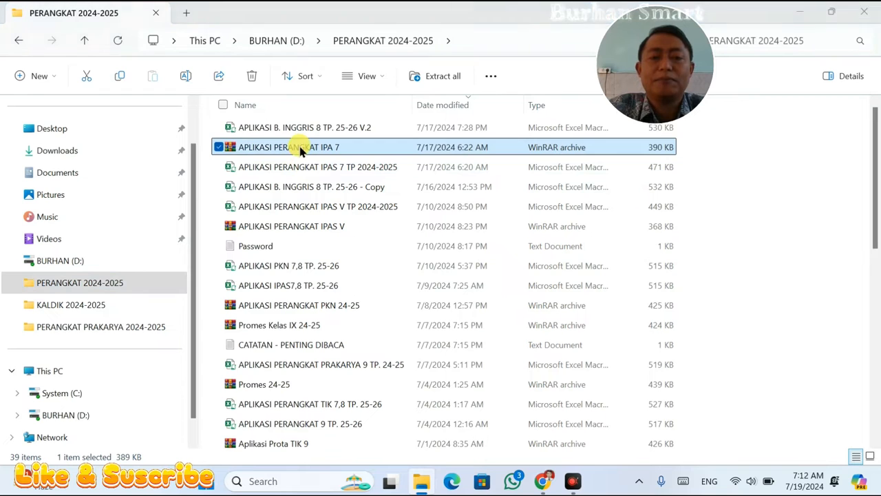
Try to open the workbook inside the nested archive APLIKASI PERANGKAT IPAS 7 TP 2024-2025.rar, then cancel its password request and close that archive
double_click(99, 180)
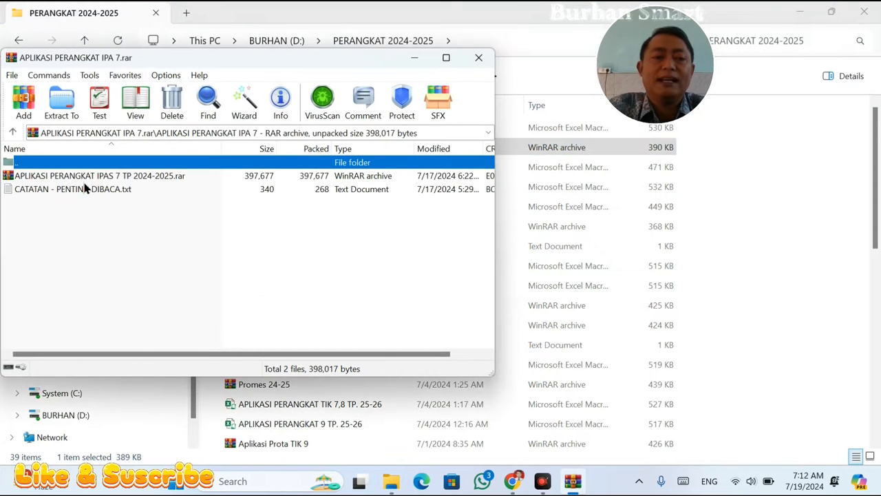
double_click(78, 176)
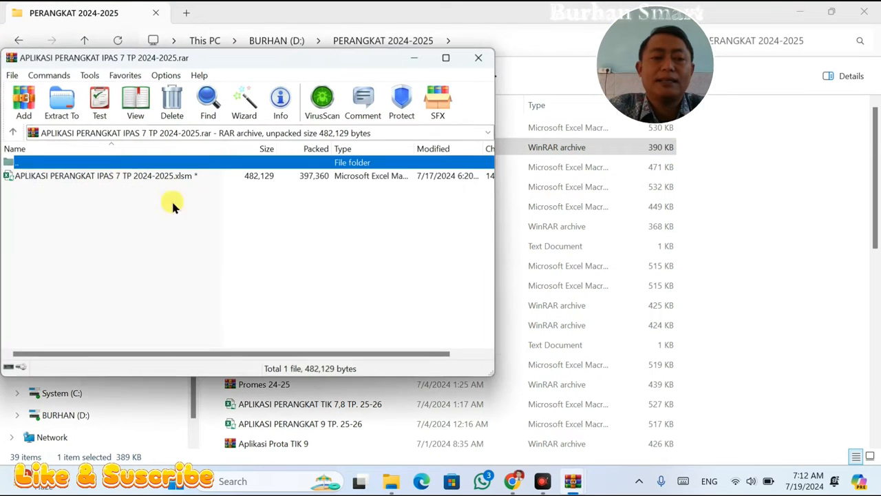
double_click(122, 177)
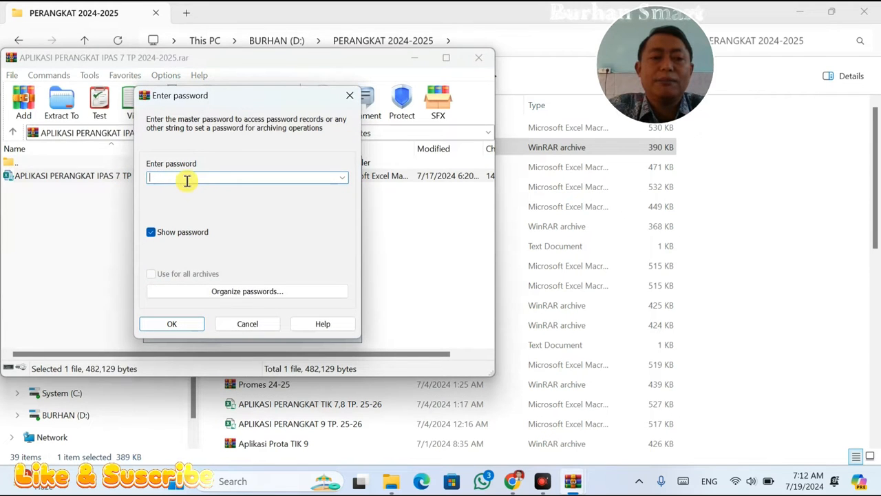
click(344, 100)
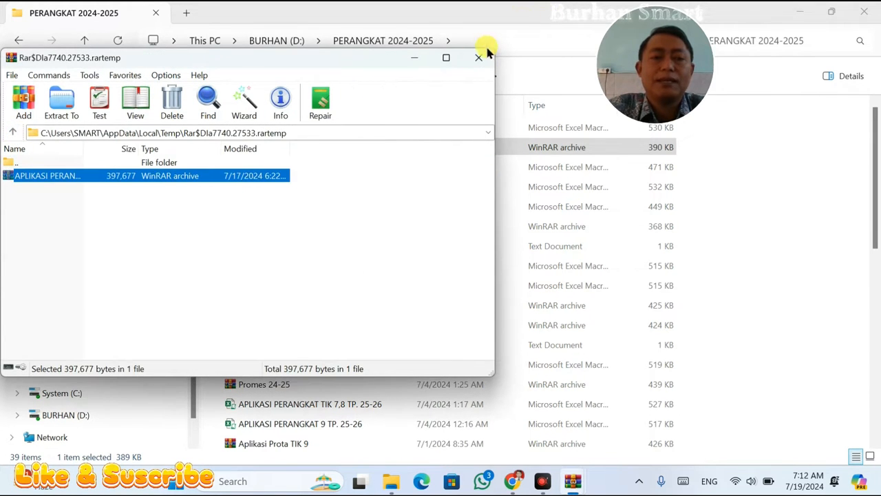
click(479, 57)
Read the password instructions in CATATAN - PENTING DIBACA.txt, then close all the open notes and the archive
double_click(67, 190)
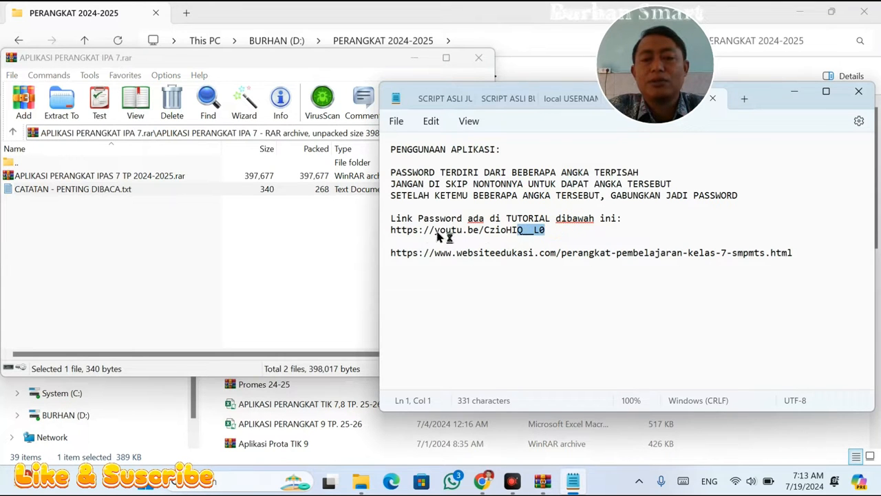
drag(451, 173, 598, 178)
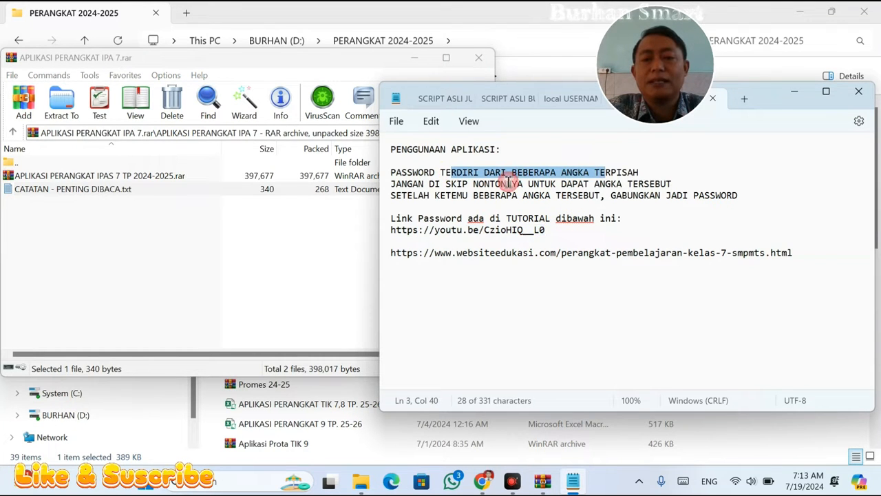
click(386, 186)
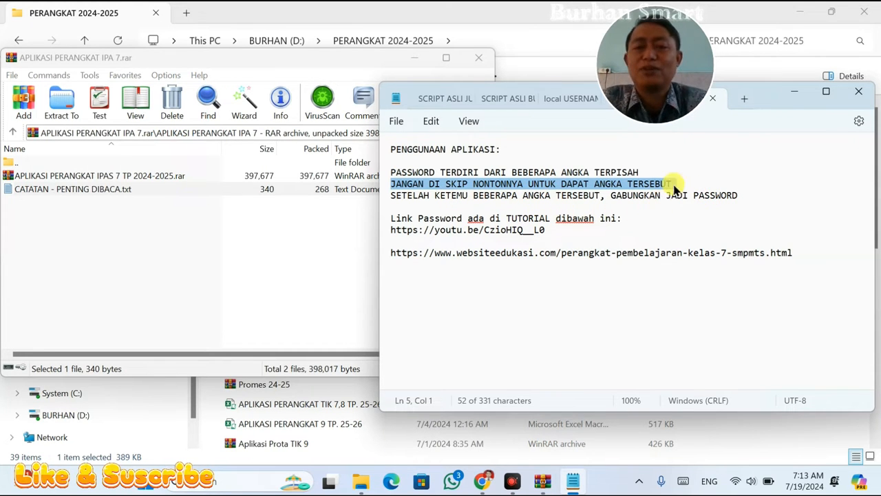
drag(755, 103, 553, 140)
click(517, 135)
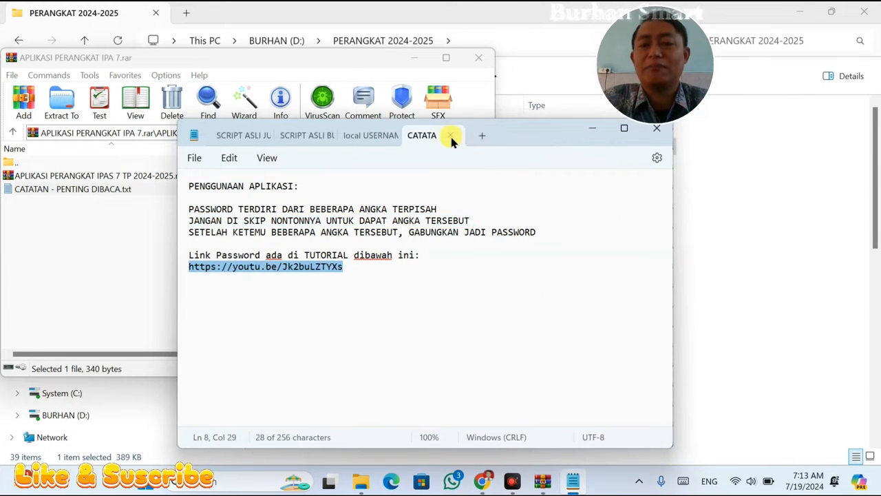
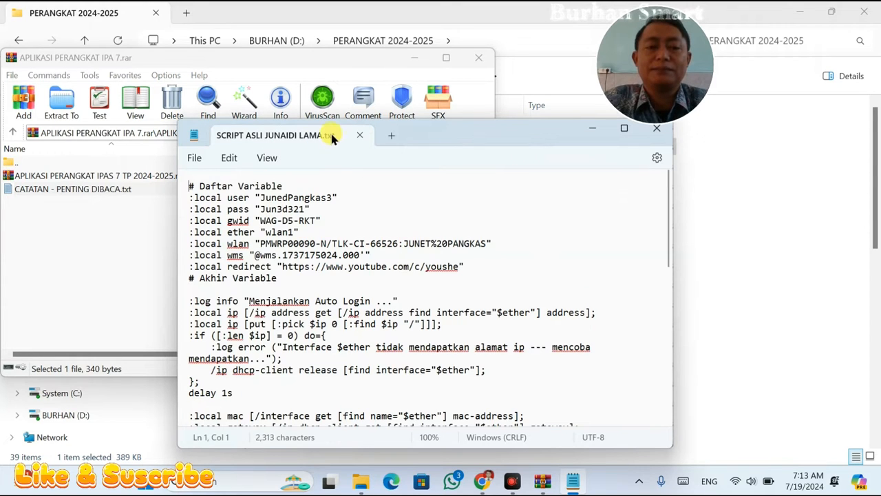
click(359, 136)
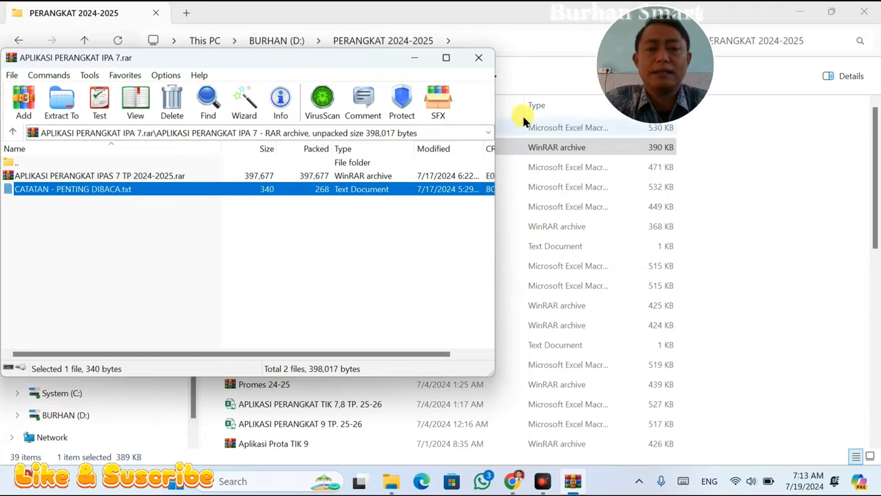
click(479, 57)
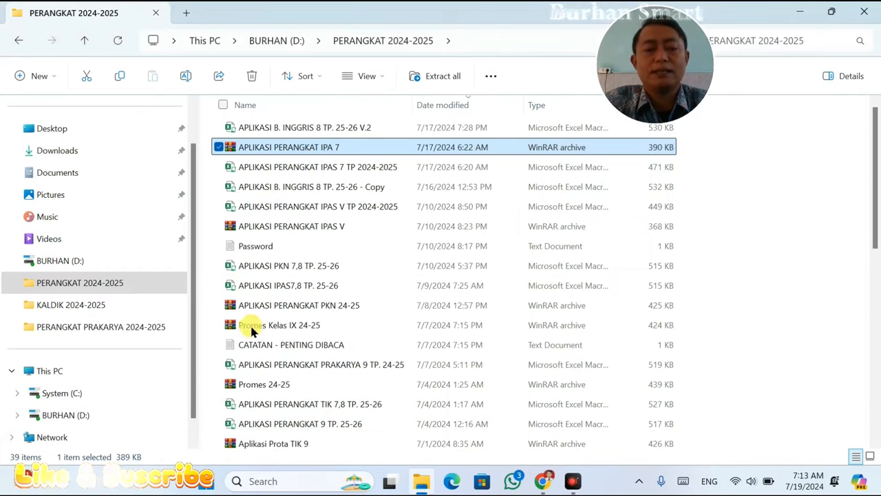
Open the workbook APLIKASI MTK 8 TP. 25-26 from the PERANGKAT MATEMATIKA 8 subfolder
scroll(220, 354, down, 5)
double_click(222, 342)
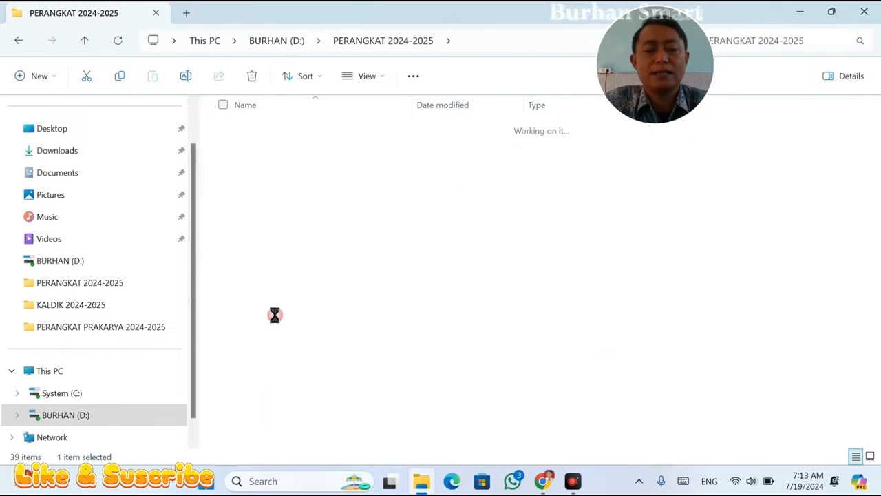
double_click(283, 129)
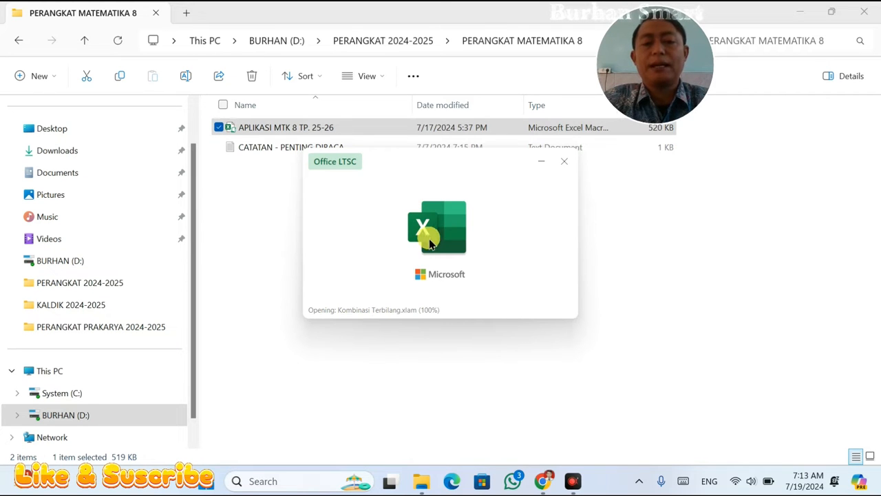
Switch to Chrome, close the MediaFire page and search Google for "cp MATEMATIKA KELAS 8" in a new tab
click(543, 481)
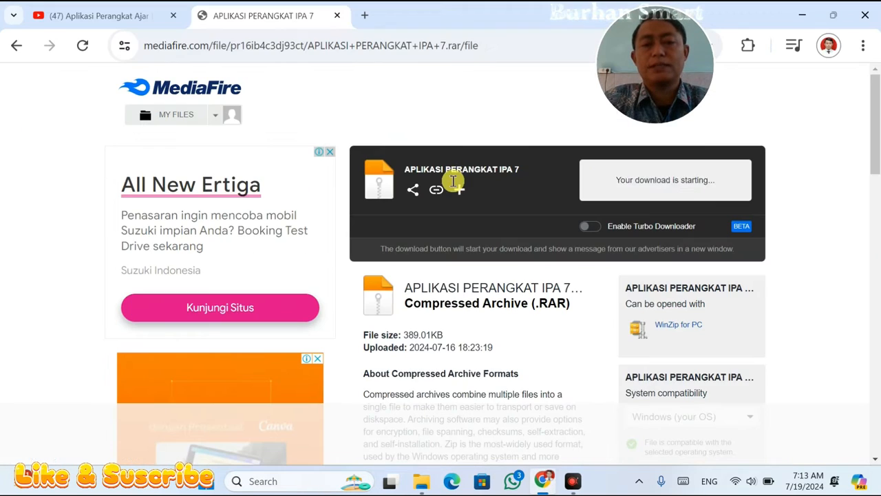
click(337, 15)
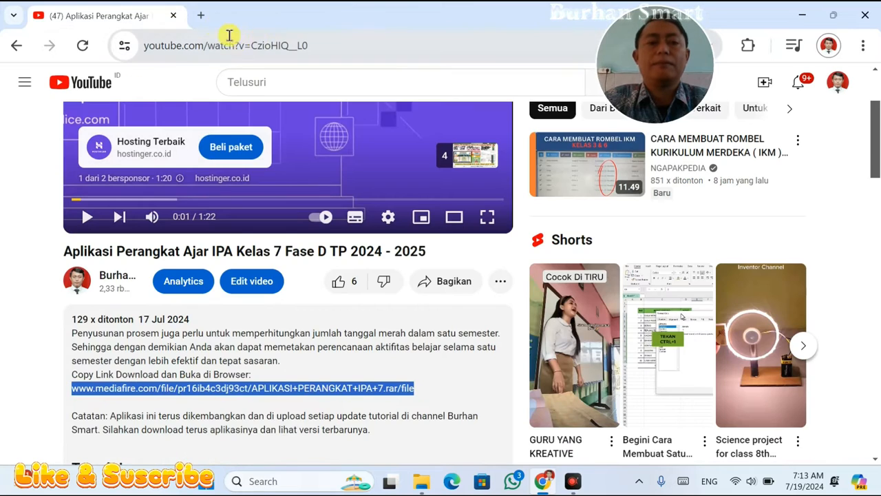
click(204, 16)
click(205, 51)
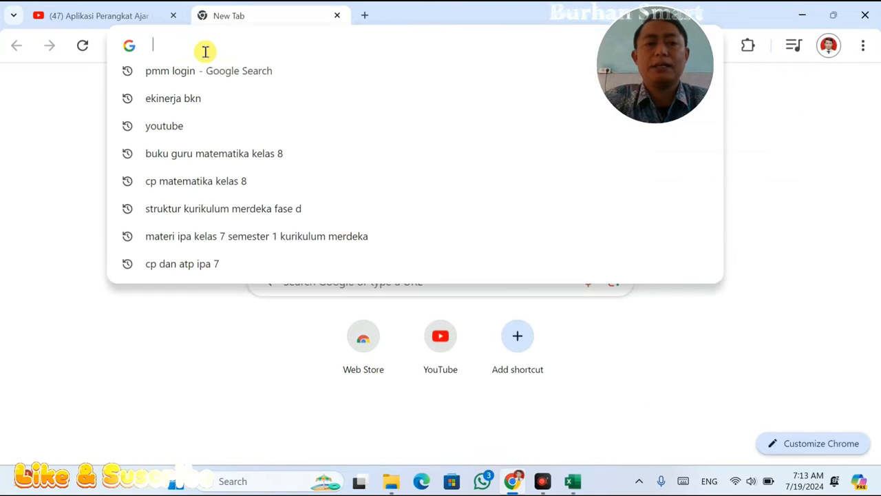
text(cp)
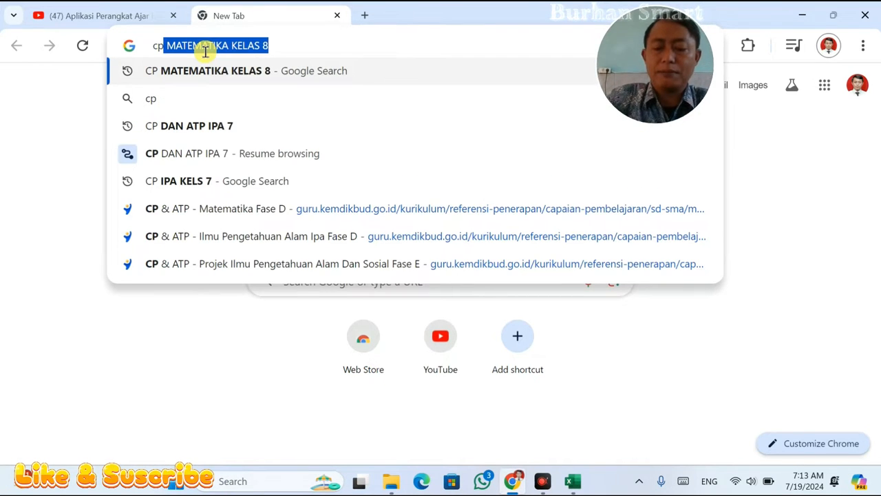
key(Right)
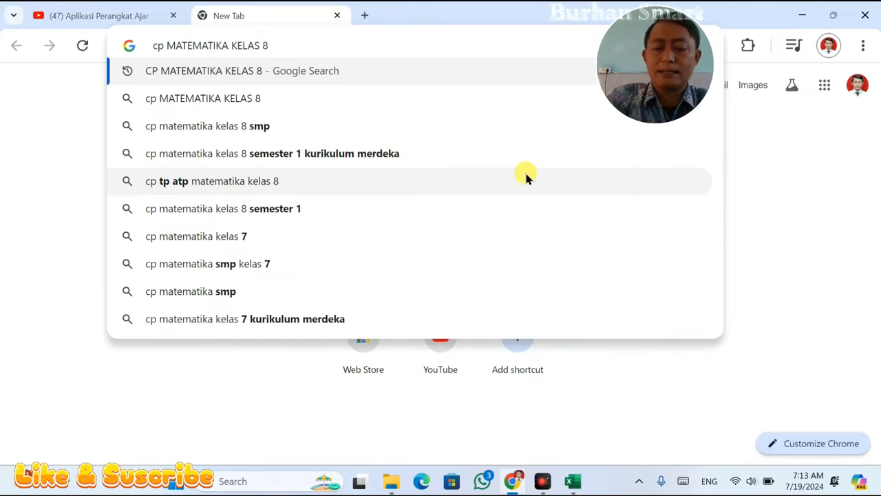
key(Return)
Open the CP & ATP page for Matematika Fase D and copy the whole Capaian Umum paragraph
click(242, 218)
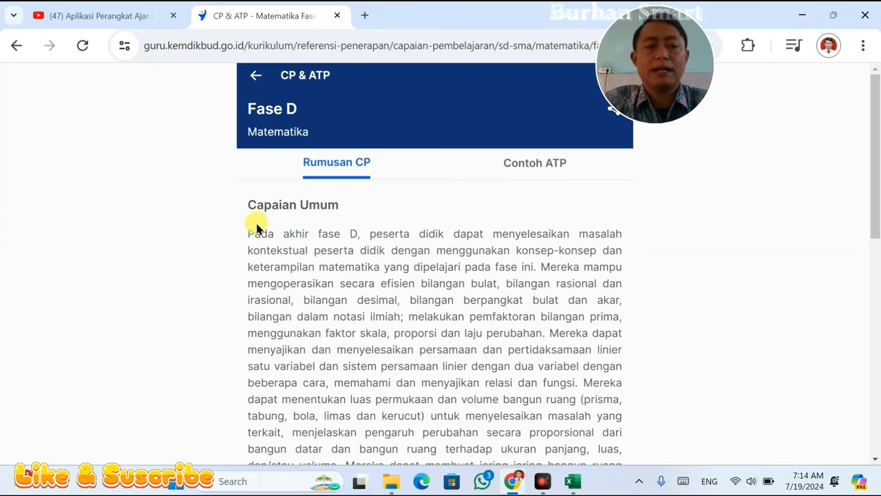
drag(250, 232, 619, 364)
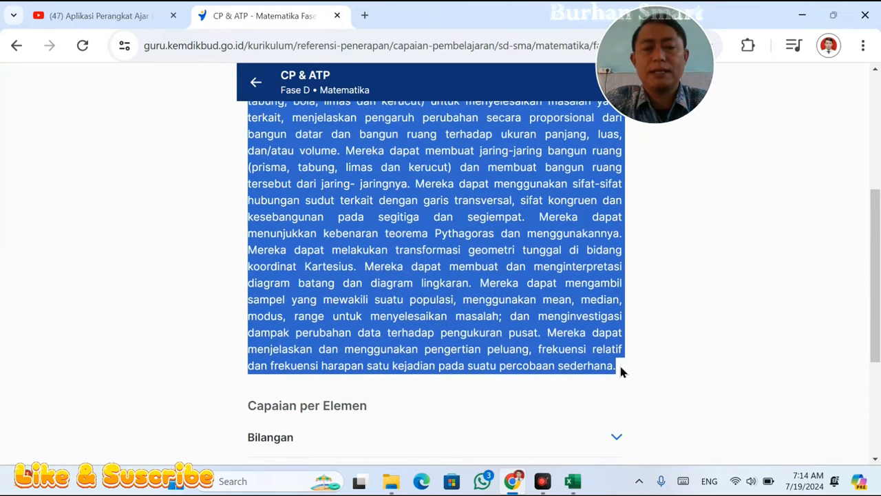
right_click(531, 294)
click(572, 122)
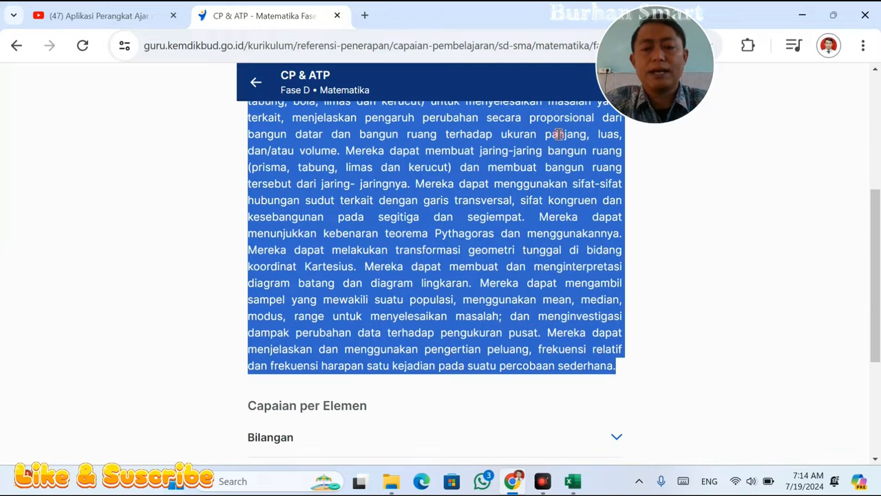
Switch to Excel, set Mata Pelajaran to MATEMATIKA in the Identitas Sekolah form, and check the Kelas and Tanggal Penyusunan fields
click(572, 481)
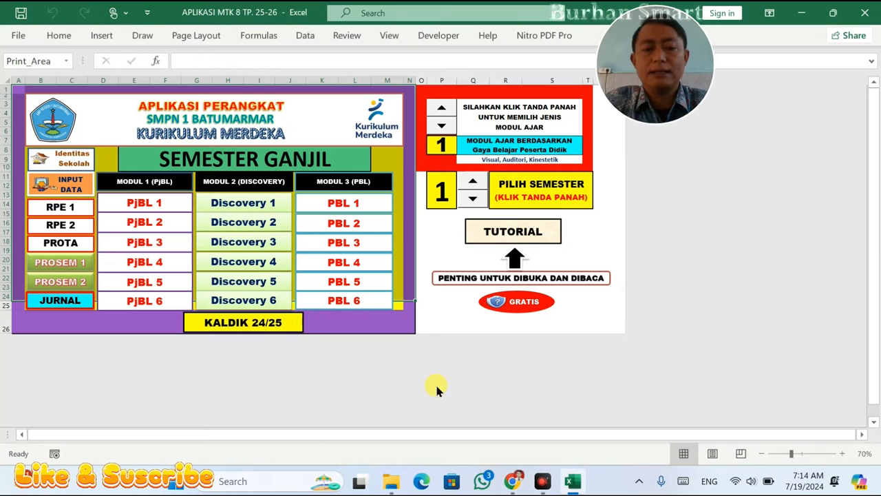
click(75, 172)
scroll(206, 262, down, 1)
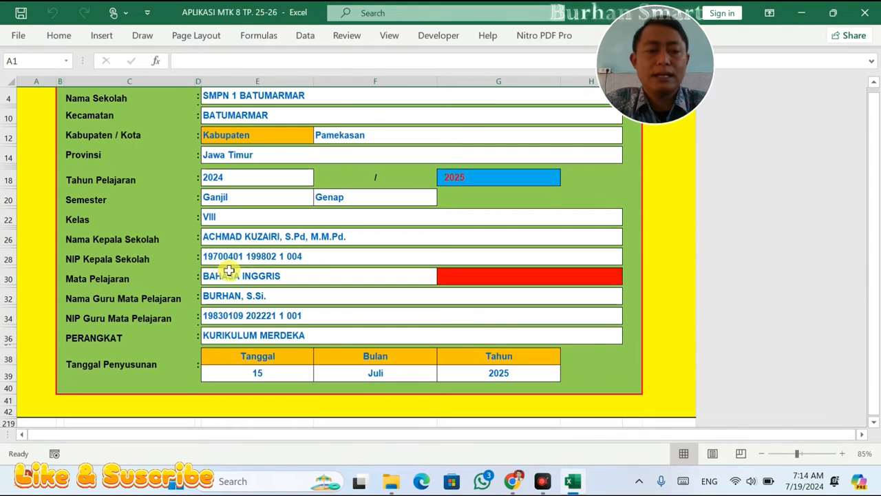
click(250, 276)
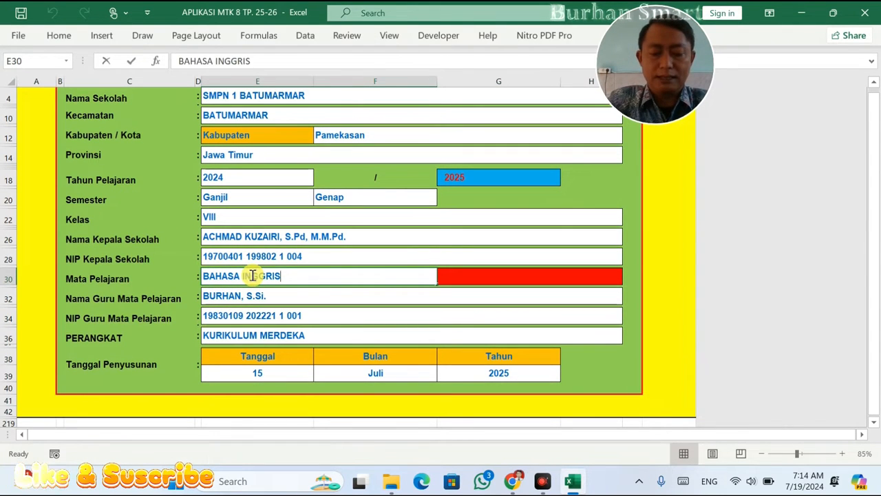
text(MAT)
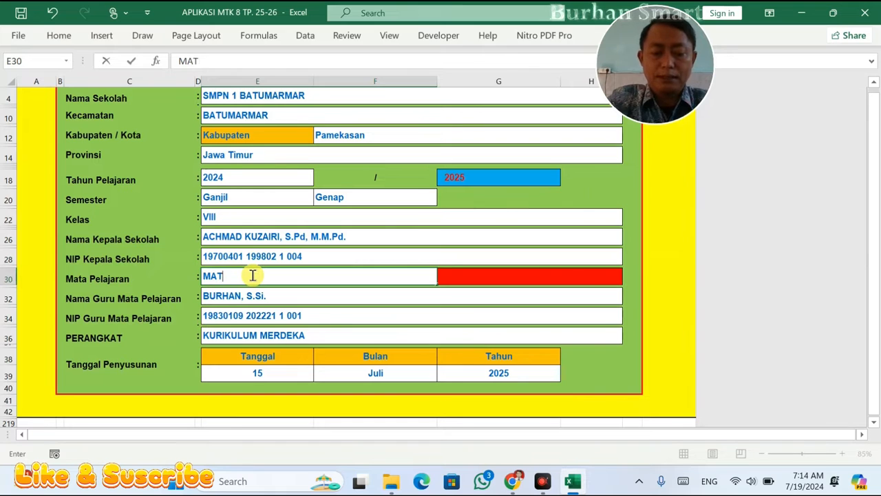
text(EMATIKA)
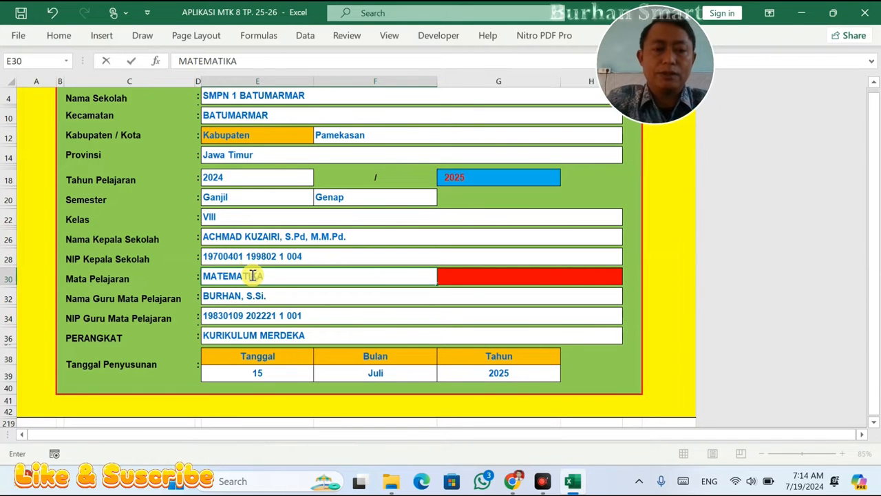
click(234, 216)
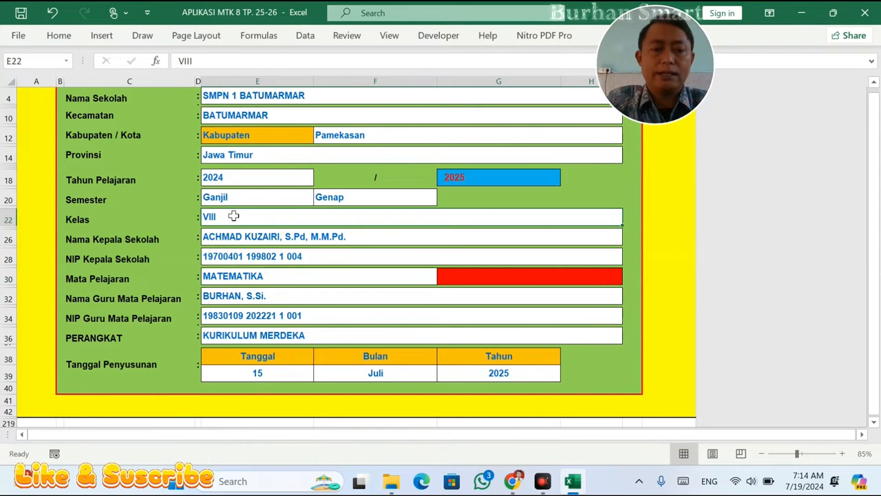
click(259, 372)
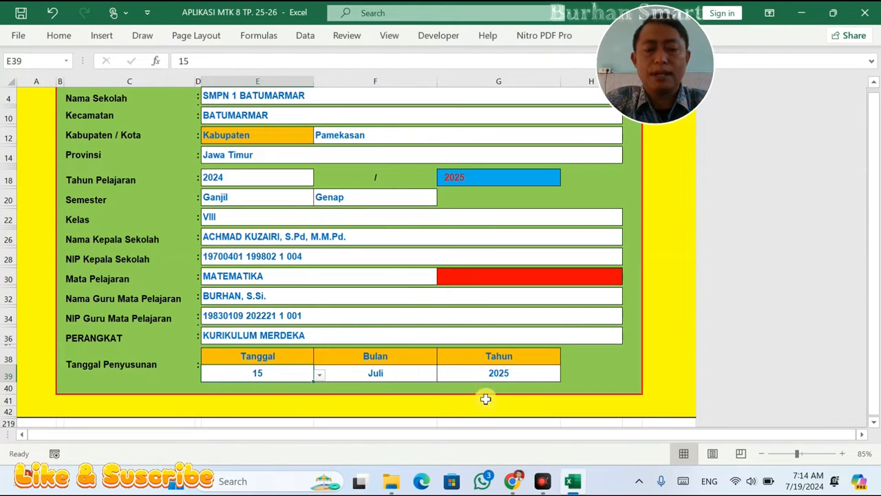
scroll(344, 303, up, 1)
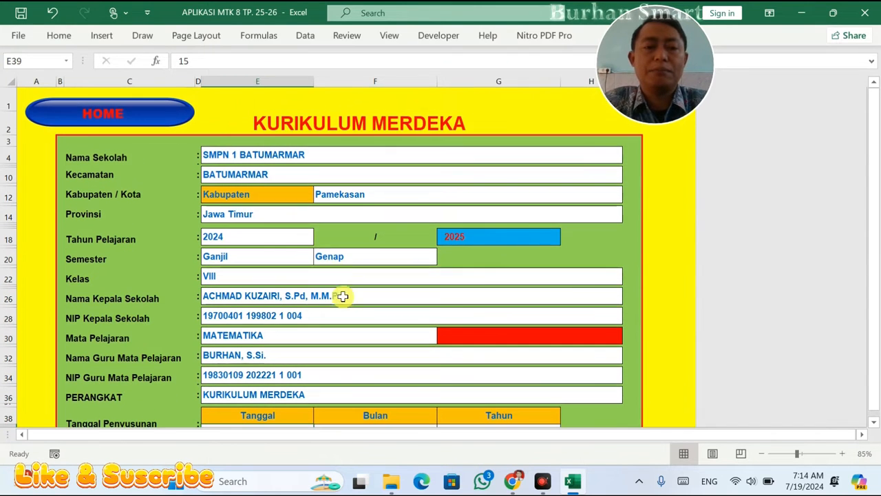
Open the RPE 1 sheet from the home sheet, review the effective-week plan, and return home
click(179, 117)
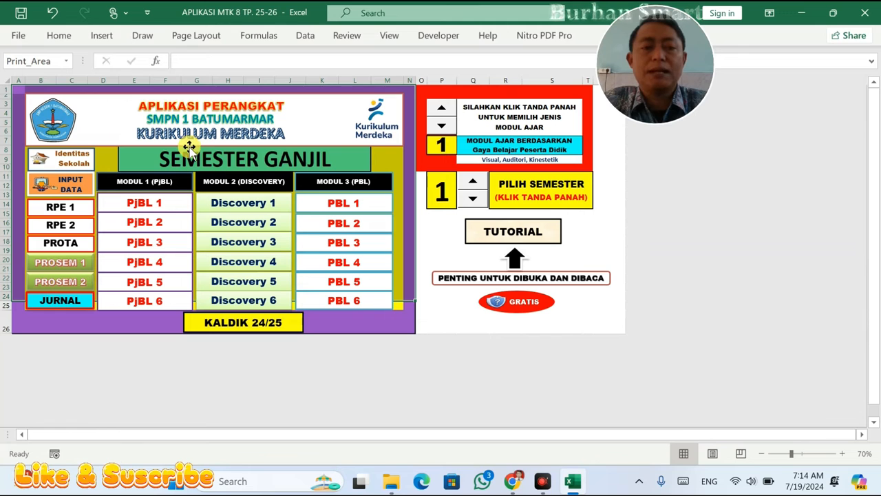
click(81, 213)
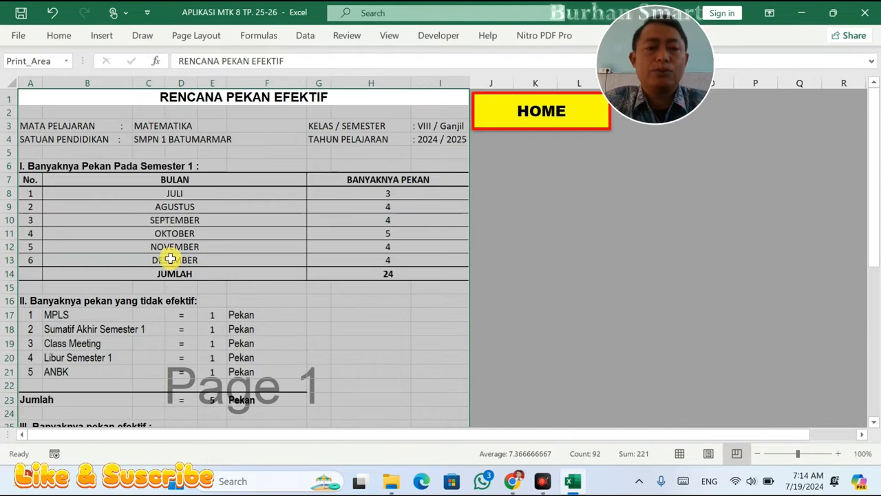
click(204, 215)
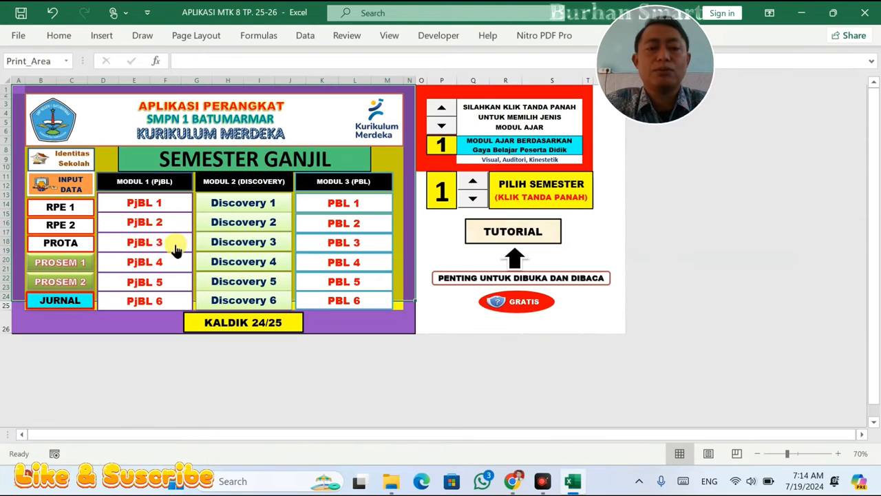
Examine the Materi Pelajaran entries and weekly hour allocations in the PROSEM 1 sheet, and return to the home sheet
click(73, 261)
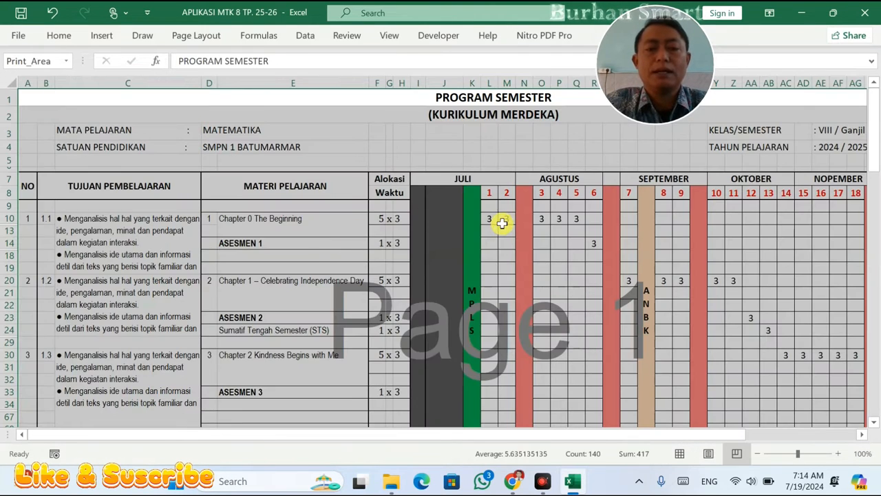
click(502, 223)
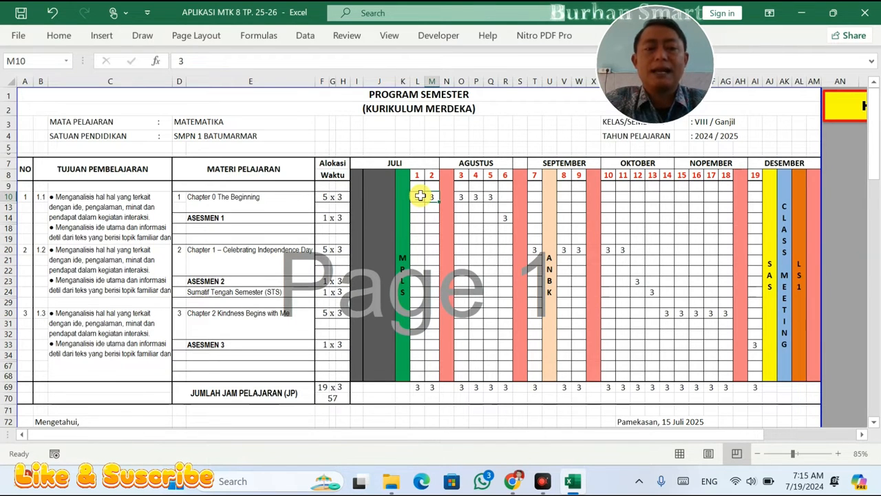
click(232, 200)
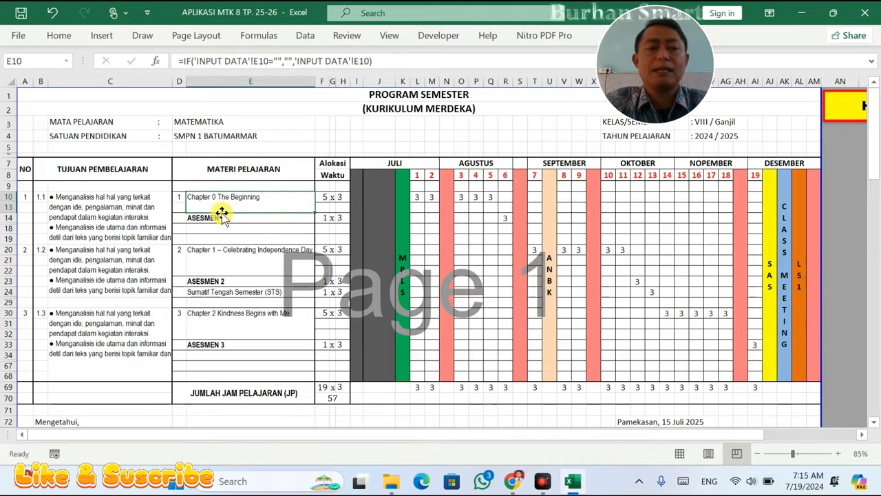
click(495, 197)
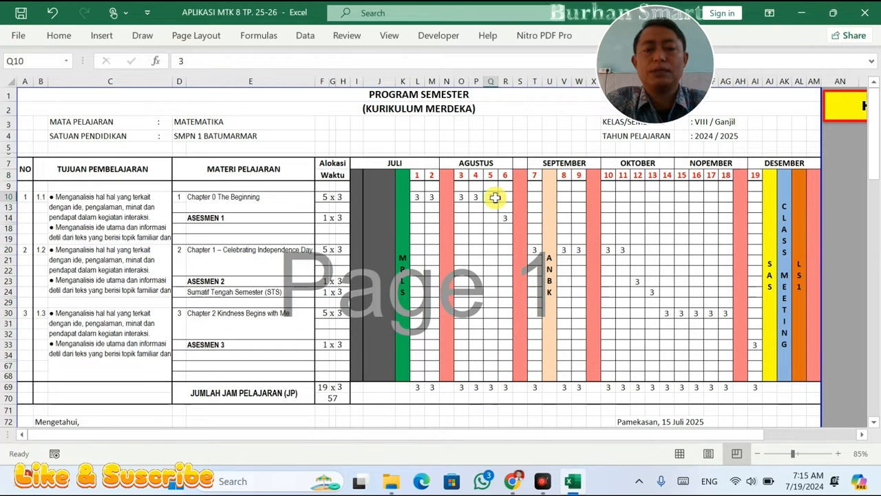
click(262, 213)
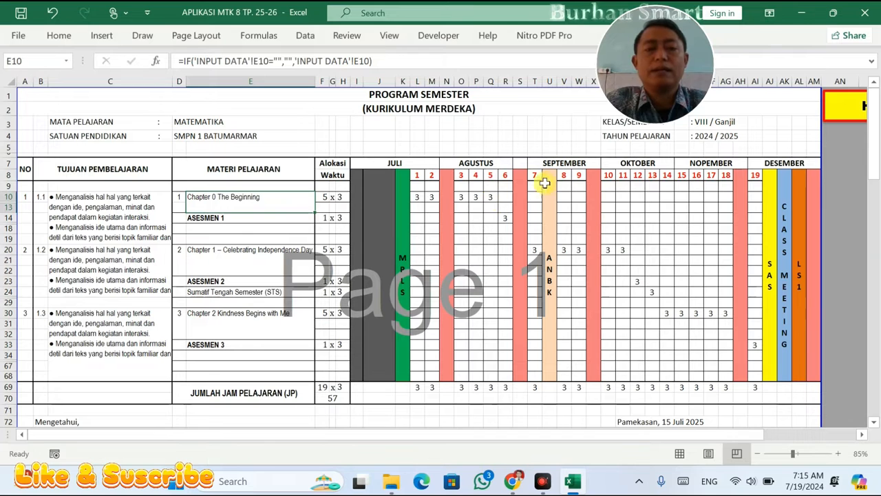
click(496, 198)
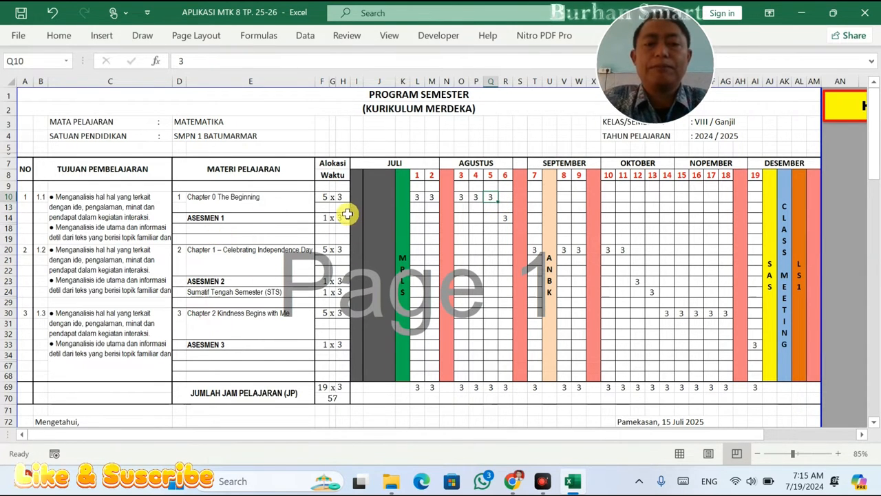
click(862, 112)
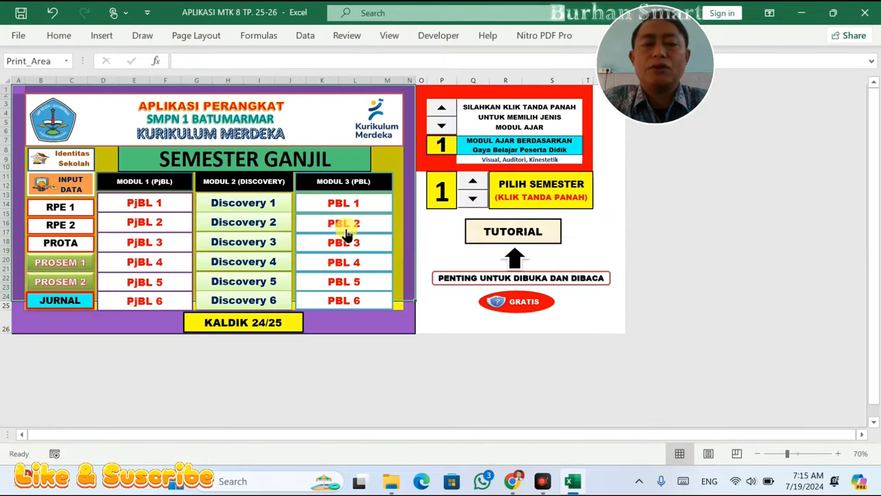
Open the INPUT DATA sheet, and open the workbook APLIKASI B. INGGRIS 8 TP. 25-26 V.2 from the PERANGKAT 2024-2025 folder
click(69, 188)
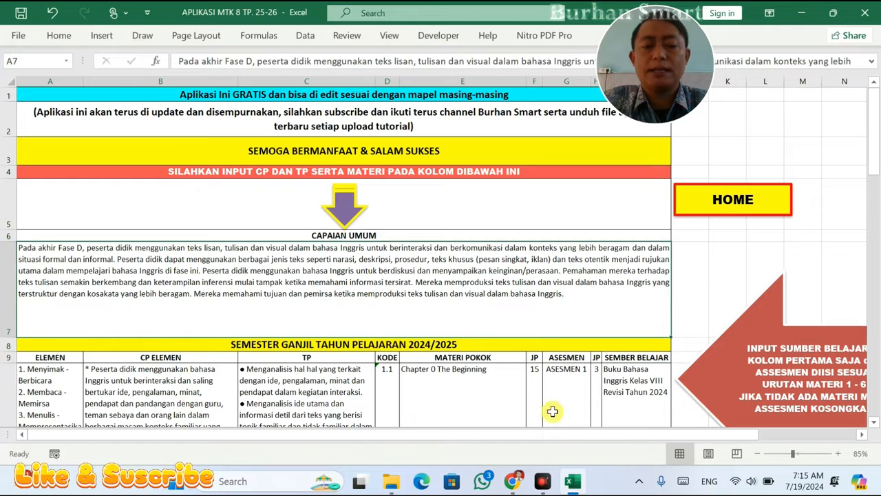
click(390, 481)
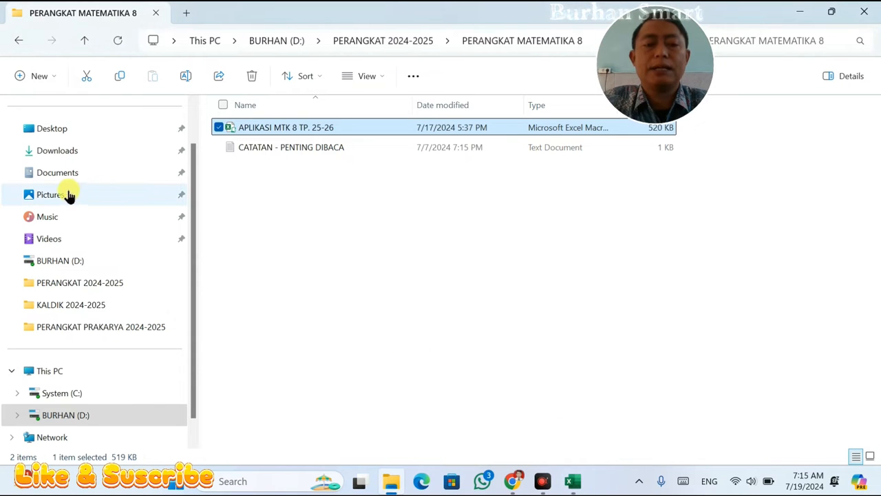
click(96, 283)
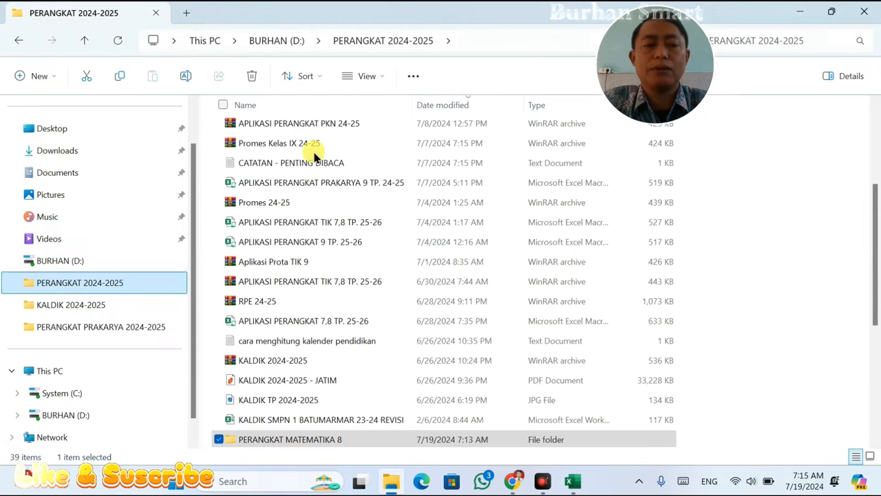
scroll(314, 158, up, 3)
click(324, 131)
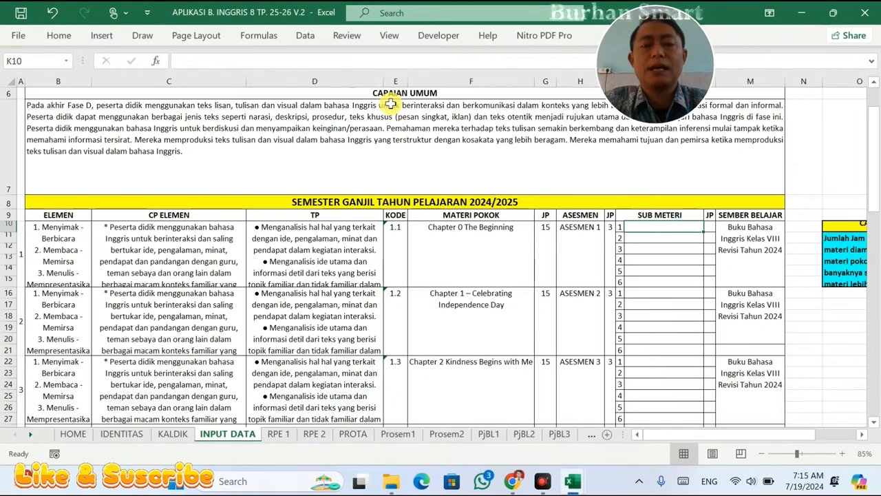
Examine the Capaian Umum, Materi Pokok and sub-material columns of the English workbook's INPUT DATA sheet, and return to its home sheet
click(503, 240)
scroll(344, 268, up, 2)
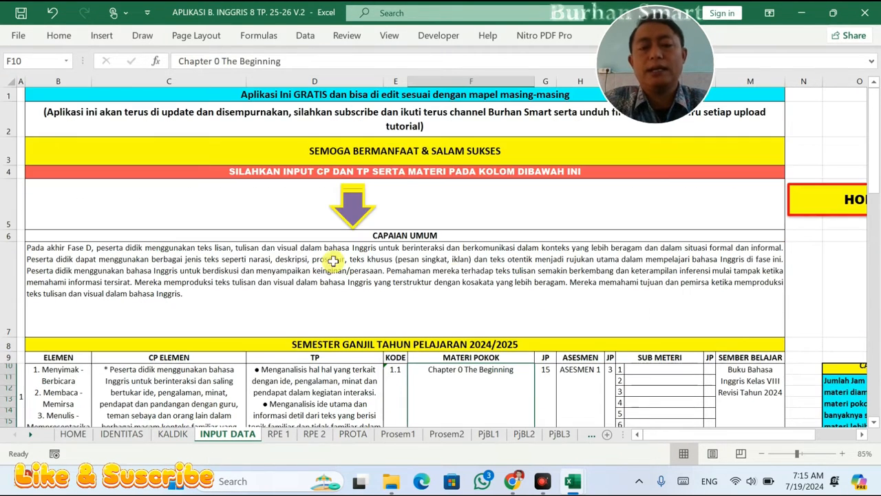
scroll(728, 335, down, 2)
drag(661, 234, 662, 294)
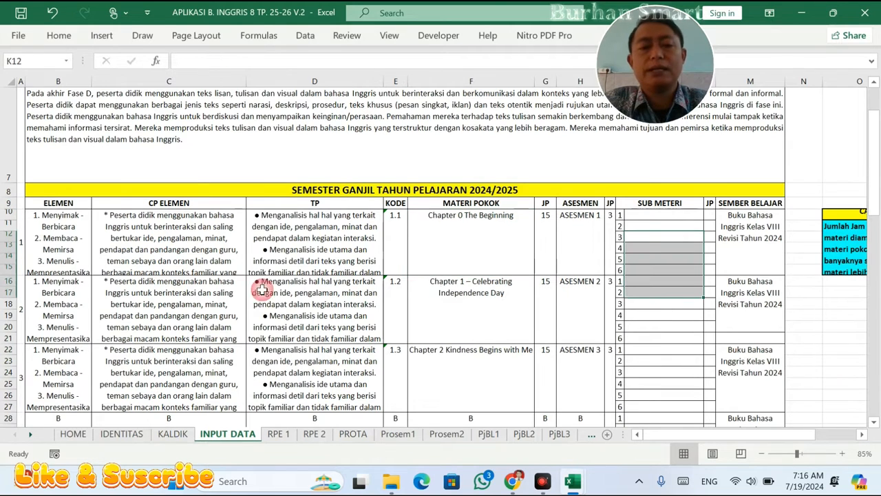
click(73, 231)
click(398, 252)
scroll(441, 190, up, 2)
click(857, 209)
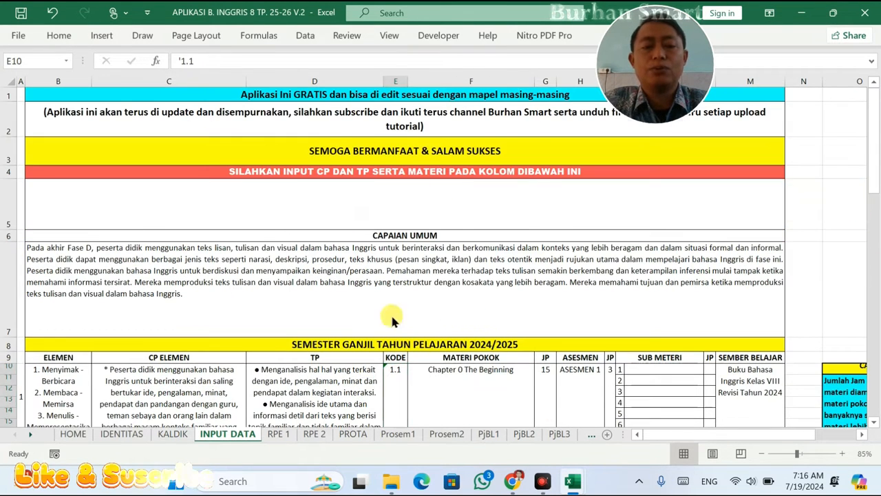
Examine the PjBL 1 teaching module's school year, Capaian Pembelajaran Fase D and Elemen and Materi Pokok selectors, and return home
click(168, 210)
click(290, 194)
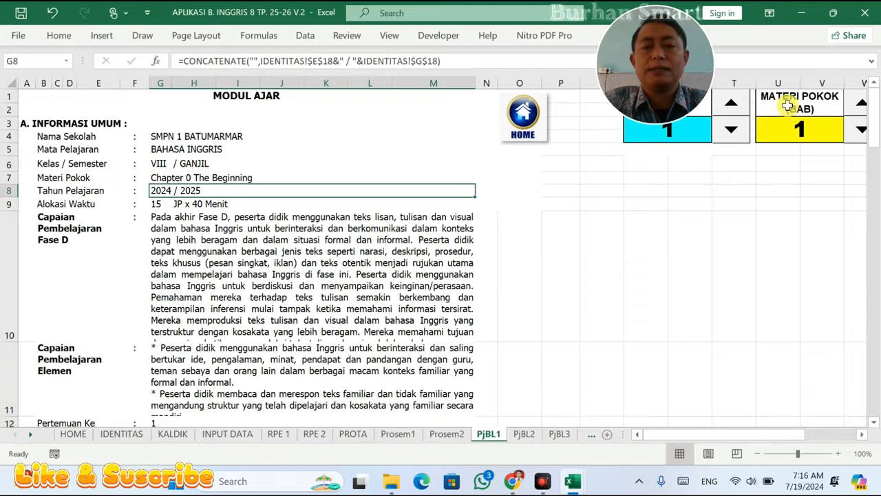
click(735, 127)
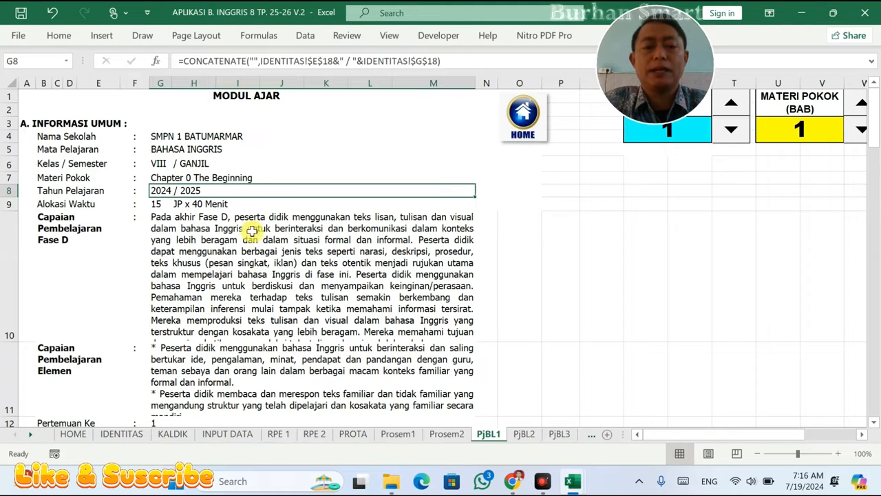
click(272, 336)
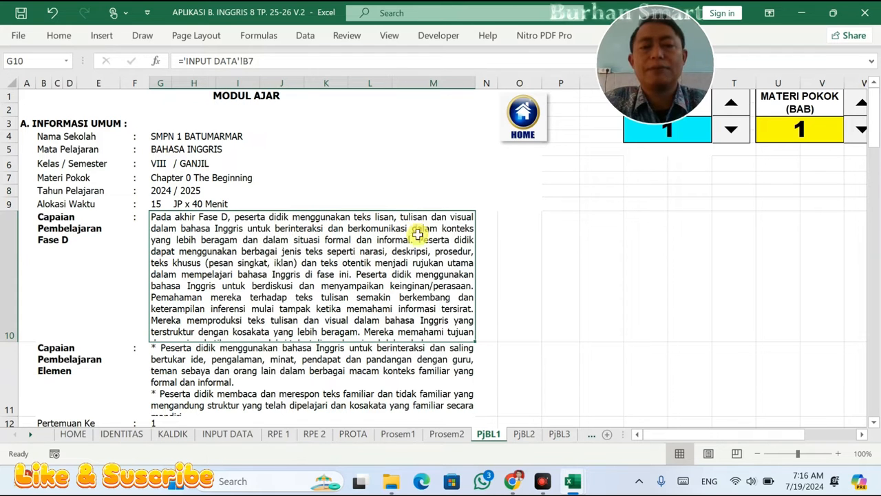
drag(696, 435, 749, 436)
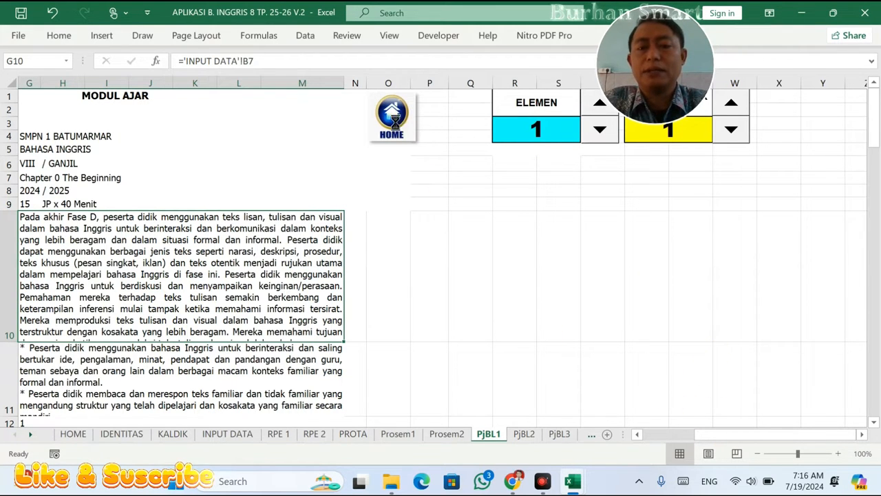
click(392, 116)
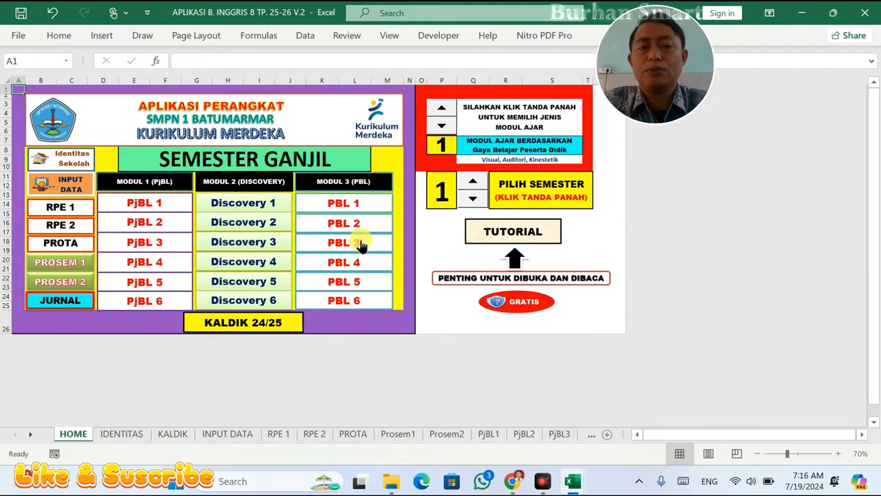
Open the English workbook's INPUT DATA sheet and move the arrow shape so it stands centred above the CAPAIAN UMUM heading
click(62, 184)
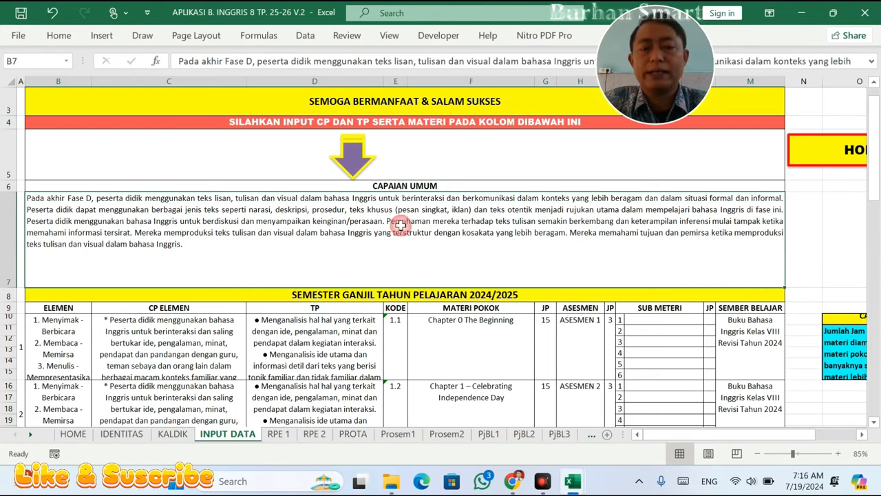
drag(360, 157, 412, 154)
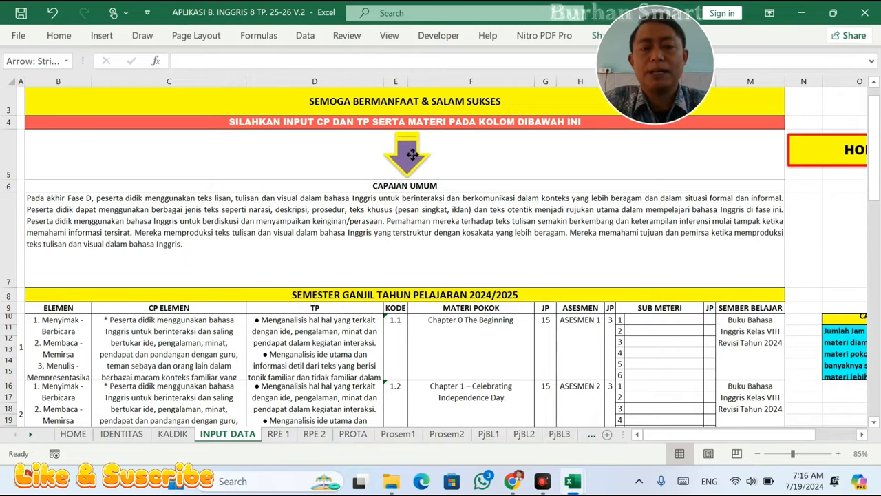
Switch to Chrome and copy the selected Capaian Umum text for Matematika Fase D again
click(513, 481)
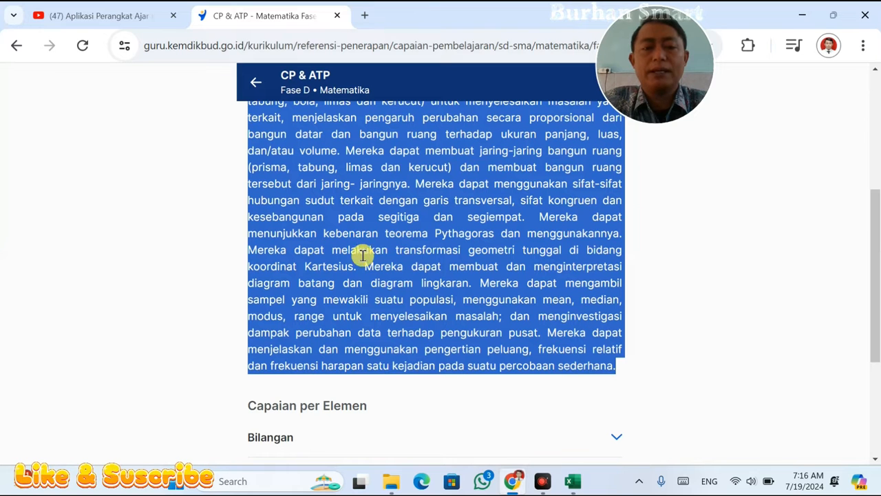
right_click(362, 254)
click(424, 85)
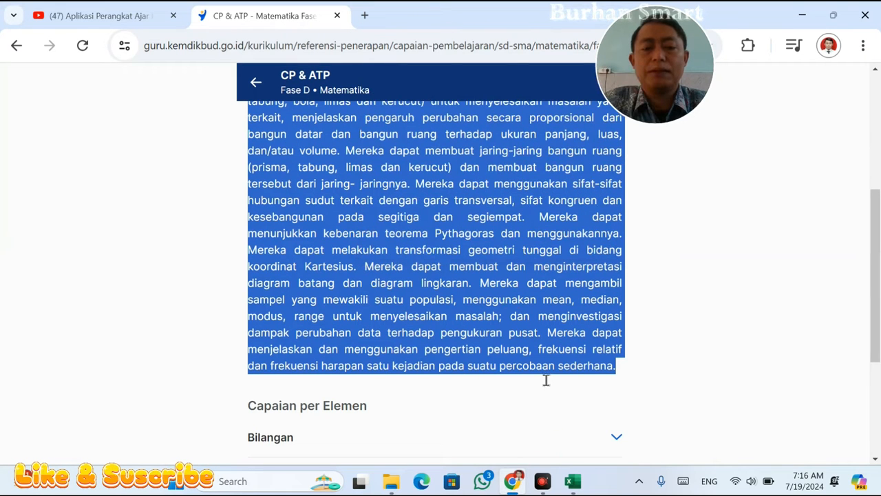
Switch to Excel and close the workbook APLIKASI B. INGGRIS 8 TP. 25-26 V.2
click(580, 484)
click(539, 412)
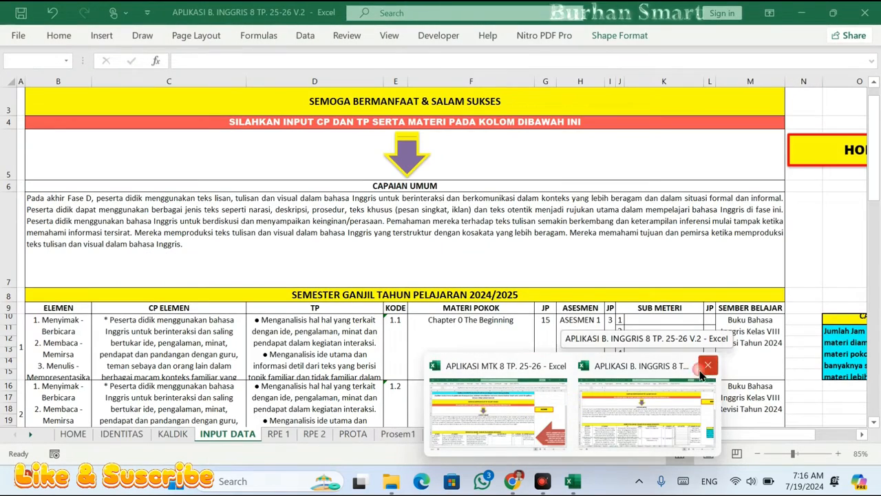
click(651, 407)
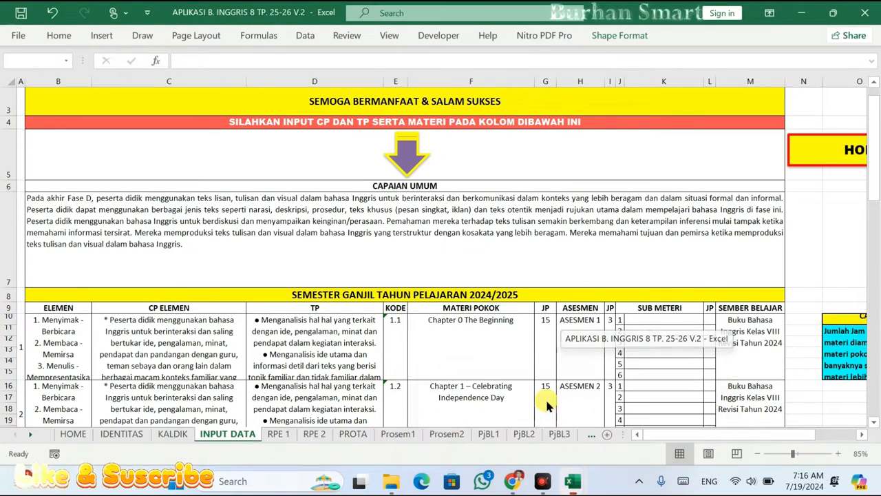
key(ctrl+w)
Replace the whole Capaian Umum text in cell A7 of the mathematics INPUT DATA sheet with the copied Matematika Fase D paragraph
click(436, 257)
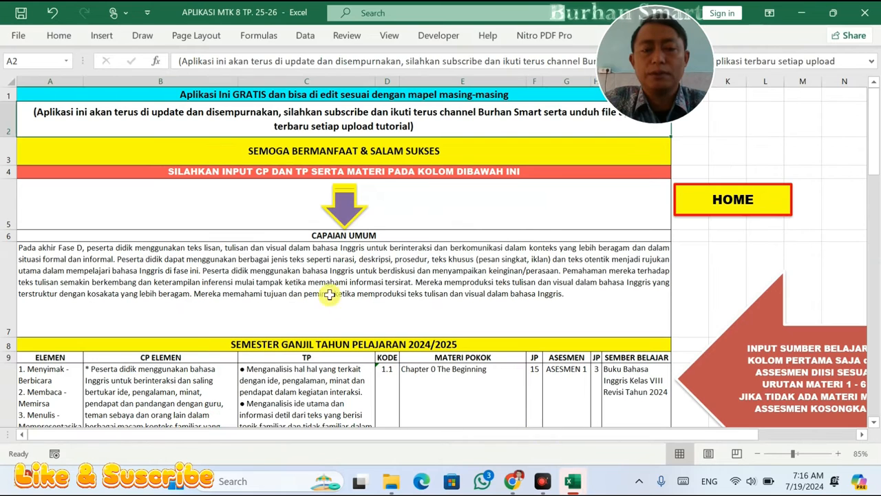
double_click(289, 267)
key(ctrl+a)
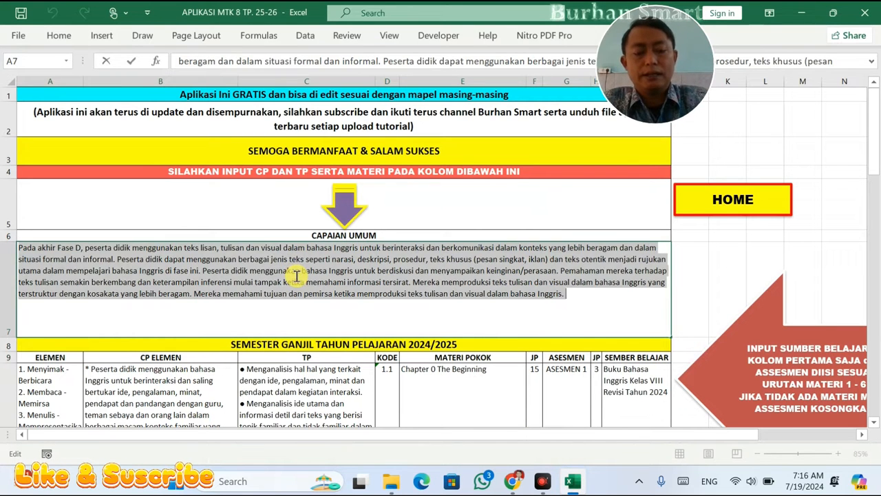
key(ctrl+v)
click(458, 218)
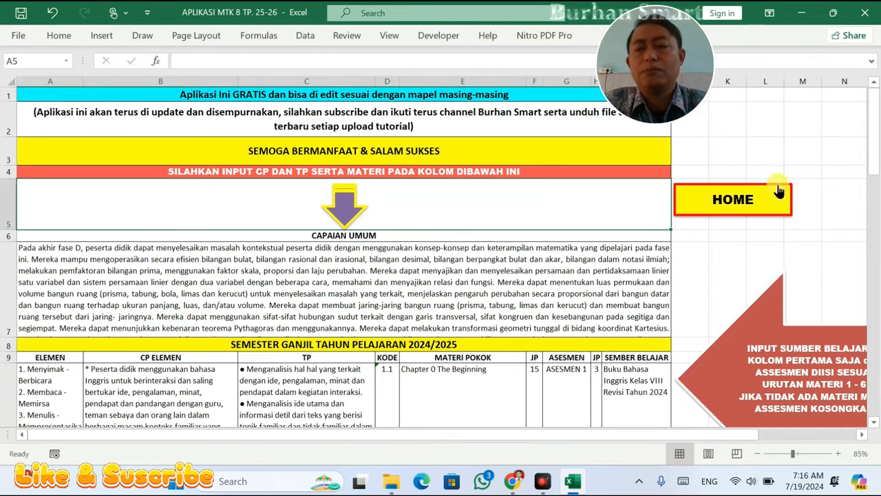
click(776, 155)
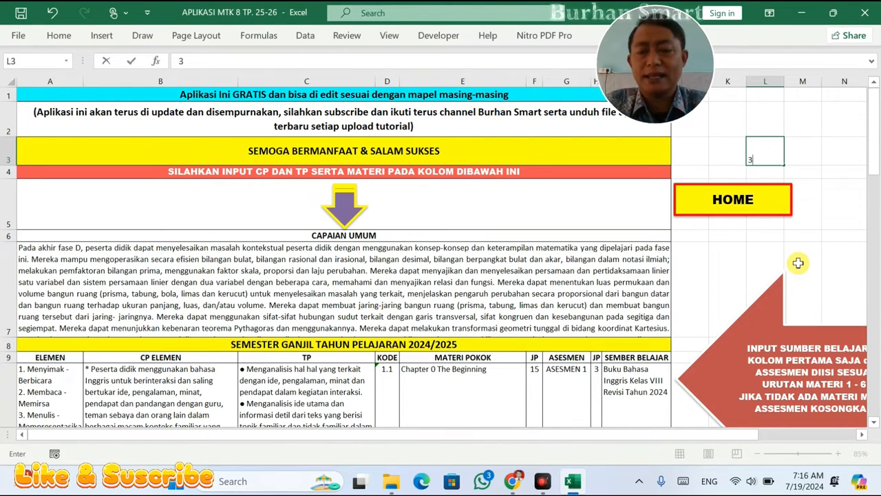
click(553, 261)
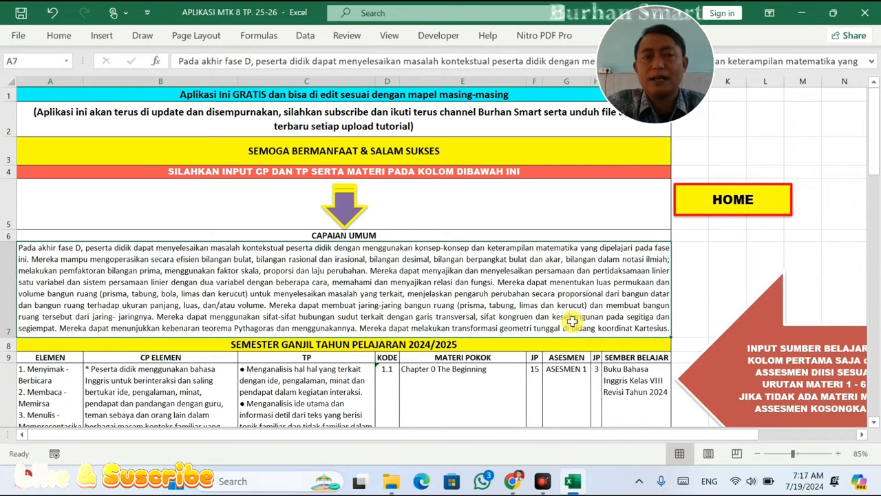
click(831, 454)
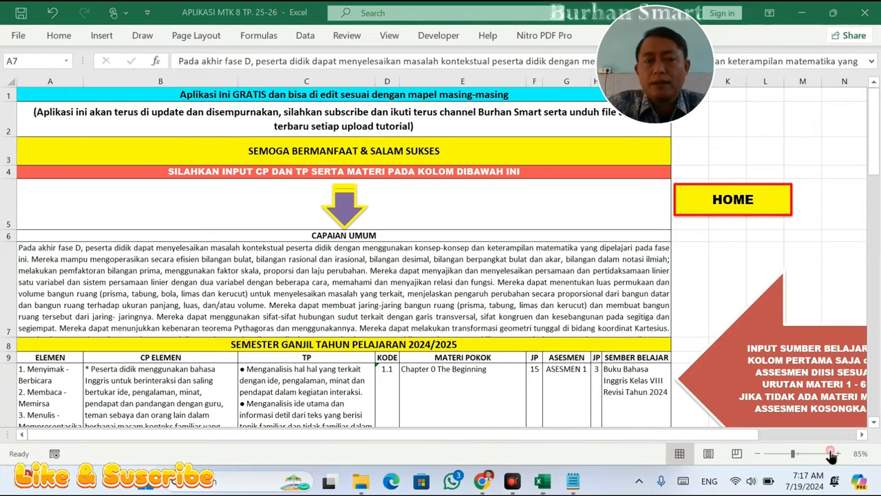
scroll(55, 368, down, 2)
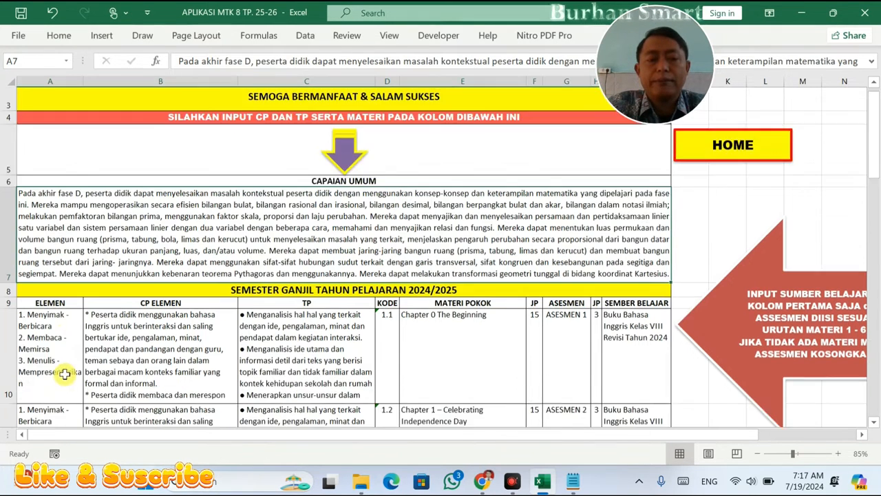
Clear the ELEMEN, CP ELEMEN, TP and MATERI POKOK entries and the adjoining JP values in the Semester Ganjil table
drag(35, 250, 296, 282)
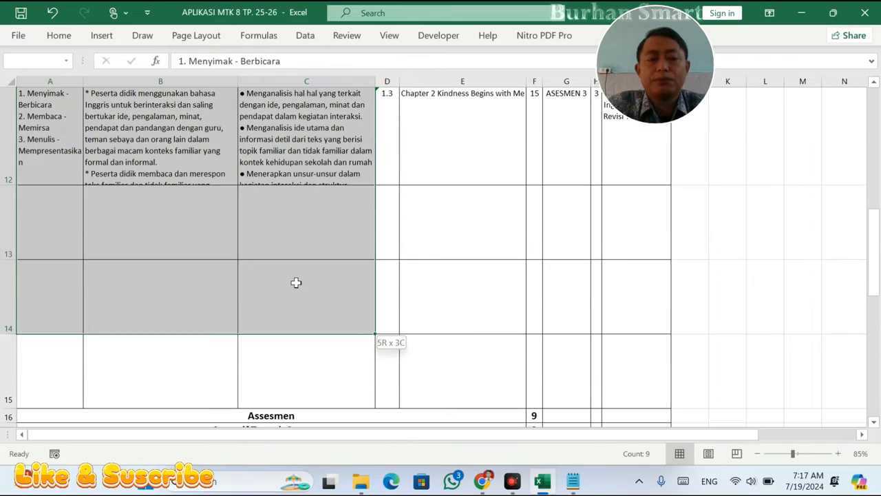
key(Delete)
drag(427, 230, 538, 262)
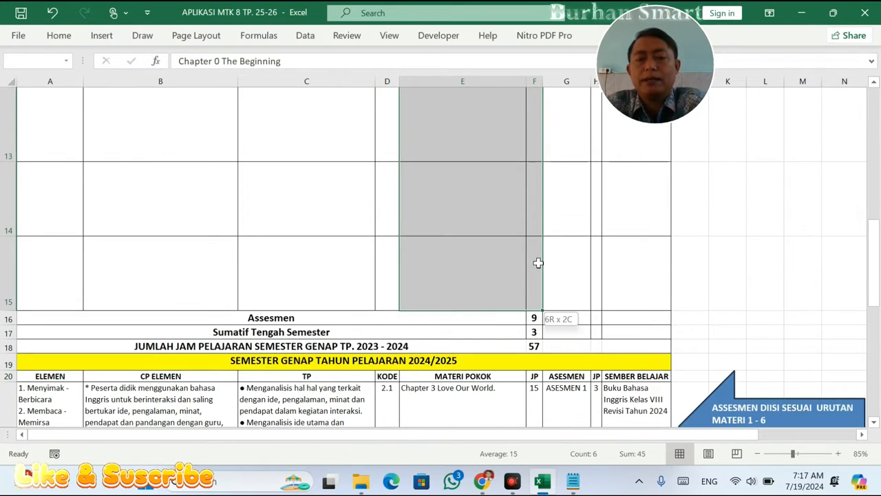
key(Delete)
Clear the ELEMEN, CP ELEMEN, TP and MATERI POKOK entries and the adjoining JP values in the Semester Genap table
scroll(126, 326, down, 4)
click(35, 255)
drag(34, 255, 382, 239)
key(Delete)
scroll(510, 376, up, 3)
drag(454, 250, 533, 318)
key(Delete)
Look over both emptied semester tables, ending at the Sumatif Tengah Semester hours in the Semester Ganjil table
scroll(468, 273, up, 10)
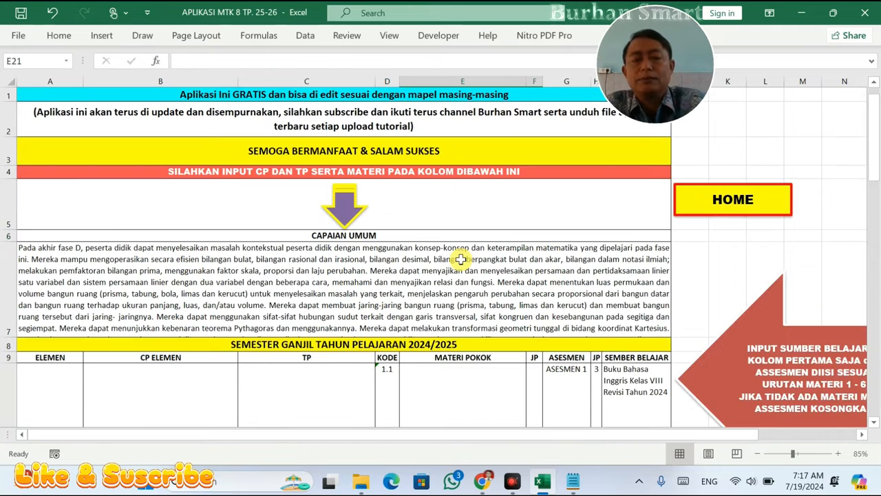
scroll(448, 265, down, 10)
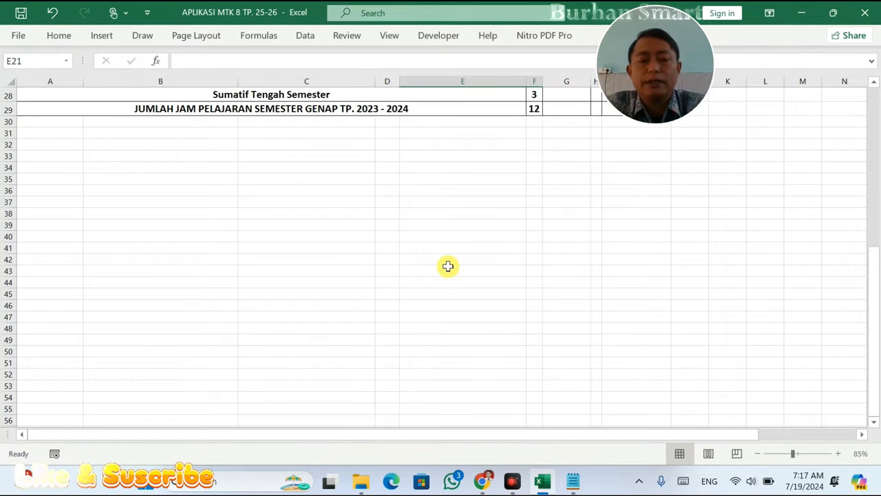
scroll(447, 265, up, 5)
scroll(394, 367, up, 5)
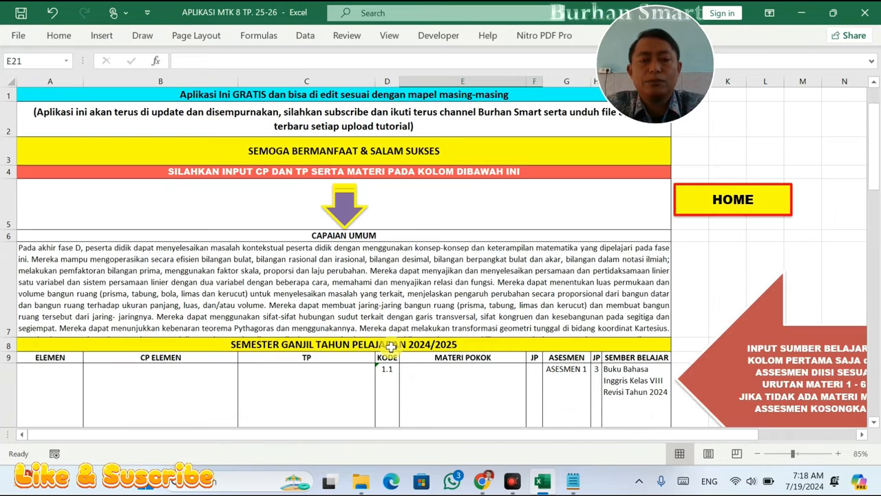
scroll(392, 329, down, 6)
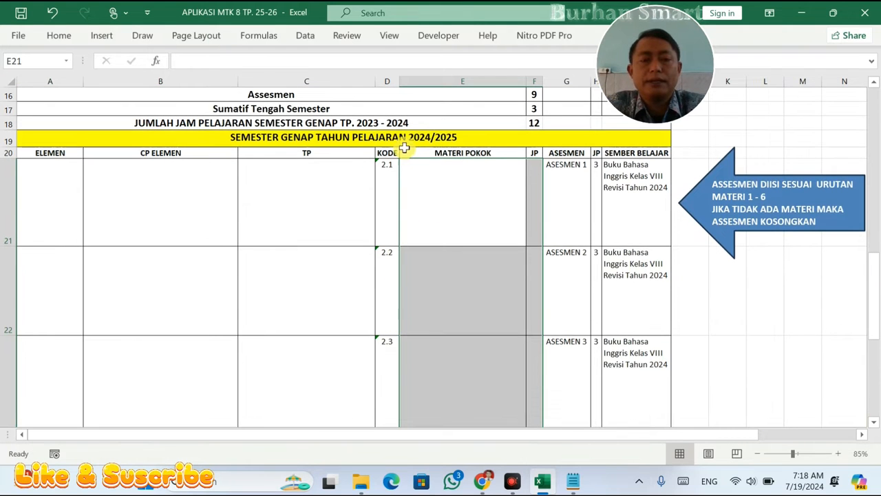
scroll(498, 152, up, 3)
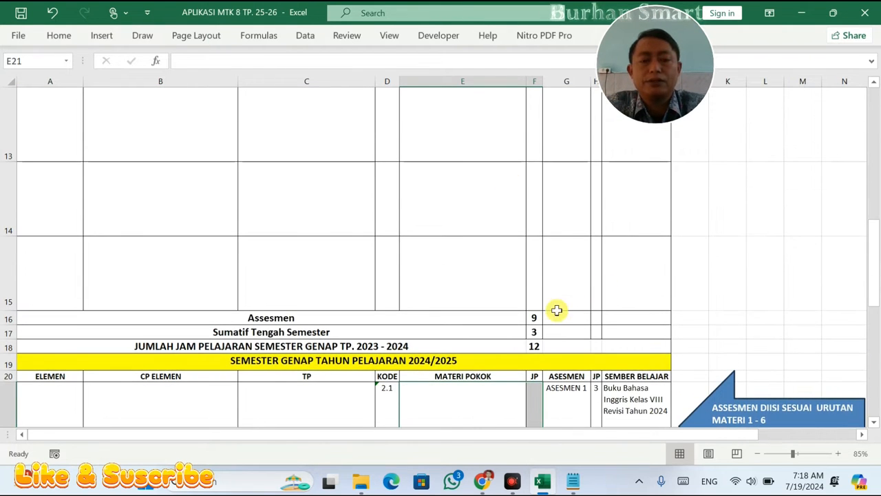
click(532, 333)
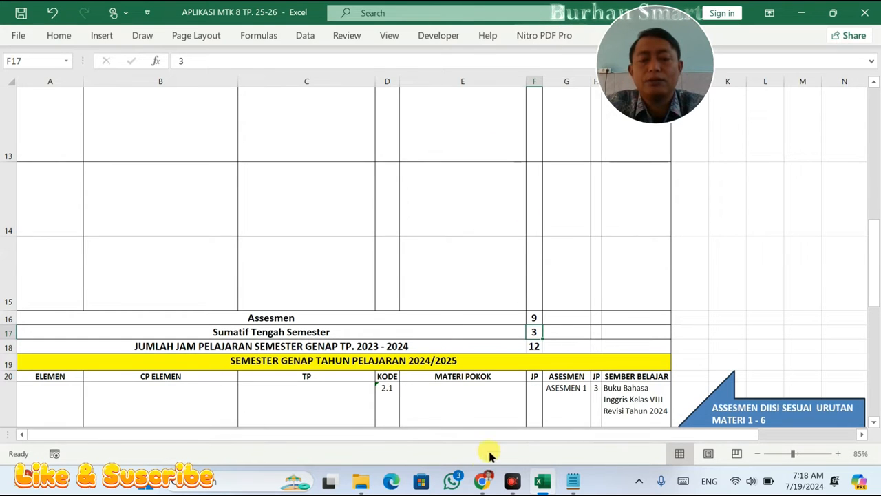
Switch to Chrome and search Google Images for "struktur kurikulum merdeka fase d" in a new tab
click(483, 481)
drag(646, 42, 758, 34)
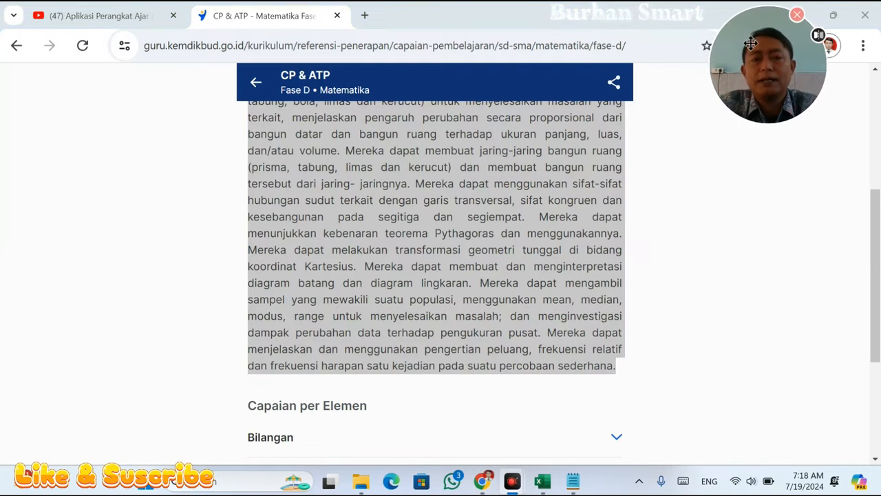
click(364, 16)
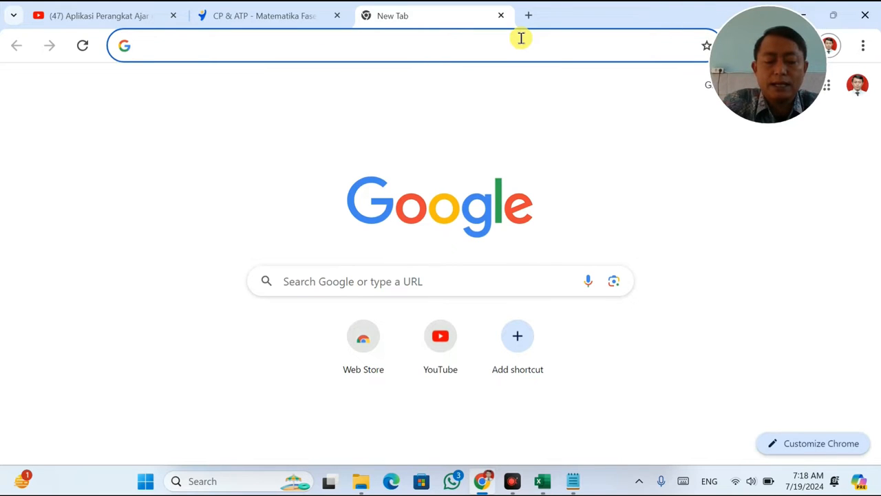
text(STR)
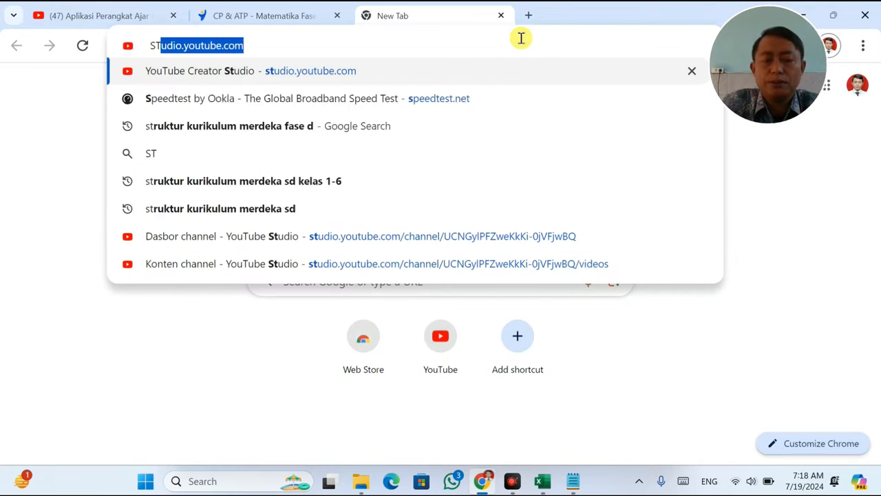
key(Return)
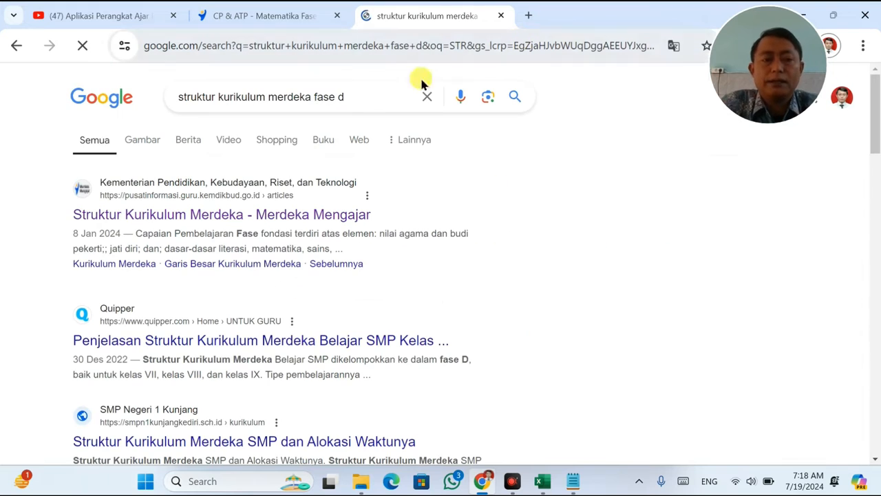
click(157, 141)
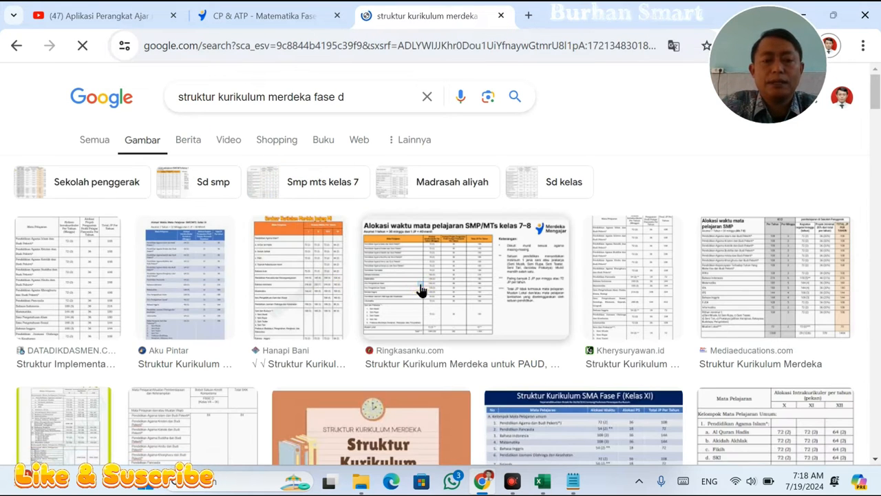
Try to view the SMP/MTs kelas 7–8 time allocation image enlarged in its own tab
right_click(421, 291)
click(460, 131)
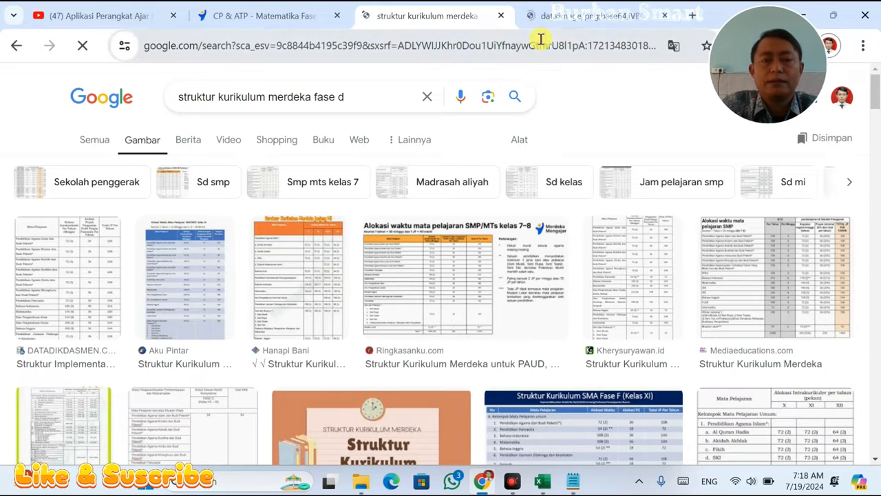
click(550, 15)
scroll(501, 251, up, 6)
scroll(501, 251, down, 5)
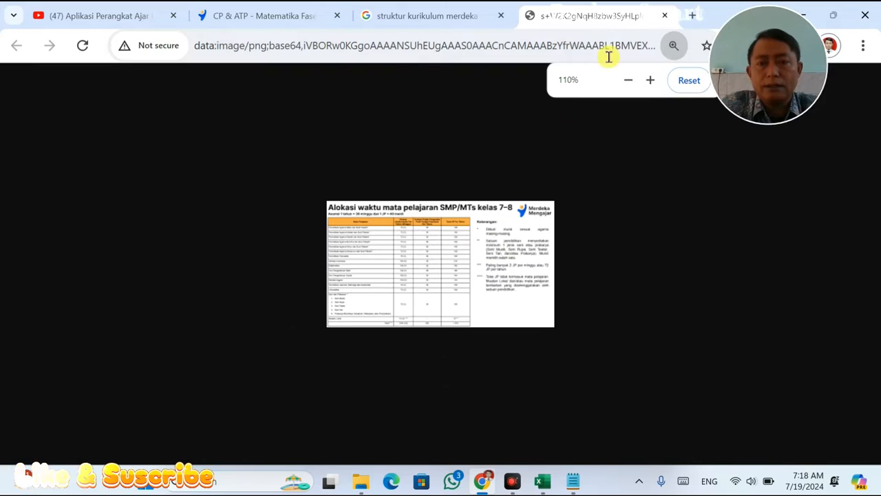
click(665, 15)
Open the Ringkasanku.com page behind the SMP/MTs kelas 7–8 time allocation image
scroll(440, 270, down, 3)
scroll(439, 270, up, 3)
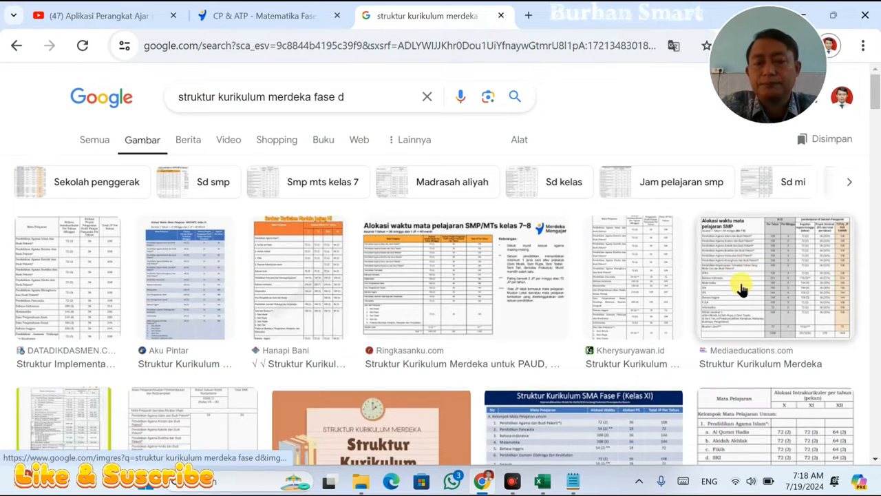
scroll(743, 289, down, 5)
scroll(741, 282, up, 4)
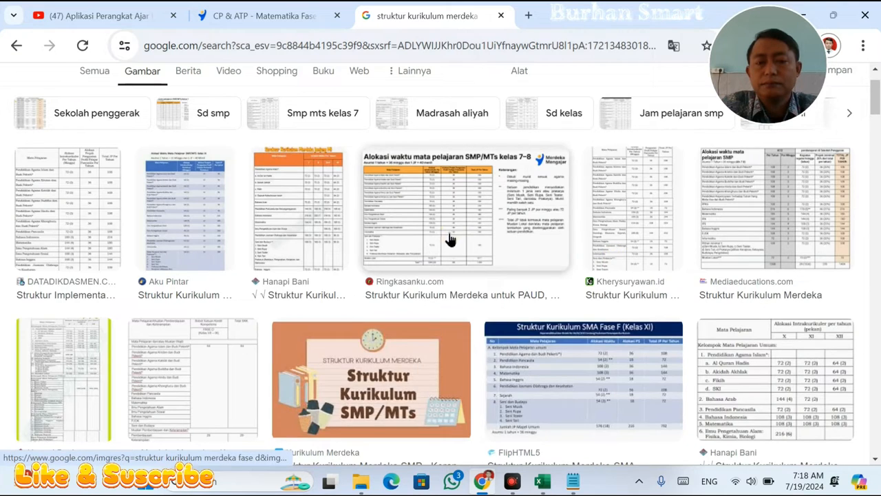
click(450, 239)
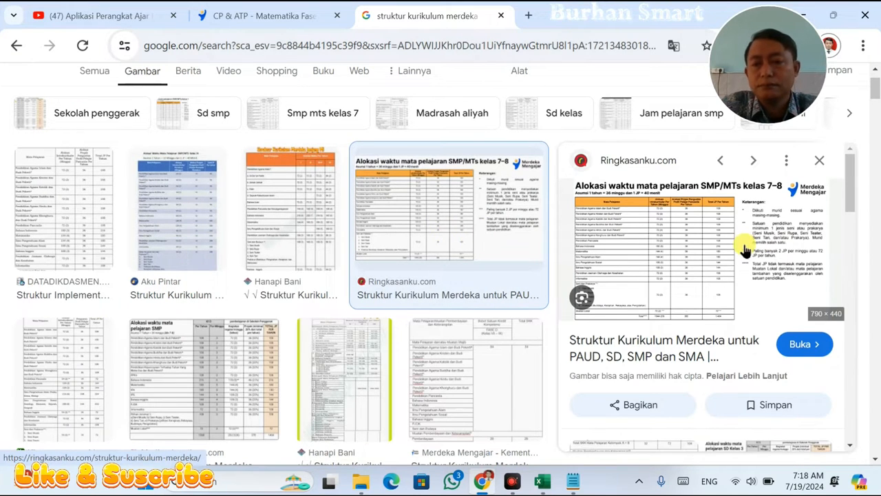
click(746, 250)
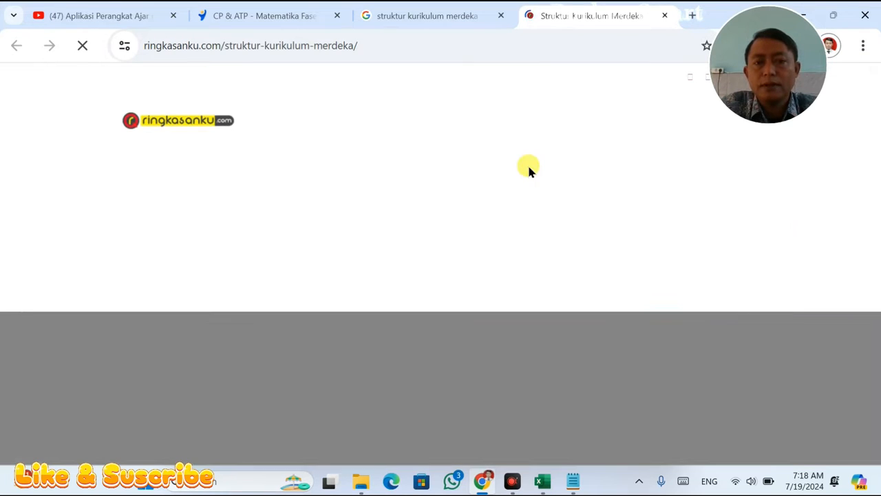
Examine the enlarged SMA/MA kelas 10 time allocation table at the beginning of the article
scroll(446, 197, down, 8)
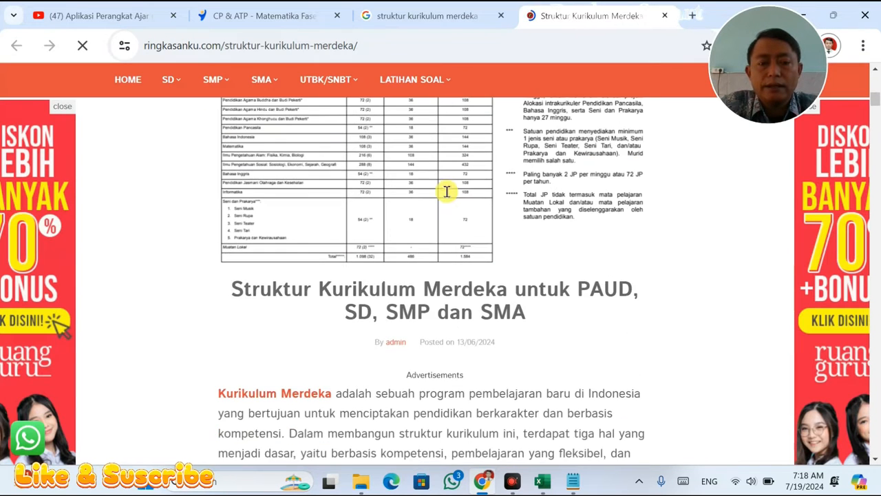
scroll(446, 197, up, 1)
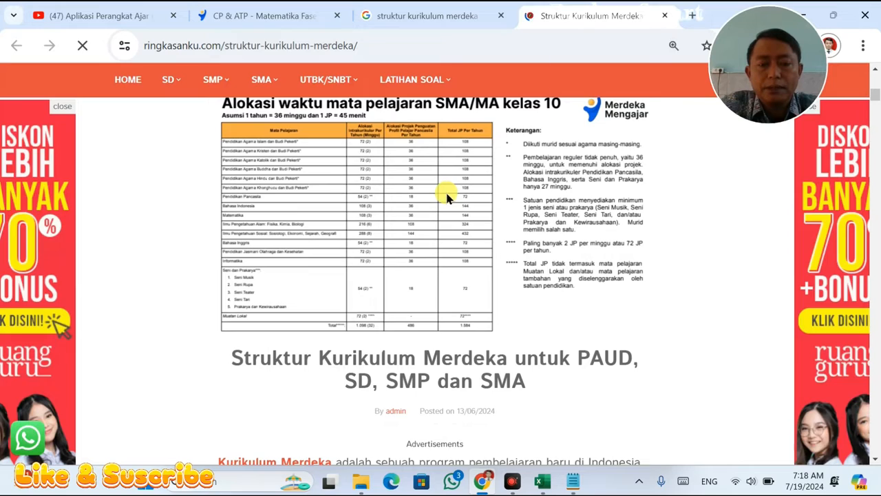
scroll(447, 197, up, 4)
scroll(431, 237, down, 3)
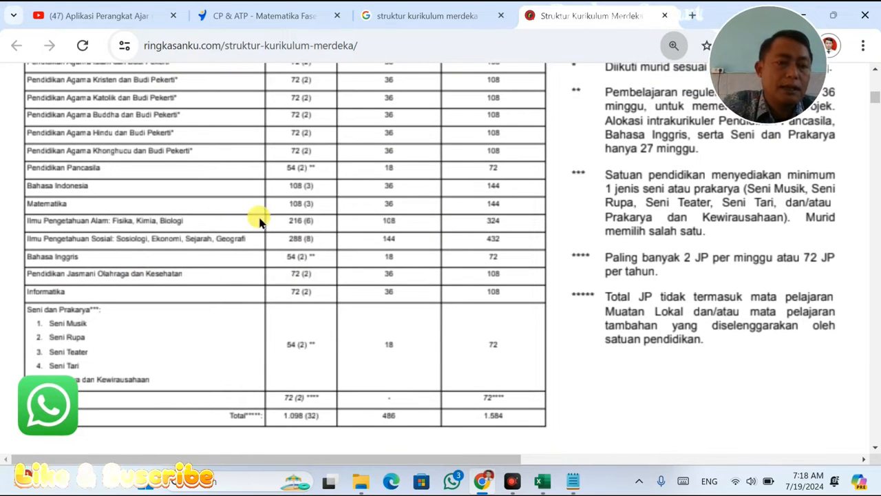
scroll(325, 221, up, 2)
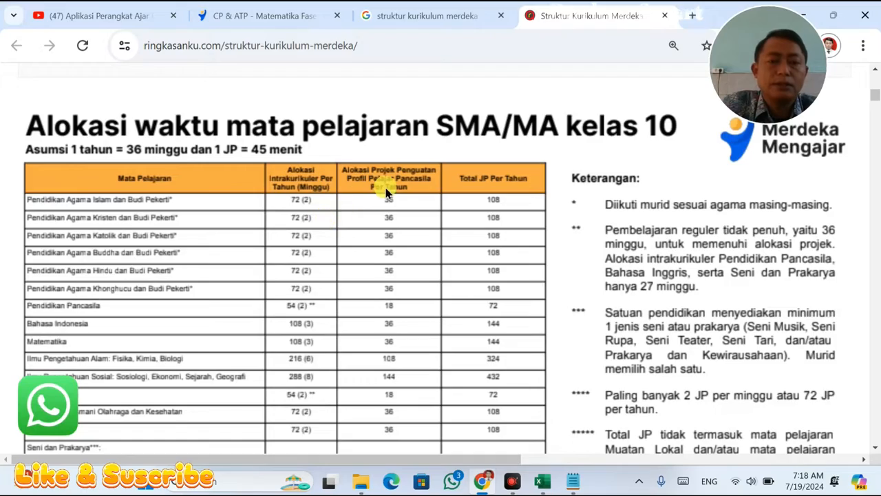
scroll(384, 189, up, 1)
Find the SMP/MTs kelas 7–8 time allocation table further down the article
scroll(372, 197, down, 10)
scroll(368, 197, down, 20)
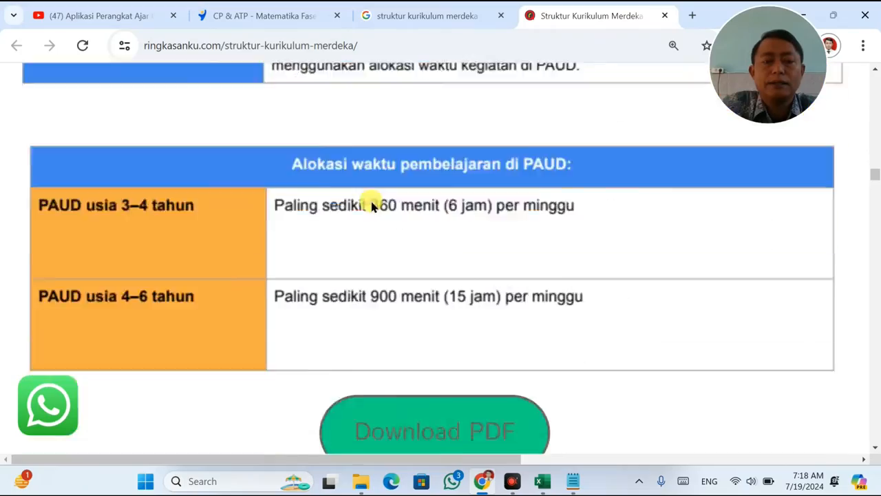
scroll(372, 207, down, 20)
scroll(372, 206, up, 1)
scroll(372, 206, down, 15)
scroll(372, 207, up, 2)
scroll(371, 207, down, 12)
scroll(372, 206, up, 6)
scroll(372, 207, down, 5)
scroll(372, 206, down, 10)
scroll(371, 206, up, 5)
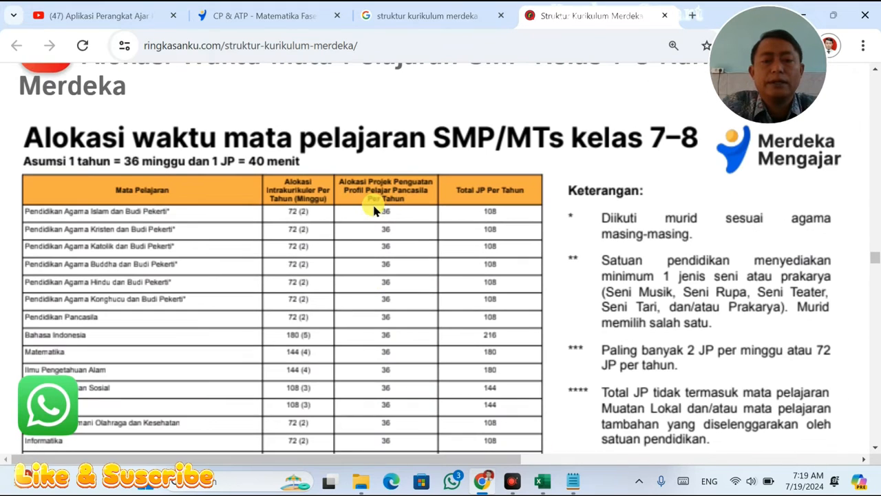
Read Matematika's lesson hours in the SMP/MTs kelas 7–8 table and reduce the page zoom to show the whole table
scroll(265, 334, down, 1)
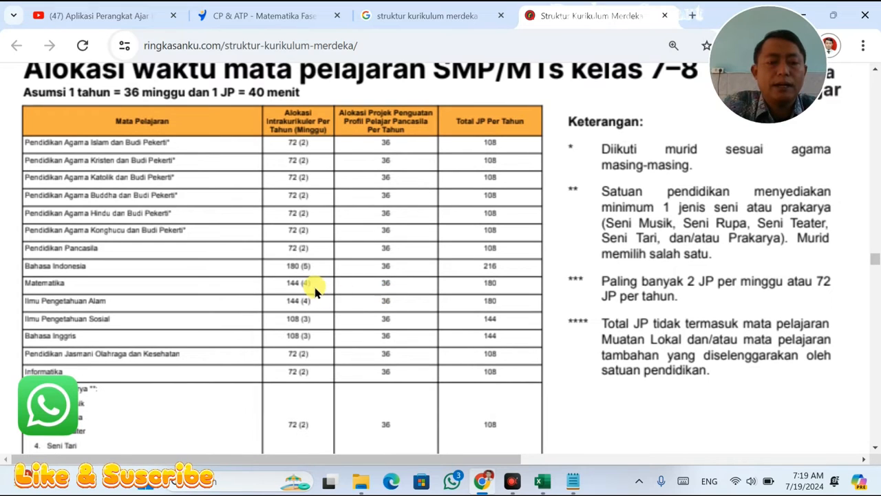
scroll(316, 290, down, 3)
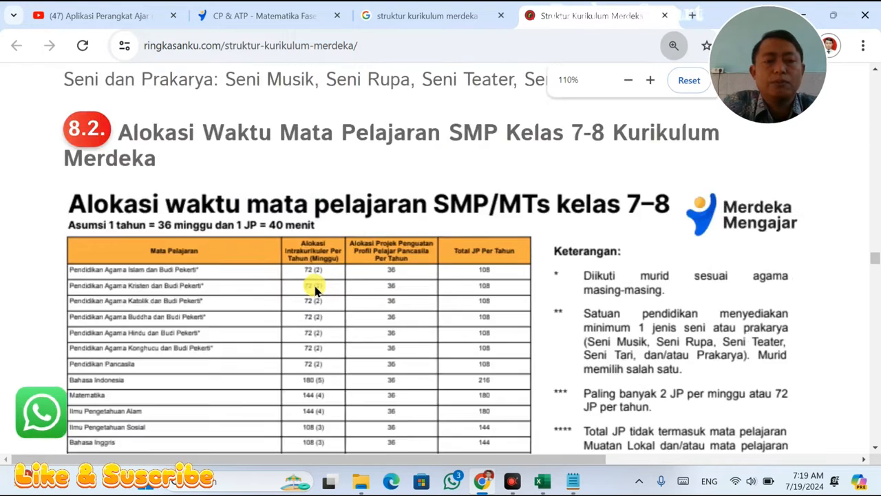
scroll(357, 322, down, 1)
scroll(359, 317, up, 5)
scroll(360, 315, down, 3)
scroll(372, 301, up, 1)
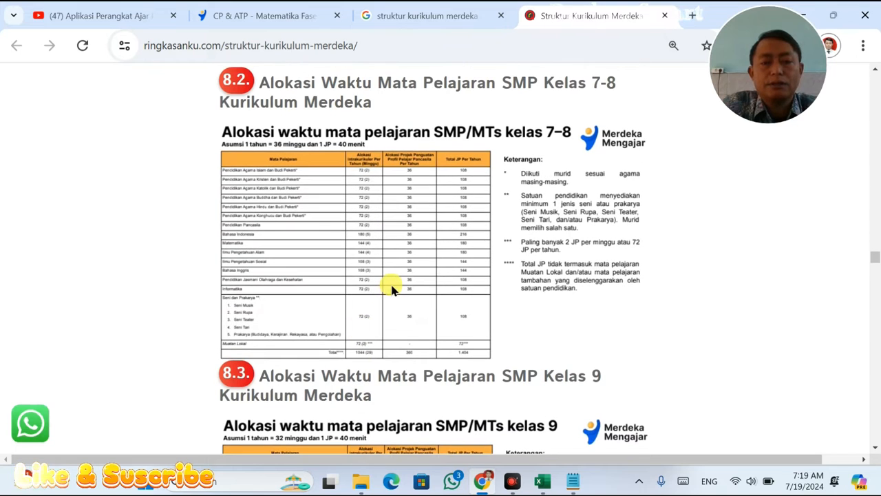
scroll(368, 289, up, 1)
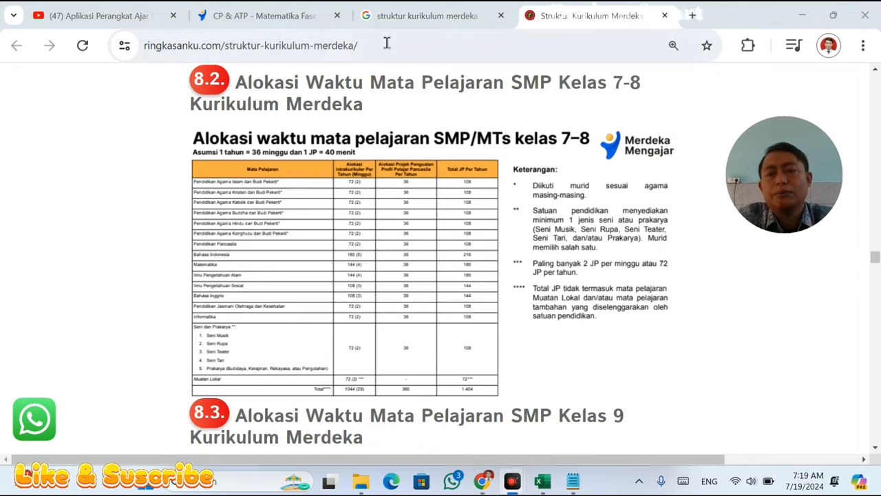
Switch to Excel and set the Semester Ganjil table's Sumatif Tengah Semester hours in F17 to 2
click(541, 482)
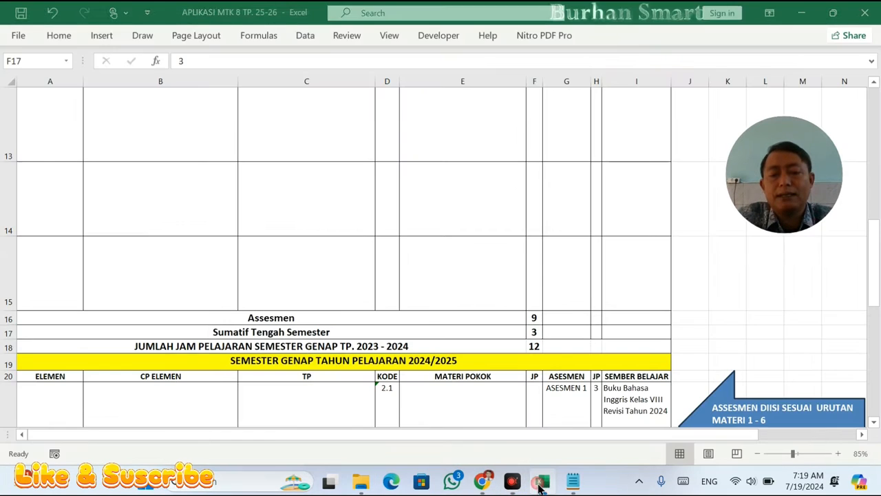
click(313, 334)
click(537, 332)
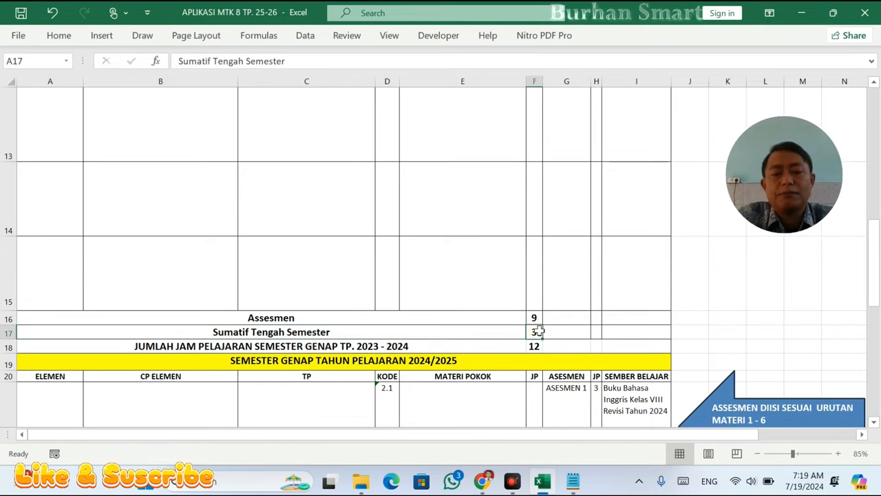
text(2)
click(593, 330)
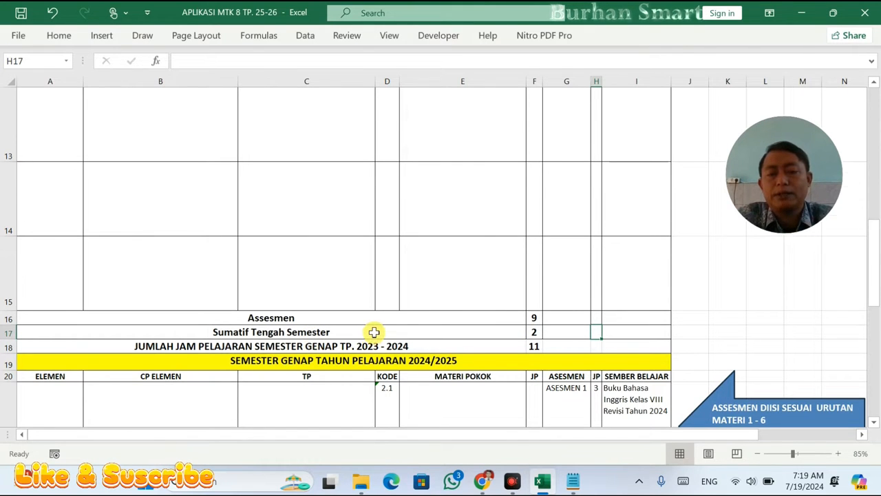
Set the Semester Genap table's Sumatif Tengah Semester hours in F28 to 2
scroll(374, 332, down, 5)
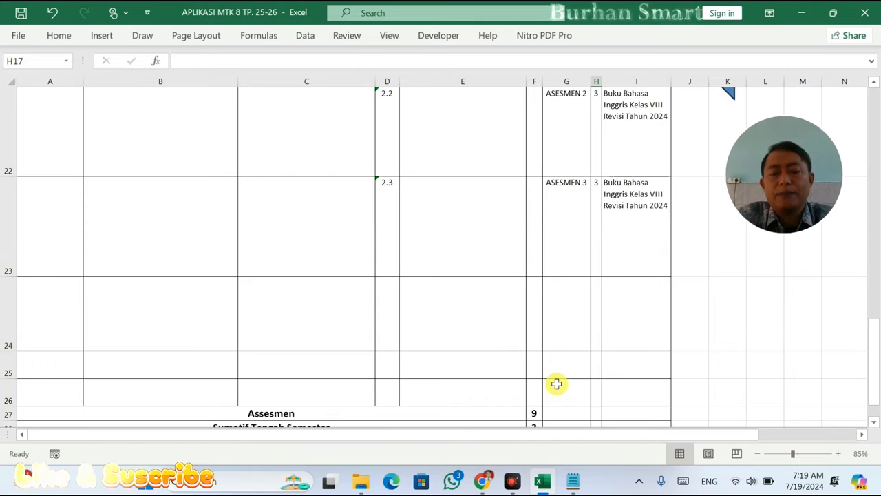
scroll(550, 298, down, 1)
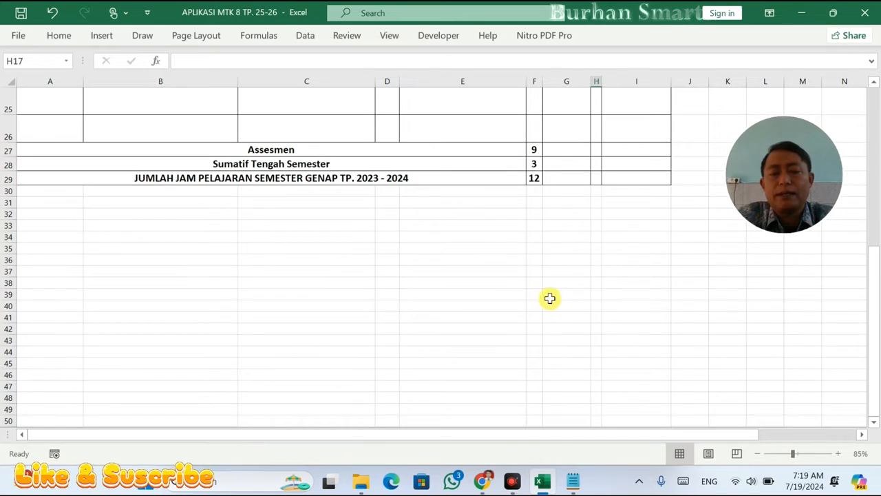
text(2)
click(548, 263)
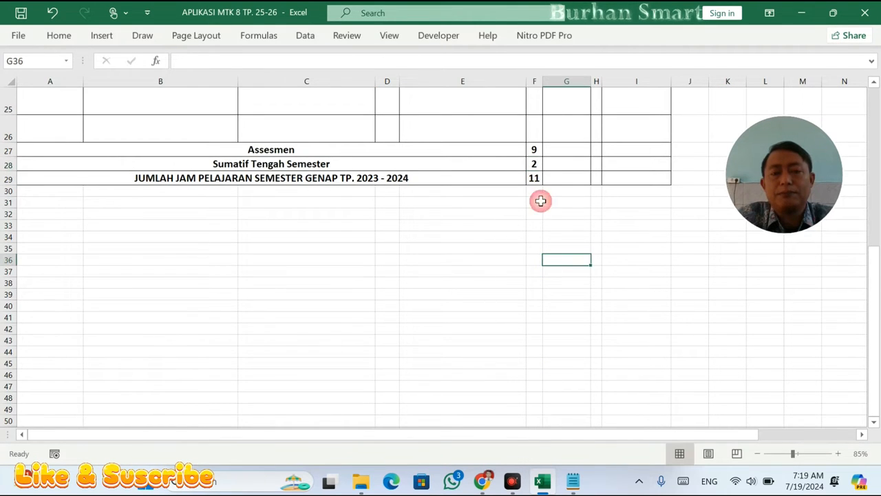
Go back to the home menu from INPUT DATA and open the RPE 1 effective-week plan
click(536, 164)
scroll(526, 183, up, 6)
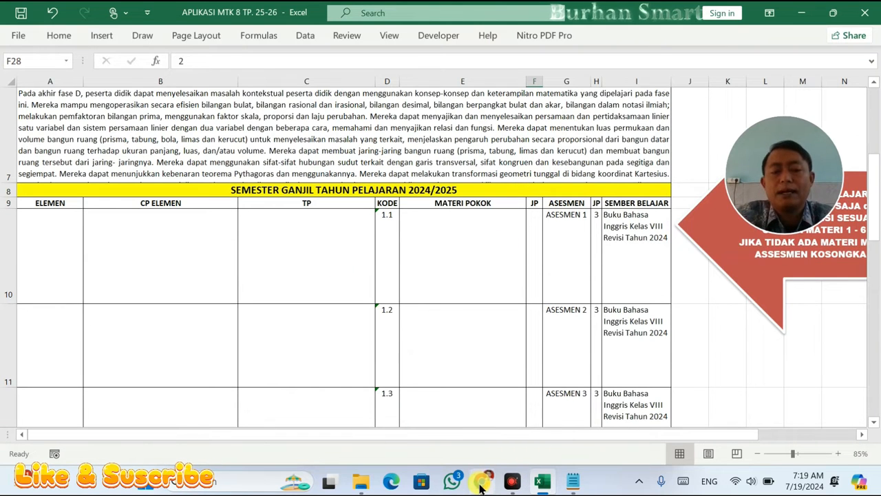
scroll(379, 324, up, 2)
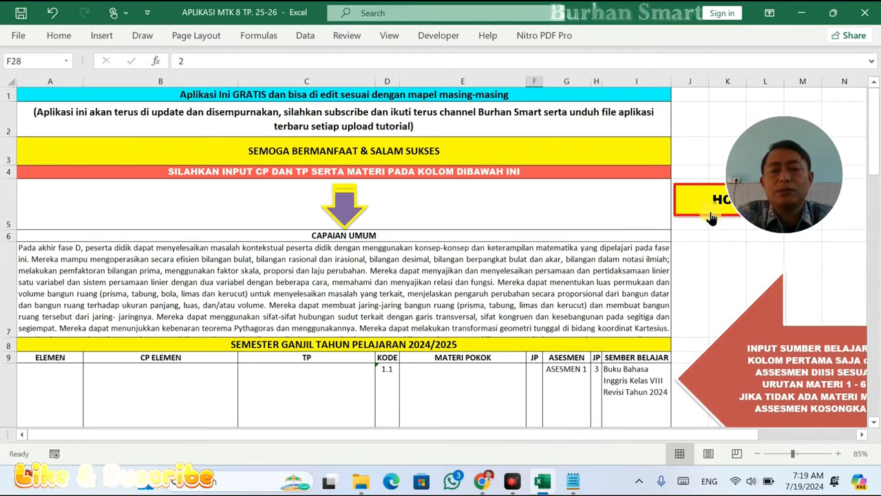
click(706, 215)
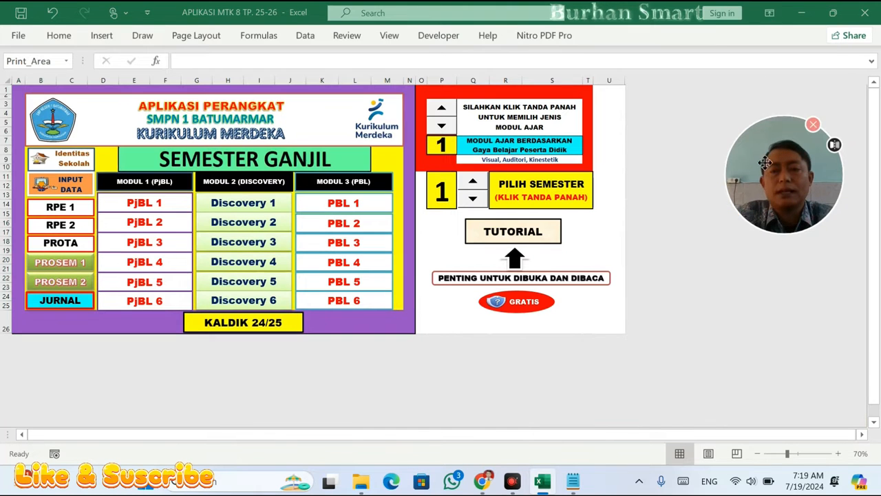
click(61, 228)
click(62, 205)
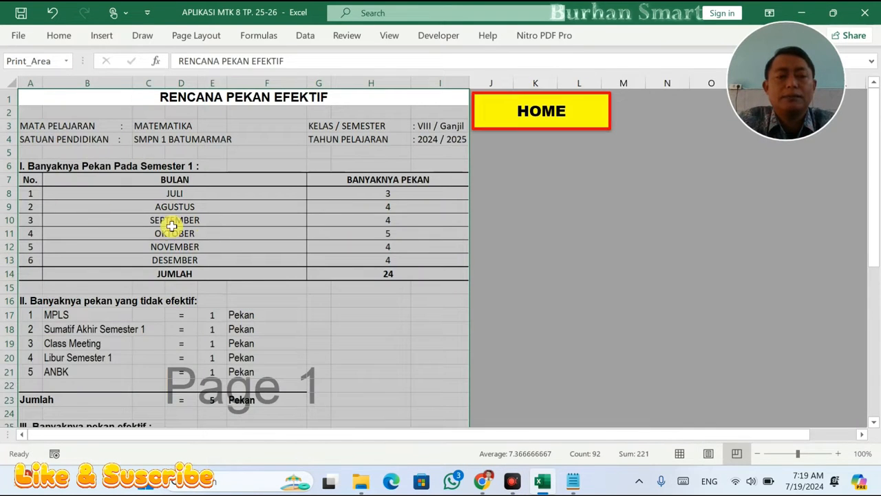
Review the semester 1 non-effective week entries from MPLS to ANBK in the Rencana Pekan Efektif sheet
click(238, 271)
scroll(238, 272, down, 4)
drag(54, 212, 258, 205)
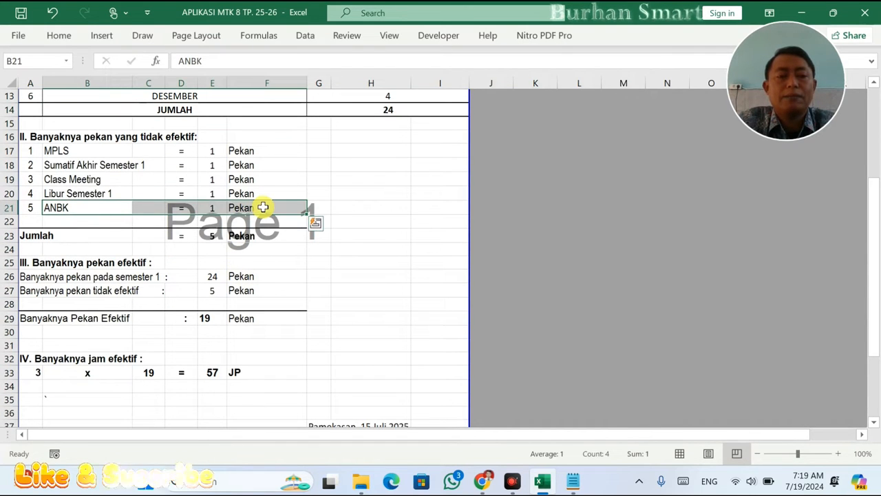
click(84, 212)
drag(88, 152, 190, 223)
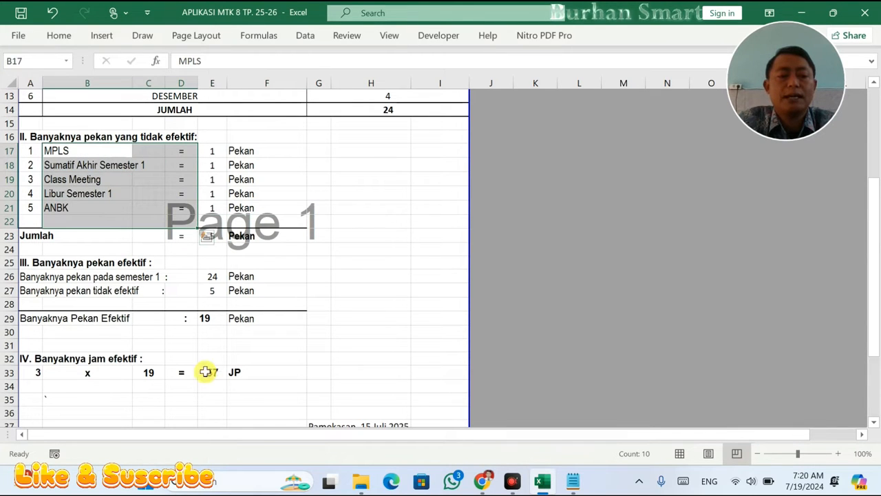
Set the weekly lesson hours in A33 under Banyaknya jam efektif to 4 and check the formula in E33
click(35, 371)
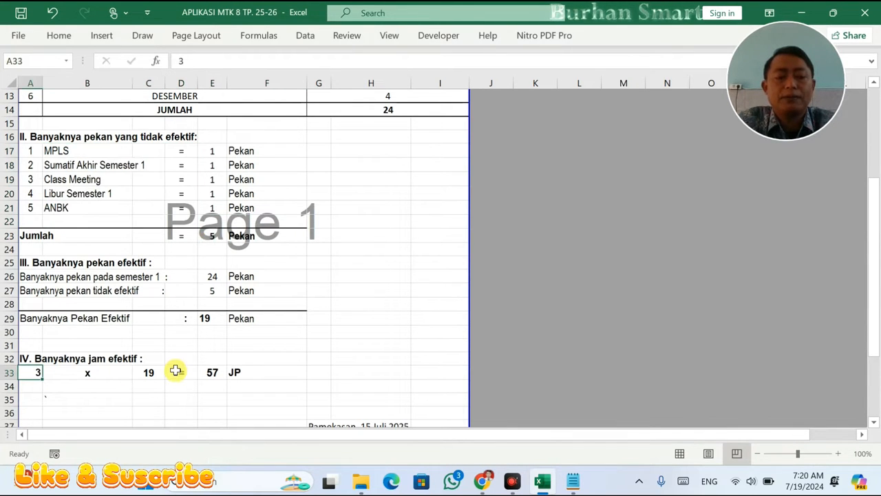
text(4)
click(313, 337)
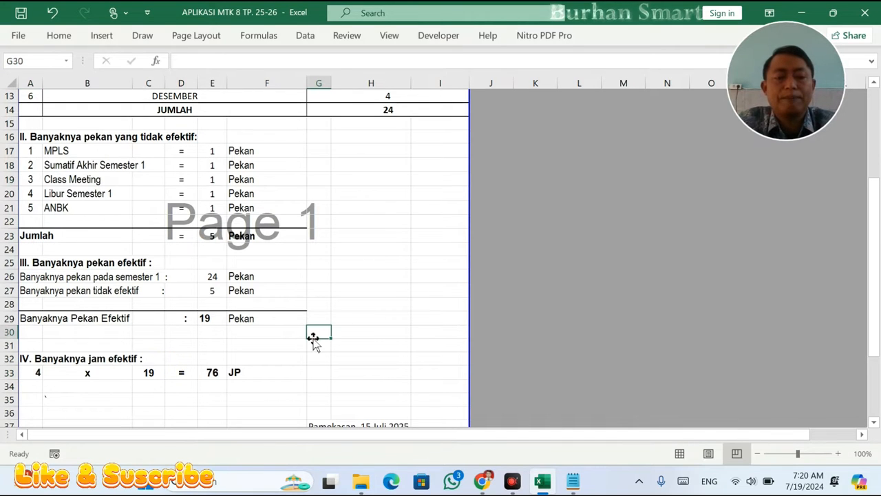
click(214, 370)
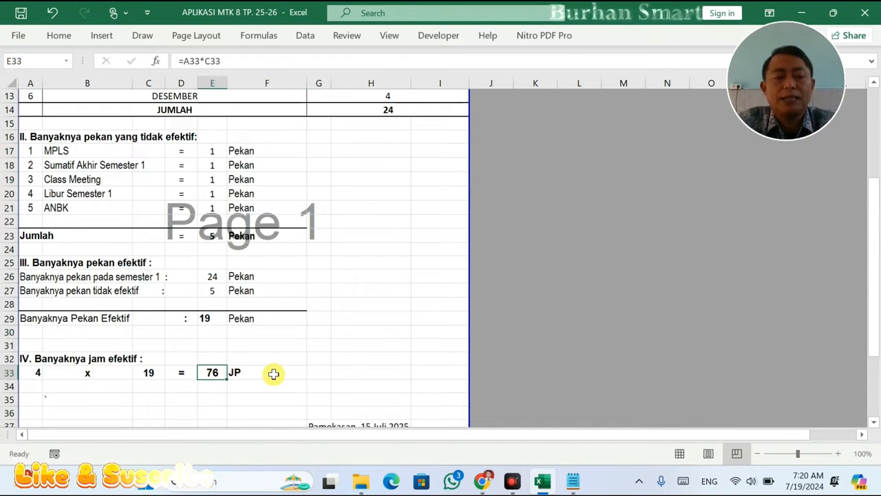
Open the RPE 2 plan through the home menu and set its weekly lesson hours in A34 to 4
scroll(277, 373, up, 4)
click(551, 126)
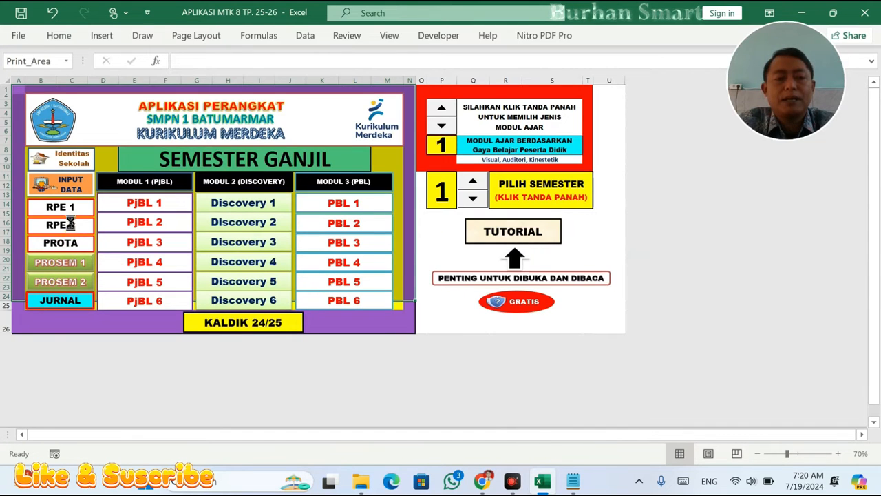
scroll(183, 296, down, 5)
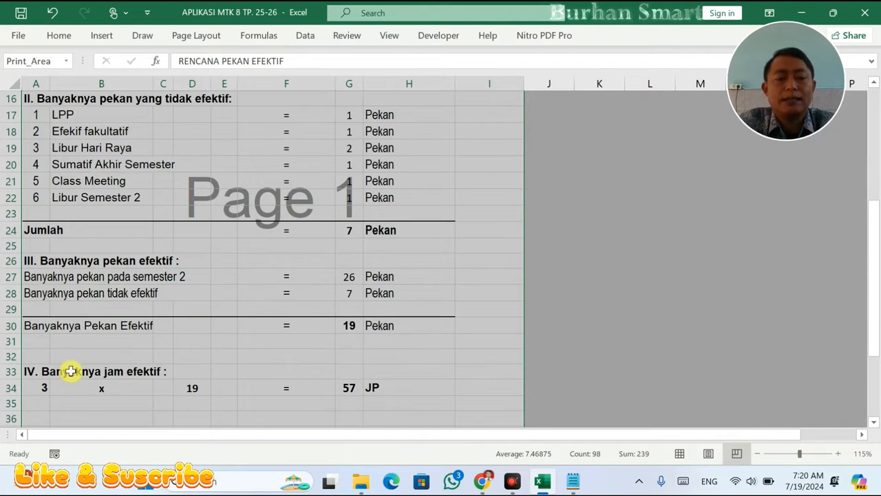
click(46, 387)
scroll(76, 368, down, 2)
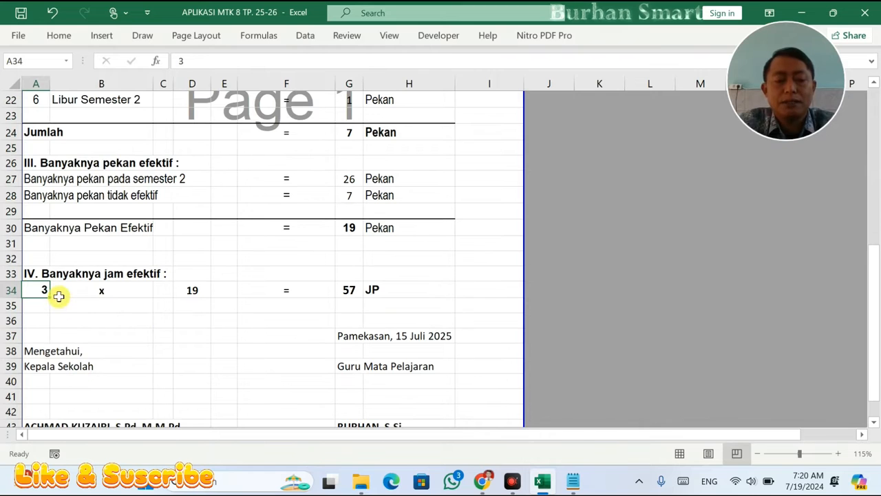
text(4)
click(333, 305)
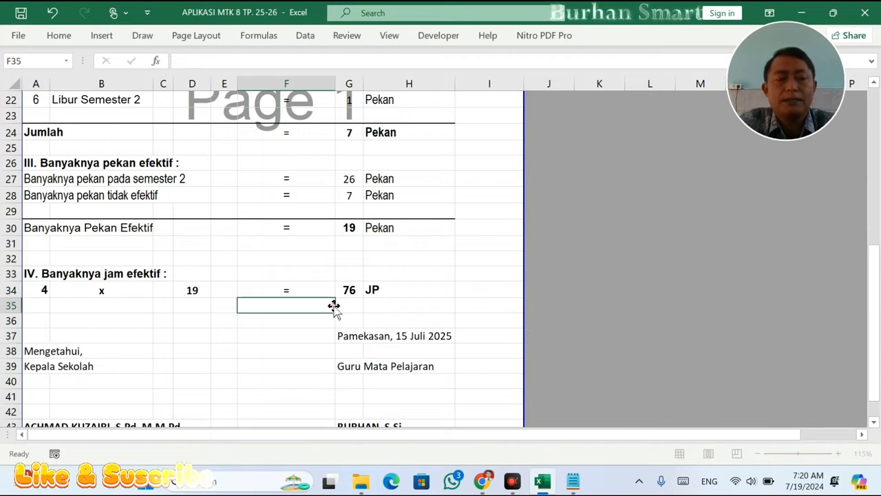
click(466, 242)
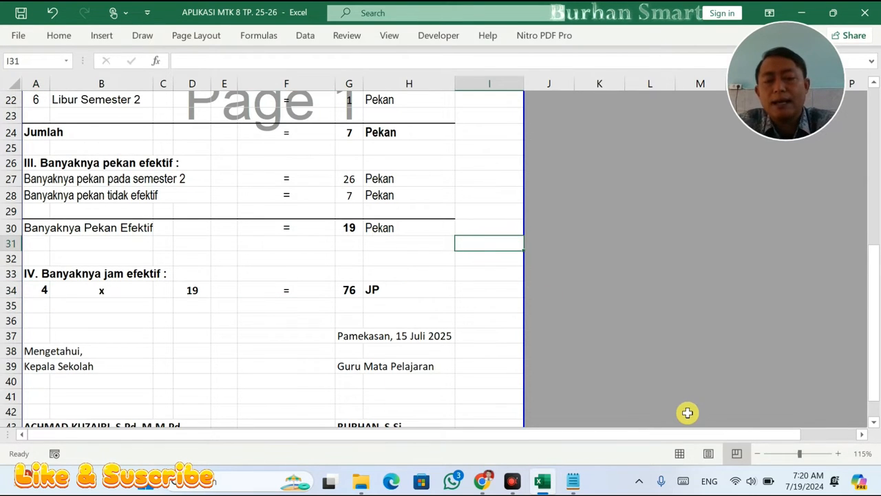
text(s)
key(BackSpace)
click(494, 356)
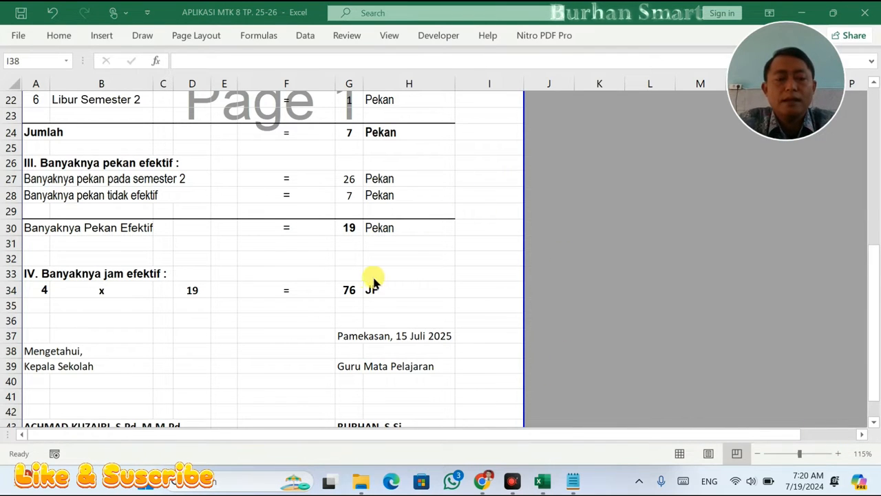
Return through the home menu to the INPUT DATA sheet and select the first ELEMEN cell, A10
scroll(335, 276, up, 7)
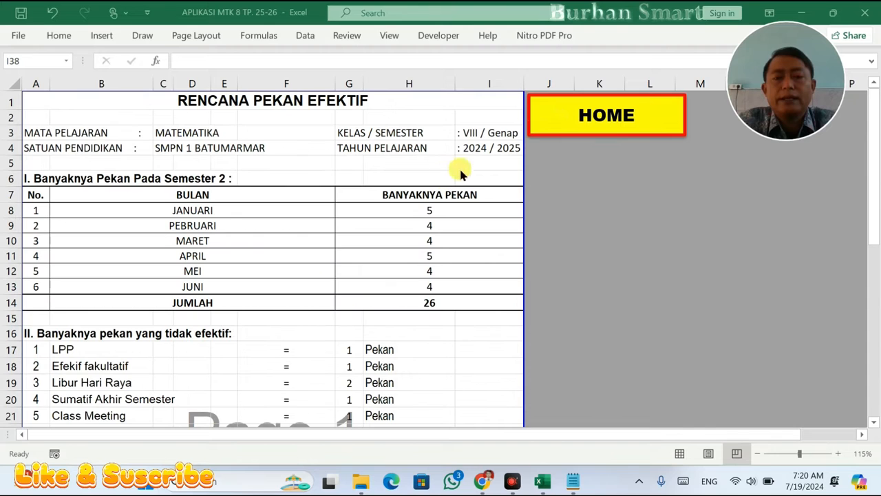
click(571, 113)
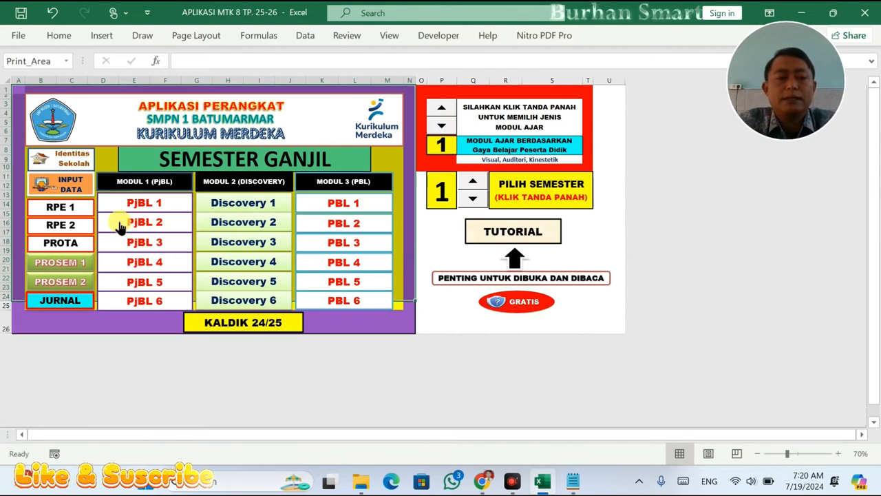
click(79, 184)
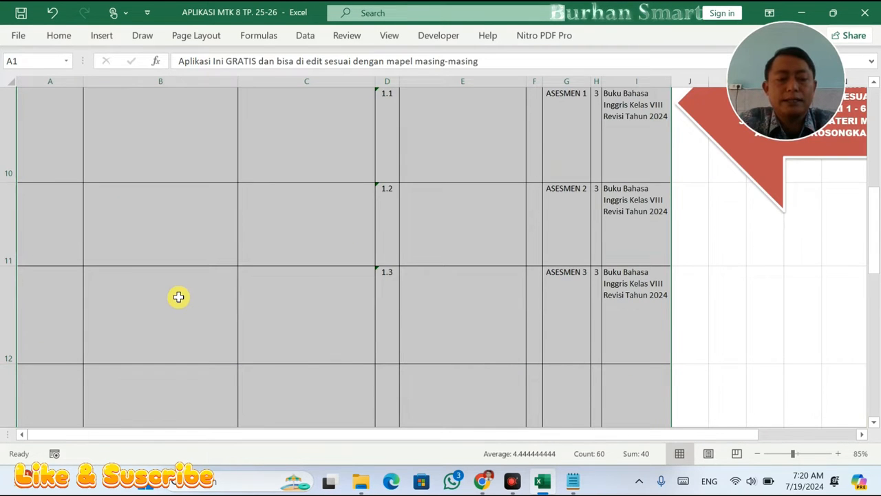
click(177, 292)
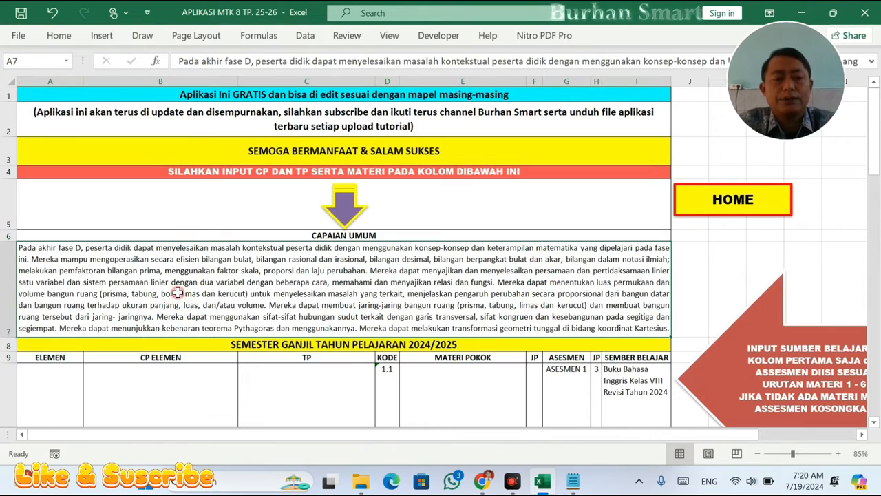
click(53, 395)
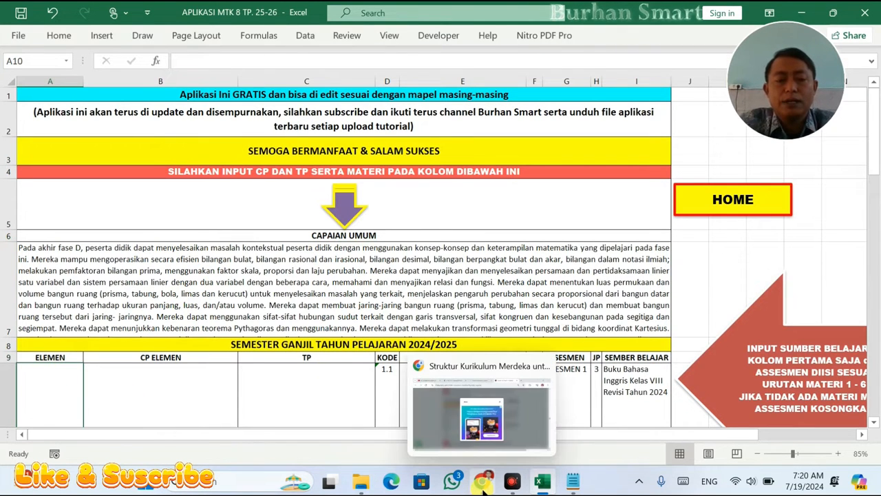
Switch to Chrome's CP & ATP Matematika Fase D page and highlight the Capaian per Elemen list
click(484, 485)
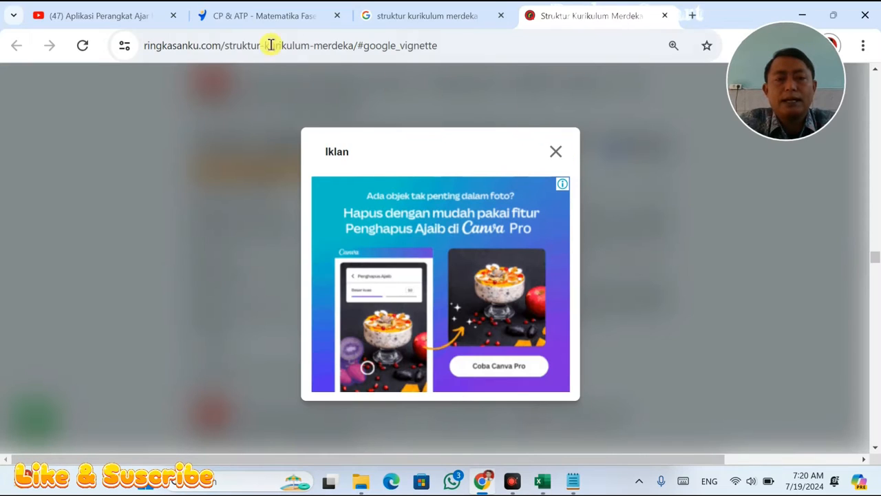
click(241, 14)
scroll(362, 264, down, 3)
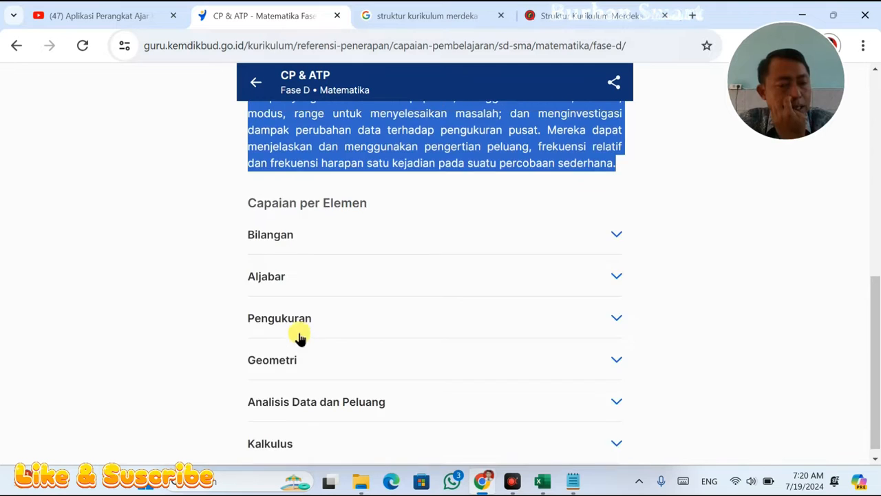
drag(232, 441, 228, 219)
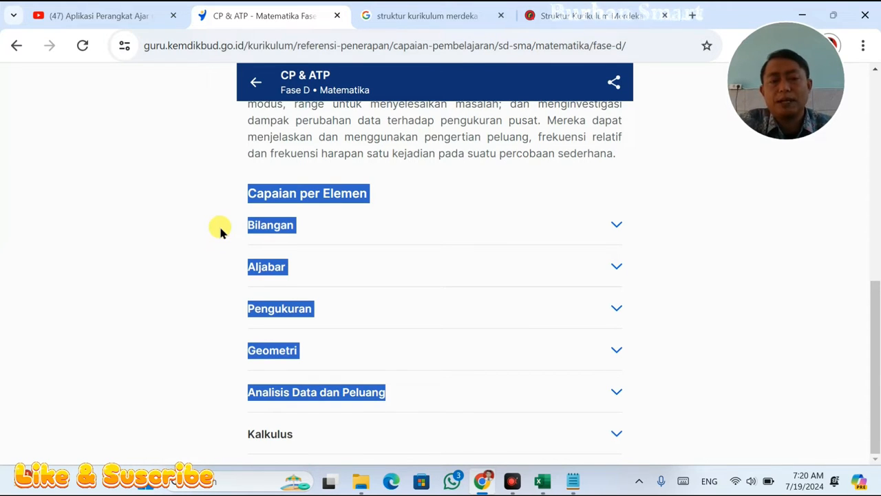
click(427, 15)
click(394, 50)
text(MAPEL)
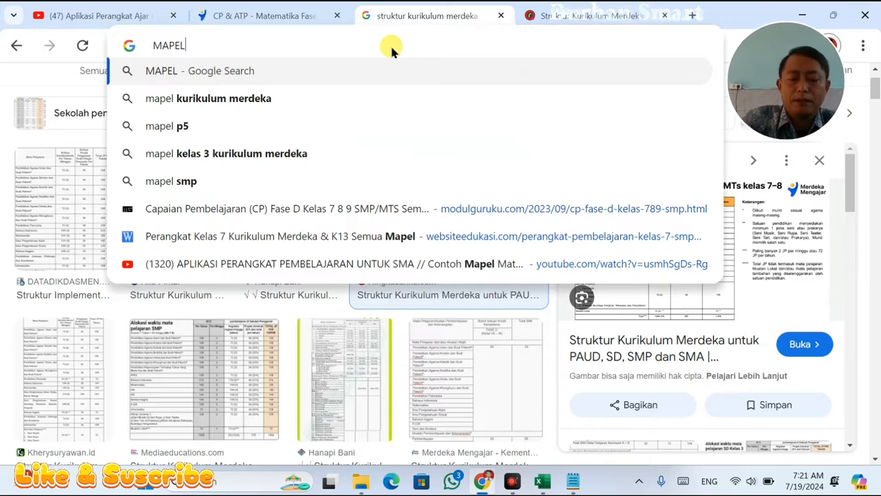
text( MATE)
key(BackSpace)
key(BackSpace)
key(BackSpace)
key(BackSpace)
key(BackSpace)
key(BackSpace)
key(BackSpace)
key(BackSpace)
key(BackSpace)
key(BackSpace)
Search Google for "BUKU GURU MATEMATIKA KELAS 8", open the Buku Panduan Guru - Matematika PDF result and cancel its duplicate download
text(BU)
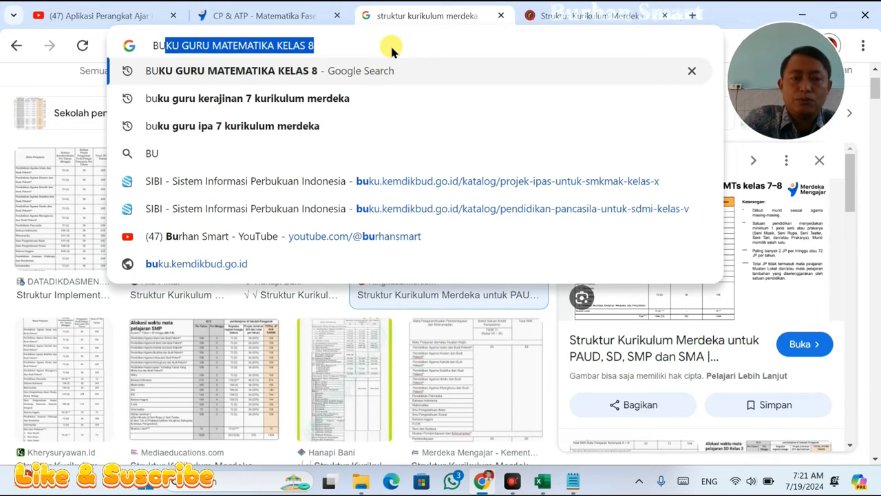
text(U)
key(BackSpace)
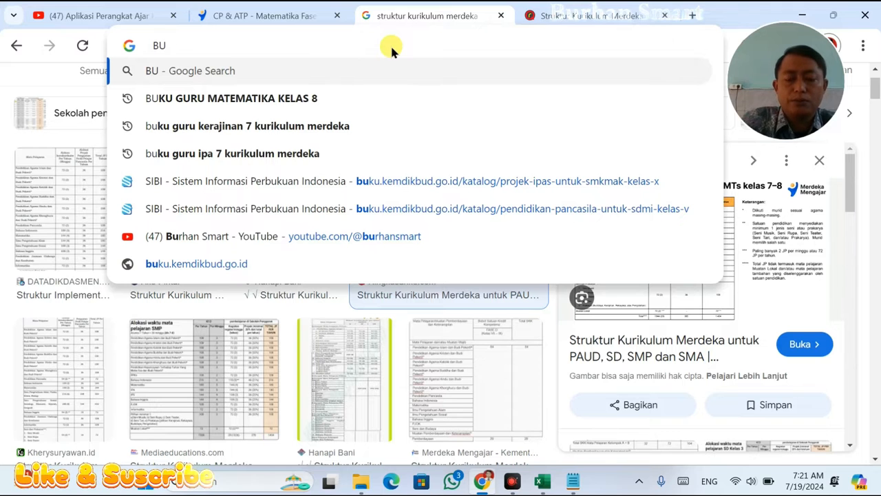
text(K)
key(Right)
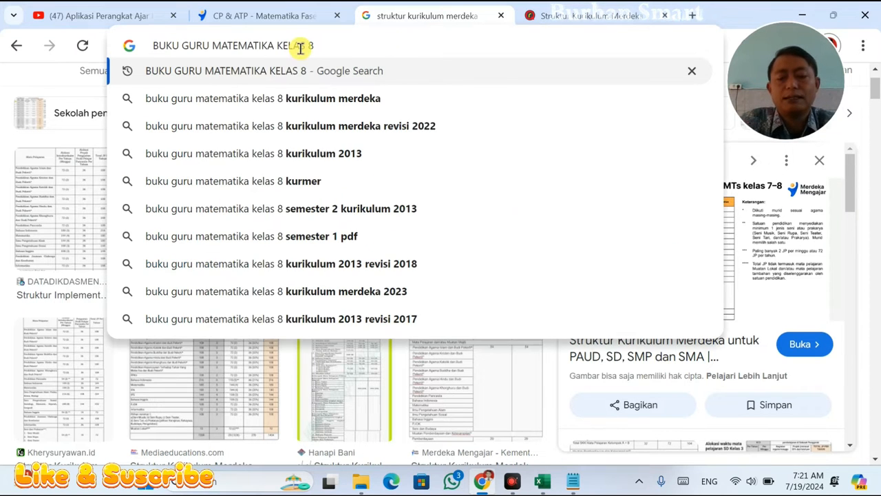
key(Return)
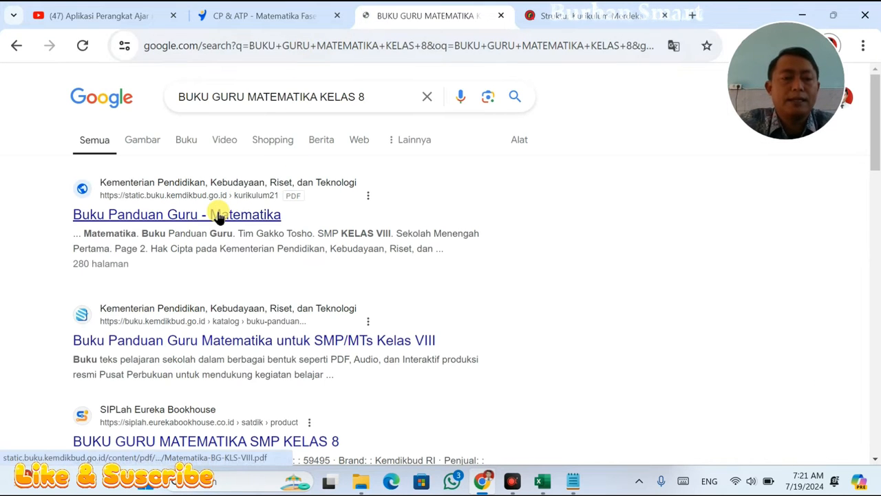
click(218, 215)
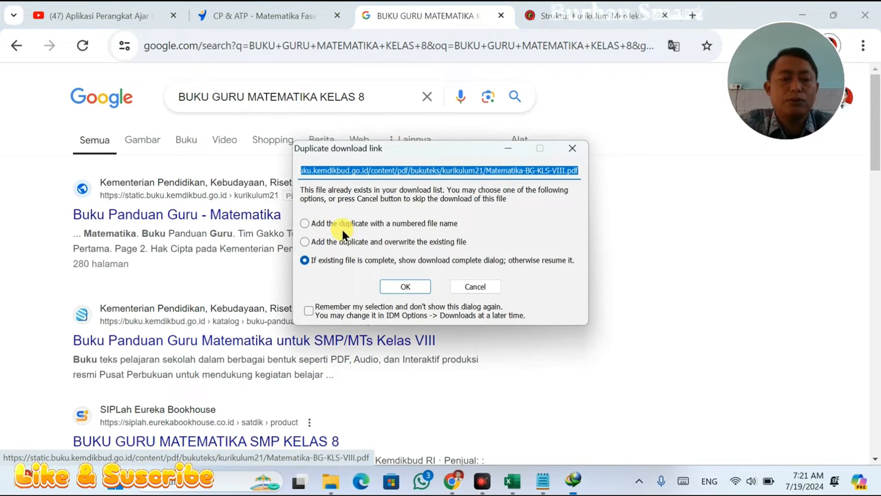
click(491, 292)
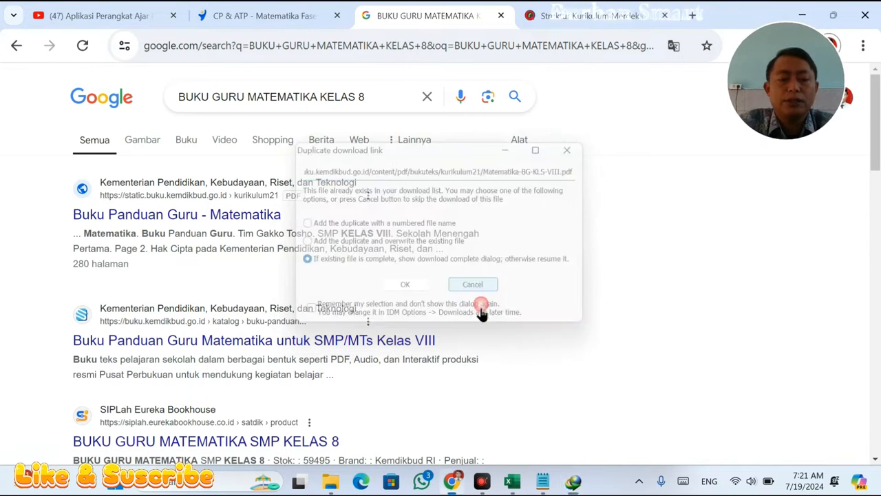
Switch to File Explorer, open Matematika-BG-KLS-VIII.pdf from the Downloads folder and look over its cover
click(331, 481)
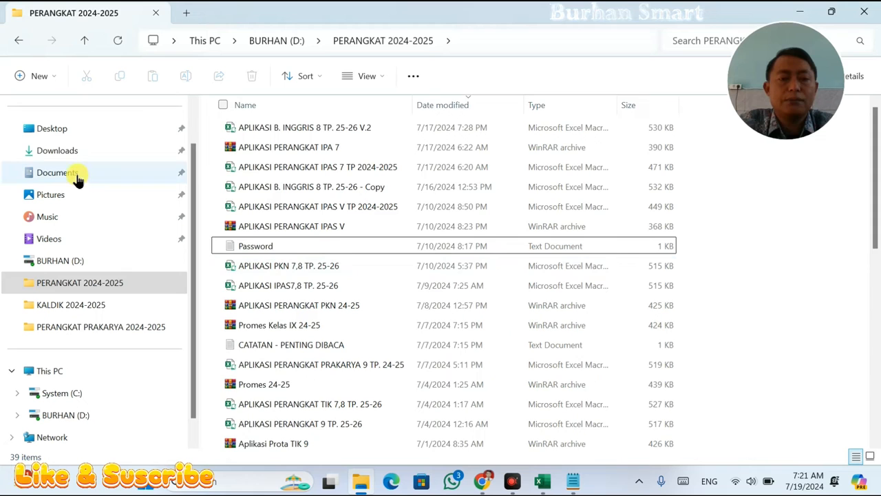
click(69, 153)
double_click(270, 155)
click(265, 149)
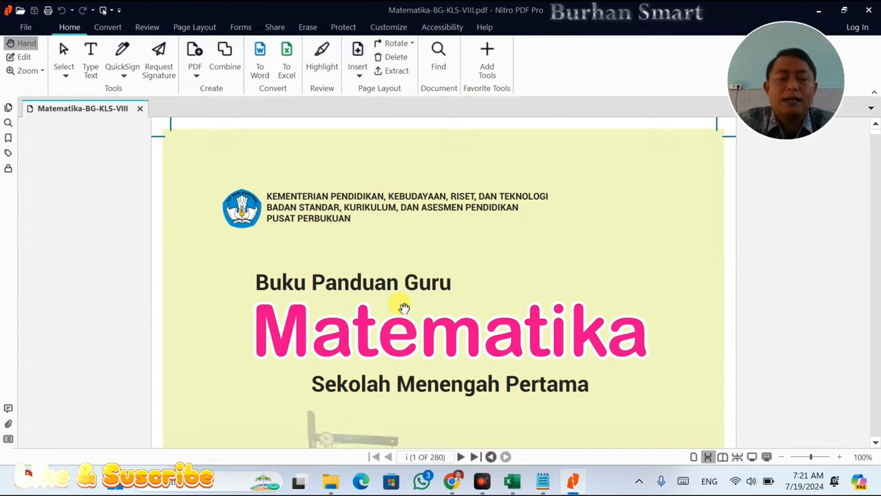
scroll(393, 293, down, 3)
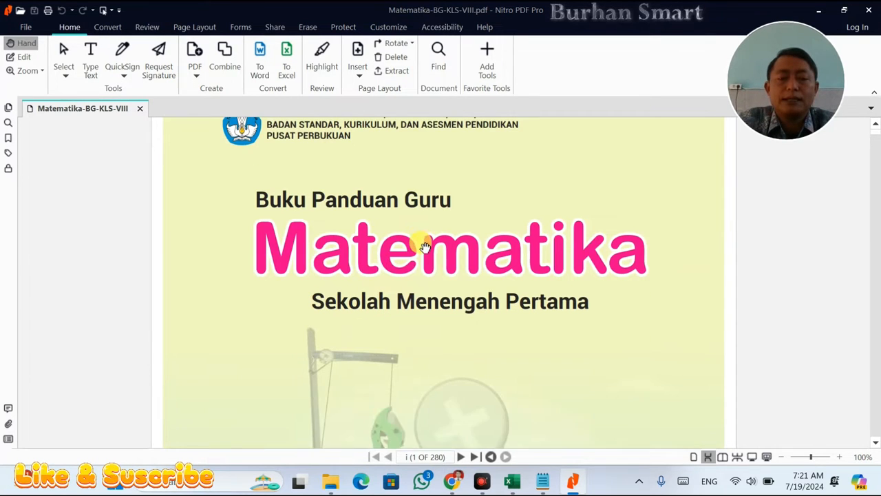
scroll(424, 247, down, 3)
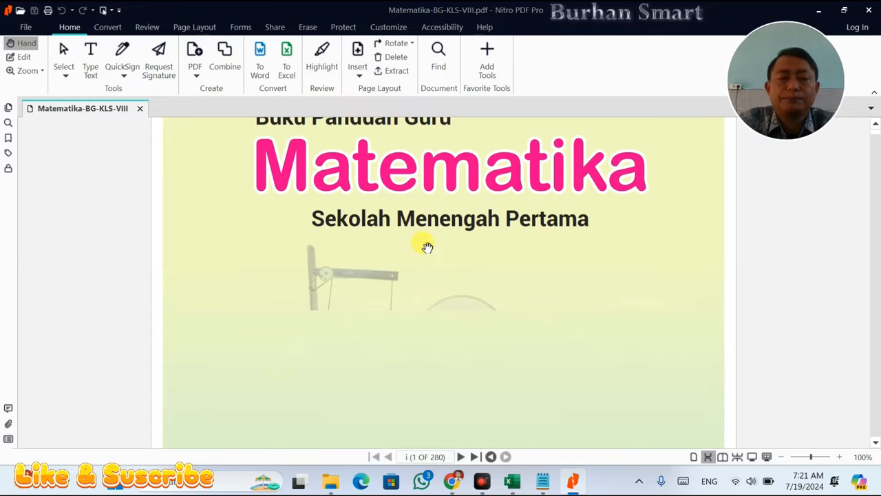
scroll(810, 433, down, 4)
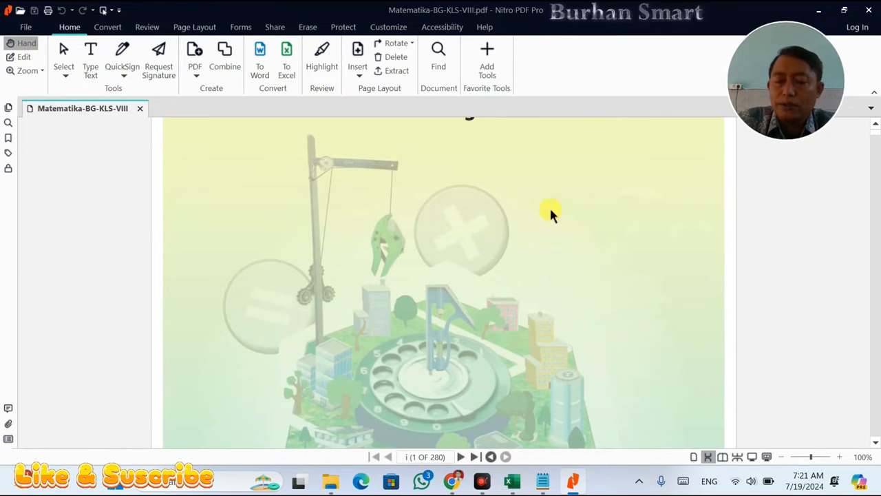
Go to the Daftar Isi of the teacher's book and examine the chapter titles of Bab 1 to Bab 6
scroll(551, 213, down, 10)
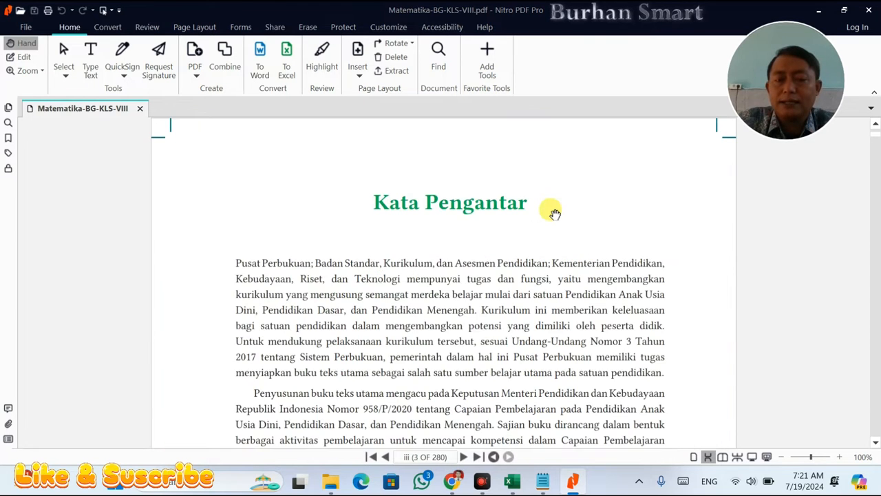
scroll(555, 214, down, 3)
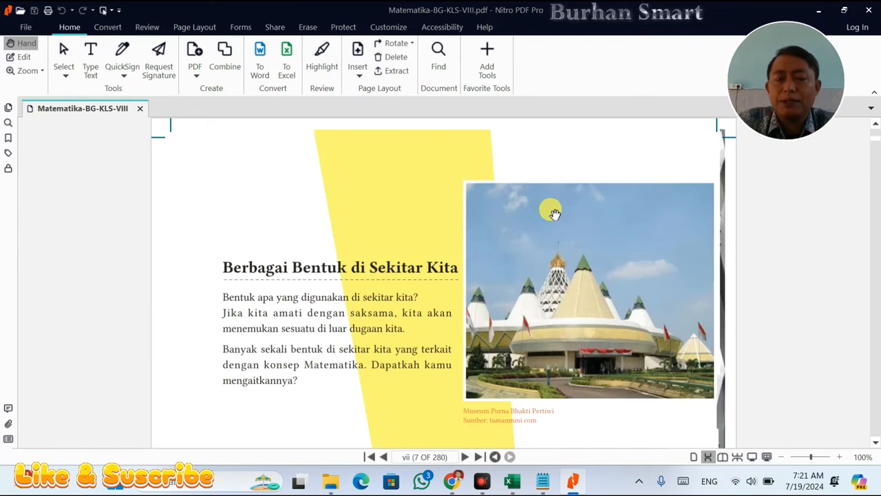
scroll(555, 213, down, 4)
scroll(554, 214, down, 2)
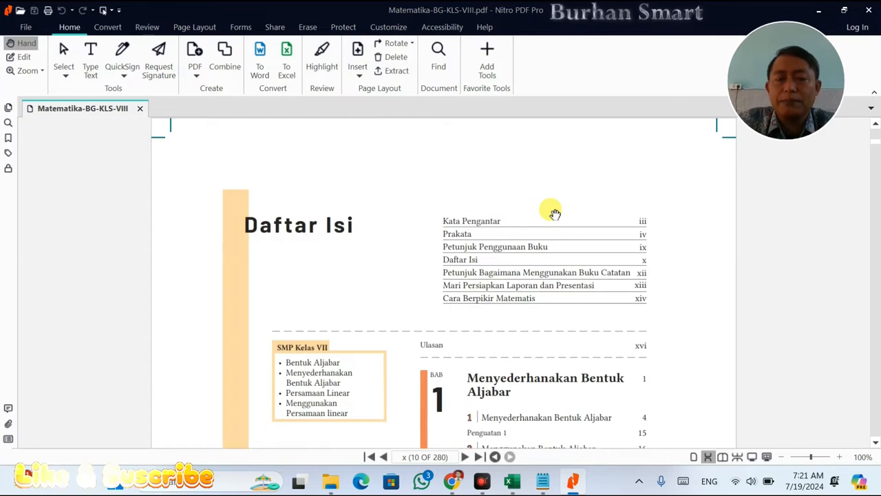
scroll(554, 213, up, 2)
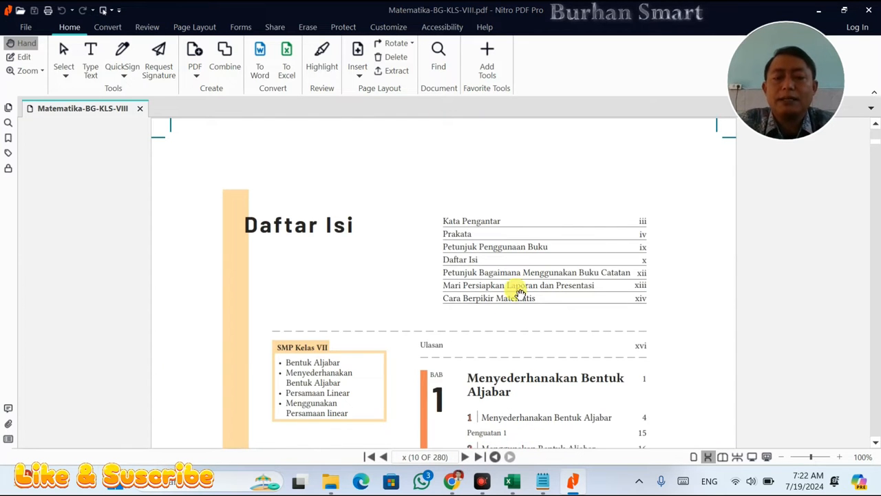
scroll(520, 292, down, 5)
scroll(517, 314, down, 8)
scroll(516, 315, down, 10)
scroll(516, 315, up, 10)
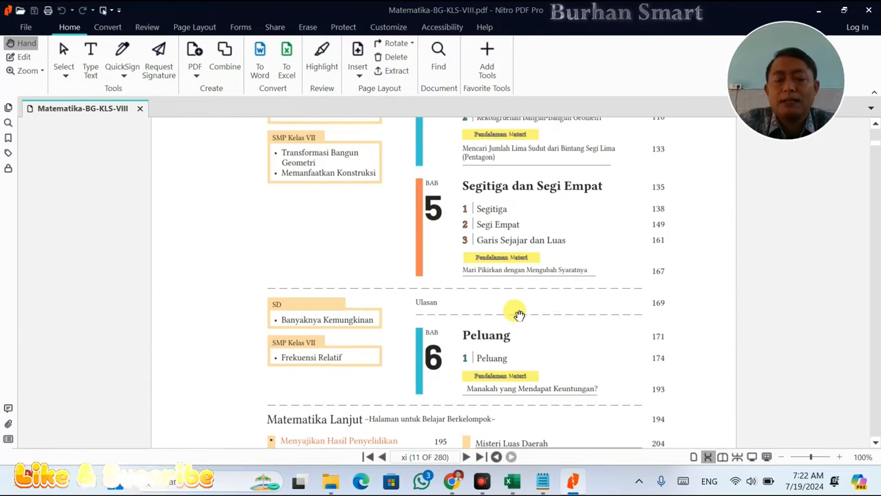
scroll(519, 314, up, 3)
scroll(520, 314, up, 4)
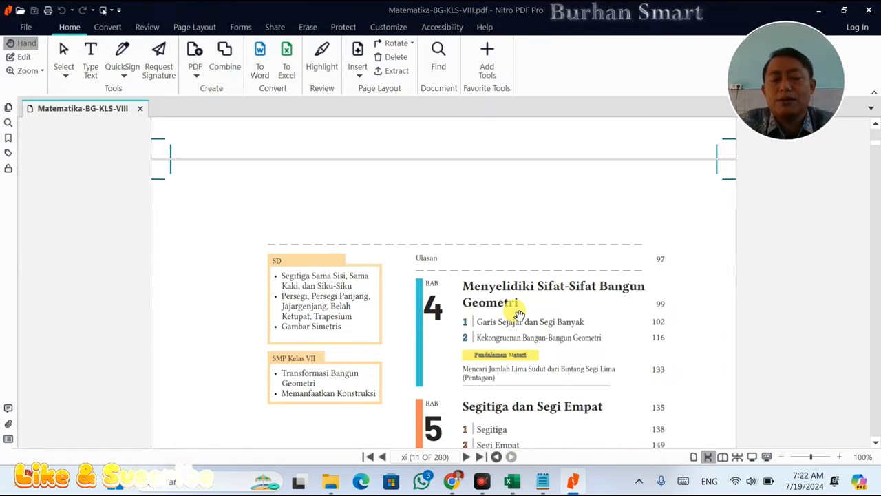
scroll(519, 314, down, 2)
scroll(519, 314, up, 12)
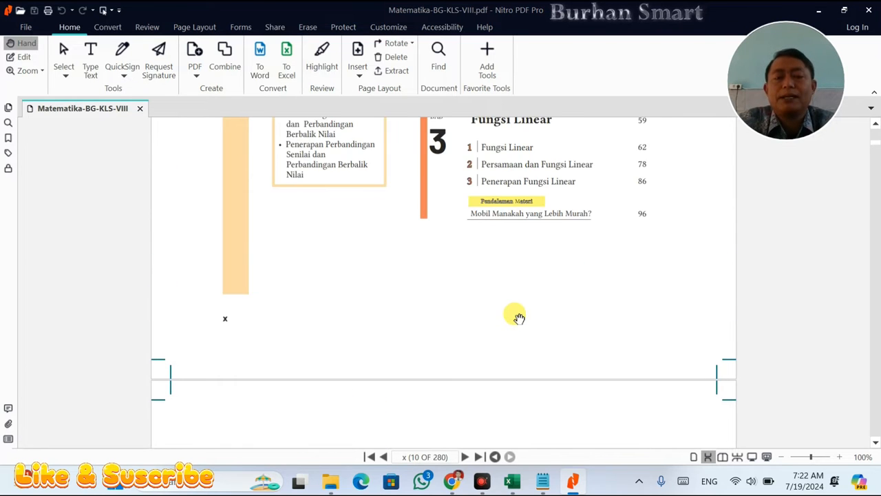
scroll(519, 317, up, 8)
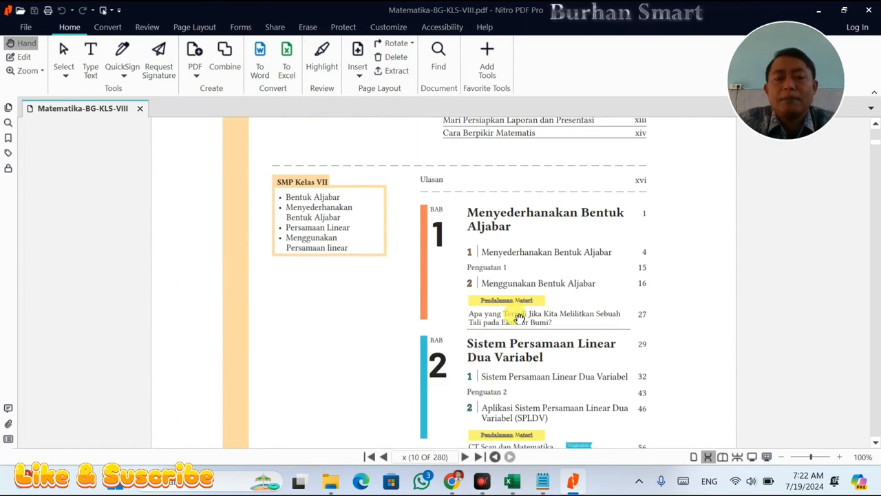
Copy the Bab 1 title "Menyederhanakan Bentuk Aljabar" from the PDF and paste it into MATERI POKOK cell E10 in Excel
click(24, 58)
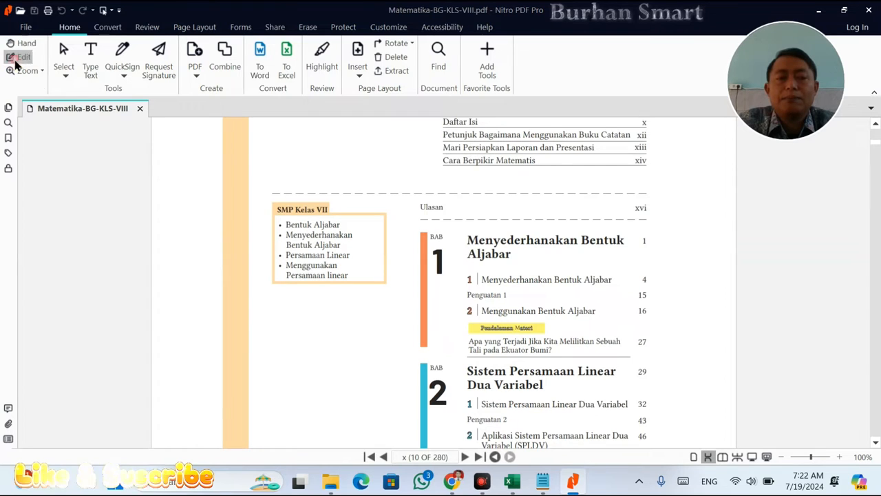
click(514, 254)
drag(514, 254, 475, 237)
key(ctrl+c)
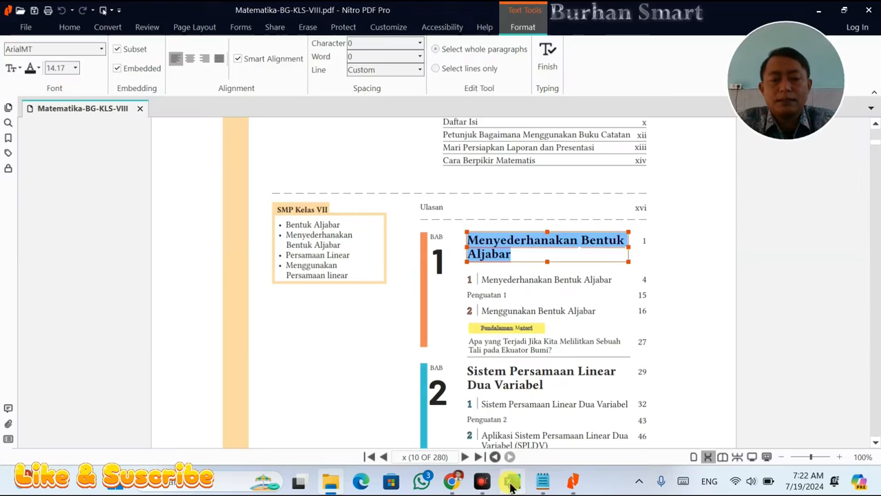
click(512, 481)
double_click(472, 382)
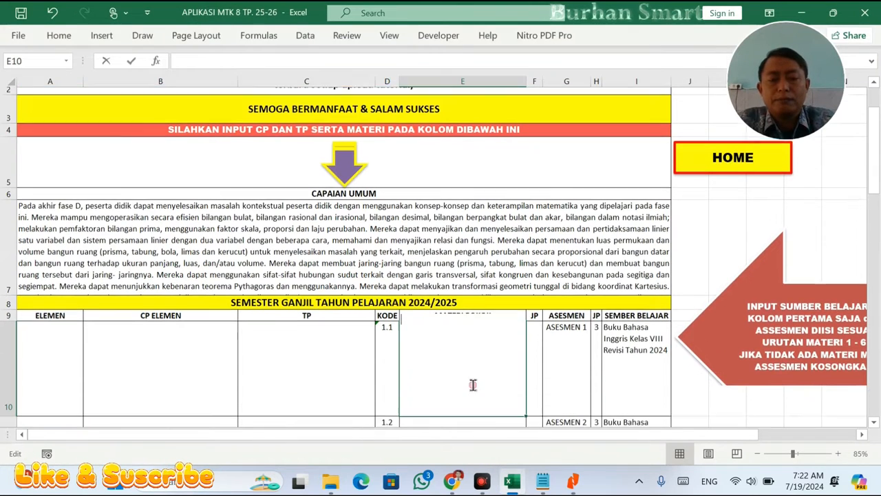
key(ctrl+v)
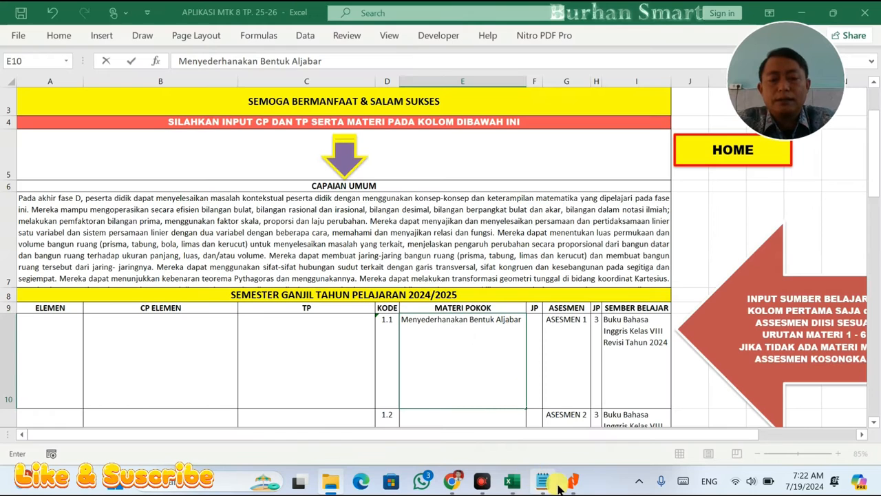
Copy the Bab 2 title "Sistem Persamaan Linear Dua Variabel" from the Nitro PDF document into cell E11 of the Excel sheet
click(572, 481)
click(516, 371)
click(528, 376)
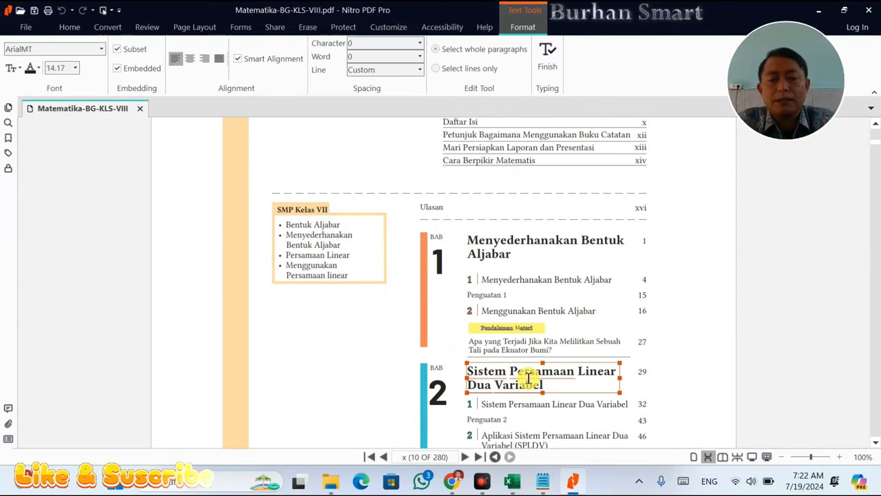
key(ctrl+a)
key(ctrl+c)
key(alt+Tab)
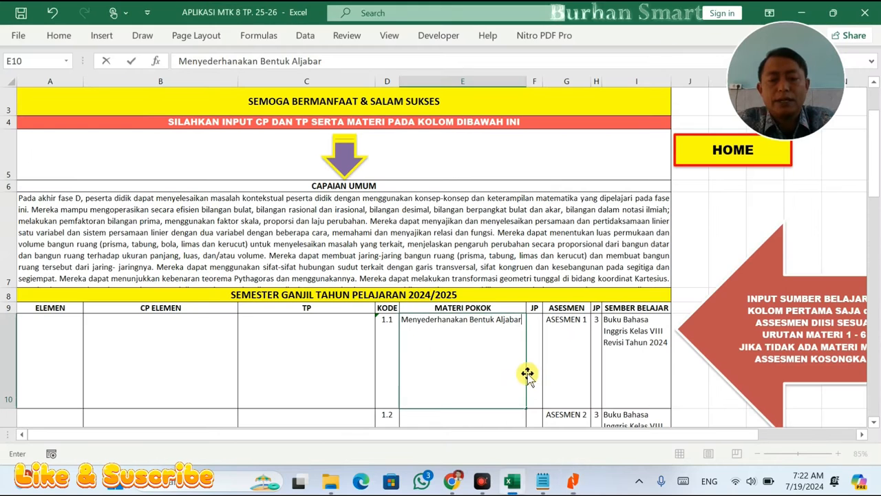
scroll(472, 378, down, 1)
click(471, 347)
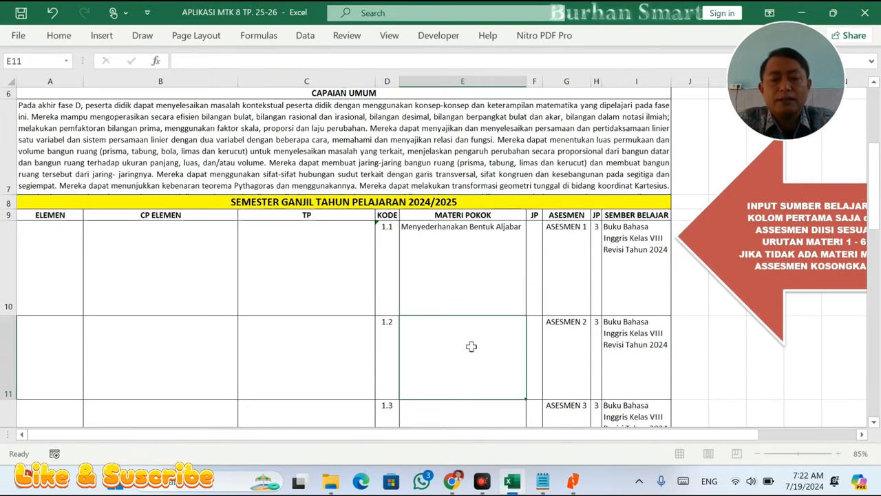
key(ctrl+v)
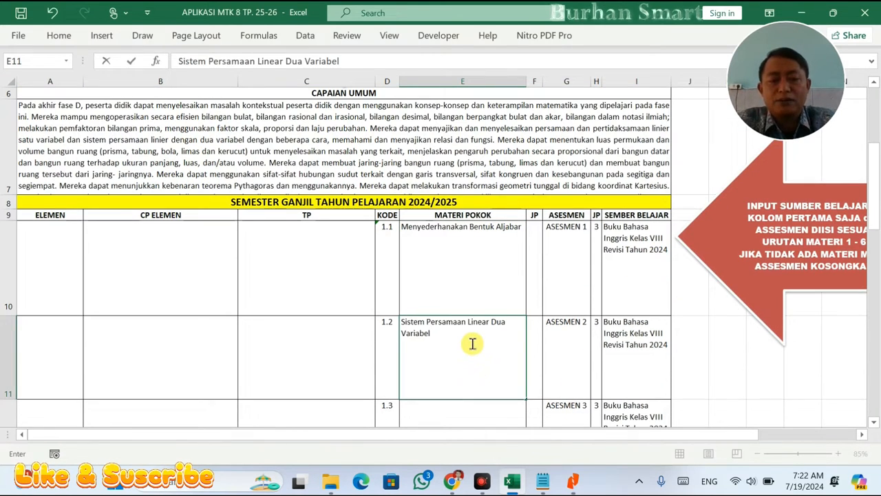
Copy the Bab 3 title "Fungsi Linear" from the Nitro PDF document into Excel cell E12, the MATERI POKOK for code 1.3
key(alt+Tab)
scroll(475, 341, down, 5)
click(489, 251)
double_click(489, 257)
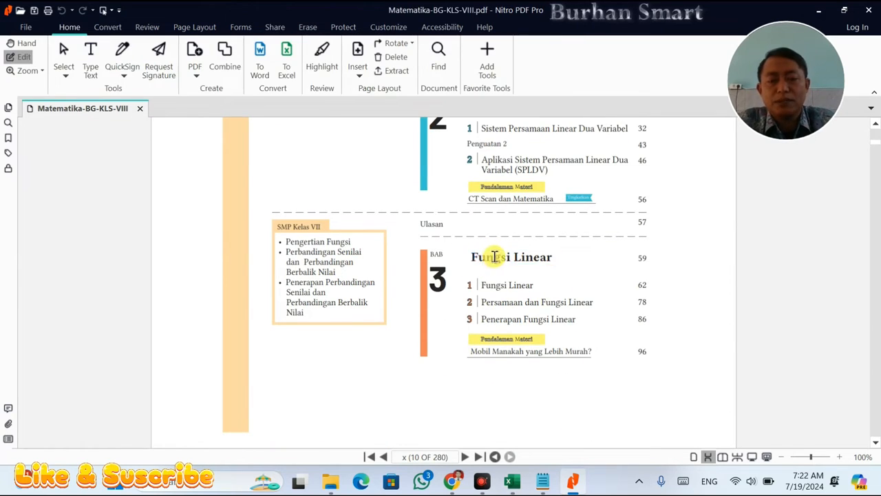
key(ctrl+a)
key(ctrl+c)
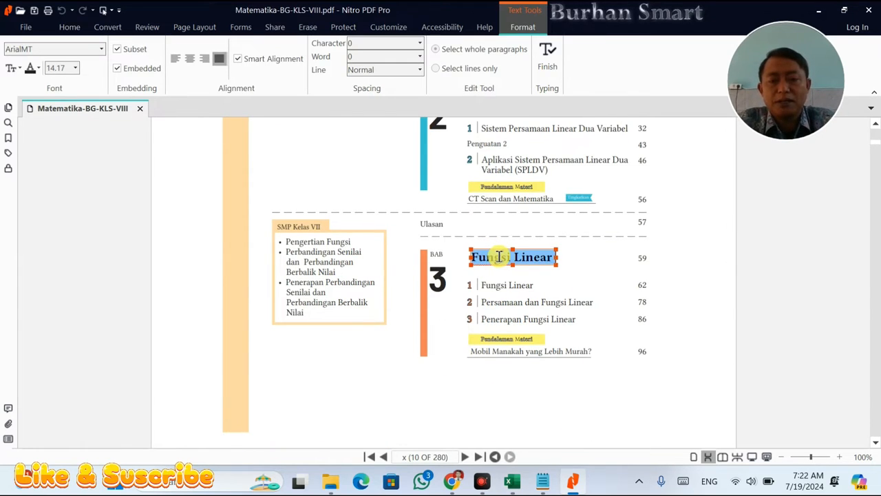
key(alt+Tab)
scroll(467, 340, down, 4)
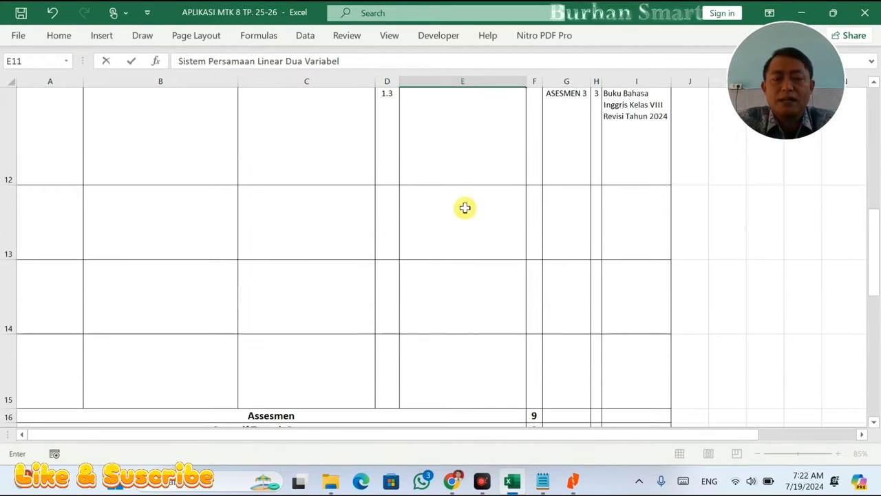
scroll(465, 216, up, 3)
click(461, 298)
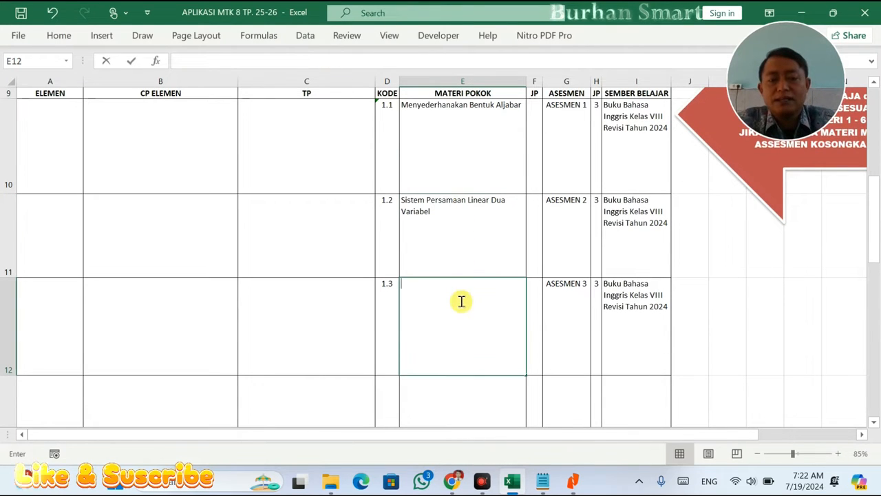
key(ctrl+v)
Copy the Bab 4 title "Menyelidiki Sifat-Sifat Bangun Geometri" from the Nitro PDF document into Excel cell E21 of the SEMESTER GENAP table
key(alt+Tab)
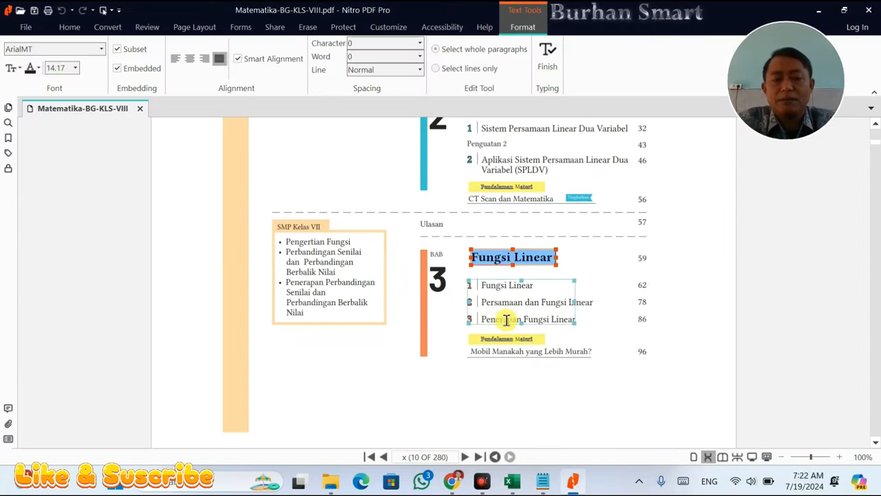
scroll(505, 318, down, 5)
scroll(505, 321, down, 2)
click(504, 344)
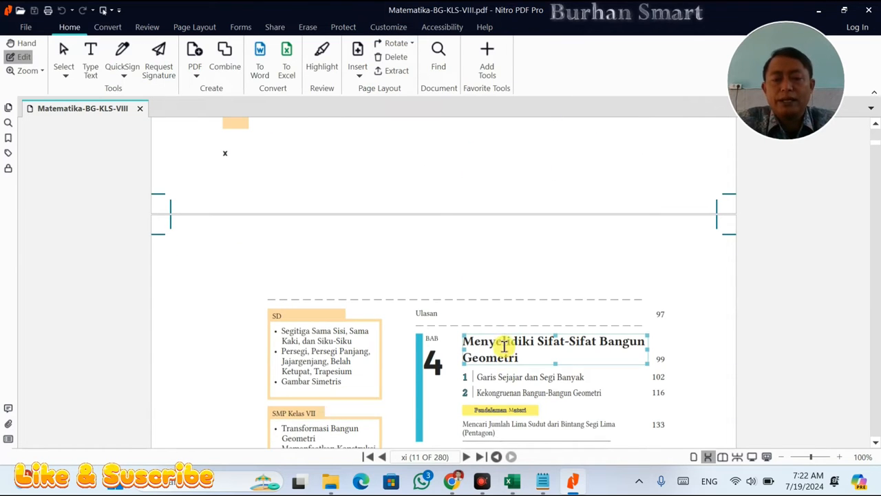
double_click(504, 344)
key(ctrl+a)
key(ctrl+c)
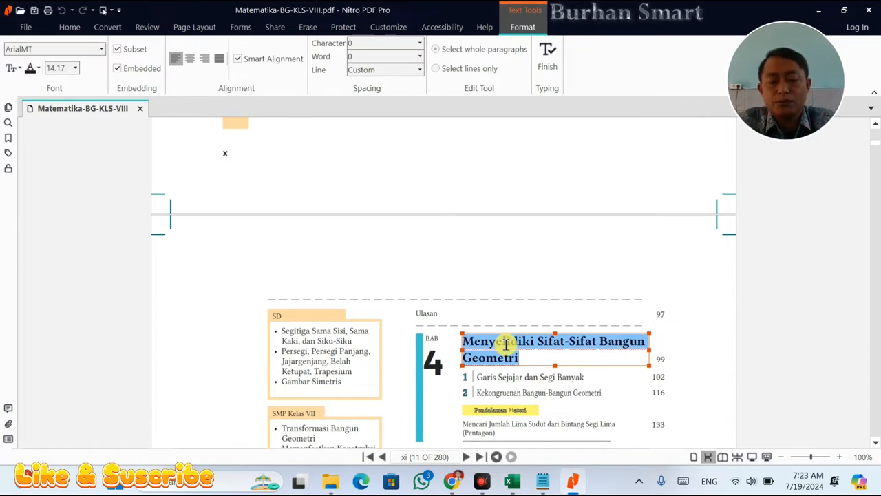
key(alt+Tab)
scroll(488, 341, down, 10)
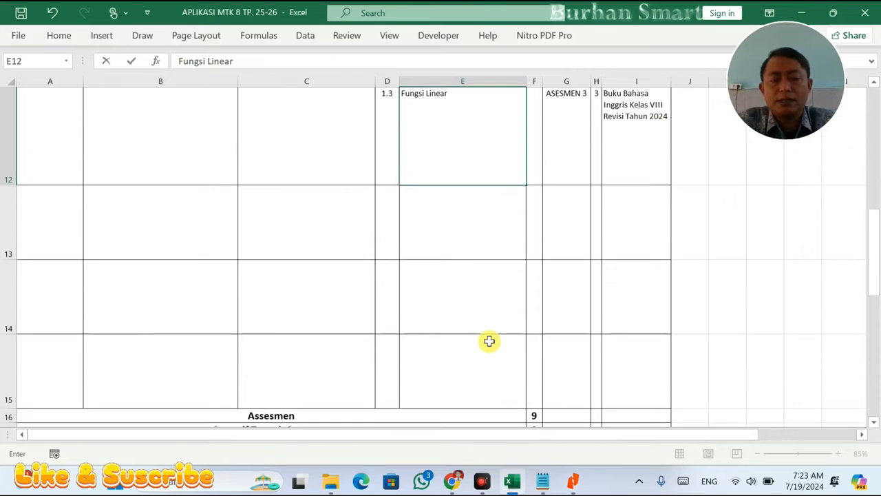
click(474, 273)
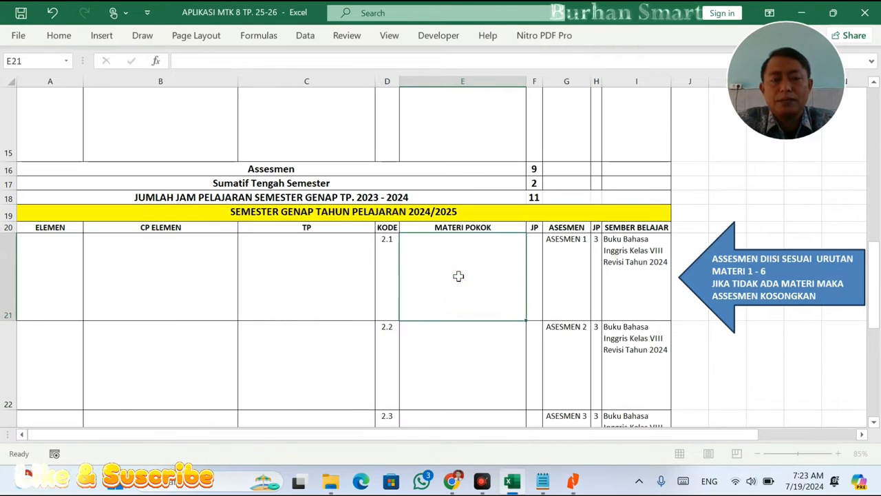
double_click(457, 276)
key(ctrl+v)
Copy the Bab 5 heading line "Segitiga dan Segi Empat 135" from the Nitro PDF document into Excel cell E22 for code 2.2
key(alt+Tab)
scroll(464, 289, down, 4)
double_click(485, 323)
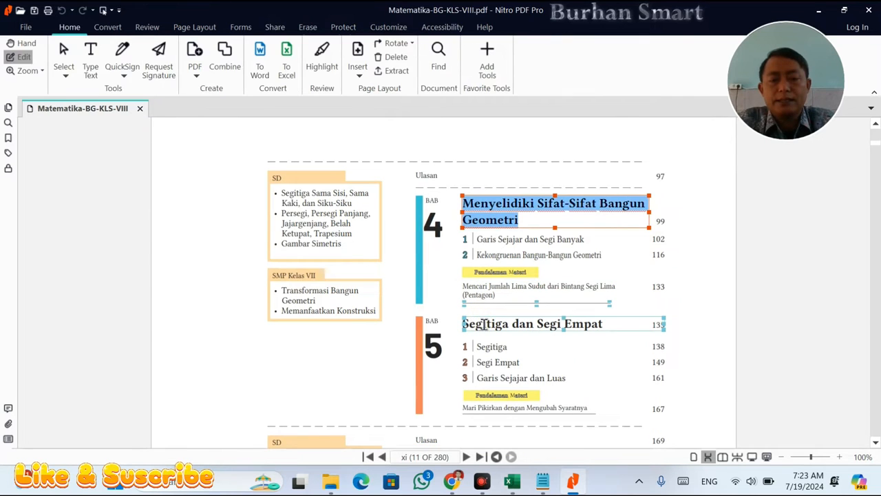
key(ctrl+a)
key(ctrl+c)
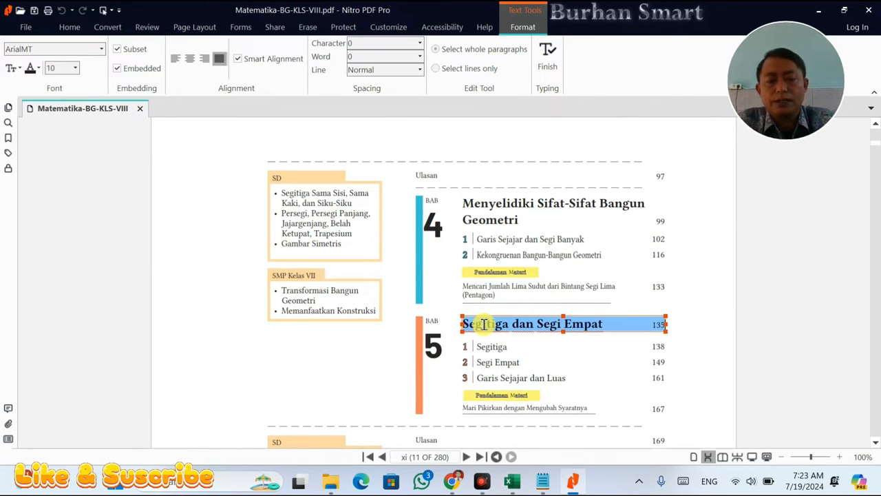
key(alt+Tab)
scroll(480, 276, down, 4)
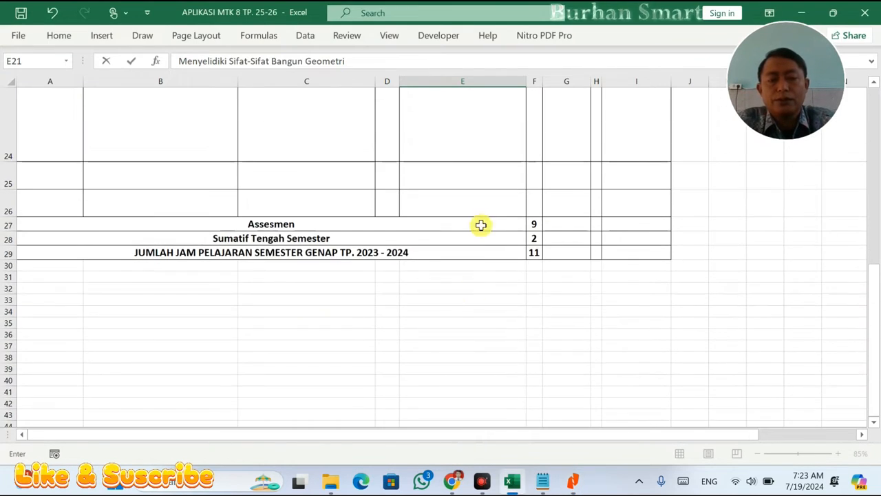
scroll(481, 225, up, 5)
key(Return)
double_click(476, 262)
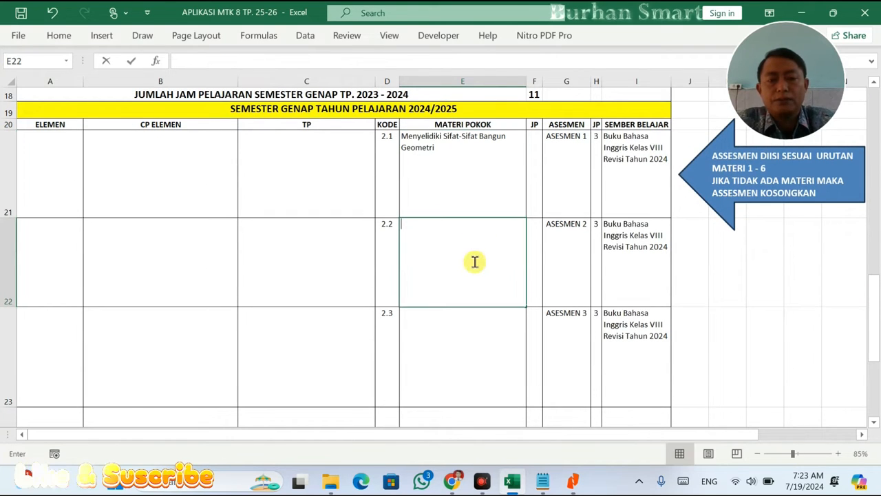
key(ctrl+v)
Copy the Bab 6 heading line "Peluang 171" from the Nitro PDF document into Excel cell E23 for code 2.3
key(alt+Tab)
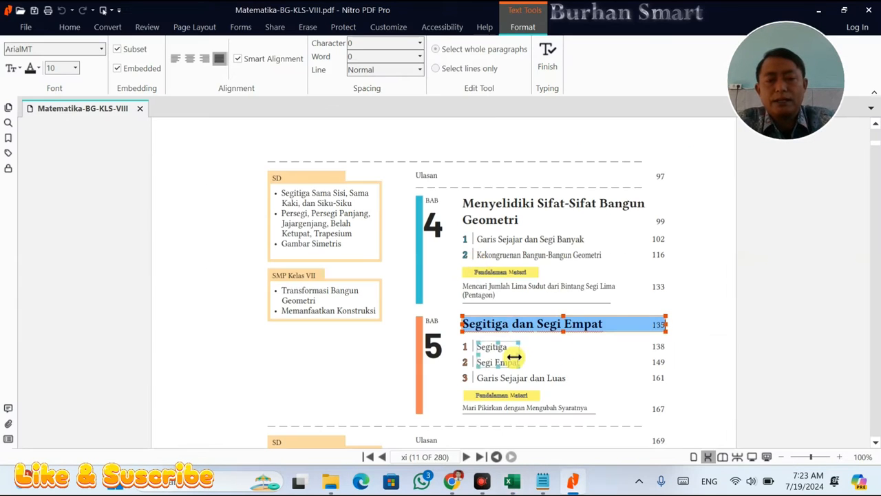
scroll(514, 357, down, 3)
key(Escape)
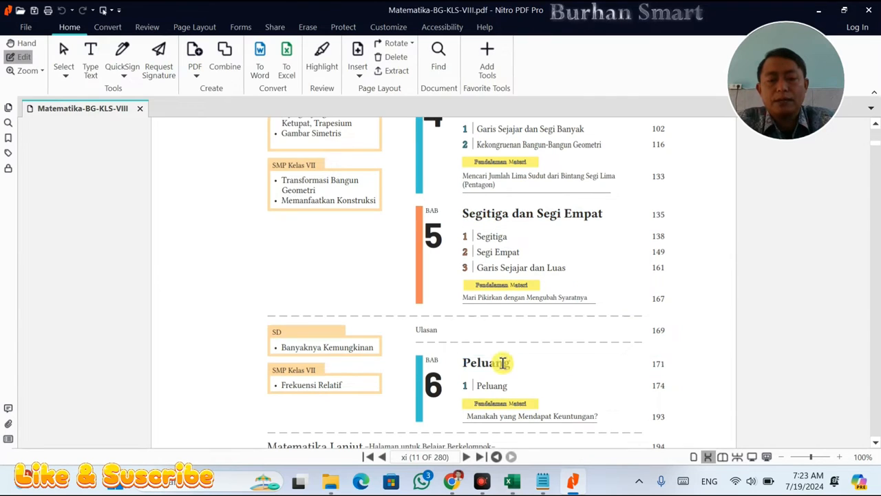
click(503, 363)
key(ctrl+a)
key(ctrl+c)
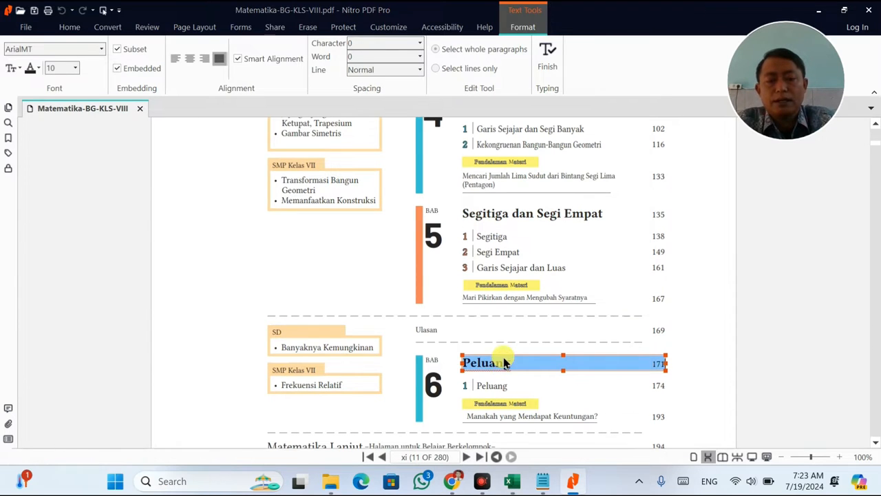
key(alt+Tab)
click(495, 339)
key(F2)
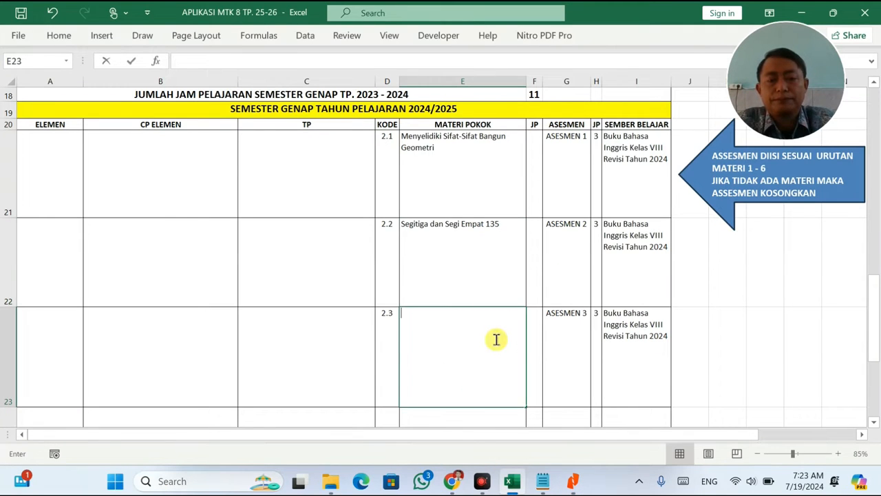
key(ctrl+v)
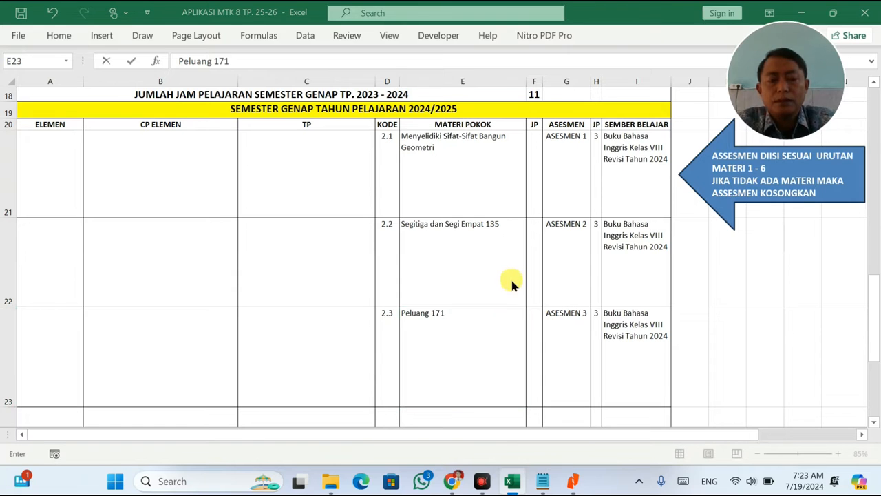
key(alt+Tab)
key(alt+Tab)
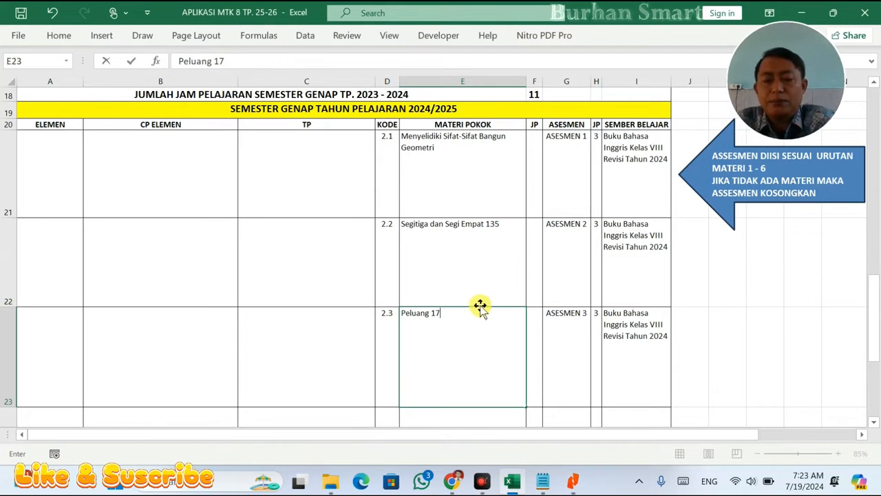
Remove the page numbers 171 and 135 from the MATERI POKOK entries in E23 and E22, leaving "Peluang" and "Segitiga dan Segi Empat"
key(BackSpace)
key(BackSpace)
key(BackSpace)
click(508, 222)
double_click(511, 222)
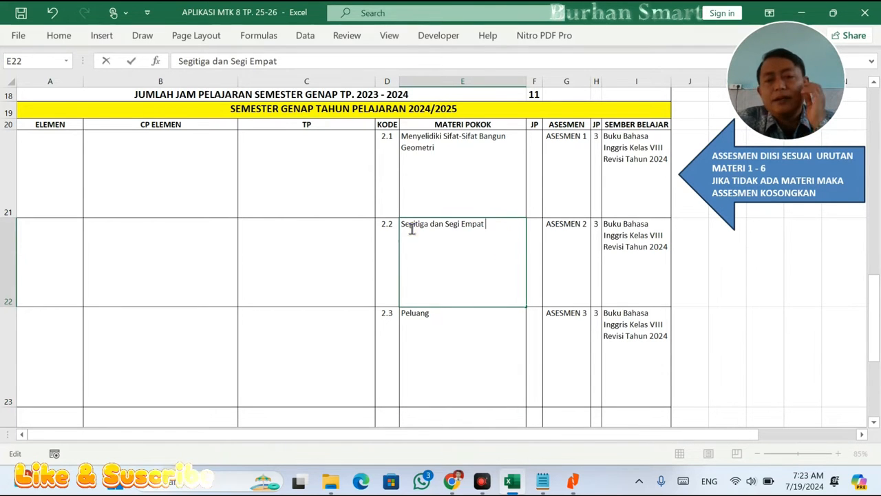
Copy the element name "Aljabar" from the CP & ATP Fase D Matematika page in Chrome into Excel cell A10, the ELEMEN for code 1.1
scroll(369, 232, up, 4)
scroll(369, 232, up, 5)
scroll(350, 242, down, 5)
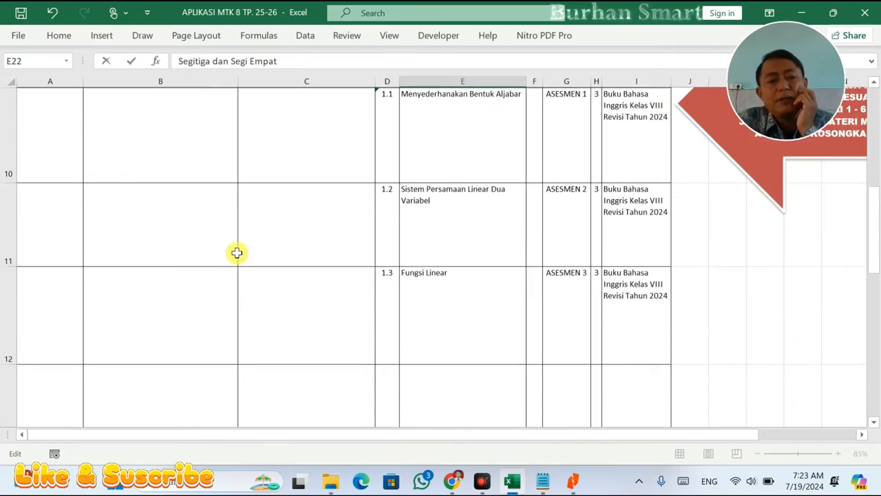
scroll(172, 236, up, 2)
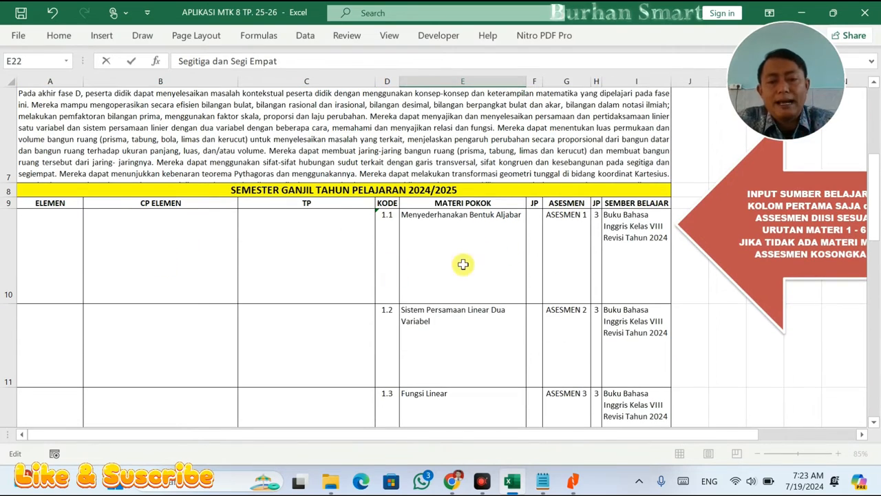
key(alt+Tab)
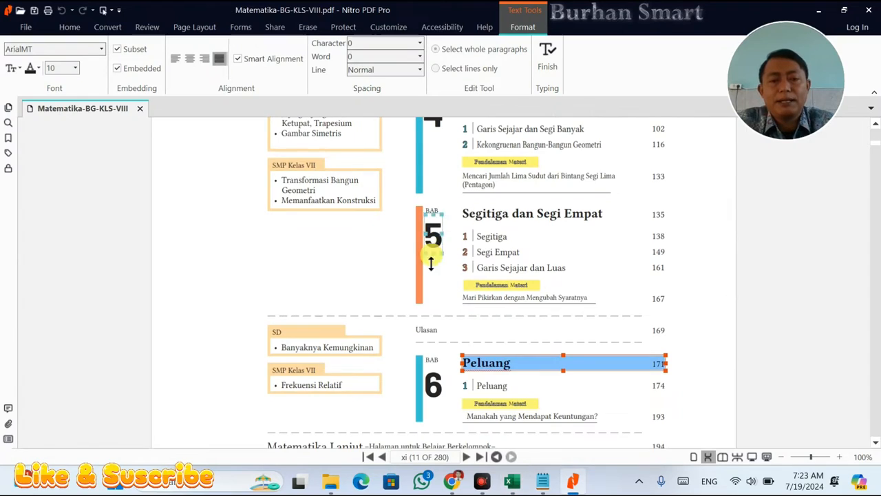
key(alt+Tab)
click(464, 487)
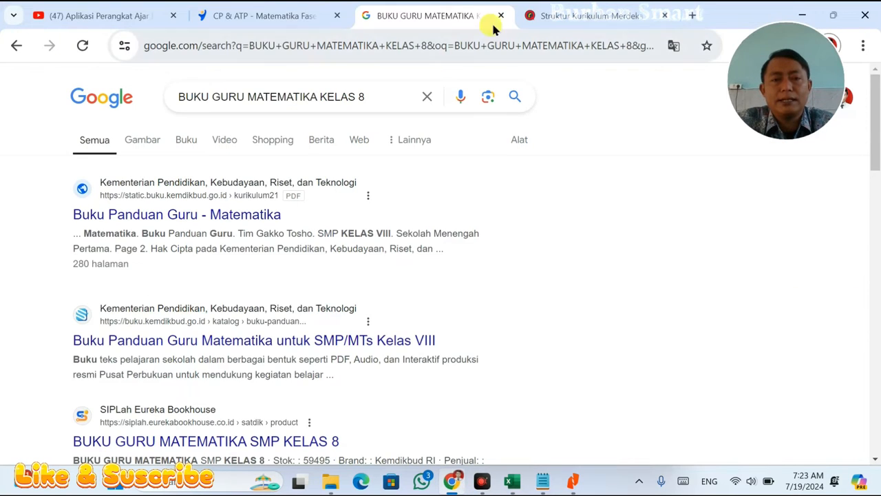
click(262, 15)
click(227, 248)
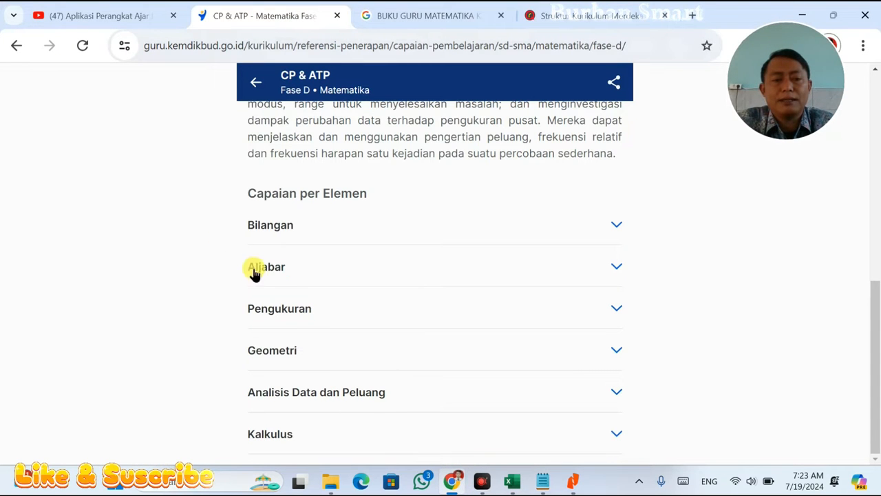
drag(234, 264, 308, 275)
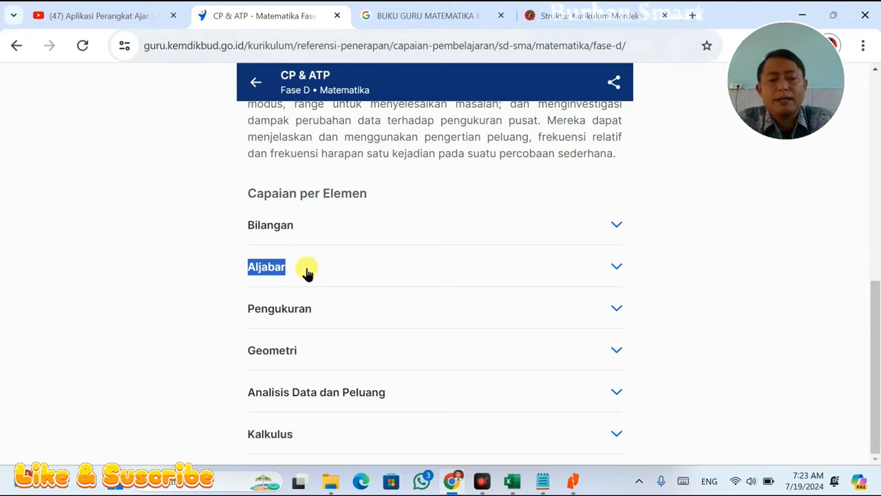
key(alt+Tab)
double_click(49, 240)
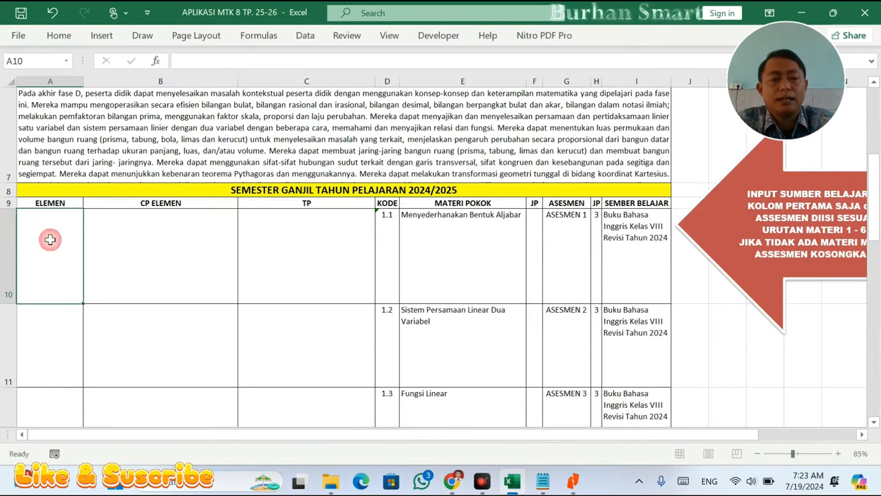
Expand Aljabar on the CP & ATP page in Chrome and copy its full achievement description into Excel cell B10 under CP ELEMEN
key(alt+Tab)
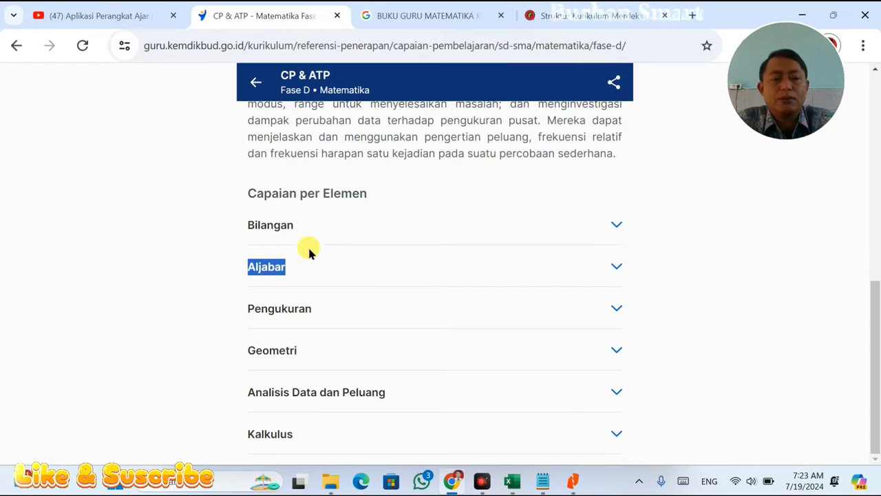
click(329, 269)
drag(224, 286, 537, 274)
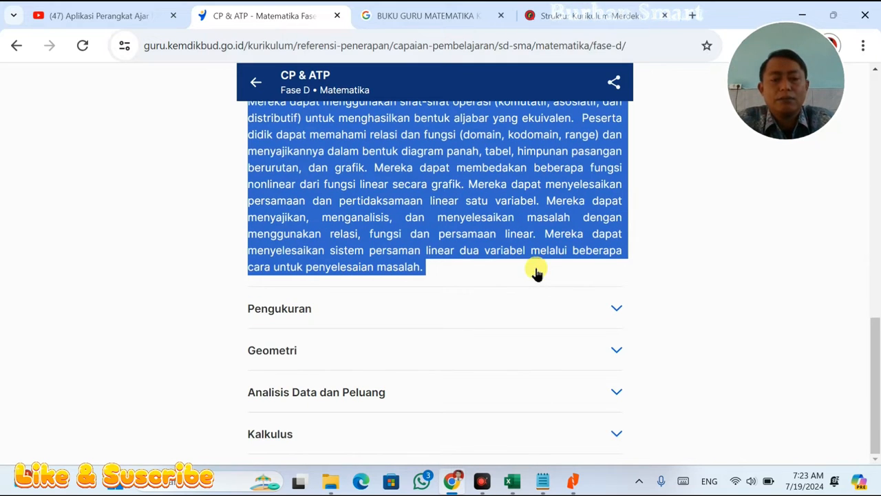
key(alt+Tab)
click(182, 235)
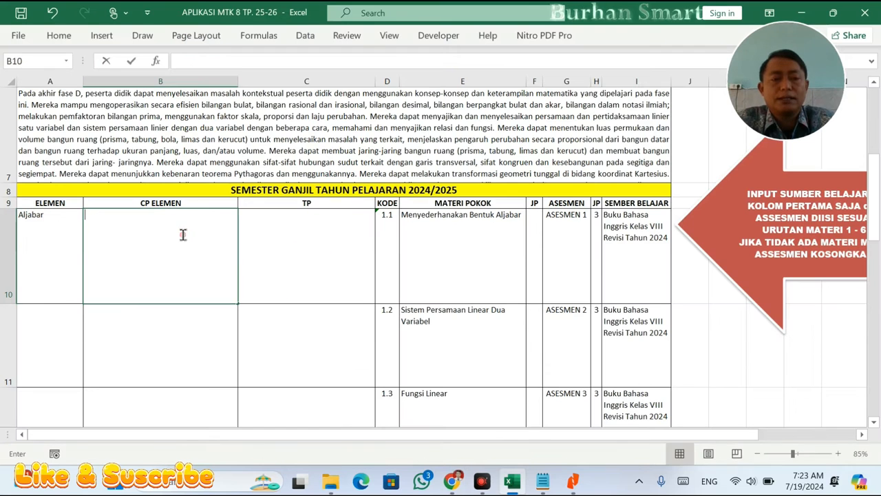
key(ctrl+v)
key(alt+Tab)
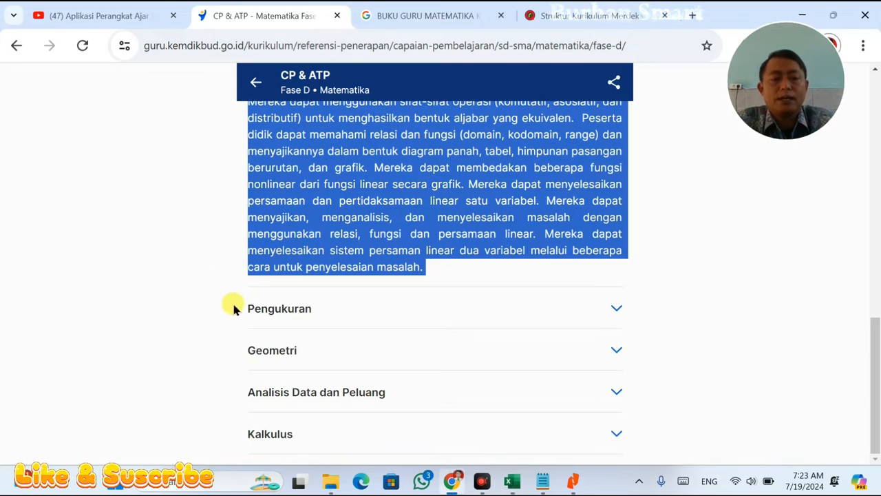
key(alt+Tab)
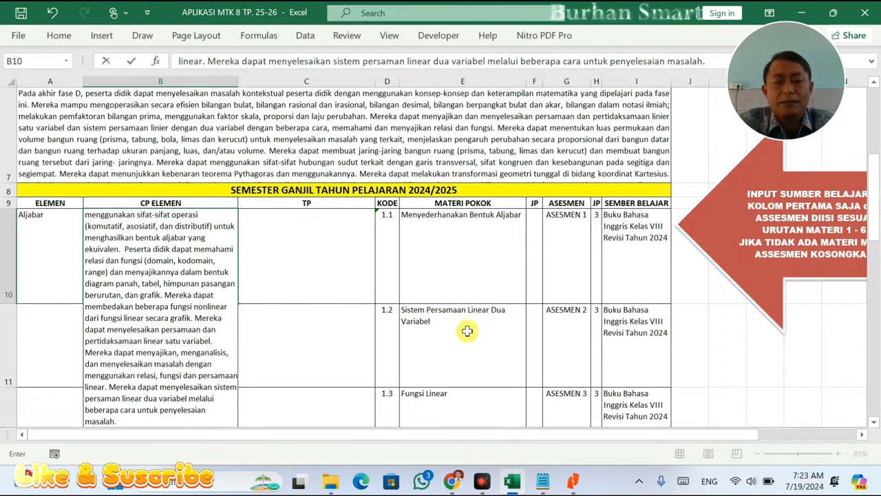
click(467, 332)
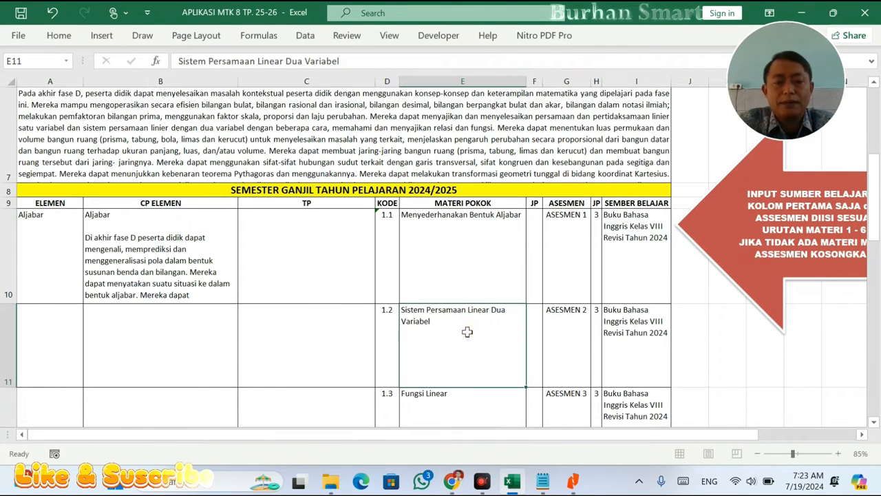
Delete the heading "Aljabar" and the blank line below it from cell B10, so the text starts at "Di akhir fase D"
double_click(182, 257)
scroll(122, 246, up, 2)
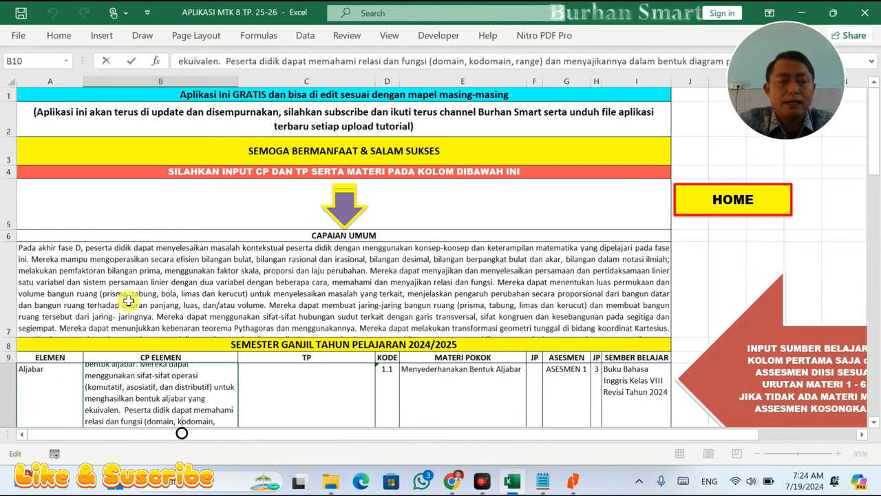
key(Up)
key(Up)
key(Up)
key(Up)
key(Up)
key(Up)
key(Up)
key(Up)
key(Up)
key(Up)
key(Up)
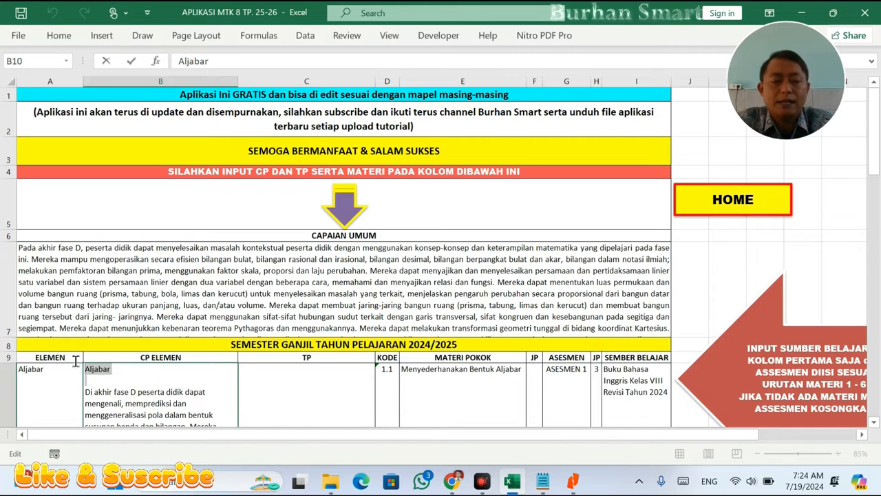
drag(76, 361, 77, 359)
key(Delete)
click(255, 394)
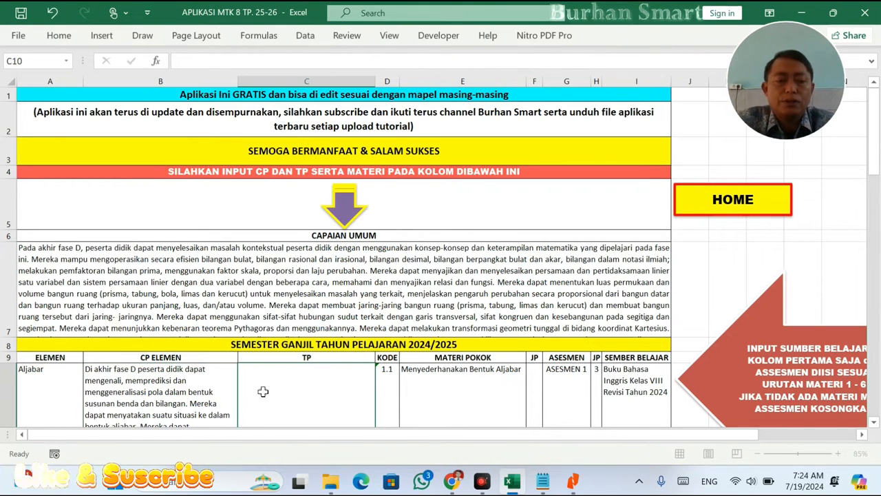
Review the Capaian per Elemen list on the CP & ATP page in Chrome, expanding Bilangan to read its description
scroll(425, 378, down, 1)
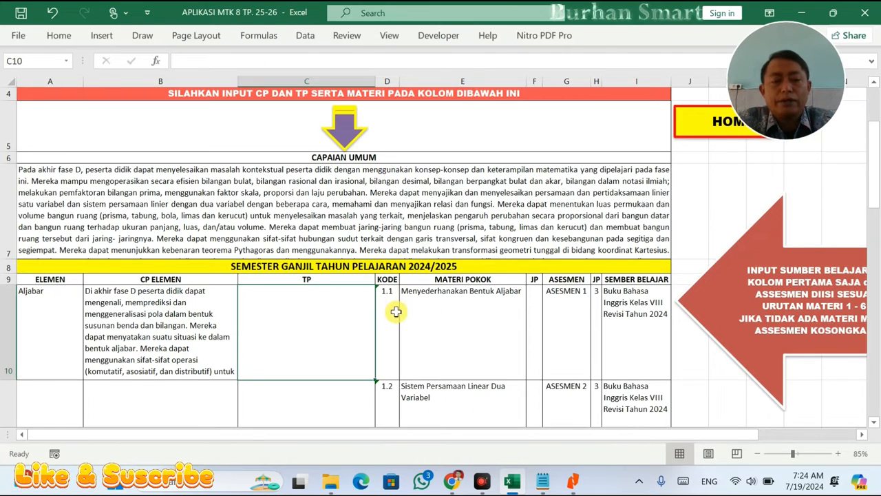
key(alt+Tab)
key(alt+Tab)
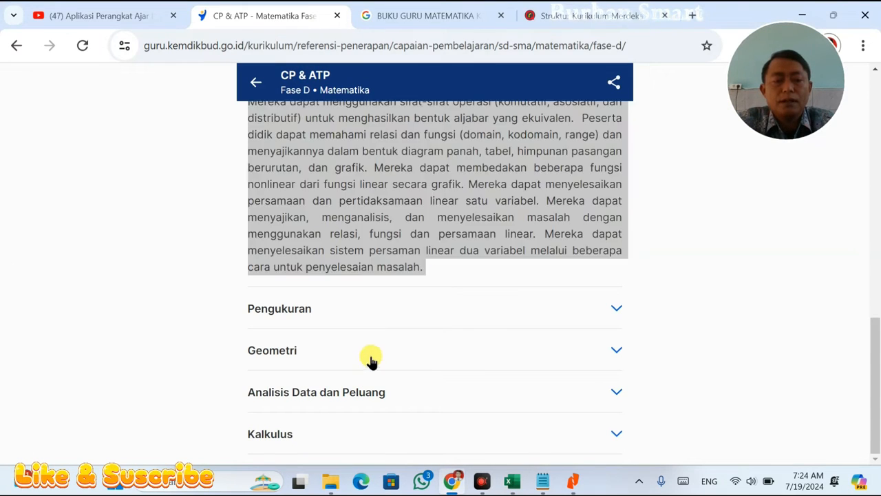
scroll(467, 347, down, 1)
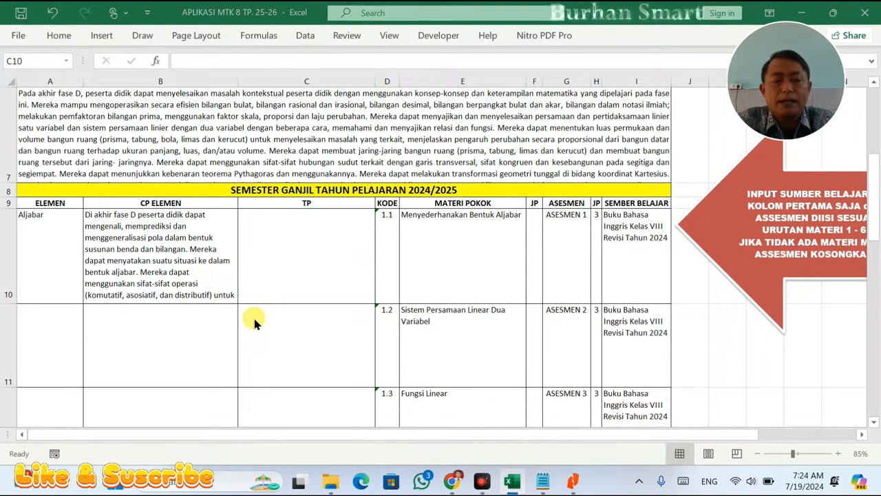
key(alt+Tab)
drag(225, 436, 461, 343)
scroll(413, 323, up, 4)
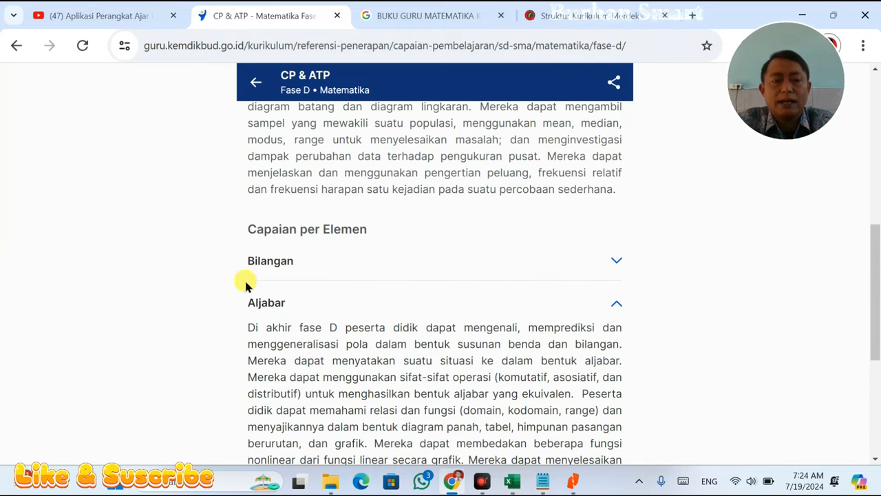
drag(198, 267, 354, 283)
click(368, 264)
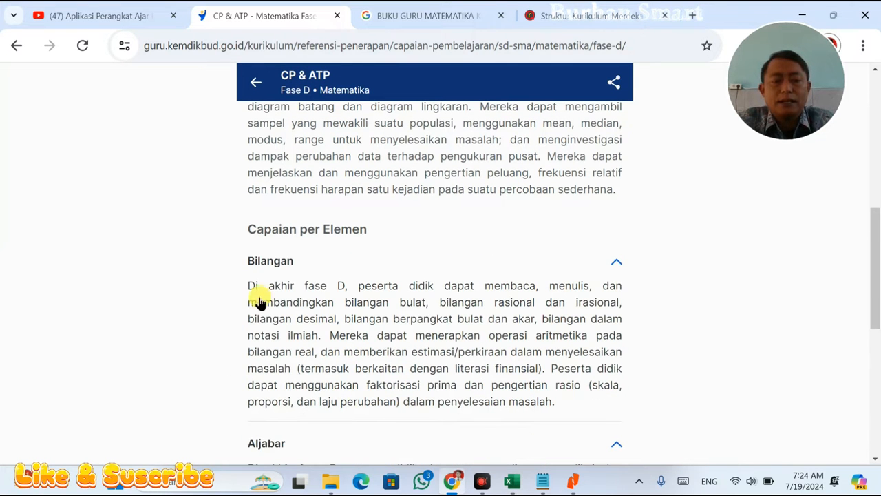
click(316, 274)
scroll(383, 252, up, 7)
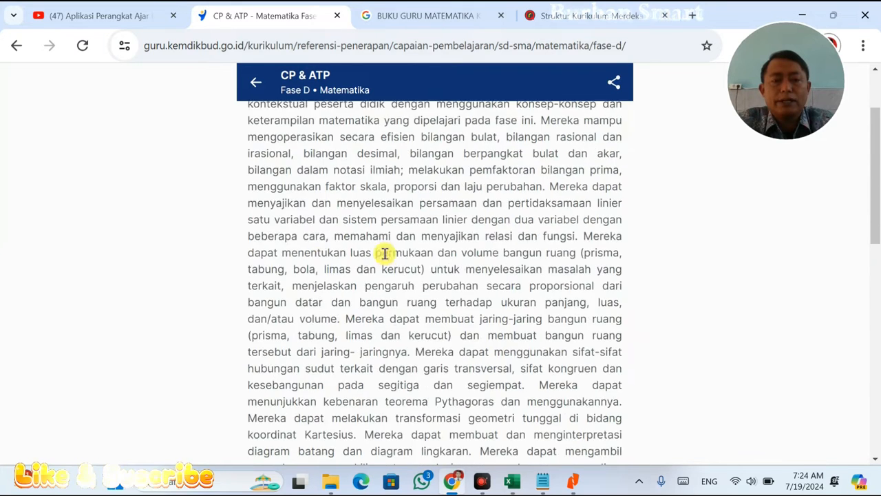
Show the Contoh ATP list for Fase D Matematika and open one of its sample ATP documents for viewing
click(535, 165)
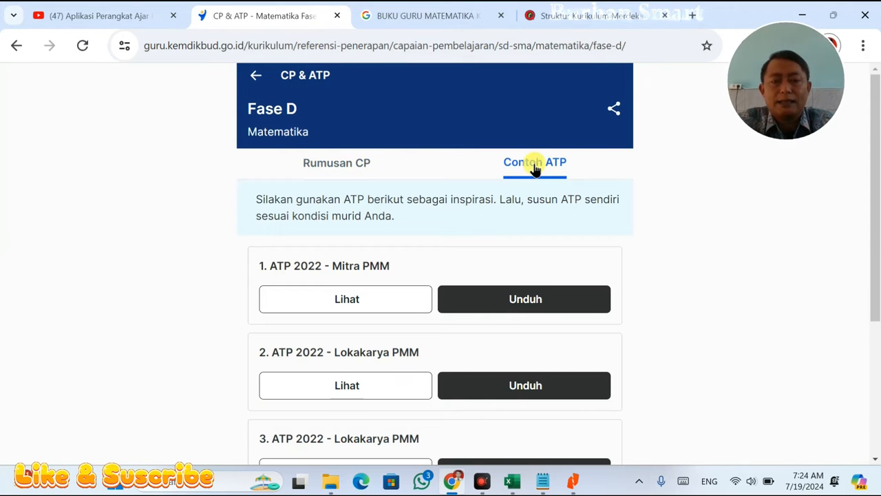
scroll(309, 290, down, 3)
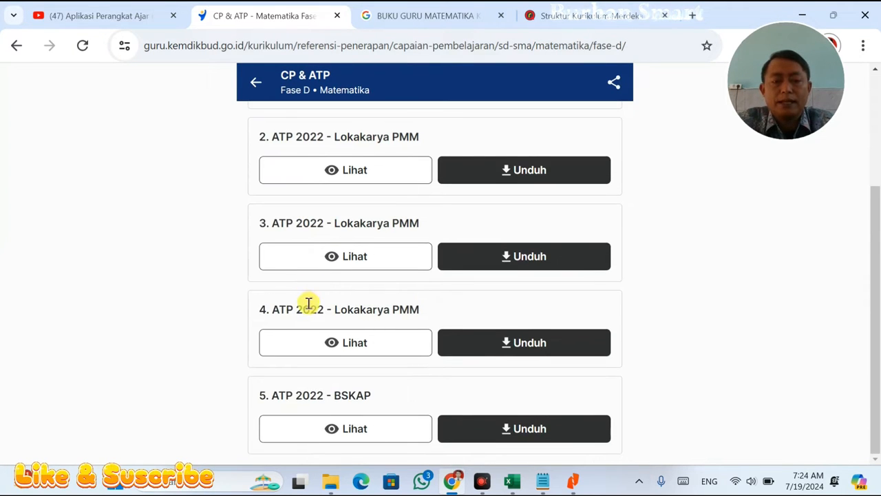
scroll(317, 300, up, 3)
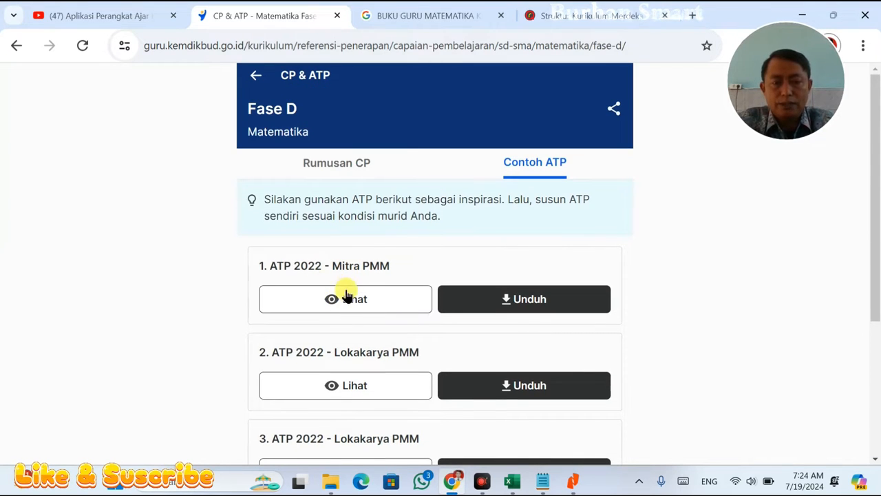
scroll(346, 297, down, 3)
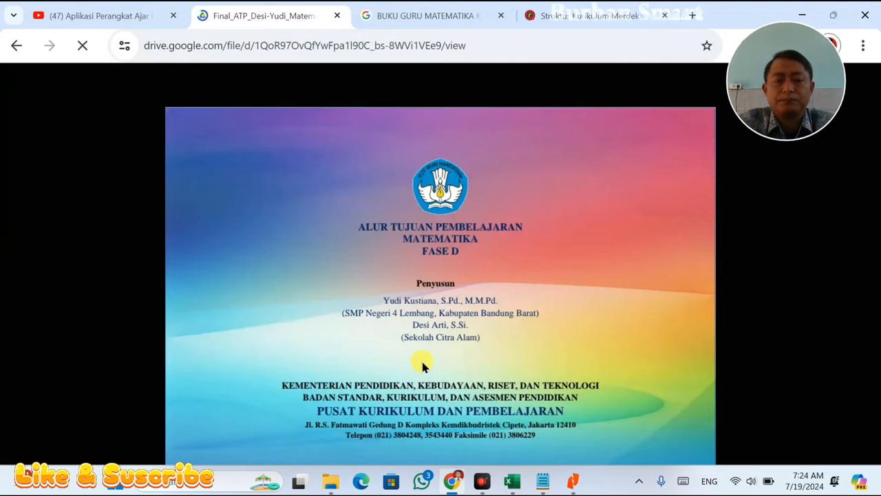
Examine the Alur Tujuan Pembelajaran table in the sample ATP document for the MATERI and TP entries of each ELEMEN
scroll(449, 242, down, 15)
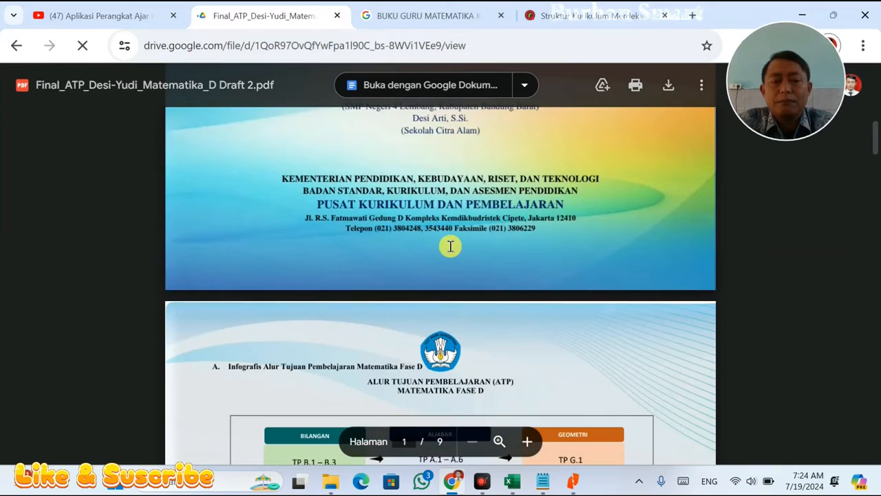
scroll(450, 246, up, 3)
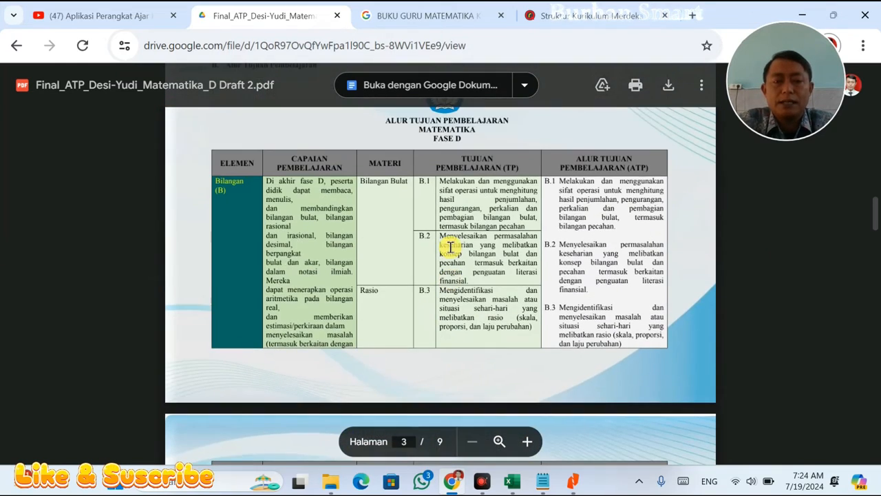
scroll(391, 248, down, 8)
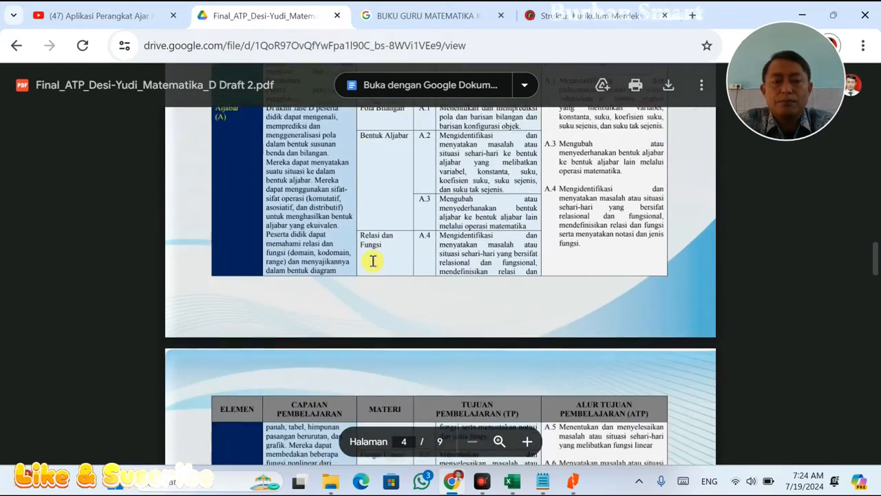
scroll(380, 243, down, 3)
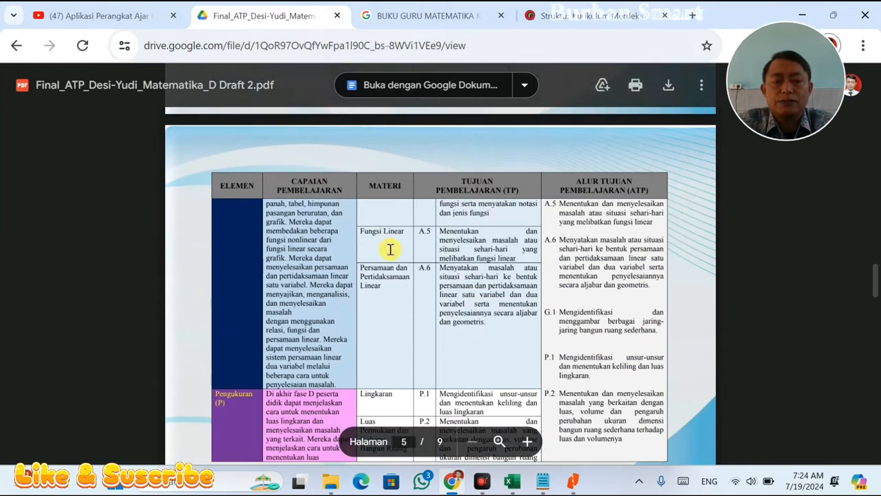
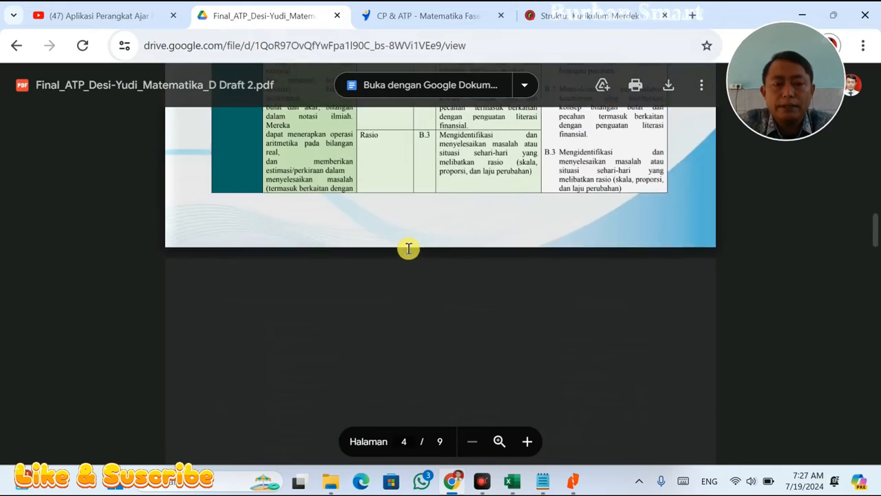
scroll(408, 248, down, 5)
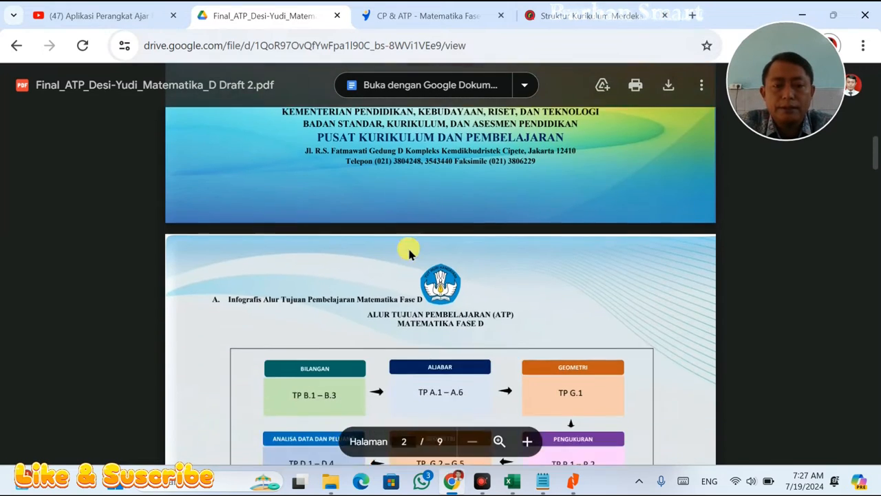
scroll(409, 249, down, 5)
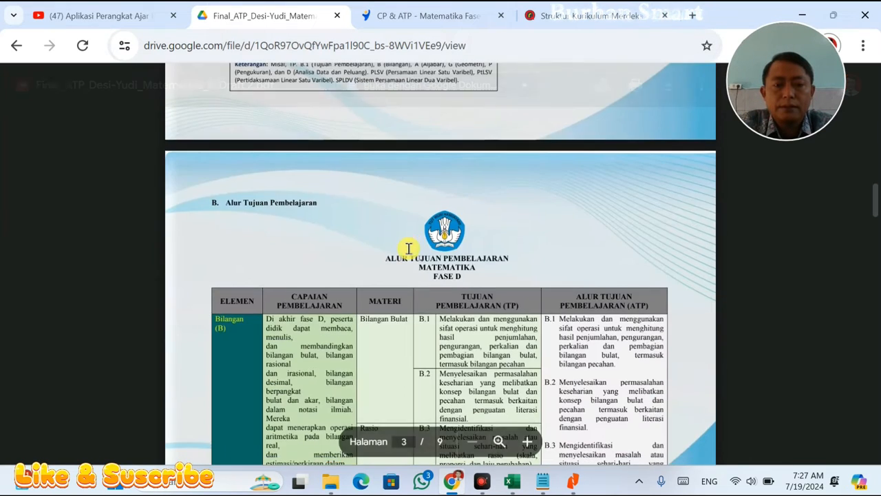
scroll(258, 199, down, 10)
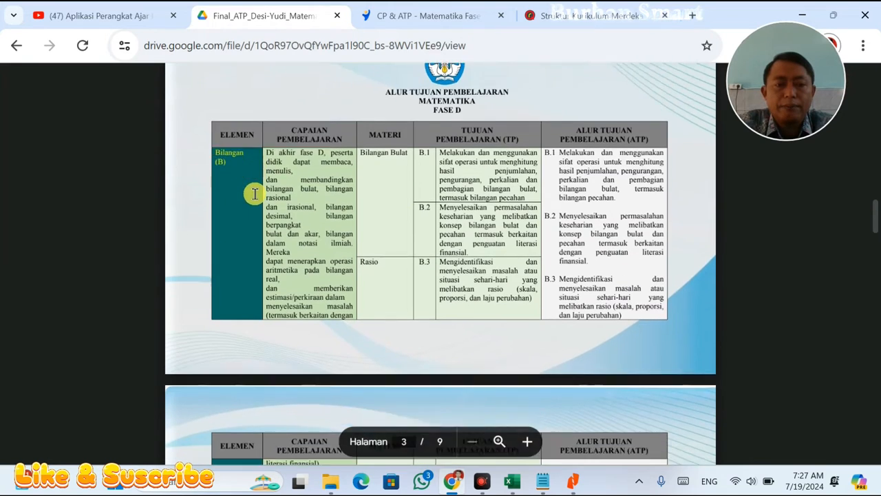
Examine the remaining pages of the sample ATP table, comparing the MATERI and TP entries of the Aljabar, Pengukuran, Geometri and data elements
scroll(250, 248, down, 8)
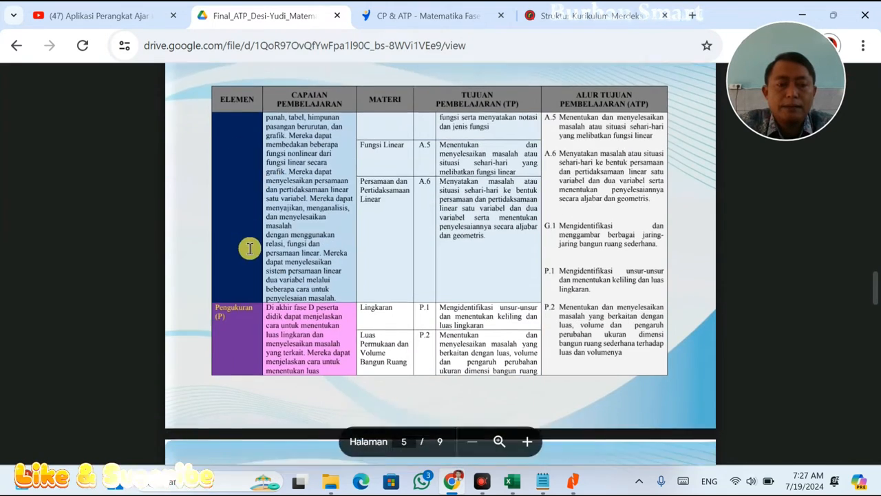
scroll(249, 224, down, 10)
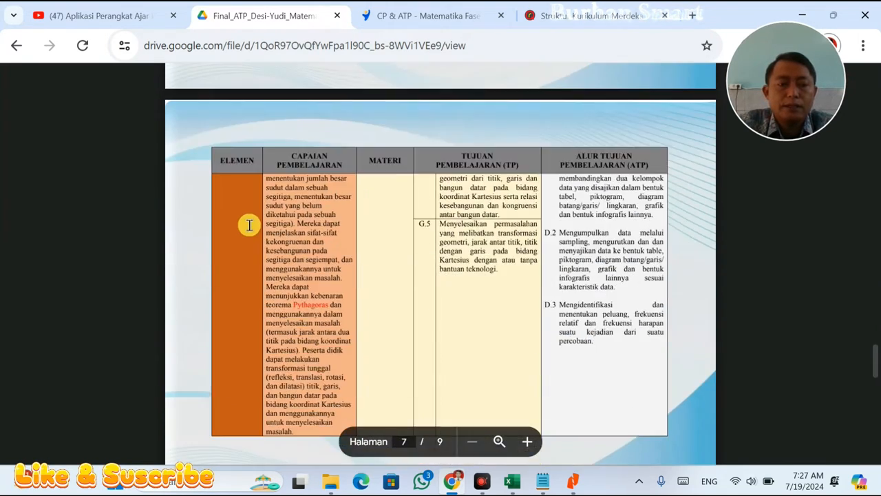
scroll(249, 224, down, 8)
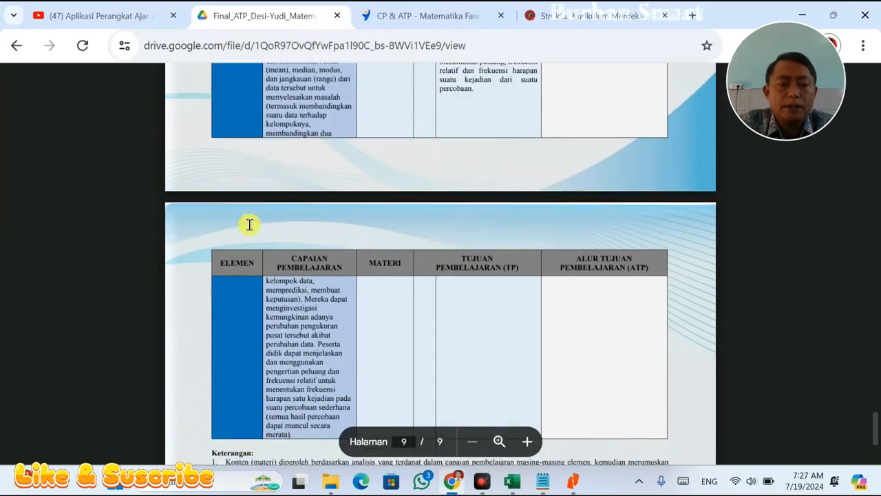
scroll(249, 225, up, 10)
scroll(249, 224, down, 3)
scroll(250, 225, up, 12)
scroll(249, 225, up, 1)
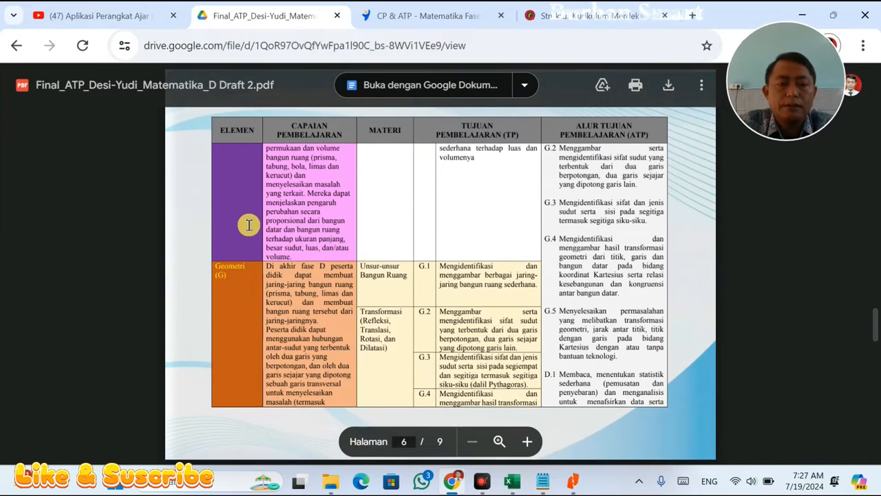
scroll(250, 224, up, 4)
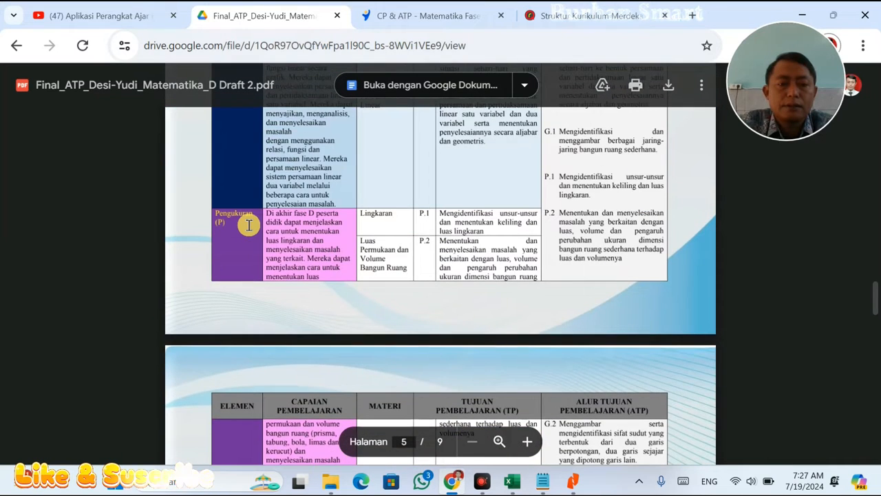
scroll(250, 225, up, 1)
scroll(249, 225, up, 9)
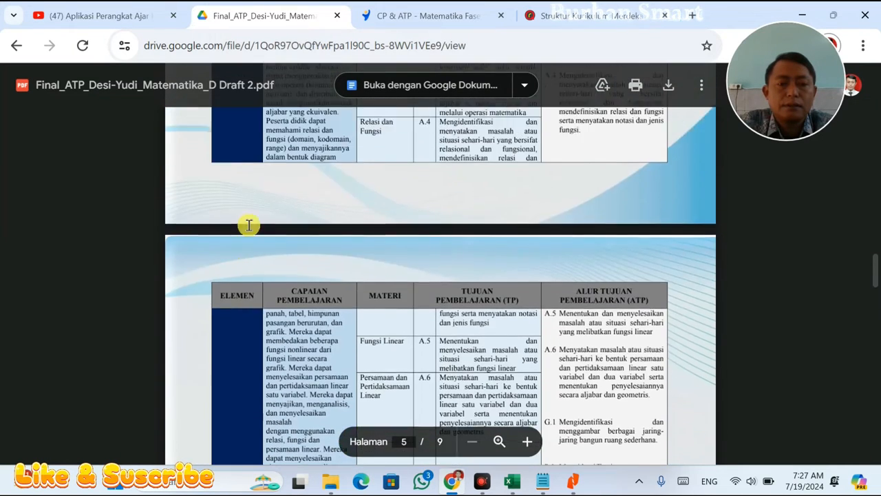
scroll(249, 224, up, 4)
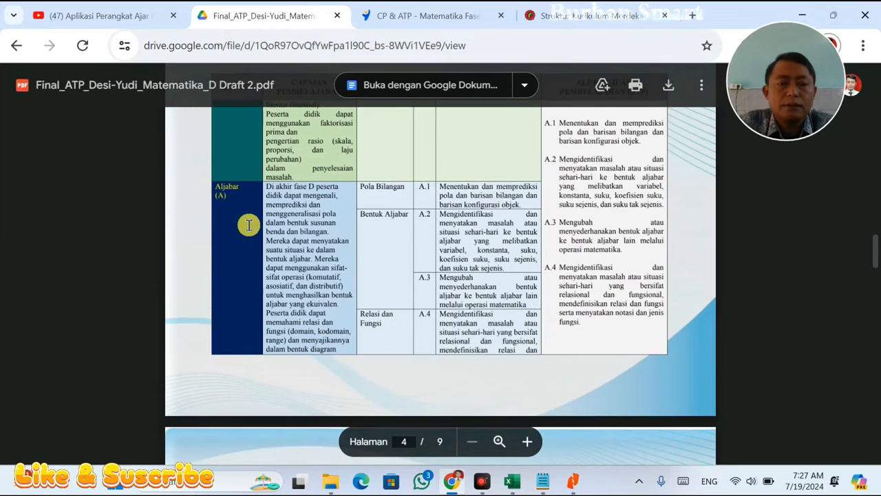
scroll(249, 224, down, 10)
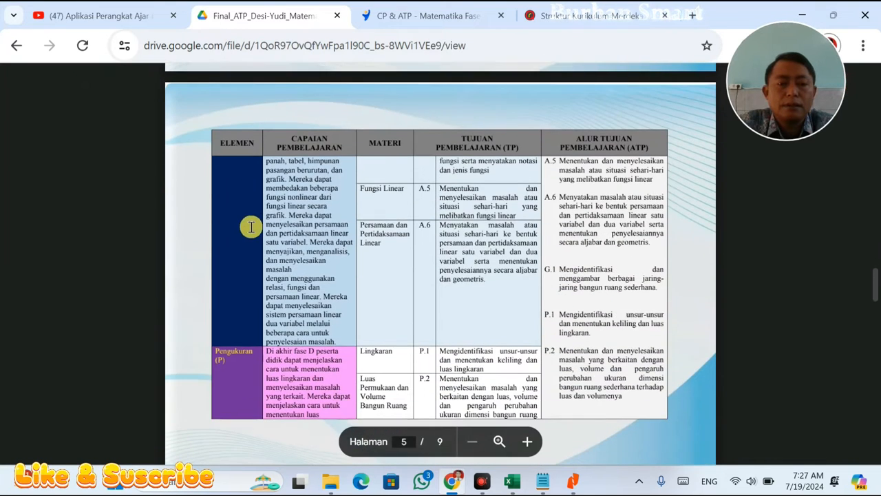
scroll(288, 288, down, 2)
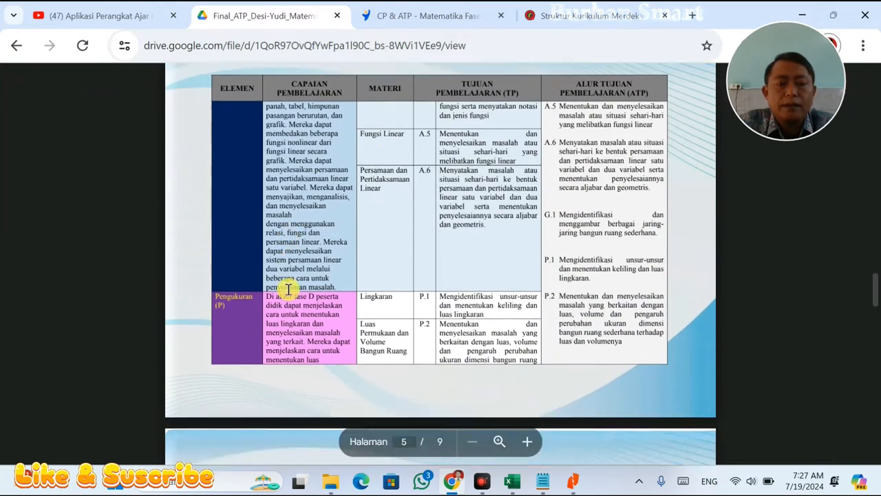
scroll(389, 275, up, 8)
scroll(385, 311, up, 5)
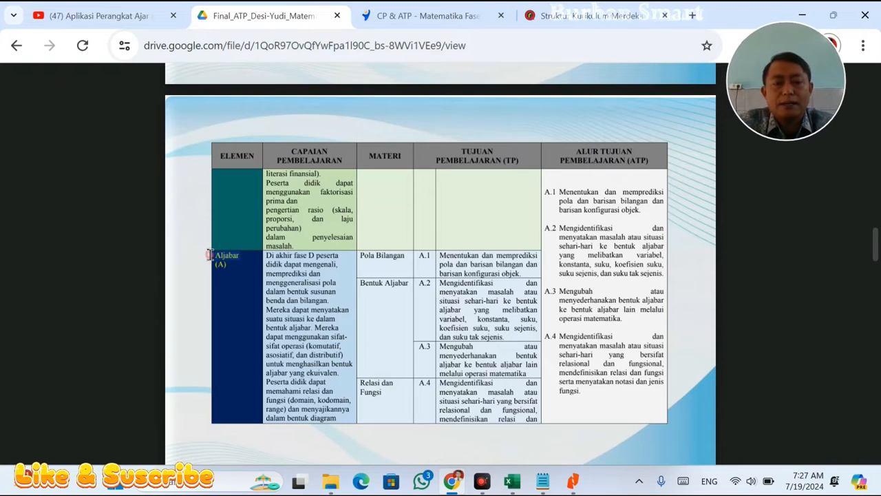
In the Excel workbook, copy the ELEMEN entry "Aljabar" from A10 into A11
key(alt+Tab)
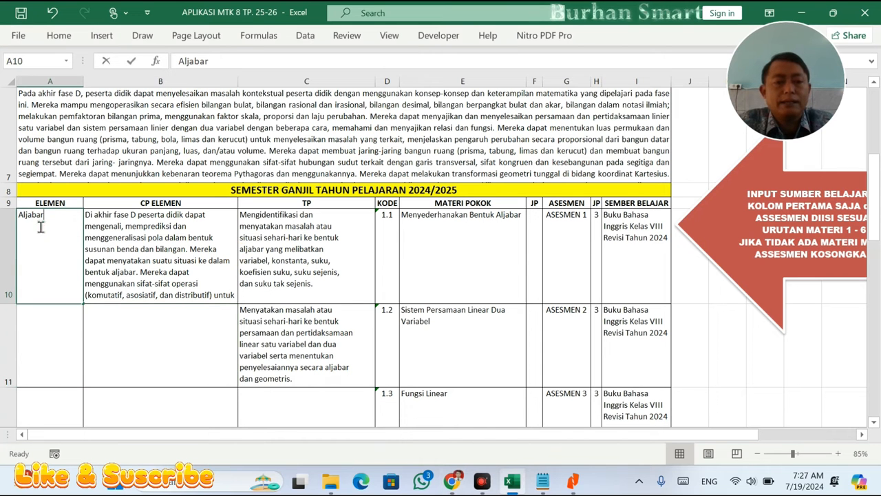
drag(58, 220, 4, 207)
key(ctrl+c)
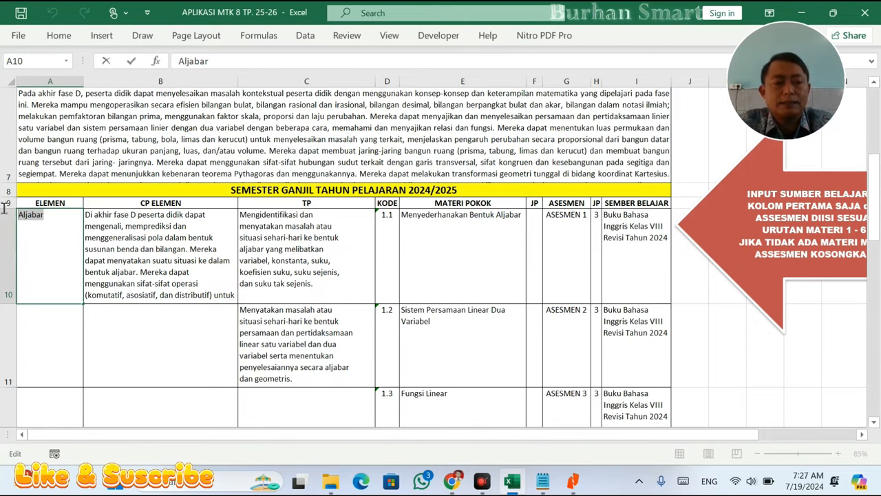
double_click(58, 336)
key(ctrl+v)
key(Tab)
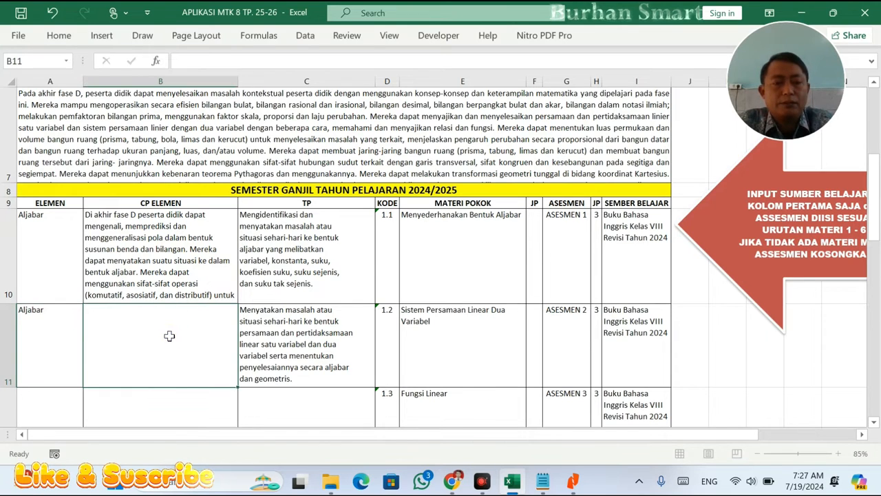
Check the Aljabar achievement text in the sample ATP in Chrome and copy the full CP ELEMEN text from B10 into B11 in Excel
key(alt+Tab)
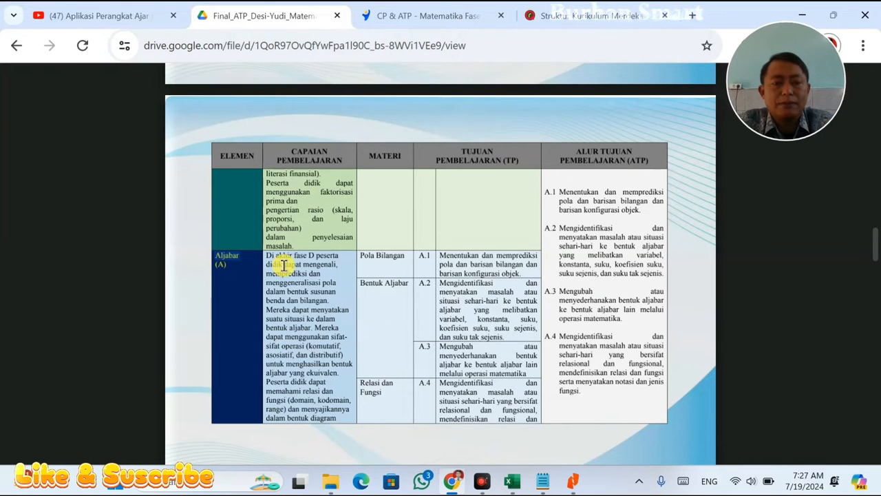
drag(295, 300, 305, 359)
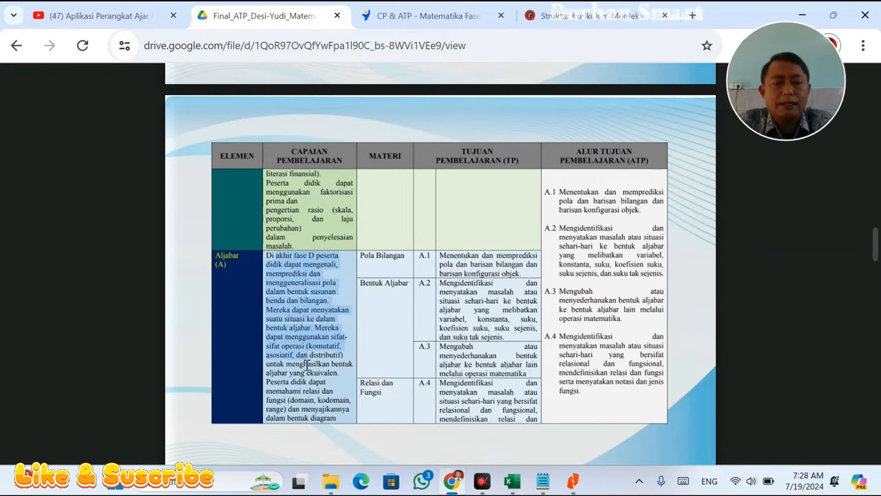
scroll(309, 368, down, 5)
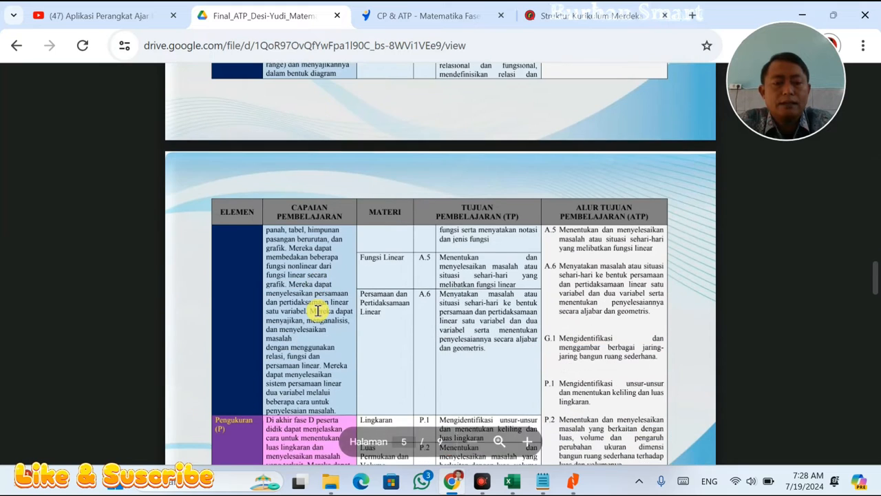
key(alt+Tab)
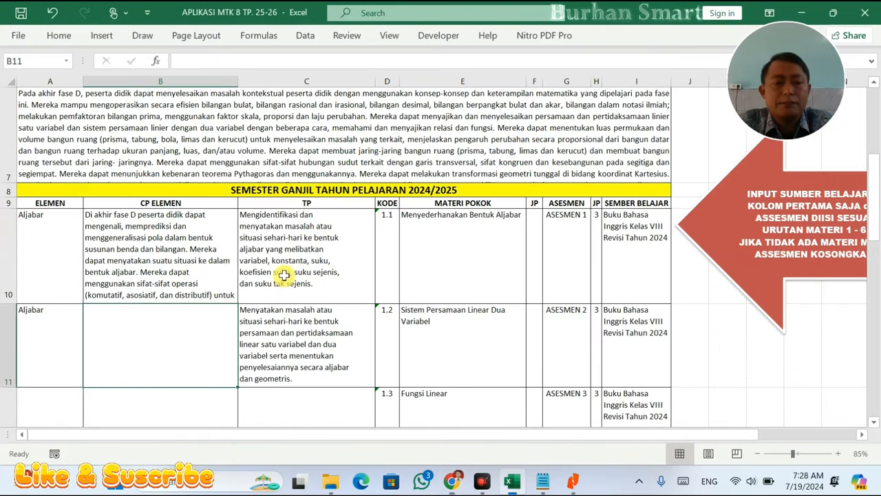
click(285, 274)
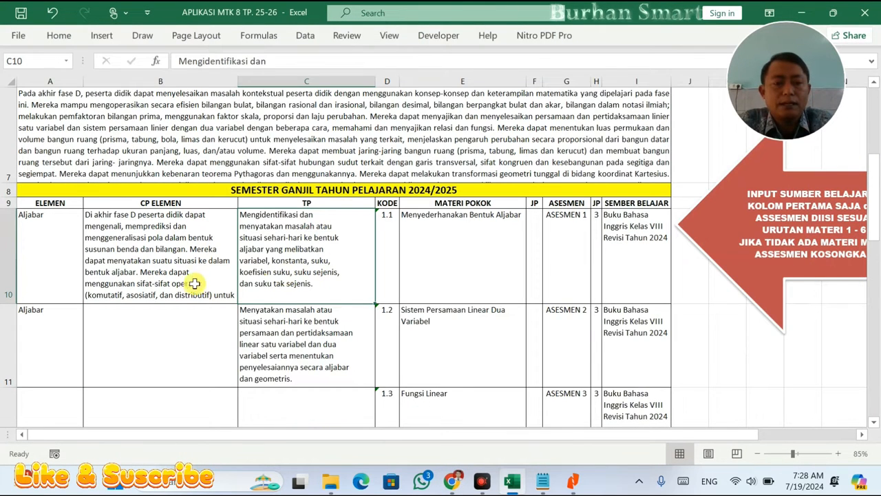
double_click(209, 284)
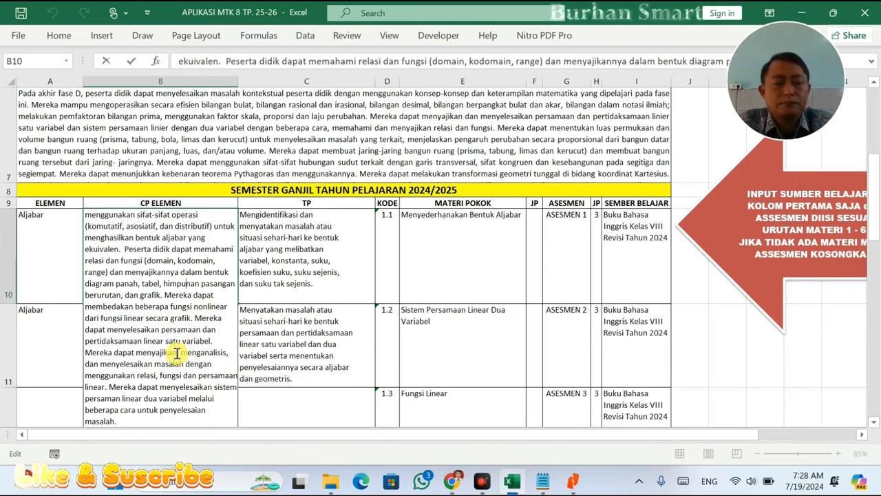
key(ctrl+a)
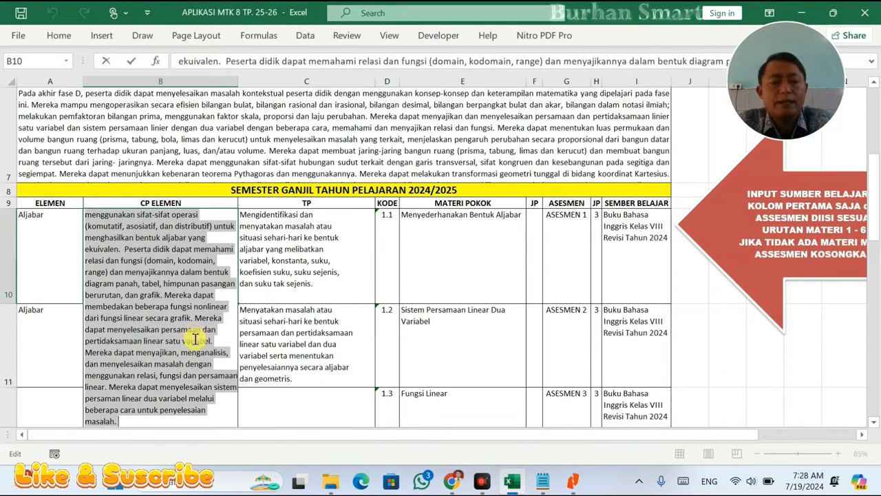
key(ctrl+c)
key(Escape)
click(167, 345)
key(ctrl+v)
Review the CP ELEMEN, TP and MATERI POKOK entries of rows 10 and 11 alongside the sample ATP table in Chrome
drag(48, 268, 150, 346)
click(173, 254)
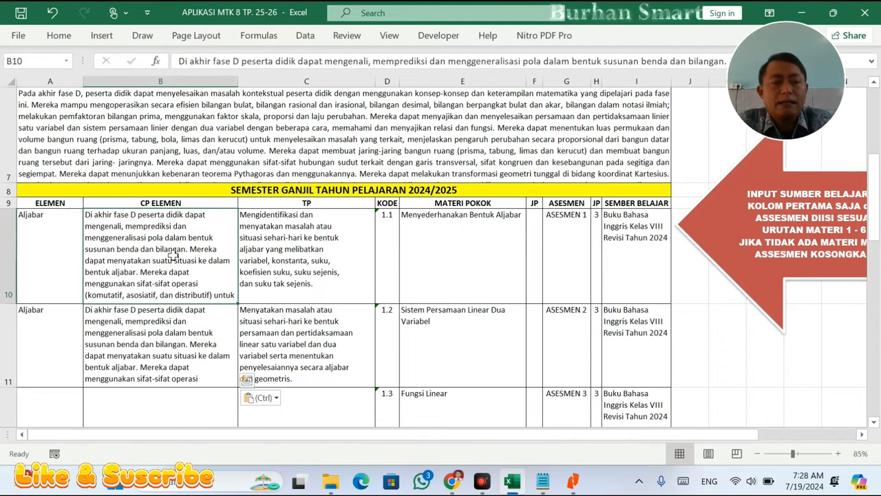
drag(303, 256, 308, 319)
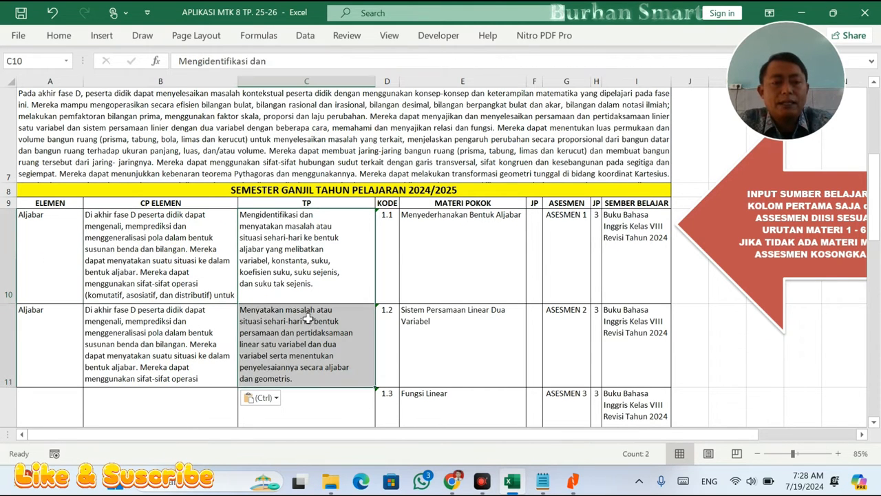
click(496, 226)
click(469, 340)
click(471, 239)
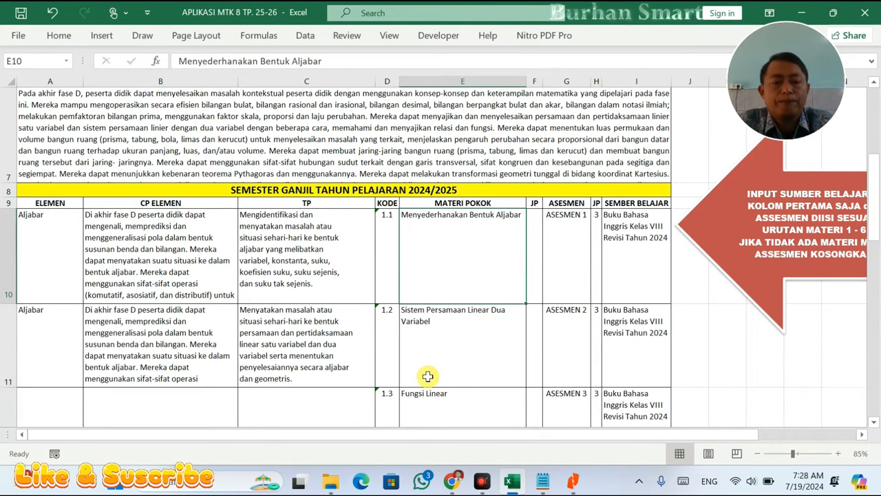
scroll(427, 376, down, 5)
key(alt+Tab)
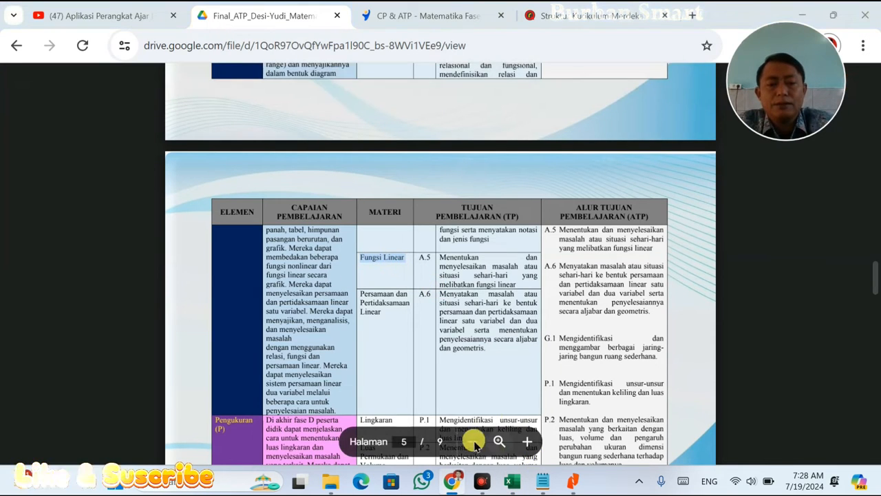
key(alt+Tab)
Copy the ELEMEN, CP ELEMEN and TP cells A11:C11 into row 12, beside the Fungsi Linear topic
scroll(422, 354, up, 3)
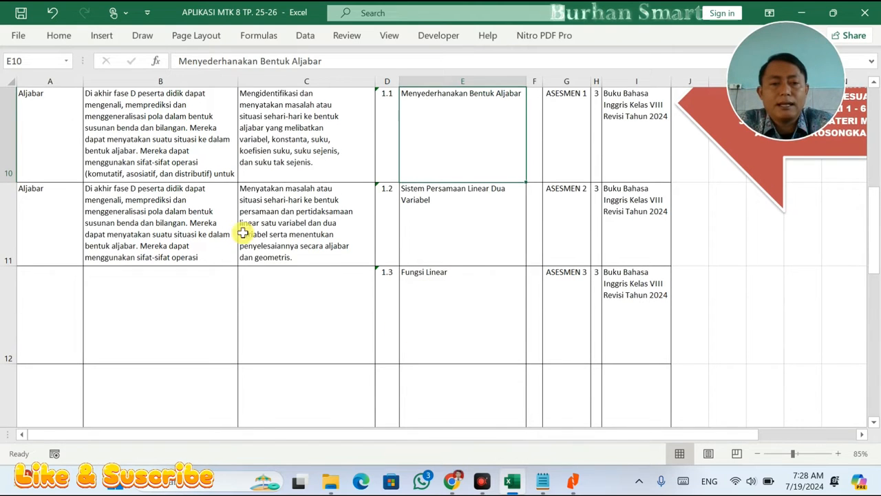
drag(46, 218, 327, 237)
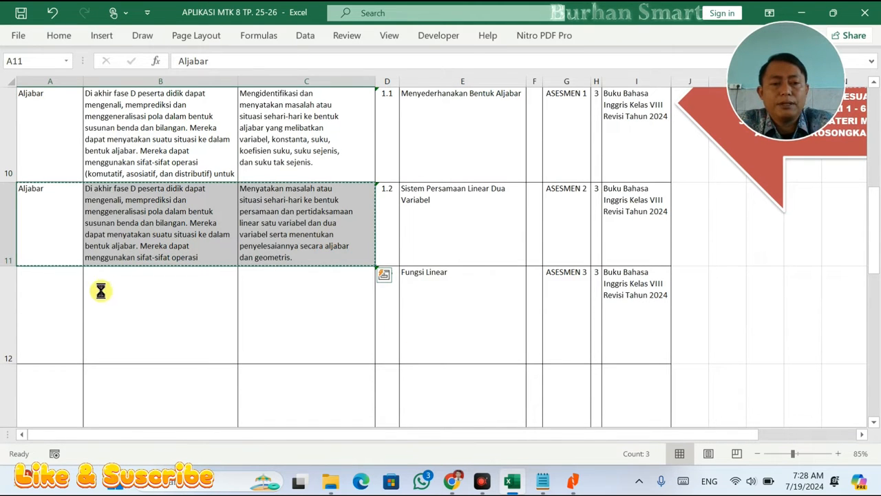
key(ctrl+c)
click(72, 293)
key(ctrl+v)
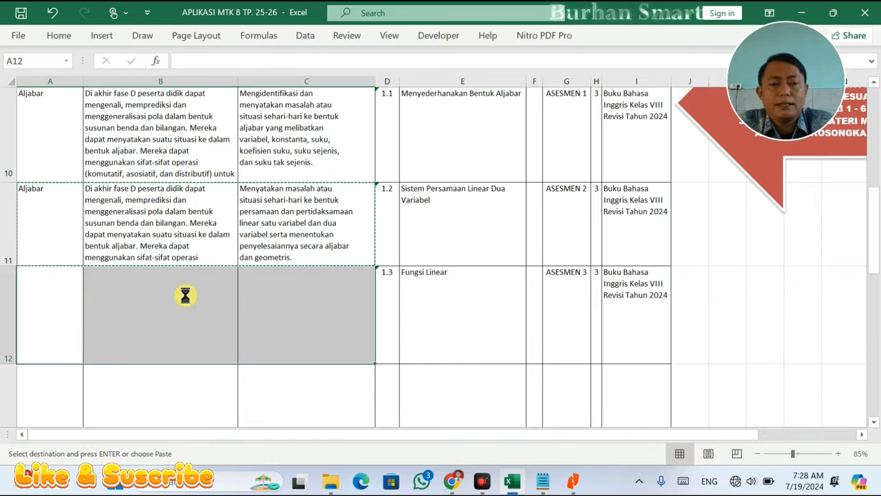
key(alt+Tab)
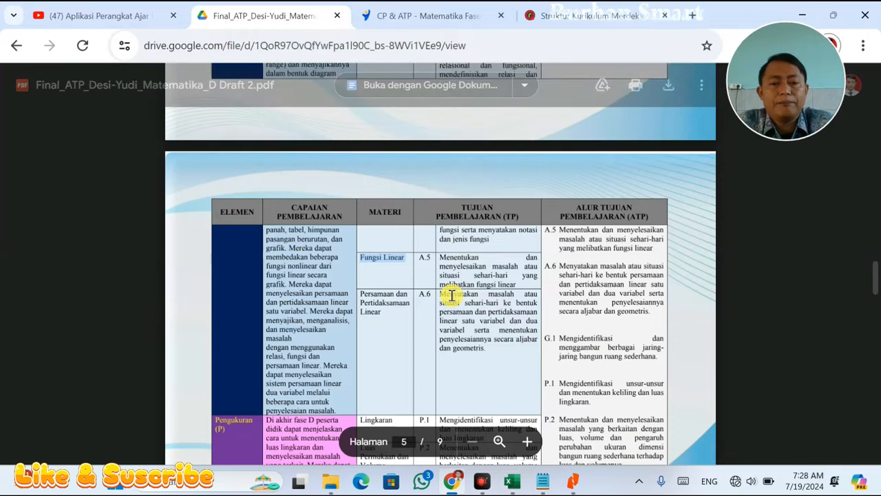
key(alt+Tab)
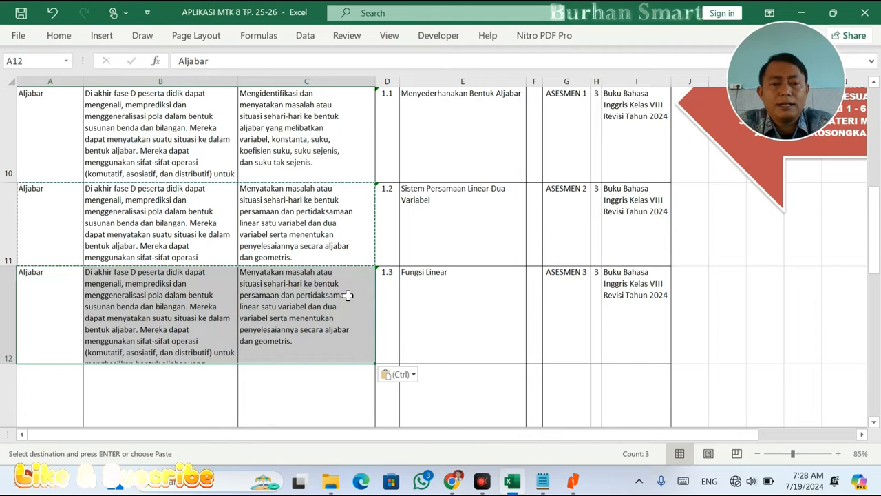
Replace the TP in C12 with the sample ATP's A.5 text, "Menentukan dan menyelesaikan masalah atau situasi sehari-hari yang melibatkan fungsi linear"
click(347, 295)
double_click(348, 294)
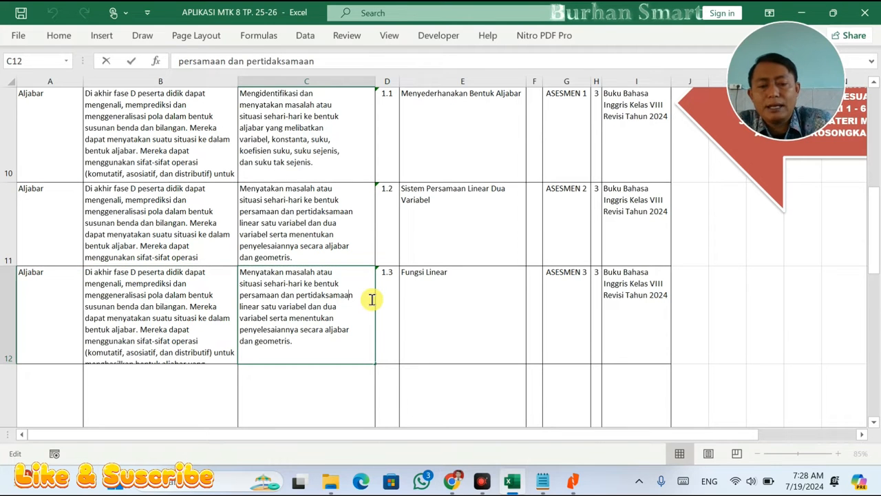
key(ctrl+a)
key(Delete)
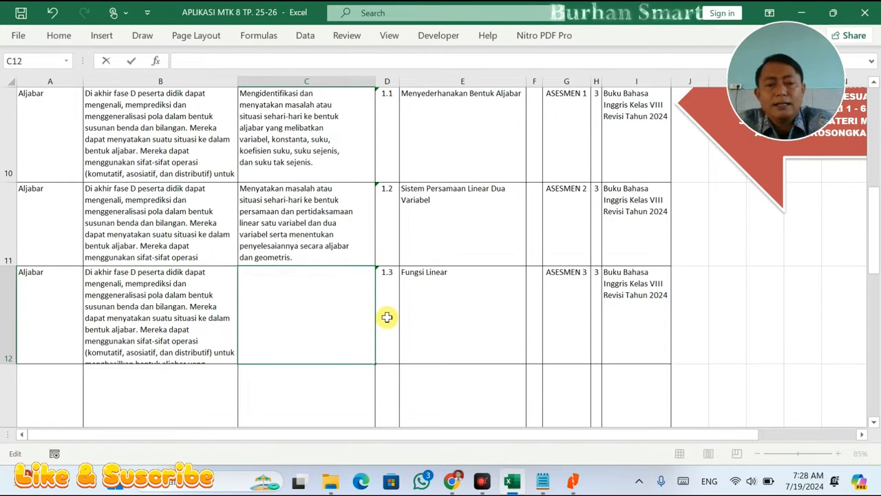
key(alt+Tab)
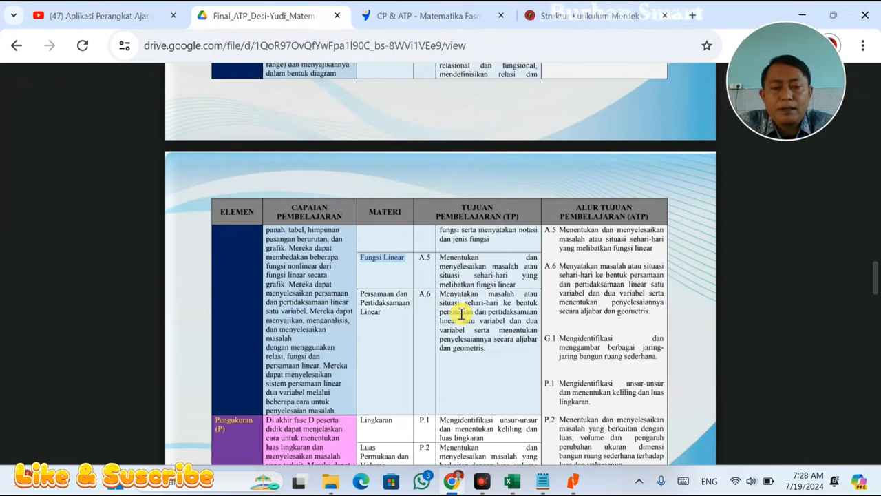
key(alt+Tab)
key(alt+Tab)
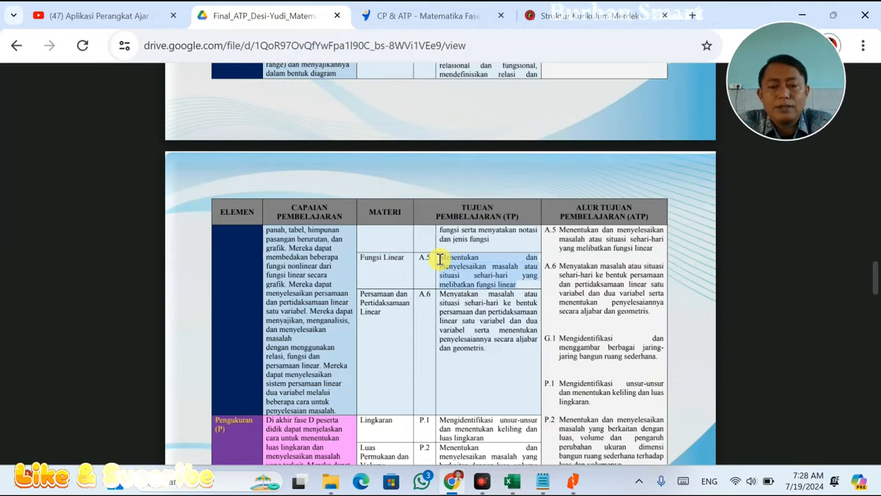
key(alt+Tab)
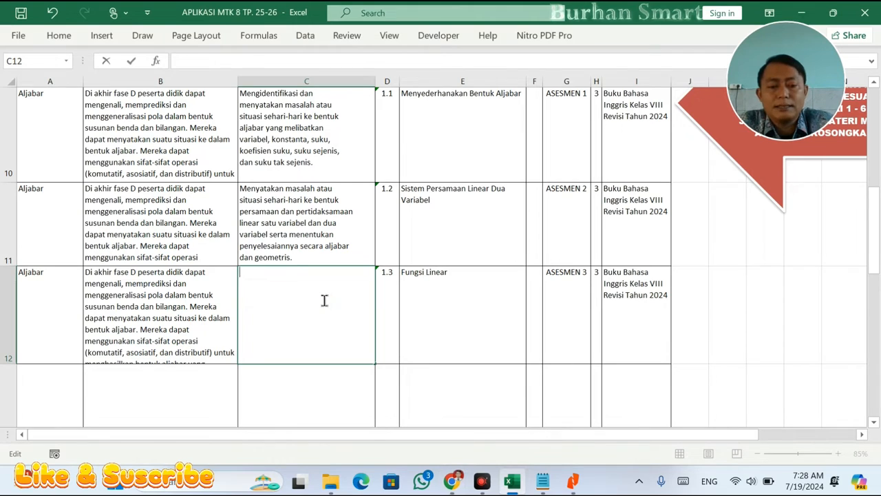
key(ctrl+v)
click(533, 209)
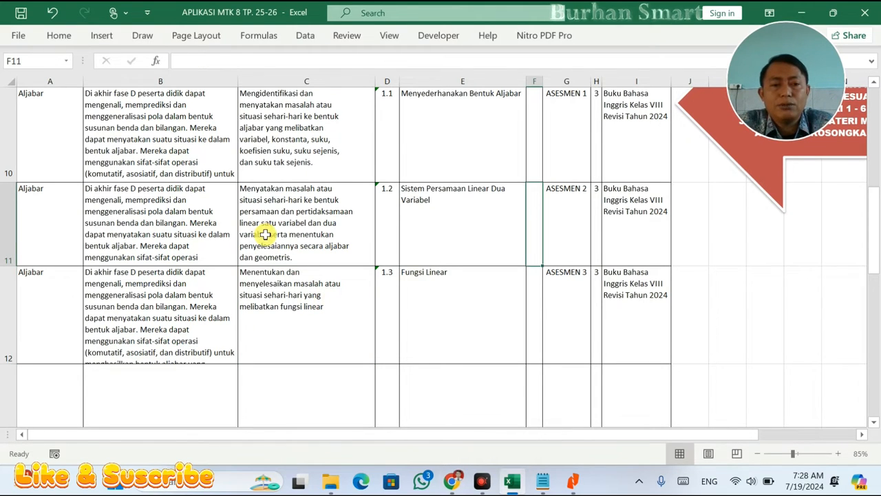
Review the ELEMEN, CP ELEMEN, TP and MATERI POKOK entries of the semester ganjil rows 10 to 12
scroll(266, 235, up, 3)
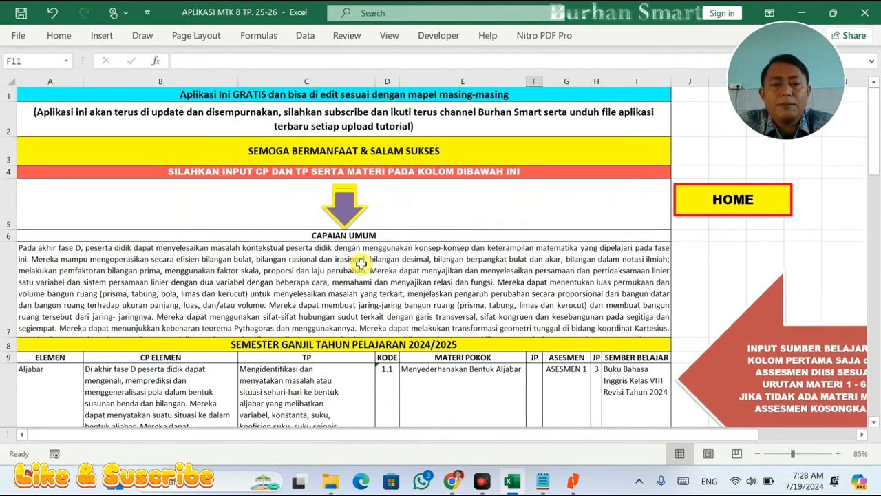
scroll(376, 295, down, 2)
scroll(375, 294, down, 6)
scroll(390, 315, up, 4)
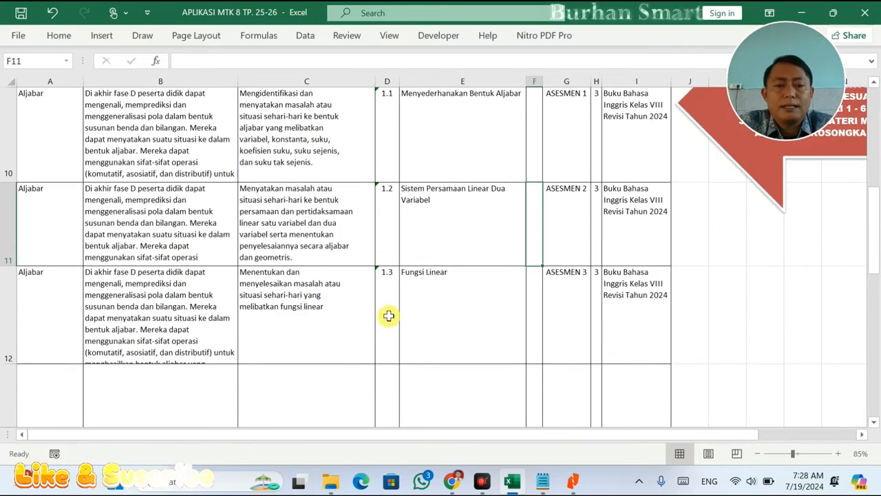
scroll(275, 285, up, 2)
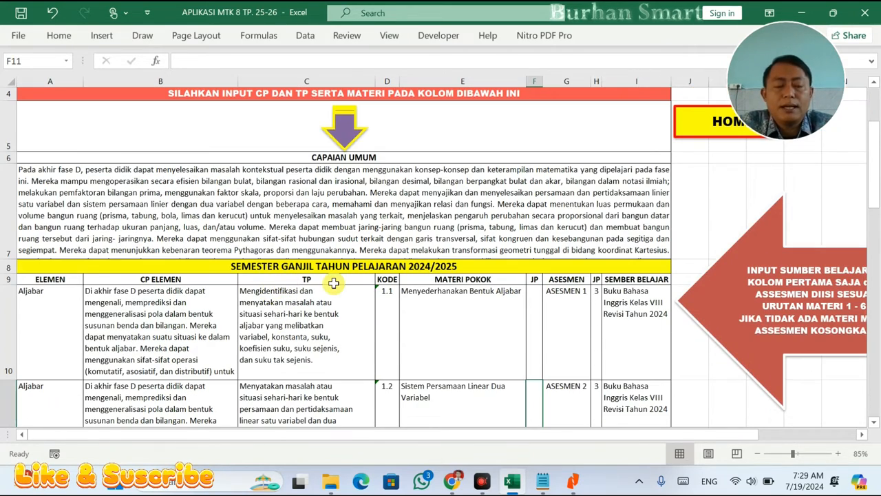
scroll(378, 303, down, 2)
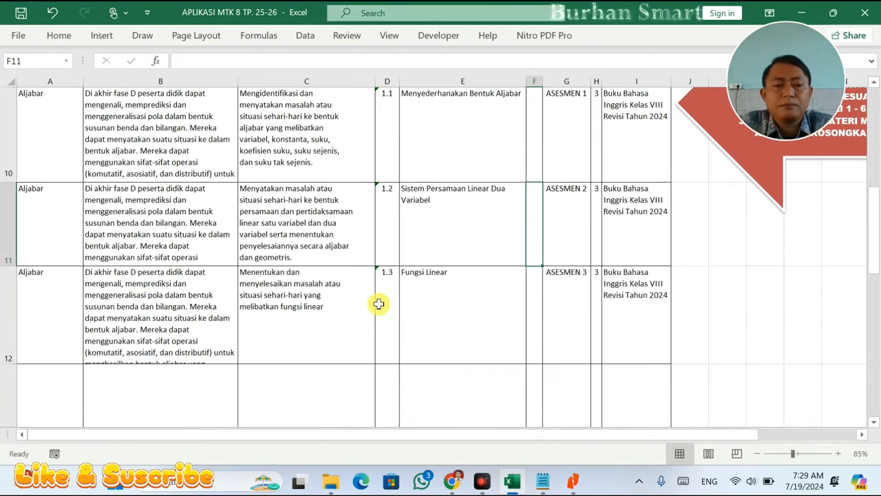
drag(53, 296, 363, 183)
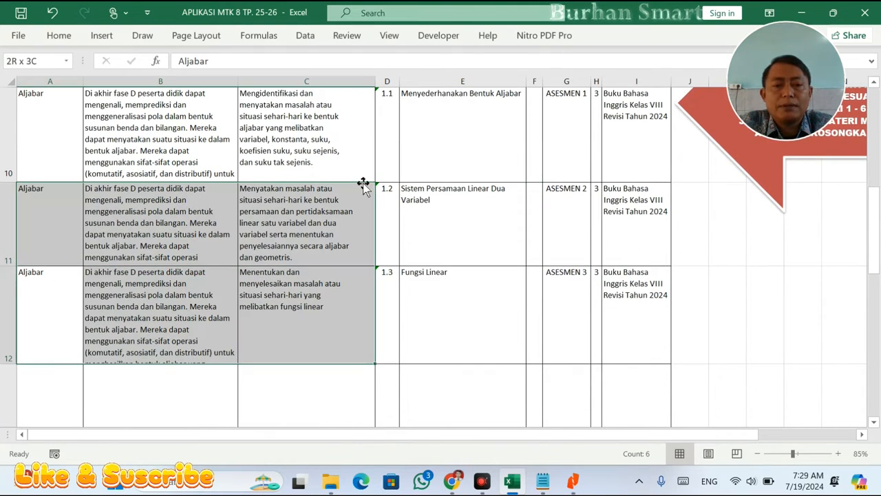
Compare textbook chapters 4 to 6 in Nitro PDF with the semester genap MATERI POKOK entries in rows 21 to 23 in Excel
click(566, 485)
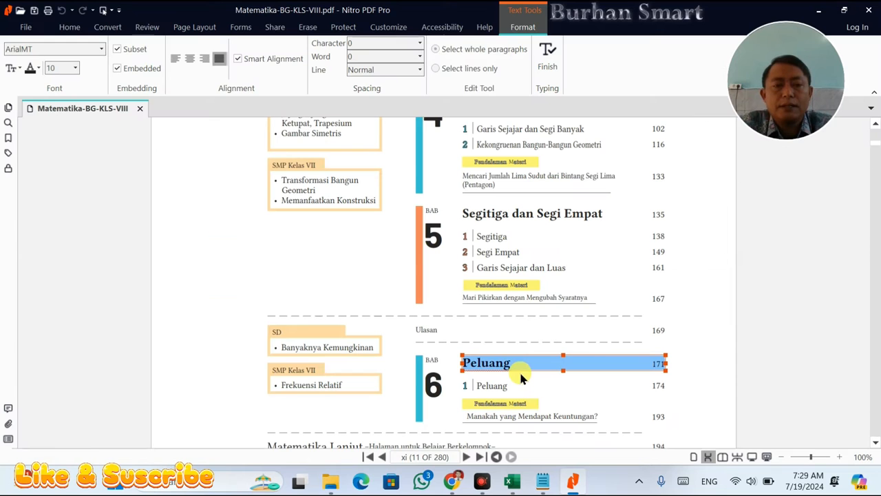
scroll(467, 343, down, 1)
scroll(467, 337, down, 1)
scroll(468, 332, up, 1)
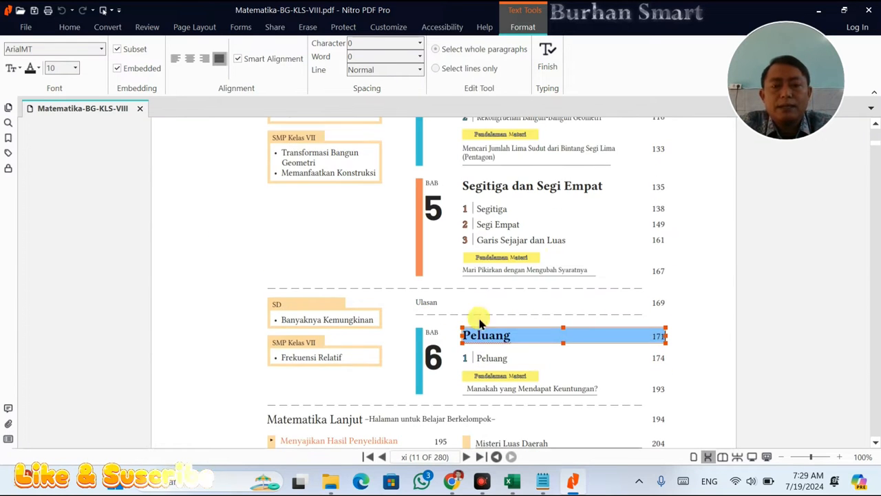
scroll(515, 255, down, 1)
scroll(515, 256, up, 2)
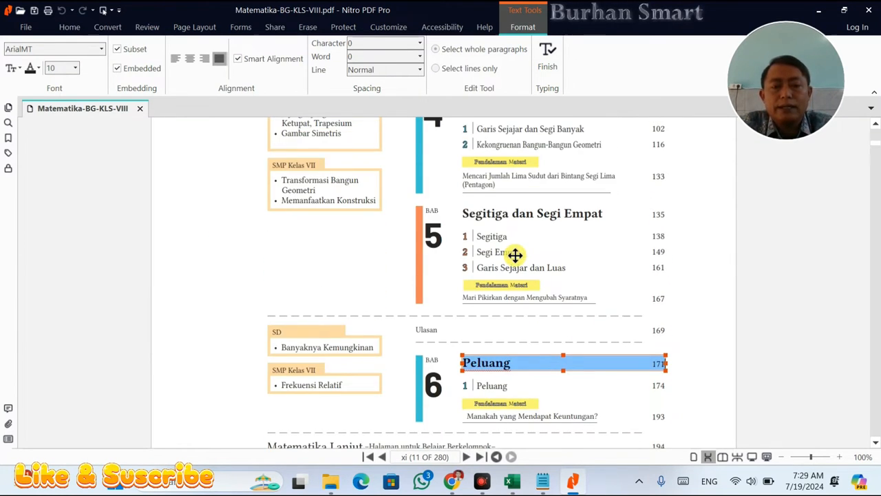
key(alt+Tab)
scroll(462, 324, down, 3)
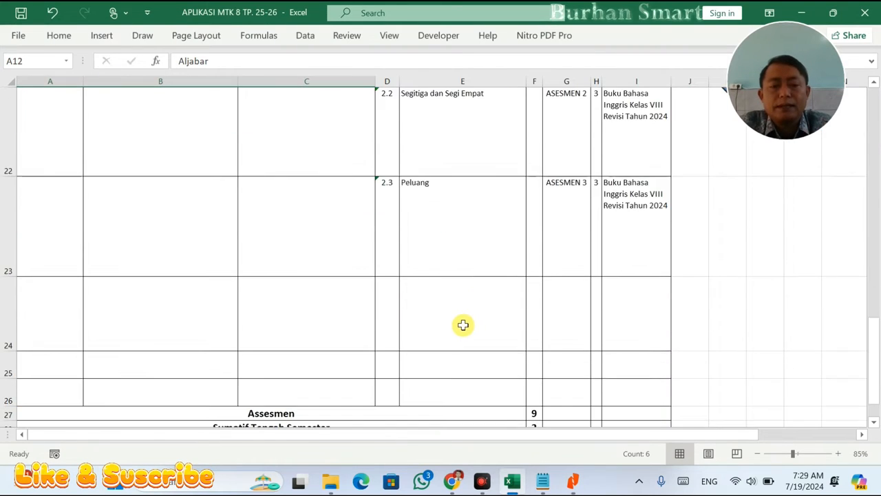
scroll(463, 325, up, 2)
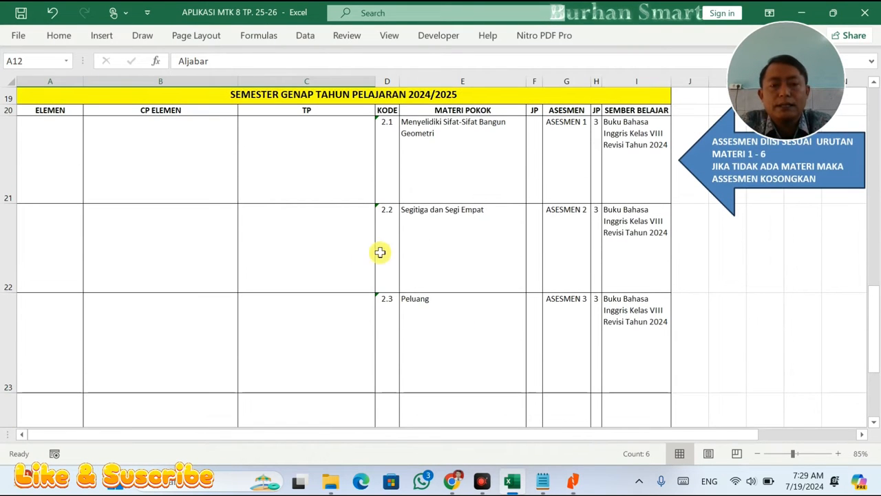
key(alt+Tab)
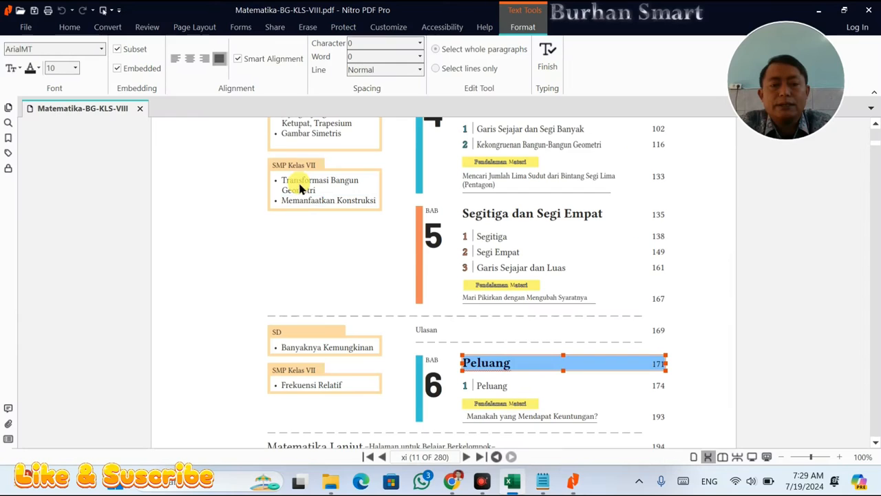
key(alt+Tab)
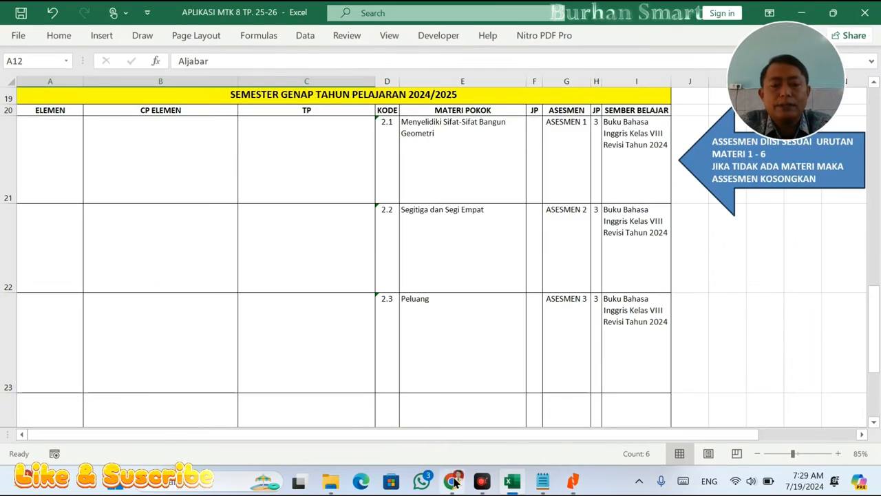
Locate the Geometri element in the sample ATP in Chrome and check it against the semester genap topics in Excel
key(alt+Tab)
key(Tab)
scroll(334, 280, down, 10)
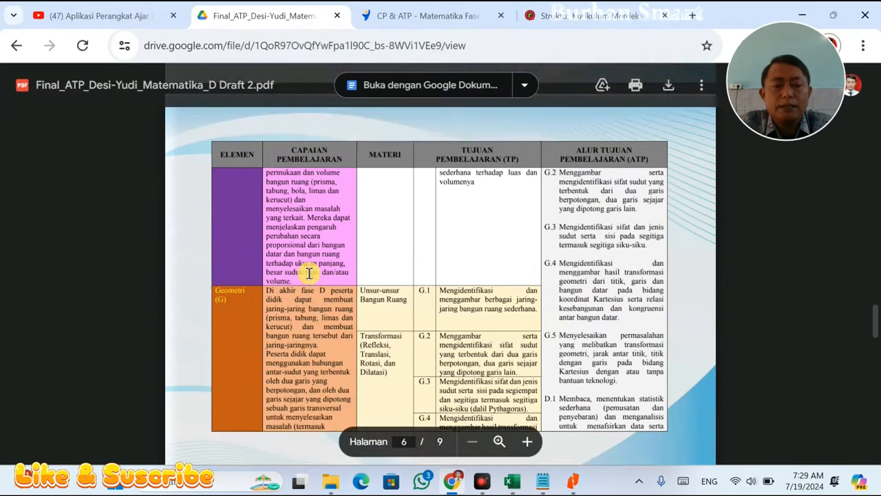
key(alt+Tab)
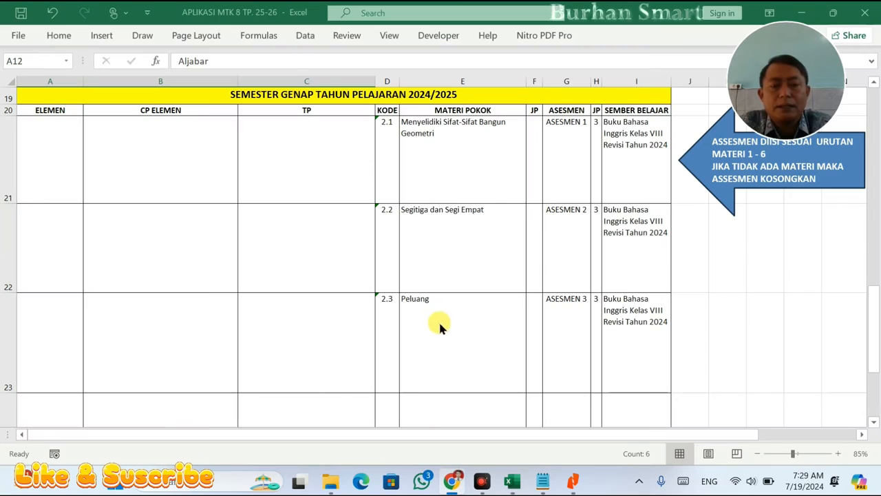
key(alt+Tab)
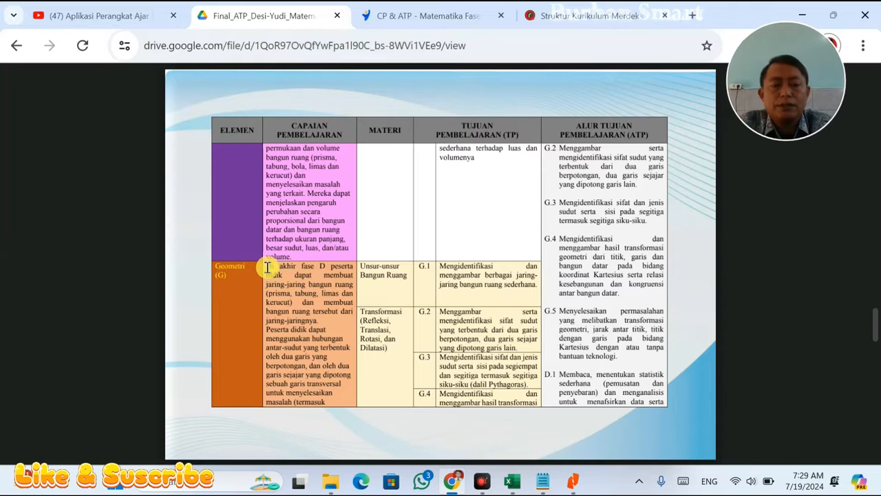
Try to copy the Geometri achievement text that spans pages 6 and 7 of the sample ATP
scroll(326, 440, down, 5)
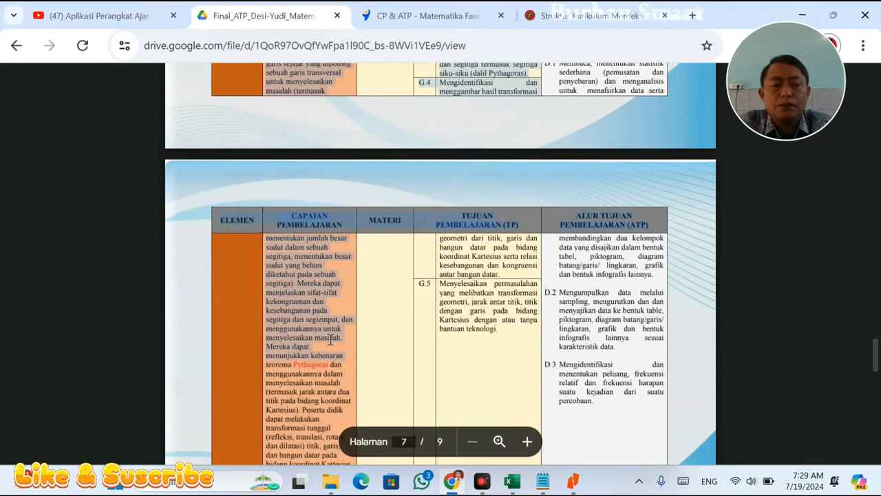
scroll(346, 244, down, 5)
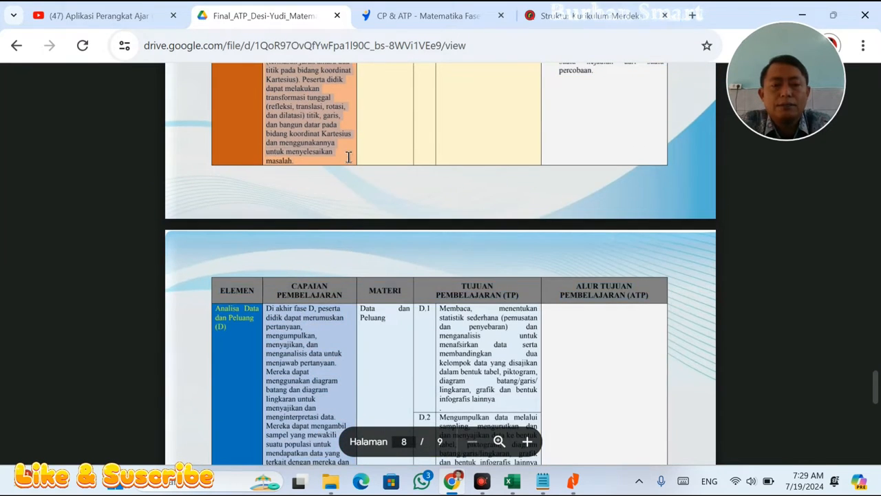
scroll(327, 200, up, 1)
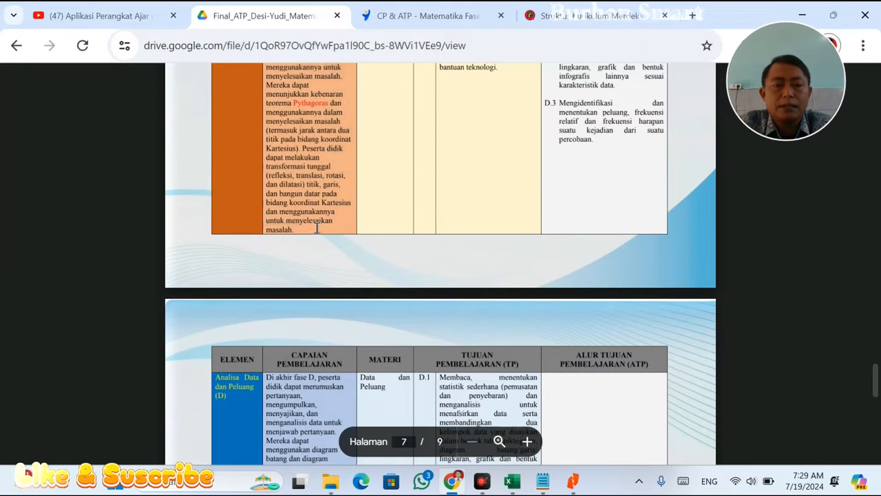
scroll(297, 67, up, 1)
scroll(296, 70, up, 2)
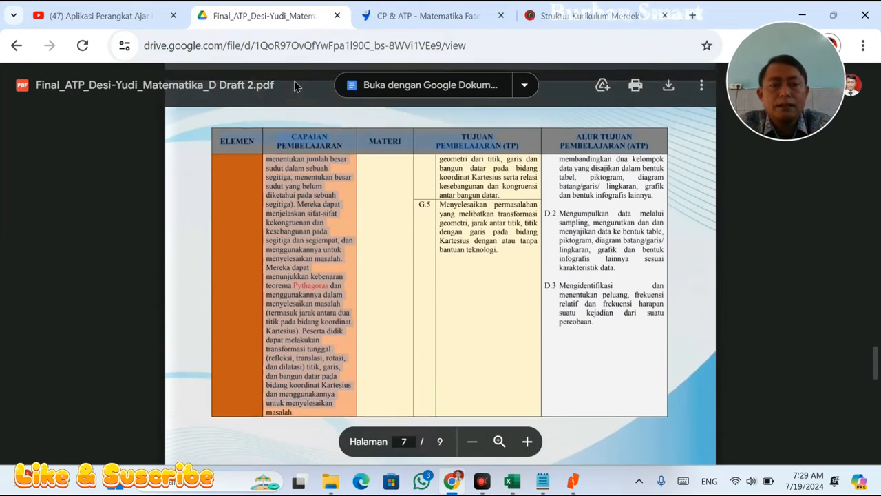
scroll(292, 81, up, 5)
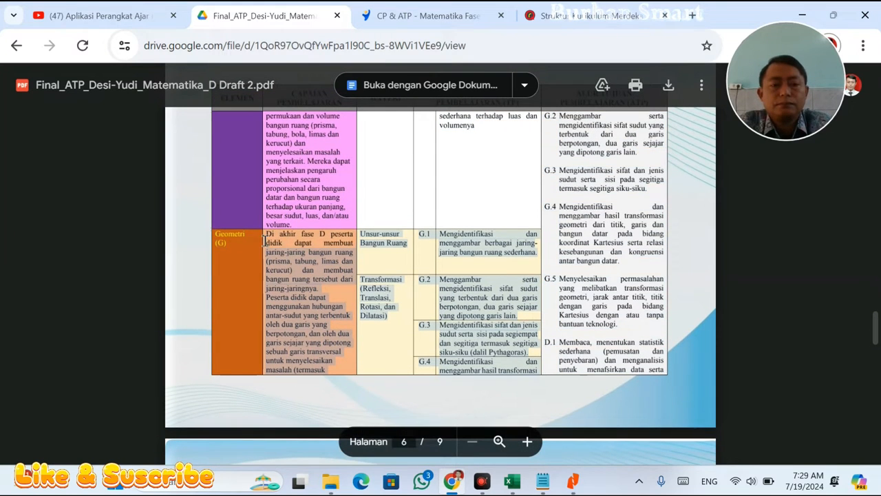
right_click(271, 241)
click(295, 257)
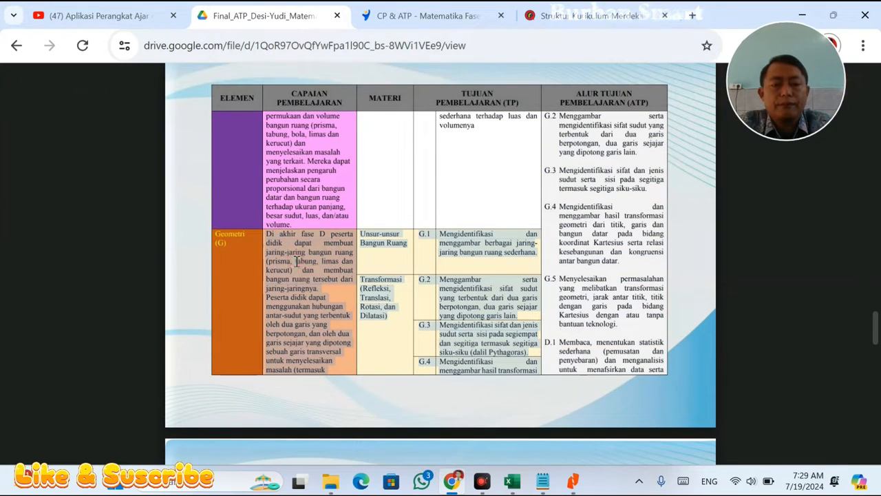
key(alt+Tab)
key(alt+Tab)
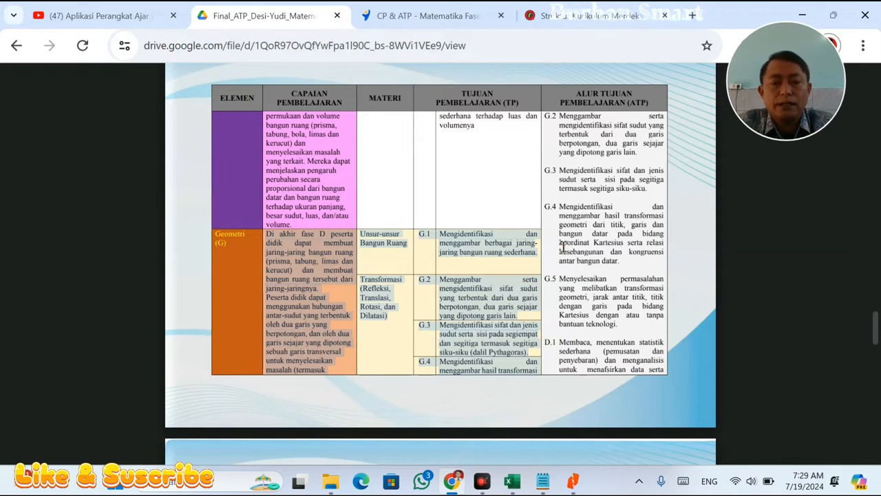
click(197, 44)
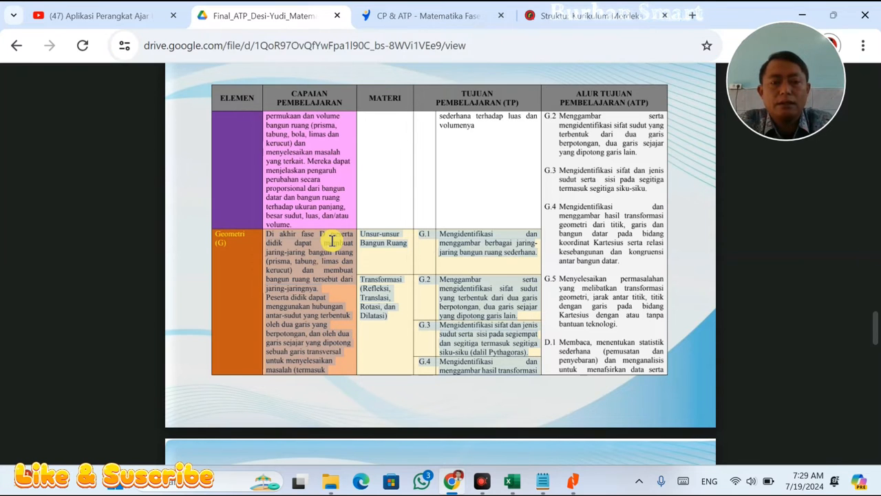
key(alt+Tab)
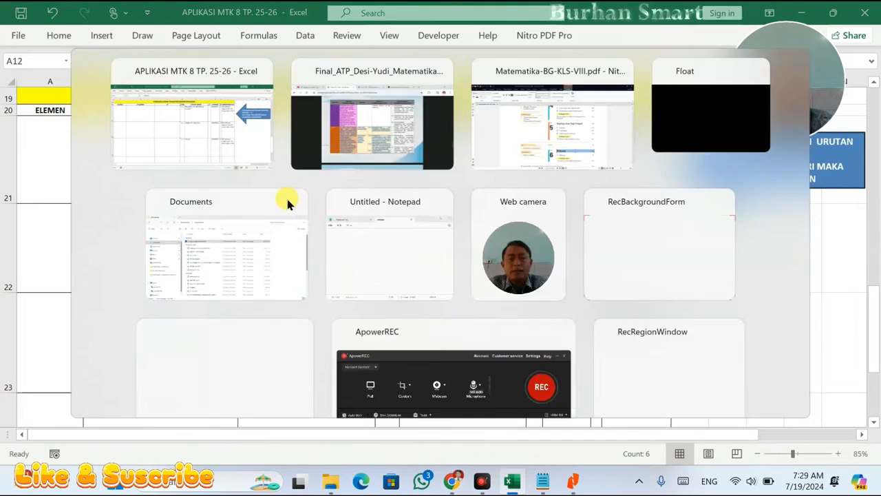
key(alt+Tab)
Expand the Geometri element on the CP & ATP Matematika Fase D page and copy its full achievement text
click(401, 26)
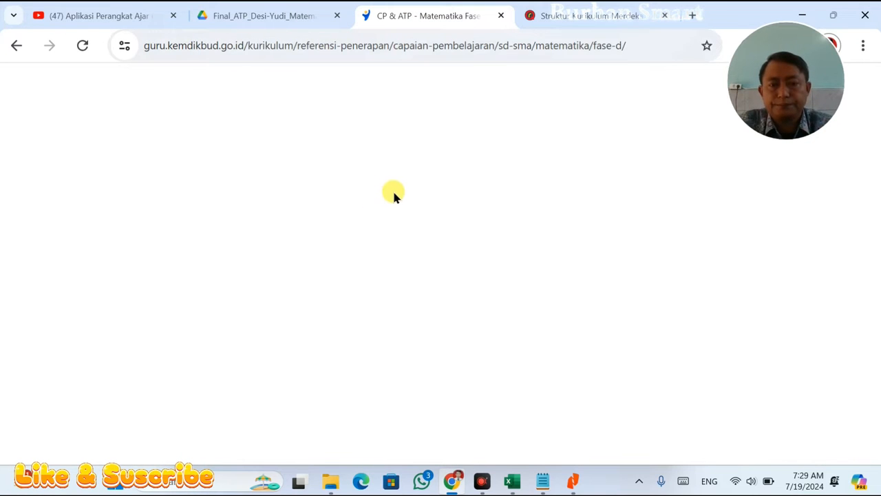
scroll(495, 310, down, 6)
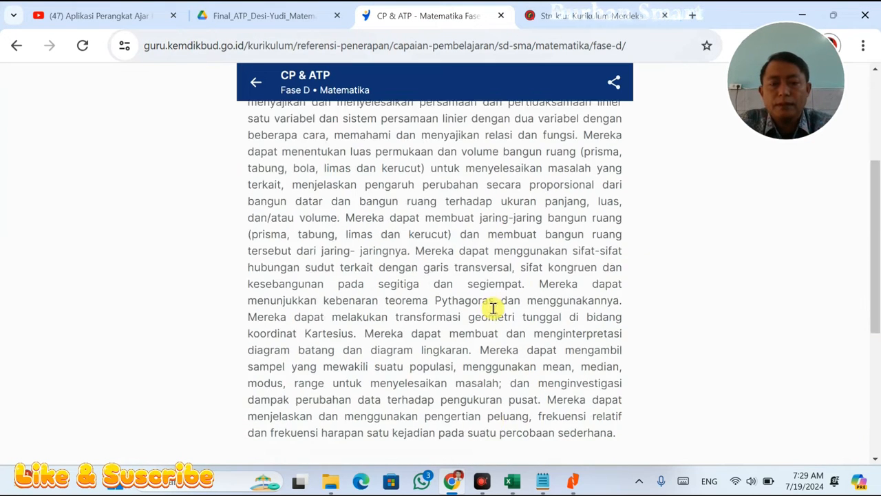
scroll(493, 310, down, 2)
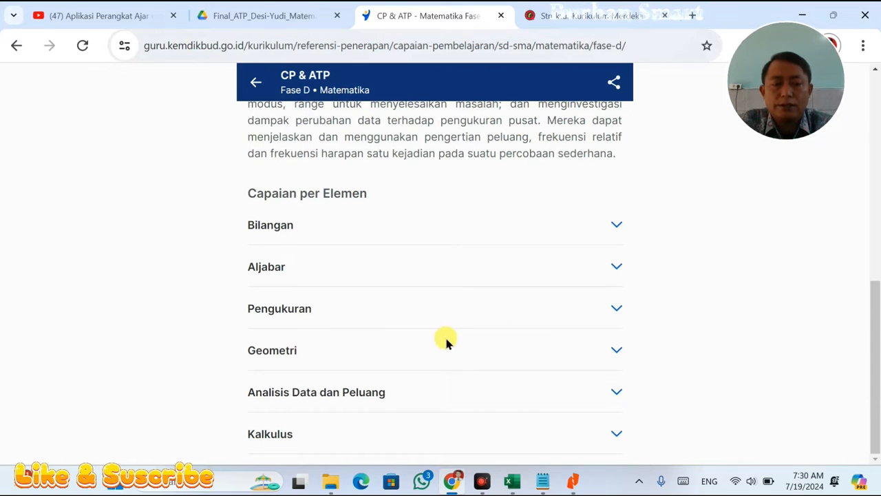
click(439, 356)
scroll(241, 275, down, 2)
drag(241, 238, 584, 353)
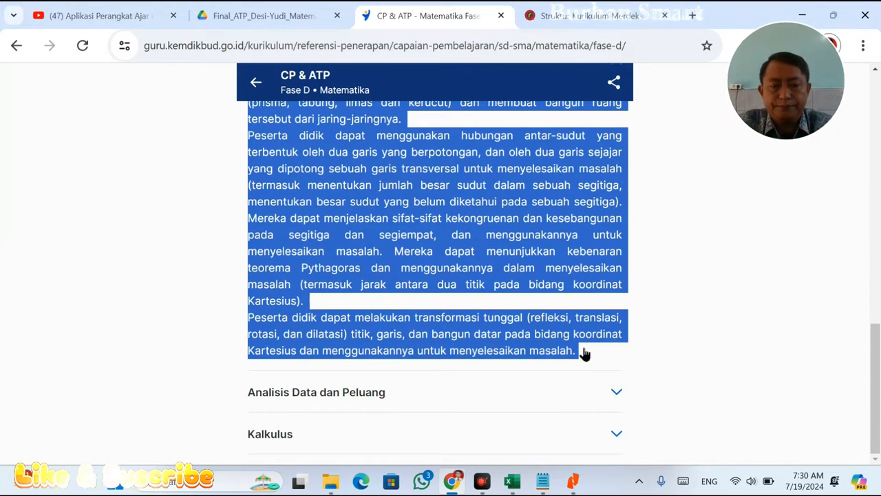
right_click(494, 240)
click(515, 261)
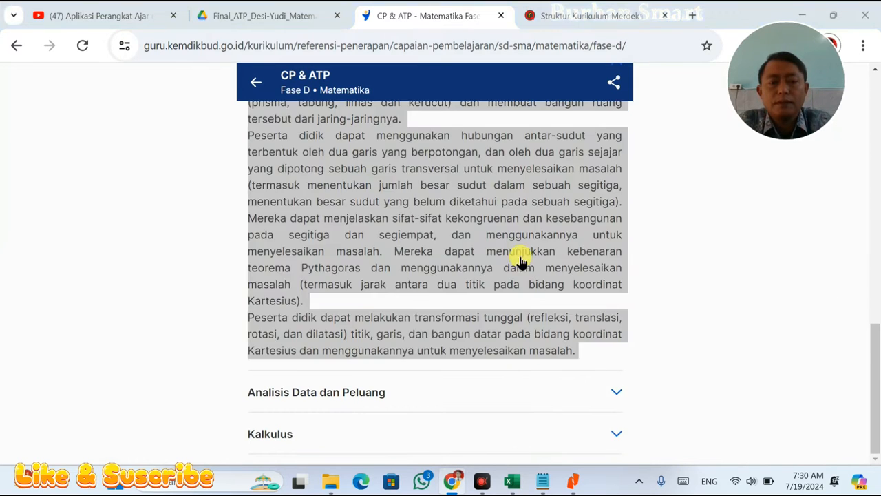
Paste the Geometri achievement text into CP ELEMEN cell B21 in Excel, for the Menyelidiki Sifat-Sifat Bangun Geometri topic
key(alt+Tab)
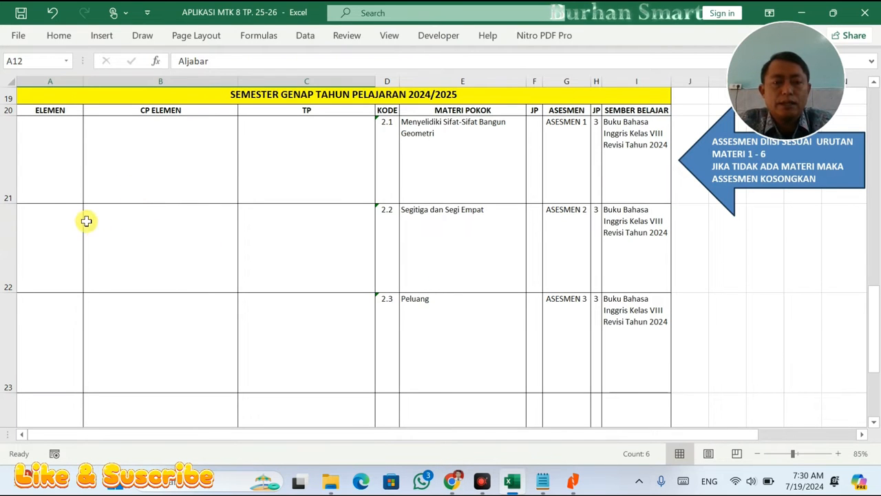
click(188, 154)
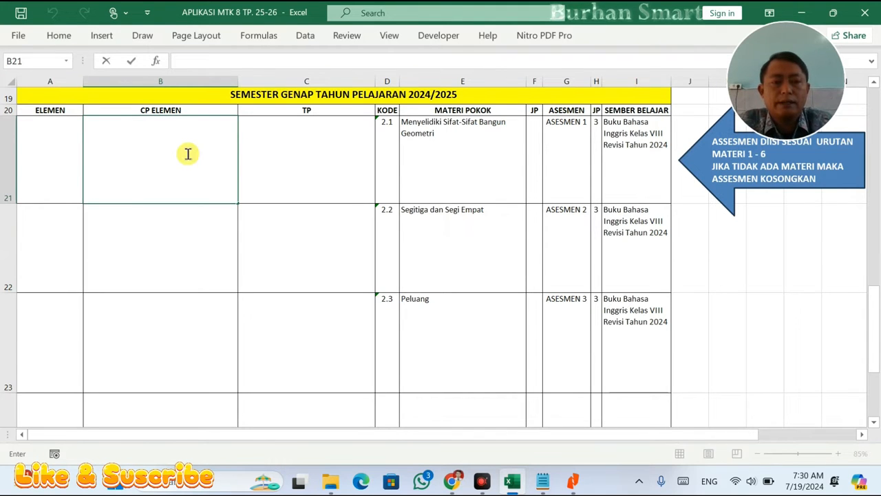
key(ctrl+v)
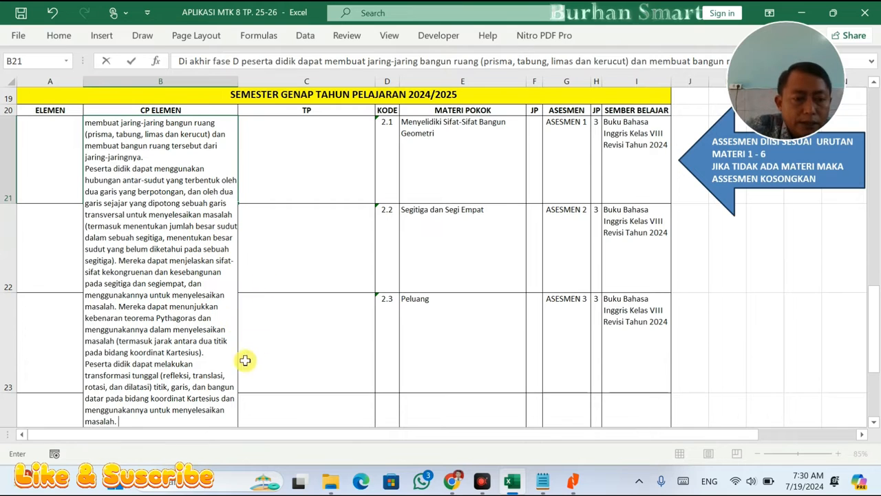
drag(195, 348, 130, 306)
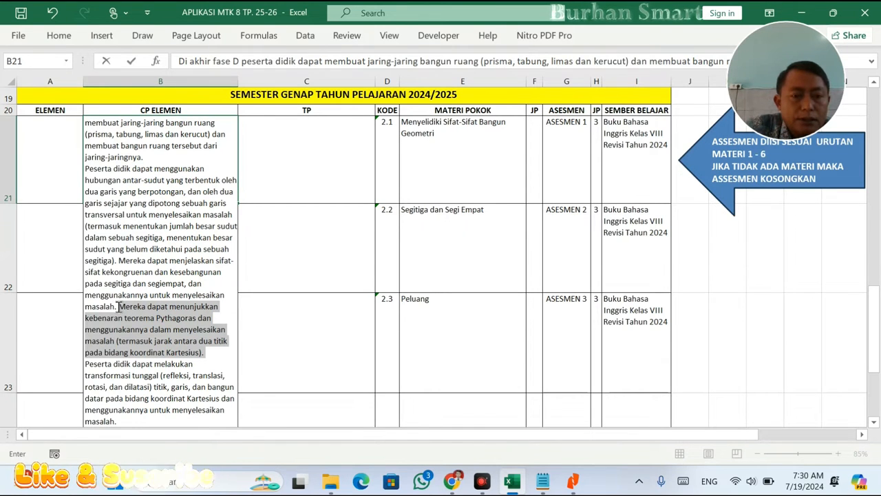
click(368, 225)
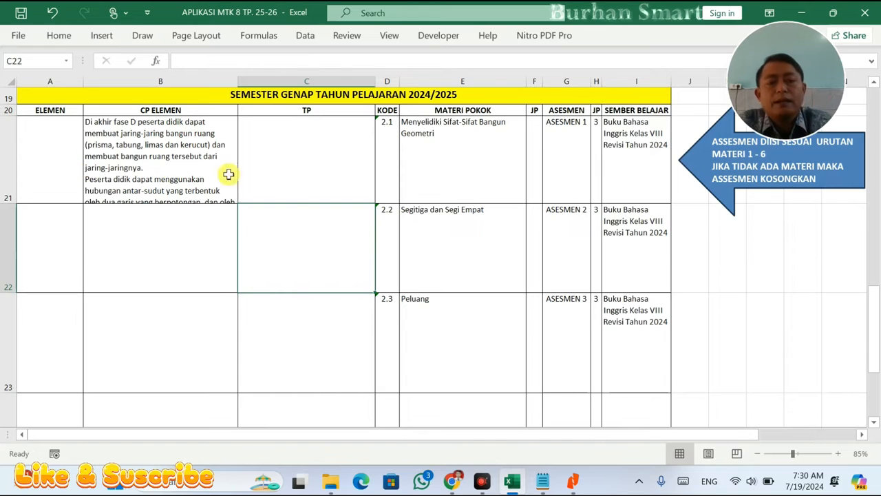
Copy the element name Geometri from the CP & ATP page in Chrome into ELEMEN cell A21 in Excel
key(alt+Tab)
scroll(288, 230, up, 3)
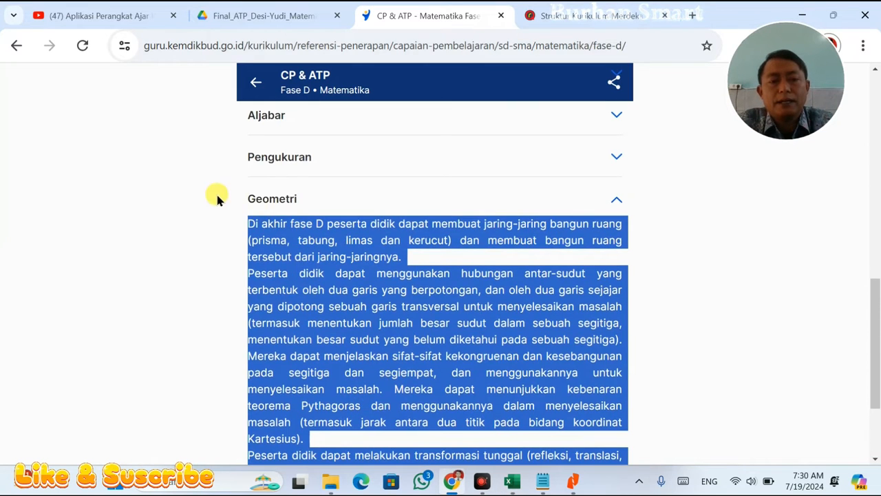
drag(217, 198, 305, 209)
key(alt+Tab)
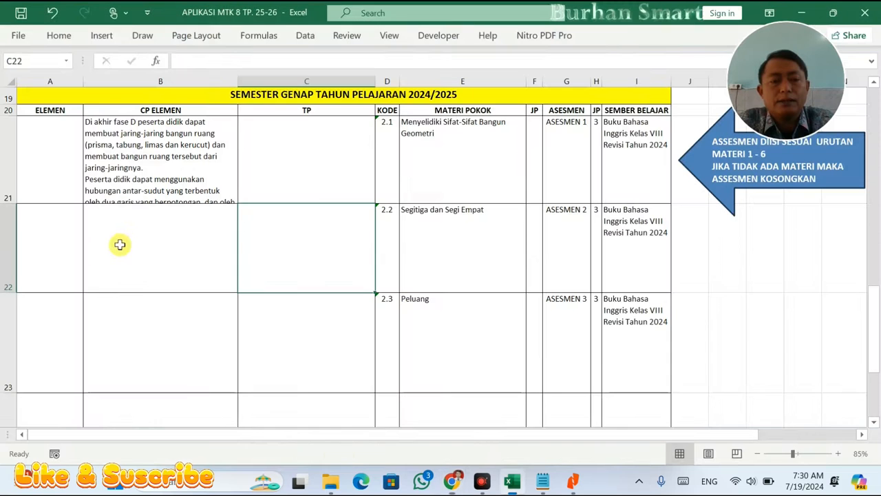
double_click(18, 181)
key(ctrl+v)
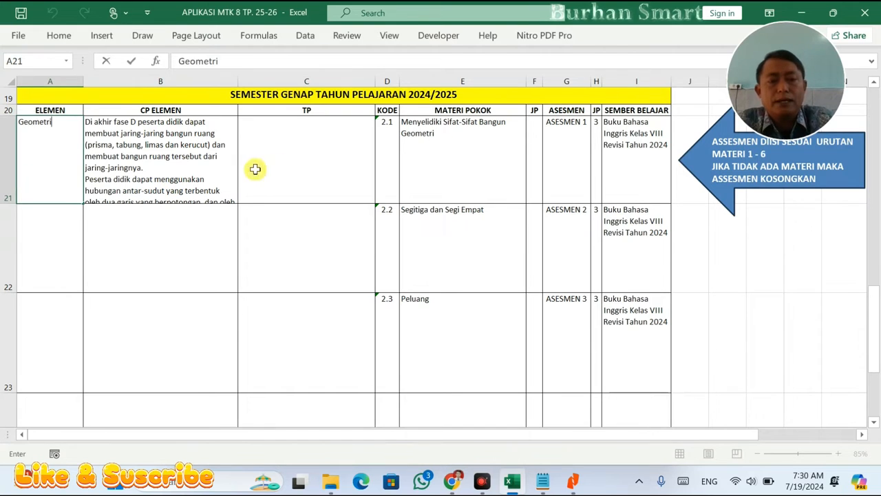
Copy learning objective G.1 from the sample ATP in Chrome into TP cell C21 in Excel
click(294, 170)
click(269, 15)
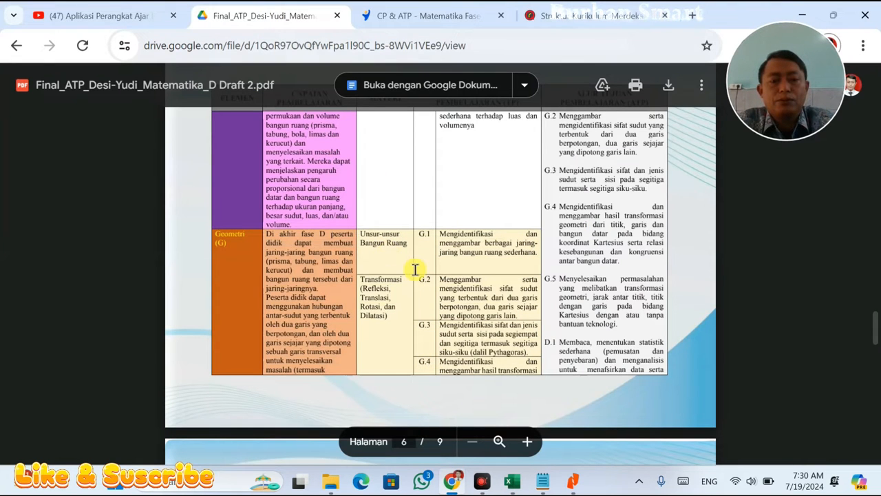
drag(519, 253, 449, 237)
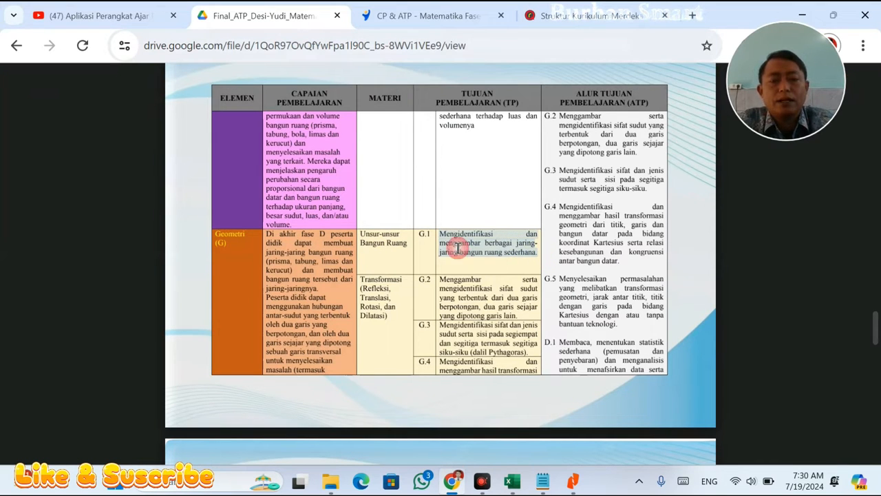
key(alt+Tab)
key(ctrl+v)
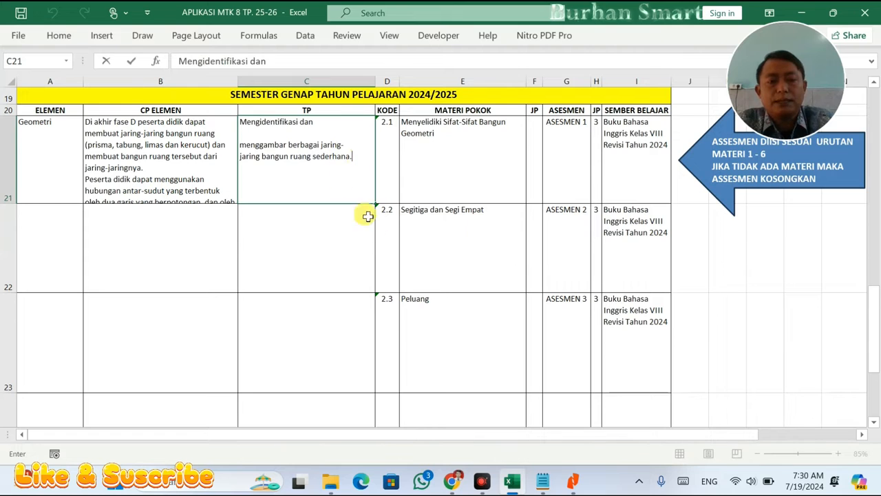
Examine the sample ATP's Geometri objectives, including G.2 and G.3, for one matching the Segitiga dan Segi Empat topic
key(alt+Tab)
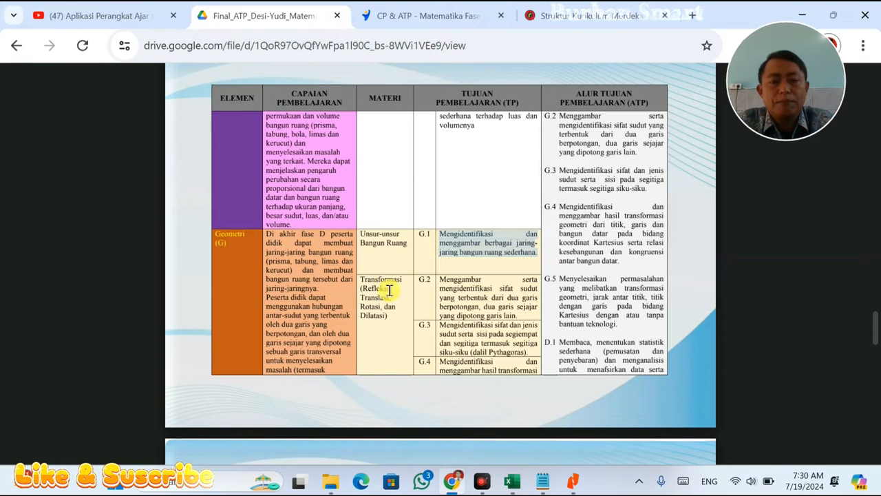
scroll(409, 318, down, 5)
scroll(409, 318, down, 15)
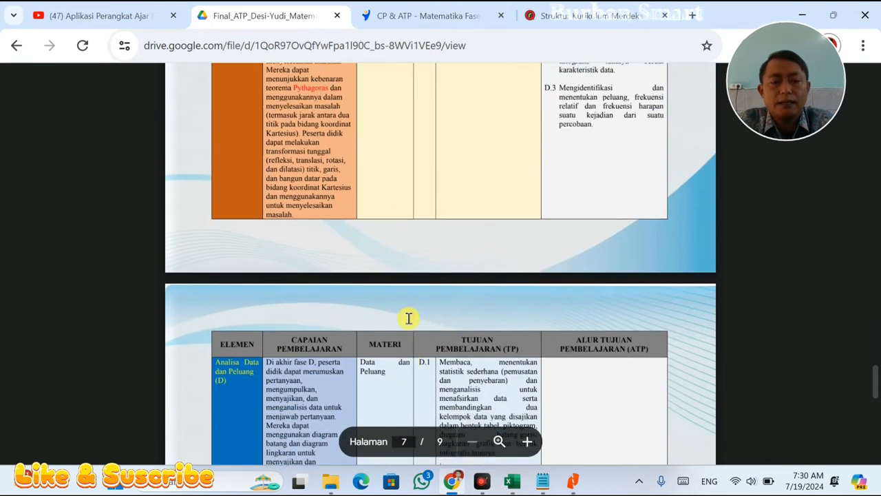
scroll(409, 318, up, 12)
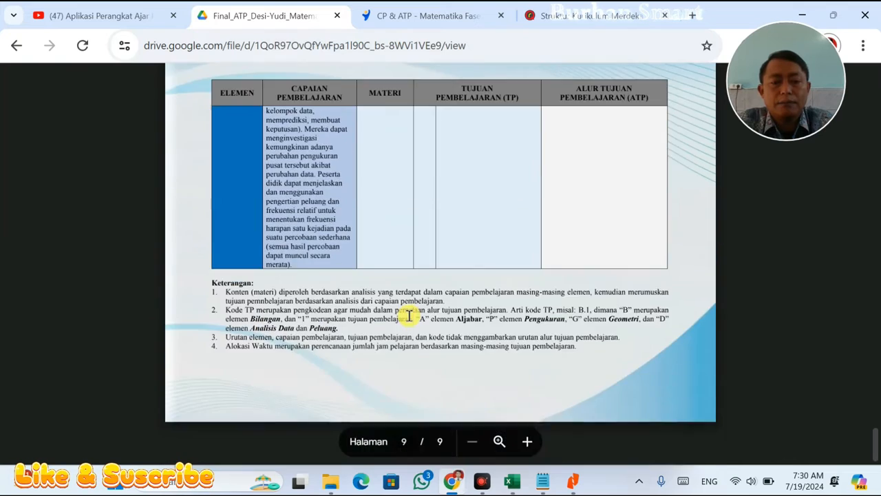
scroll(410, 314, up, 2)
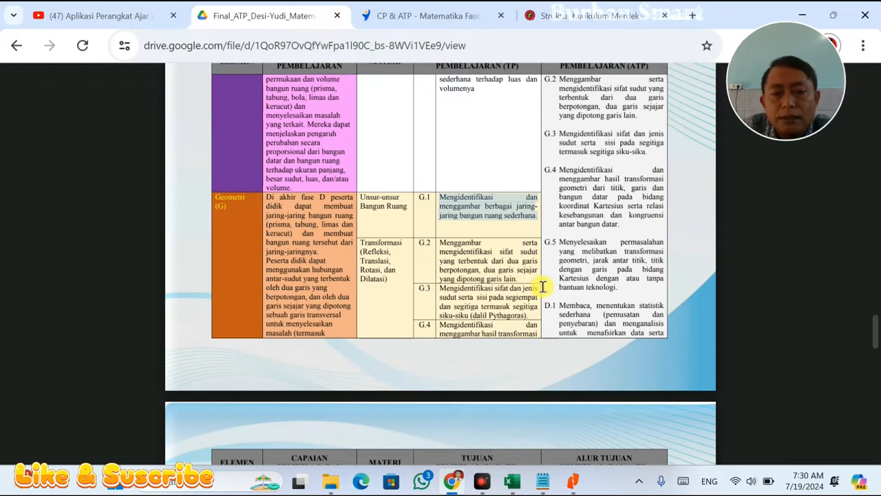
key(alt+Tab)
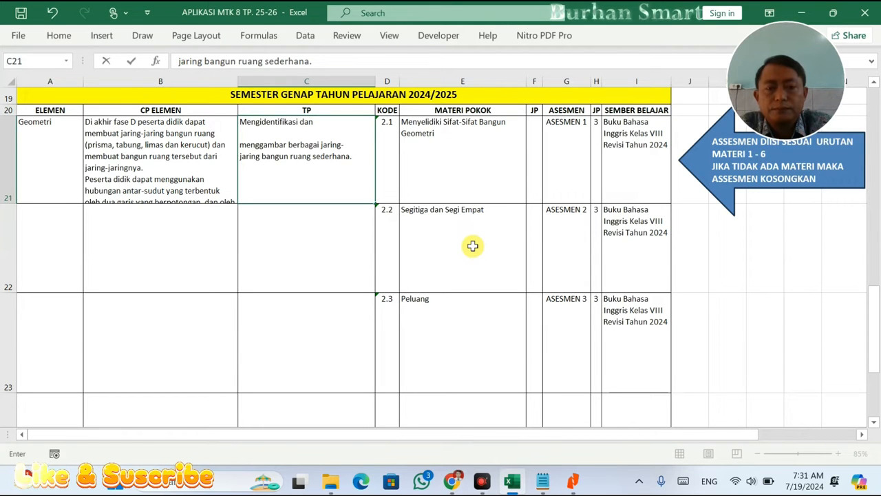
key(alt+Tab)
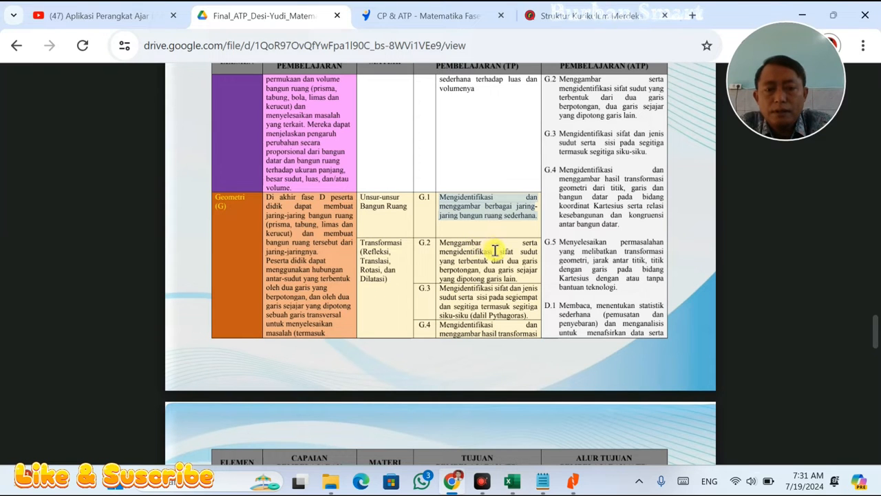
click(480, 275)
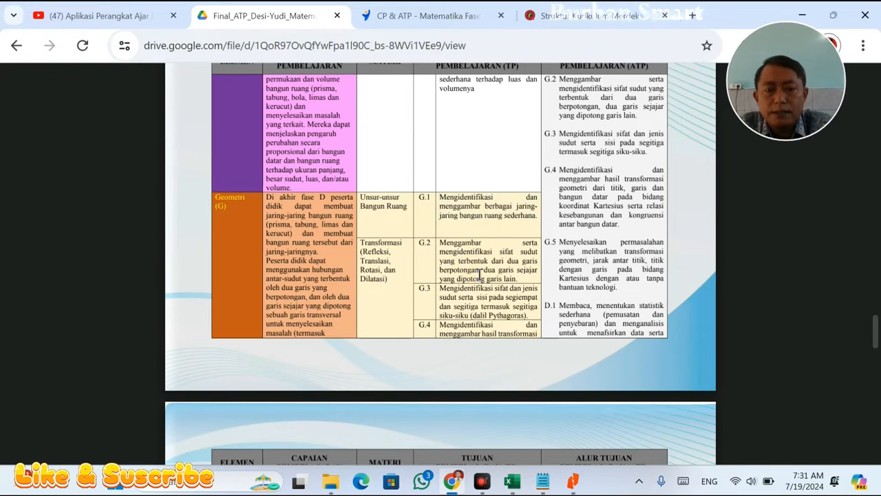
scroll(524, 282, down, 2)
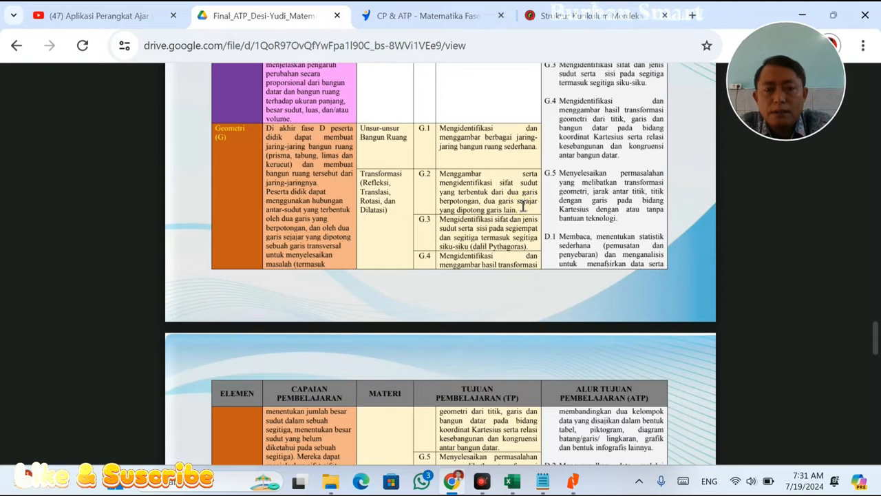
drag(523, 205, 475, 183)
drag(491, 243, 475, 224)
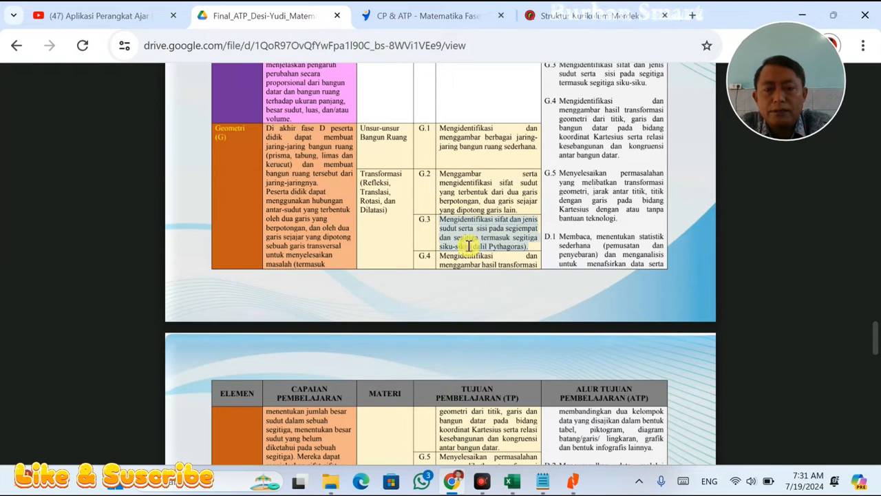
scroll(507, 299, down, 1)
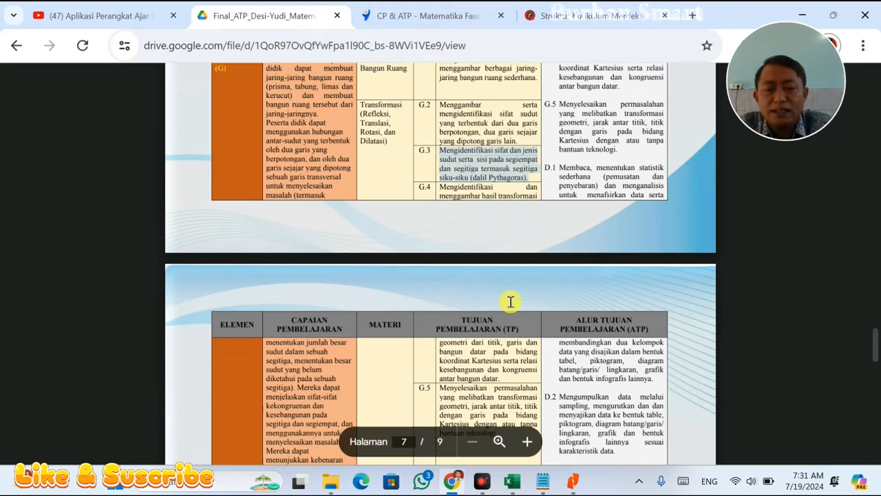
Switch to Nitro PDF Pro and copy the Bab 5 heading Segitiga dan Segi Empat from the table of contents
click(578, 485)
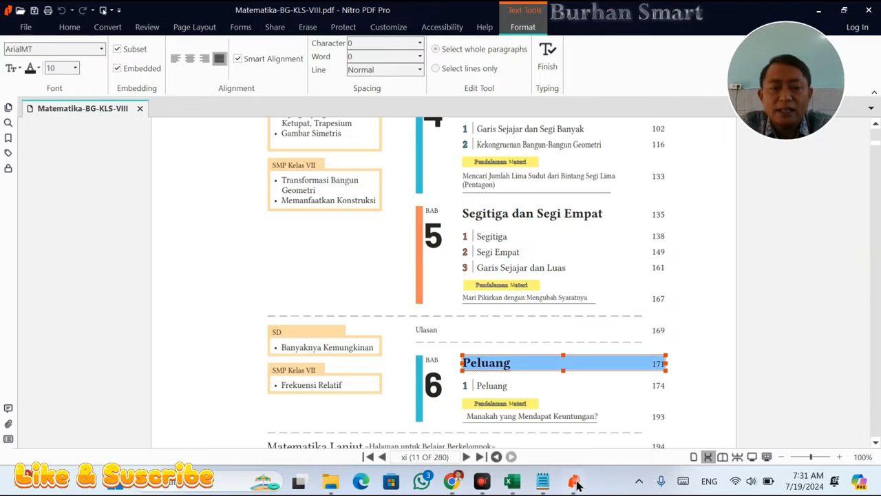
click(706, 287)
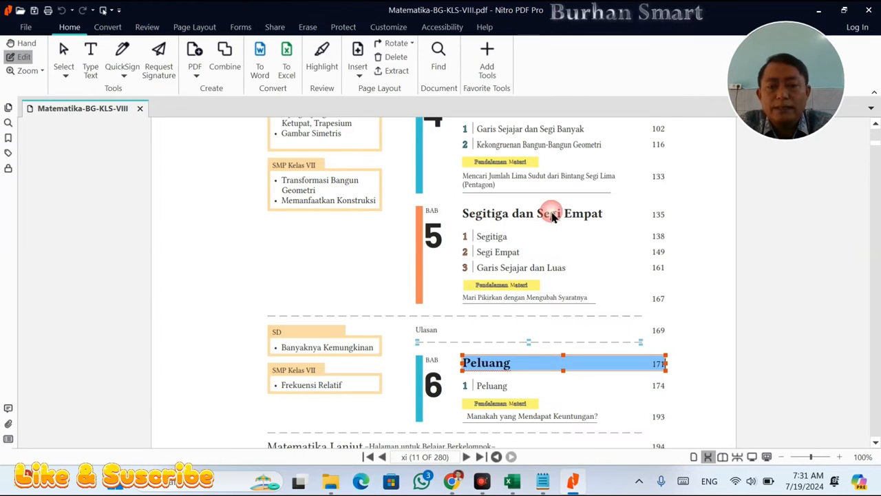
click(552, 211)
double_click(551, 211)
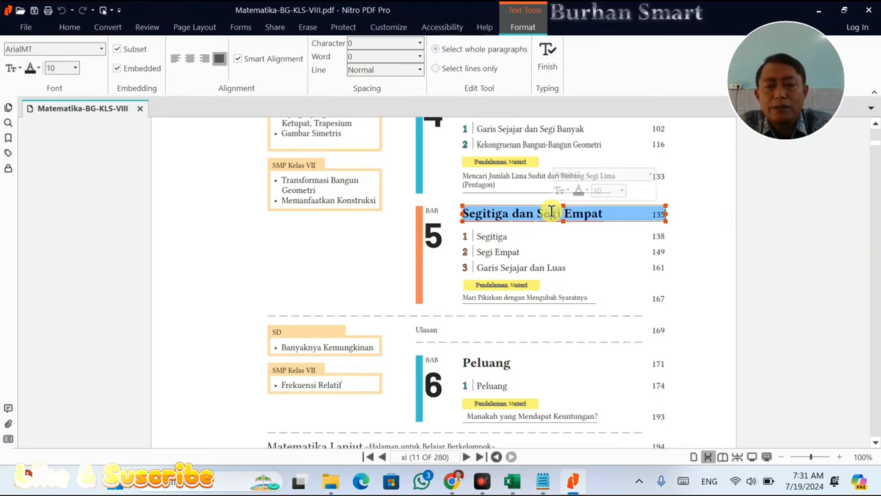
click(551, 211)
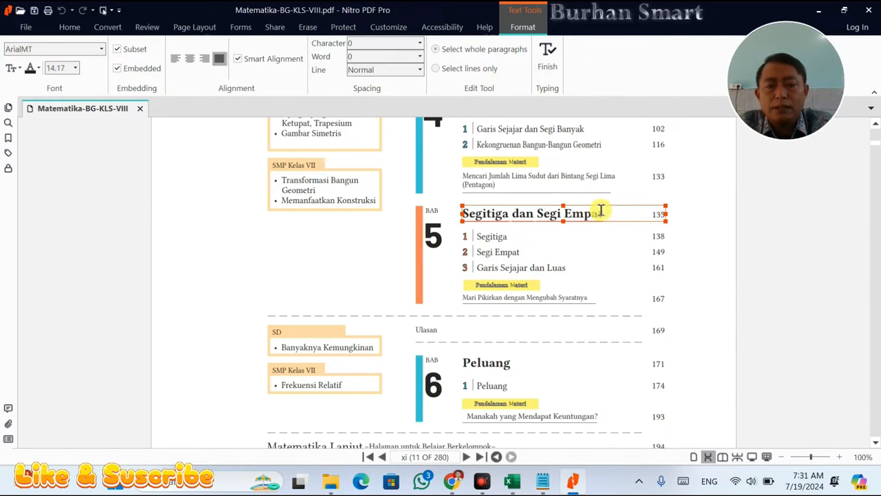
drag(533, 210, 460, 213)
key(ctrl+c)
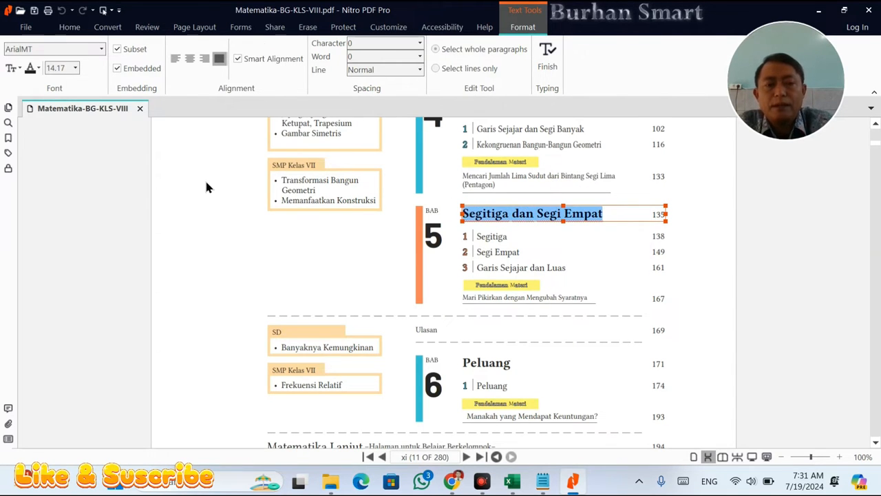
Search the teacher's book for the copied heading Segitiga dan Segi Empat
click(271, 127)
click(436, 62)
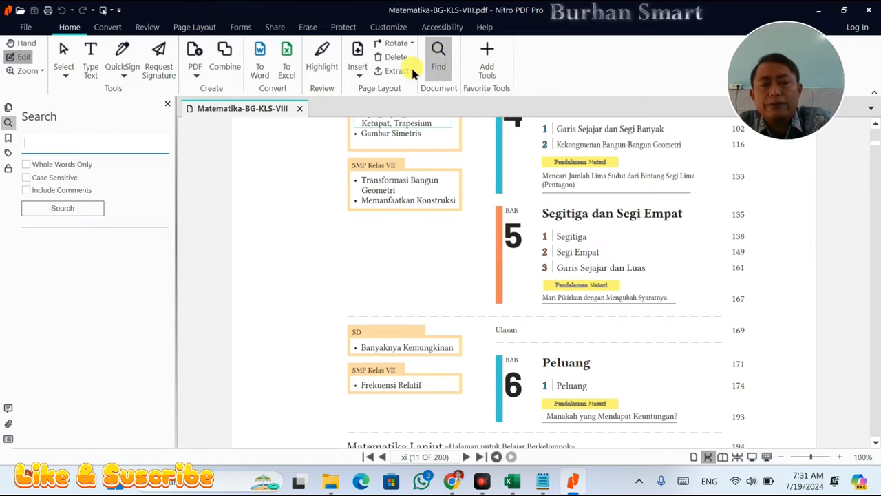
right_click(67, 143)
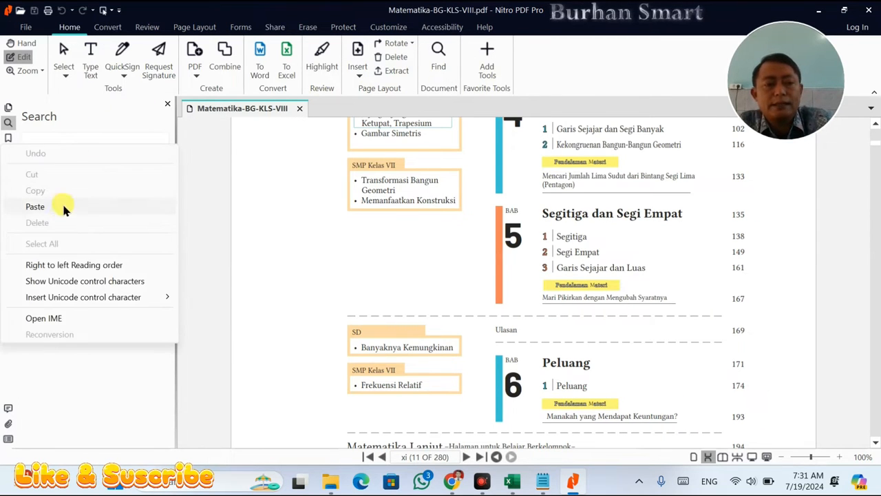
click(35, 207)
key(Return)
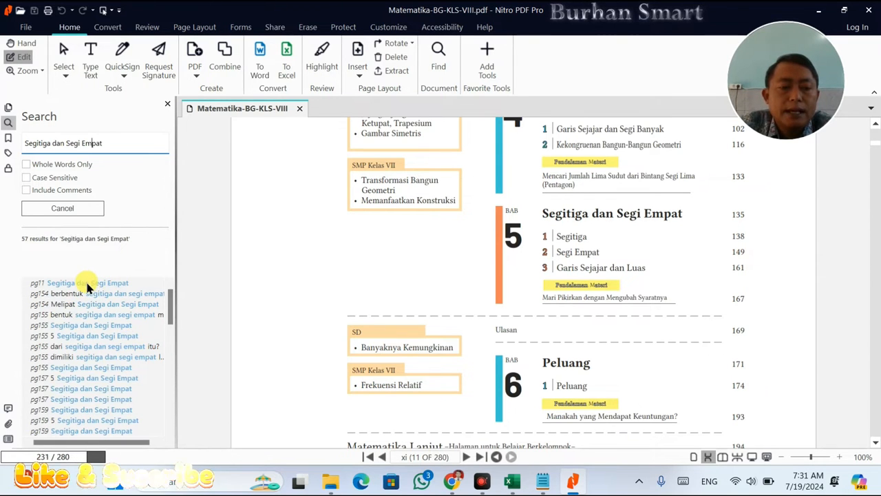
Go through the search matches on pages 11 and 155 to reach the start of Bab 5
click(91, 288)
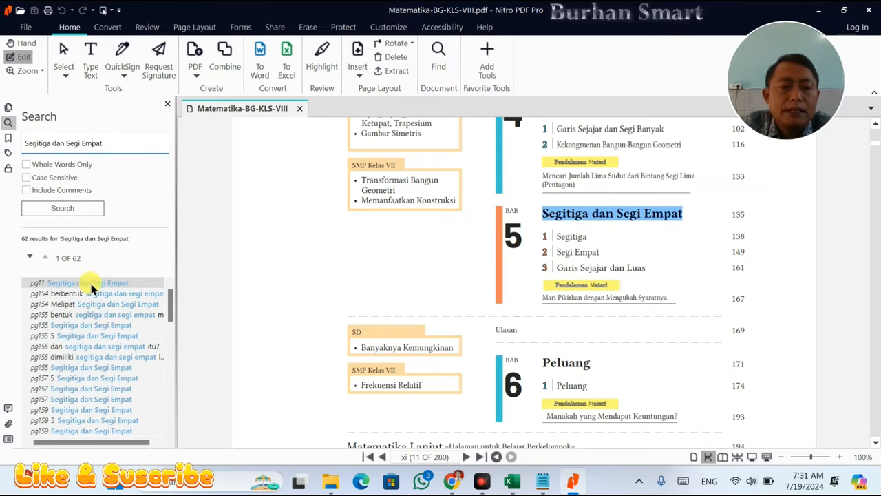
click(99, 295)
click(111, 315)
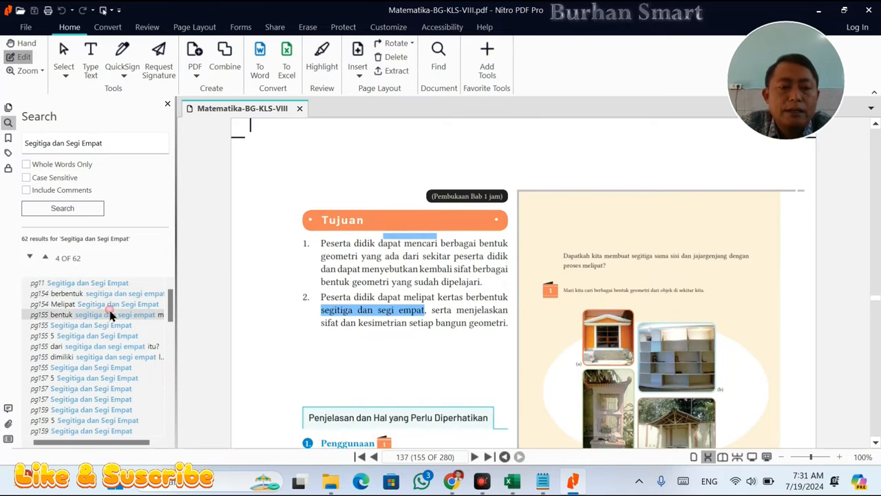
click(116, 335)
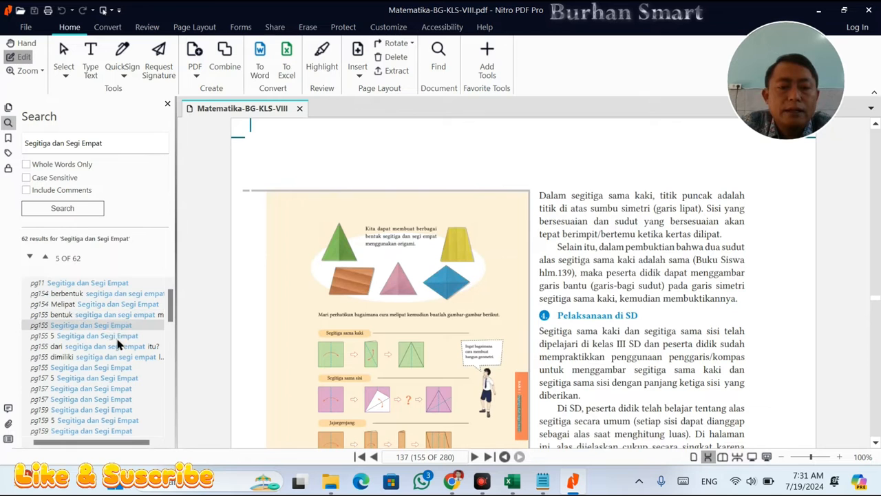
click(119, 358)
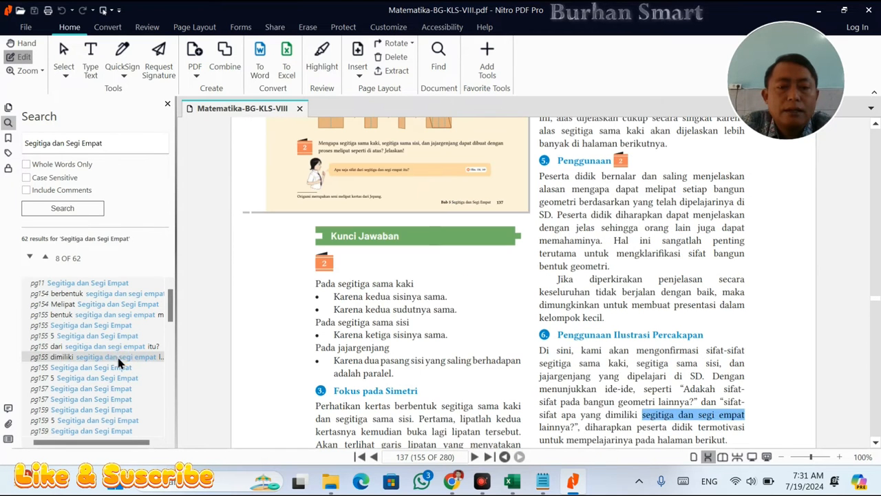
click(99, 337)
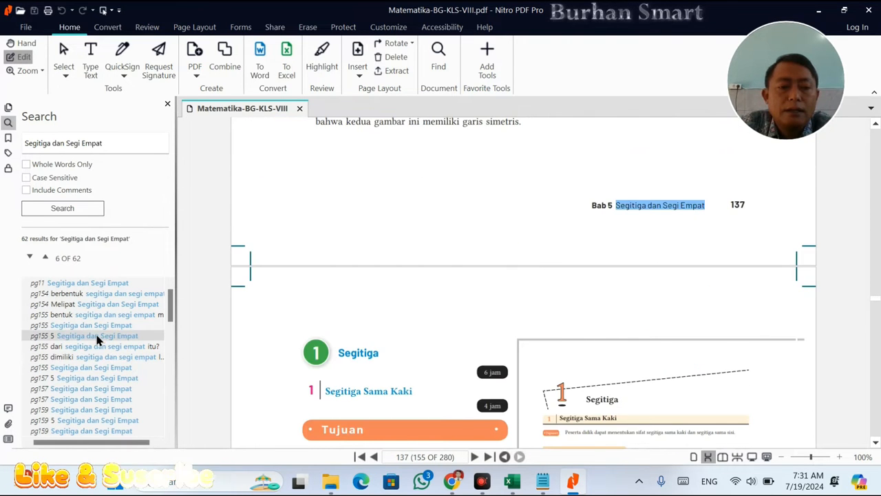
Find the Tujuan section following the Bab 5 title page and select the full text of its first objective
scroll(365, 313, up, 10)
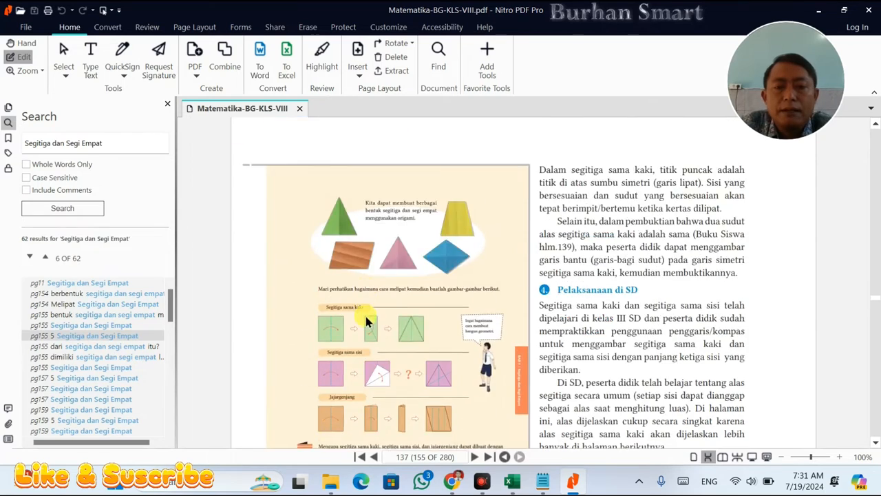
scroll(366, 316, up, 15)
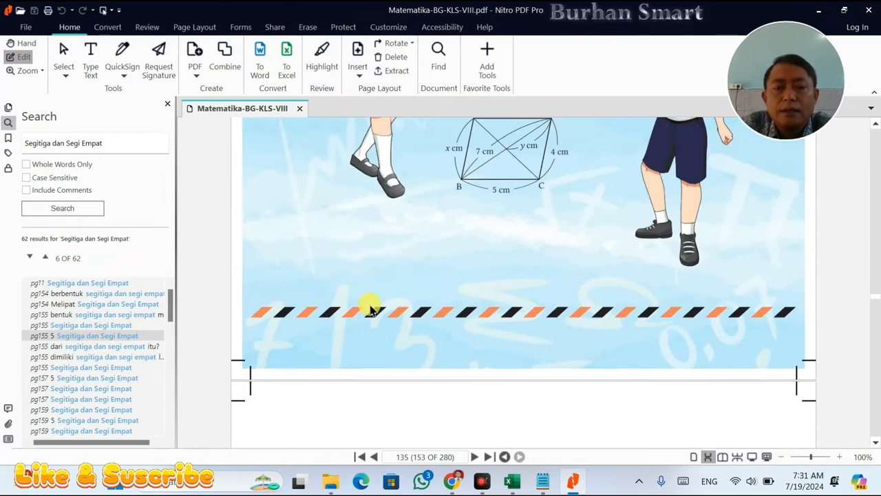
scroll(373, 308, up, 5)
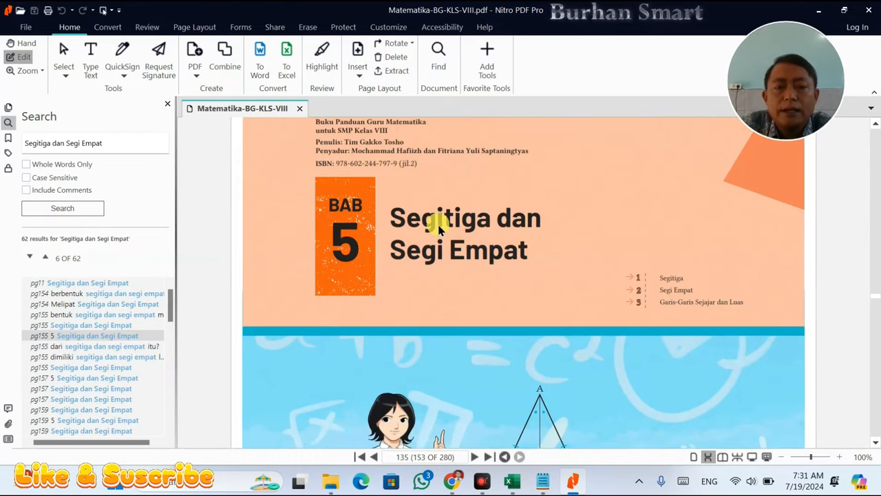
scroll(439, 227, down, 8)
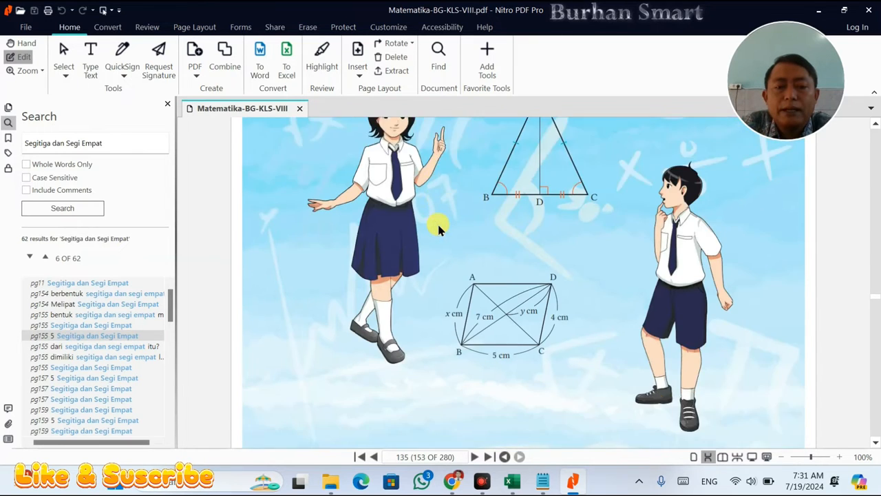
scroll(438, 228, down, 8)
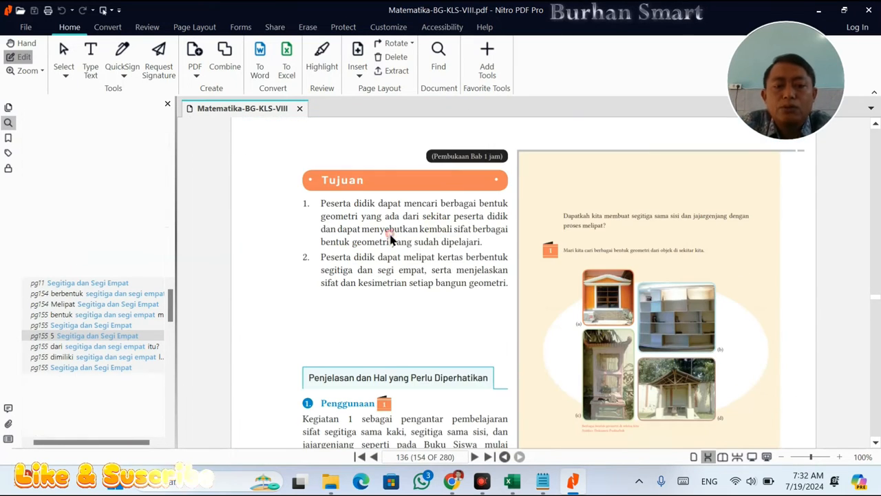
double_click(390, 235)
key(ctrl+a)
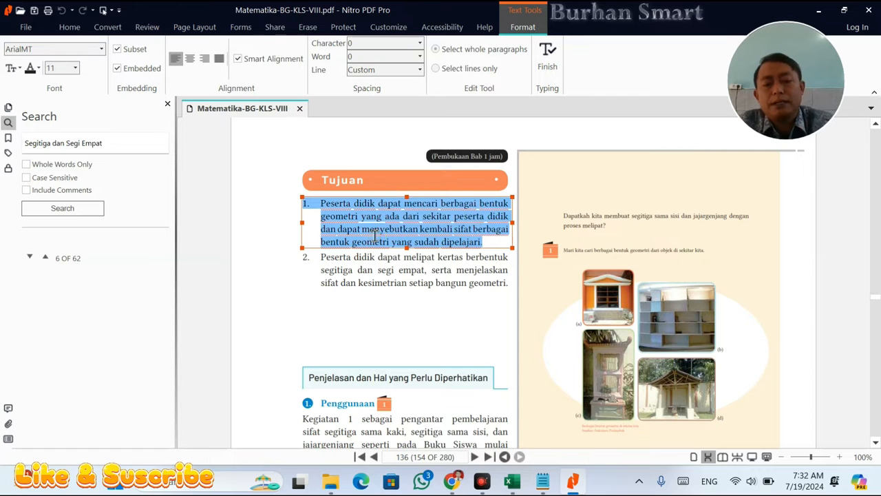
key(alt+Tab)
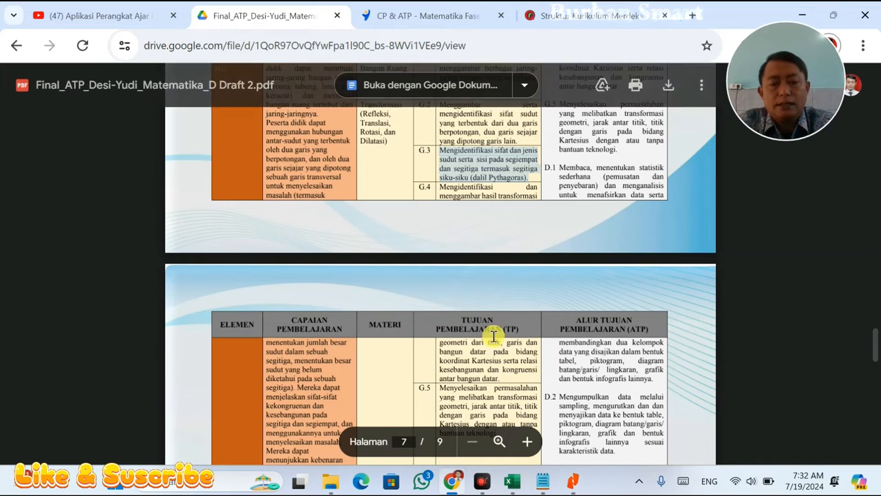
key(alt+Tab)
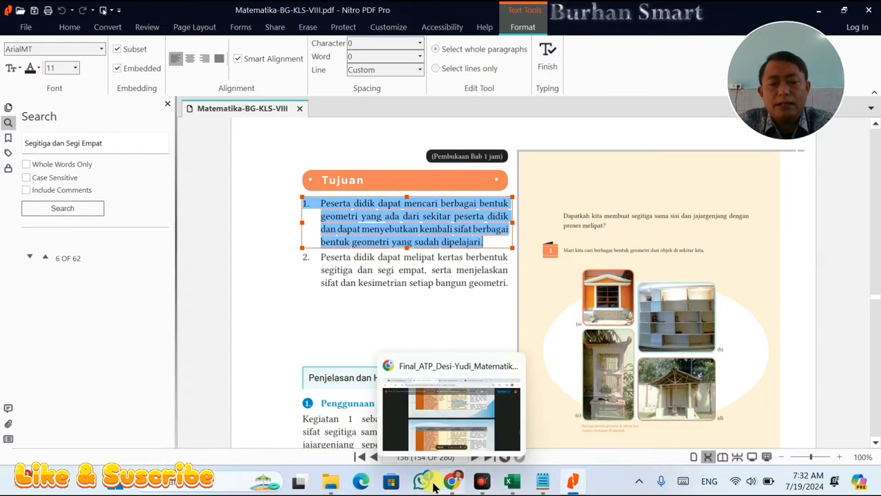
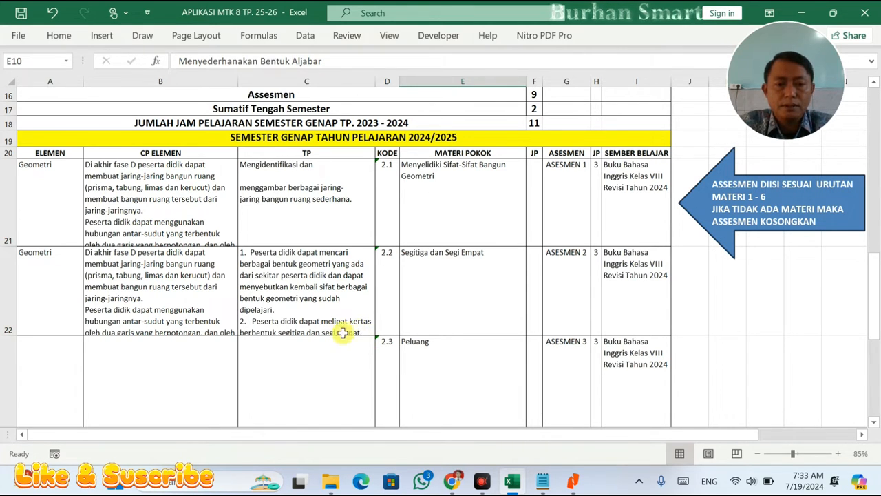
Switch to Chrome and look through the Matematika ATP PDF for the element and learning objectives that match the Peluang material
key(alt+Tab)
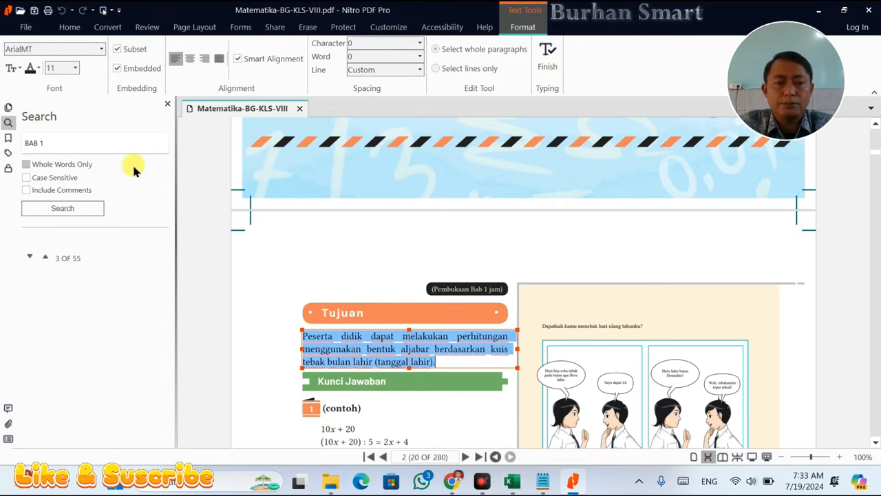
click(452, 480)
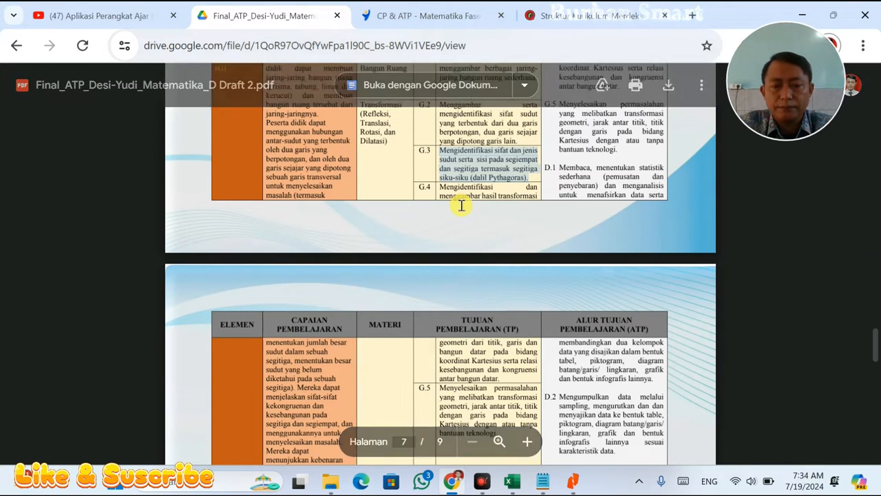
scroll(461, 205, down, 1)
scroll(463, 205, up, 3)
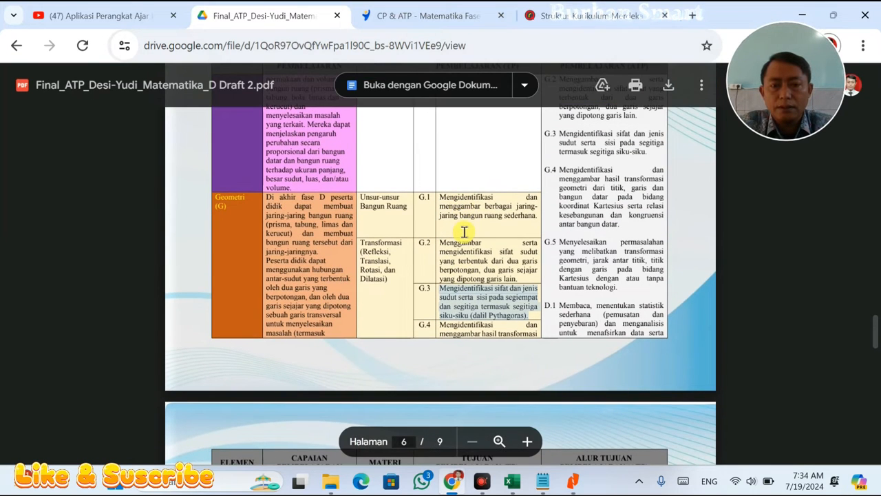
scroll(464, 231, up, 2)
scroll(464, 232, down, 2)
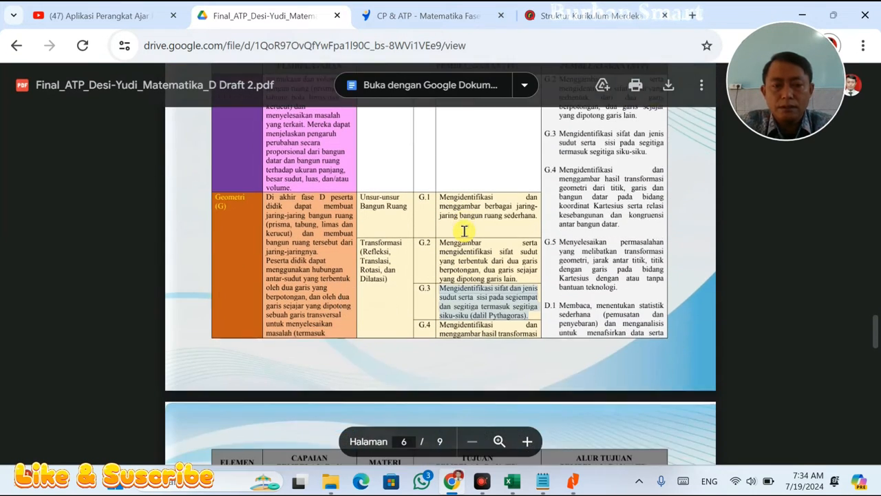
scroll(464, 231, down, 10)
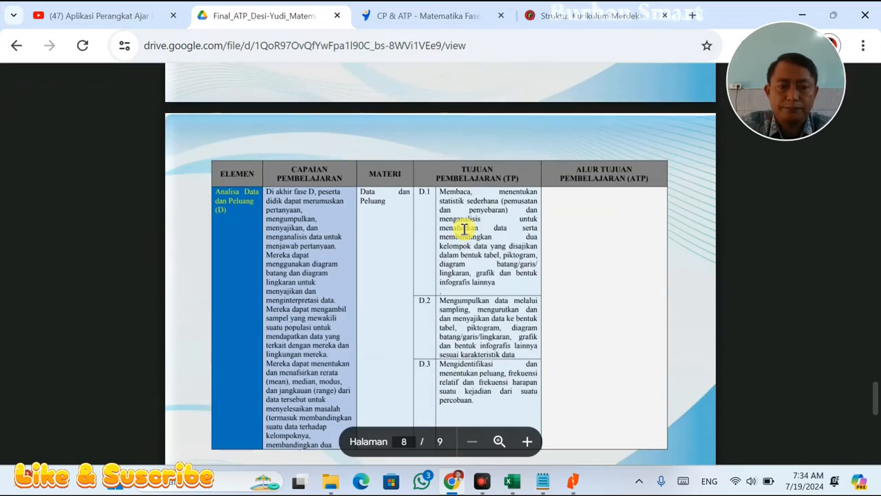
scroll(464, 230, up, 6)
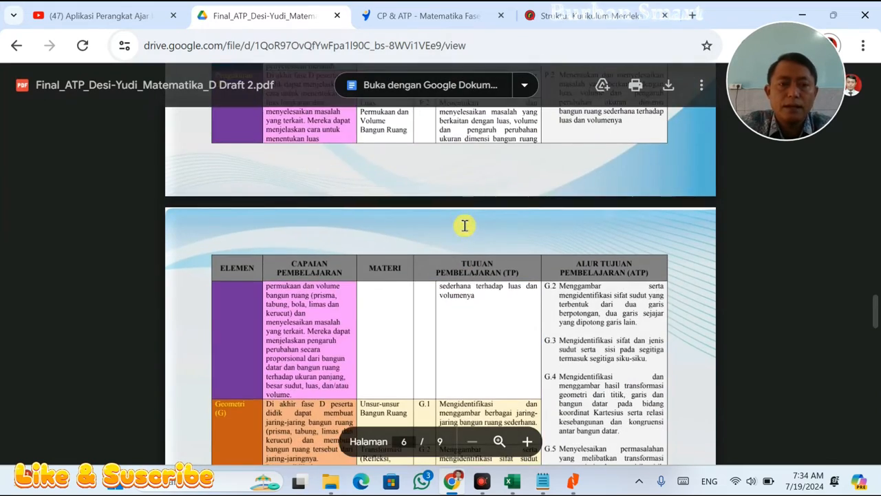
scroll(465, 226, up, 8)
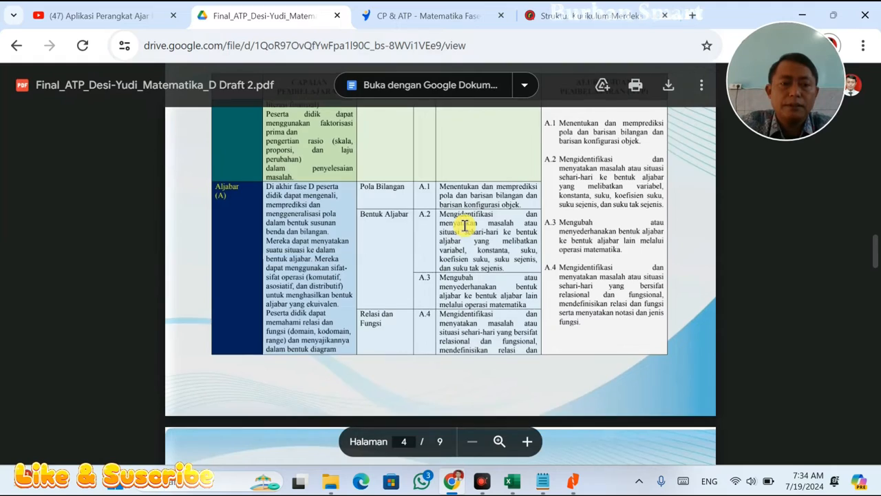
scroll(465, 226, down, 4)
scroll(401, 232, down, 5)
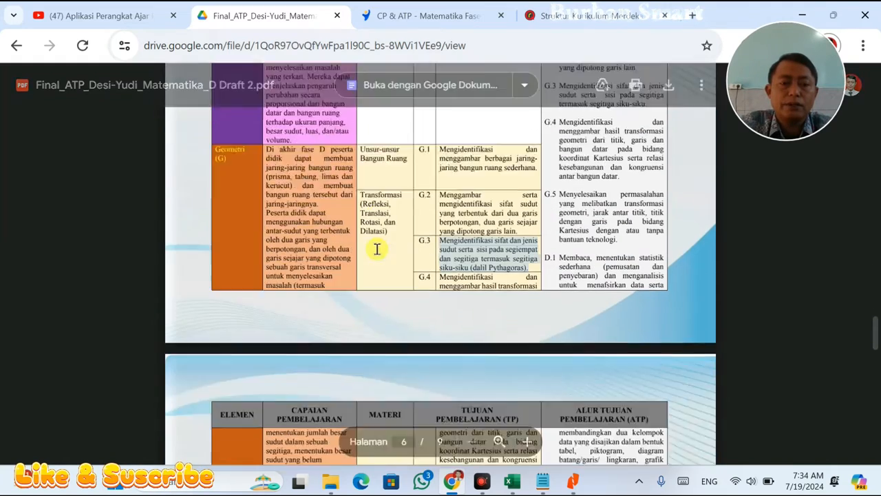
scroll(375, 248, up, 6)
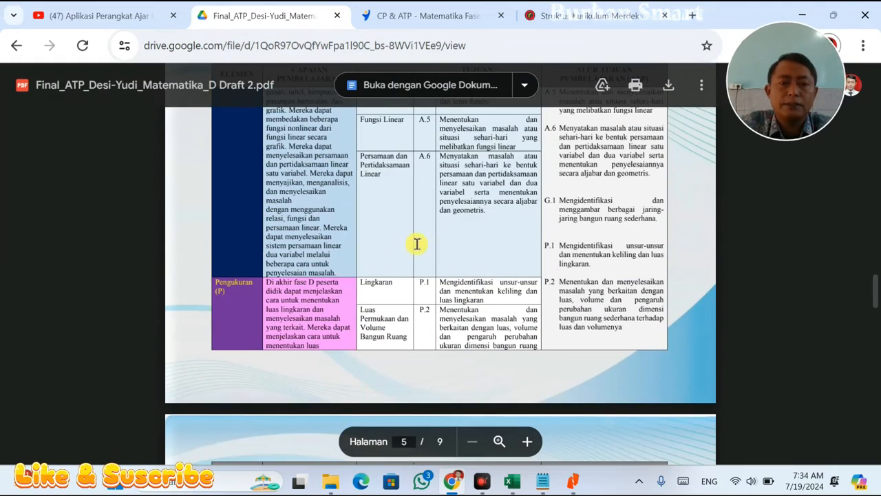
scroll(417, 242, down, 15)
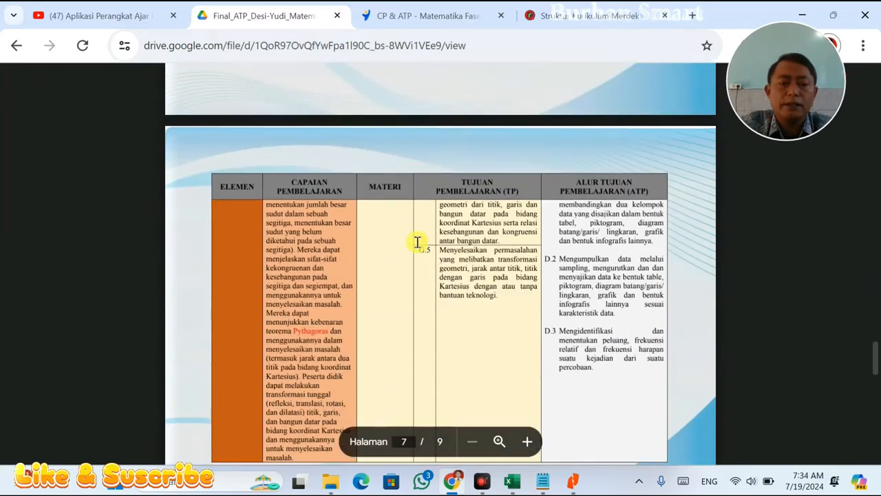
scroll(179, 103, up, 4)
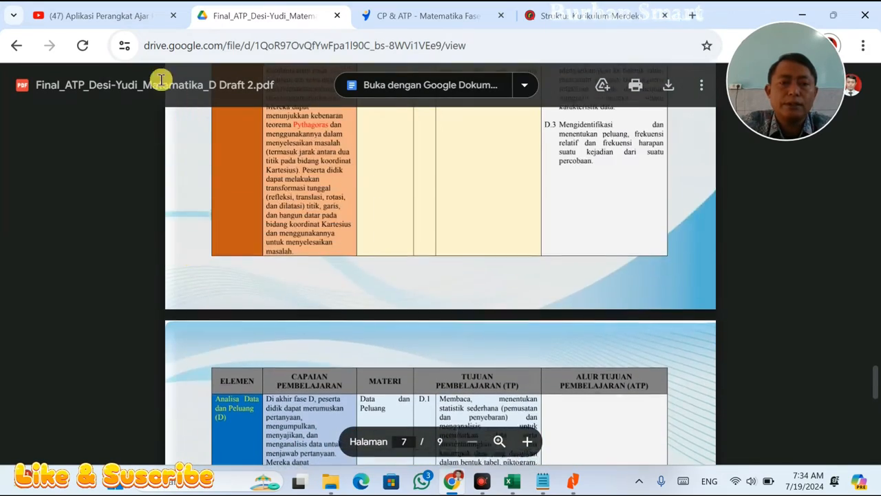
On the CP & ATP Matematika Fase D page, expand Analisis Data dan Peluang and copy its full learning-outcome text
click(420, 15)
scroll(295, 308, down, 3)
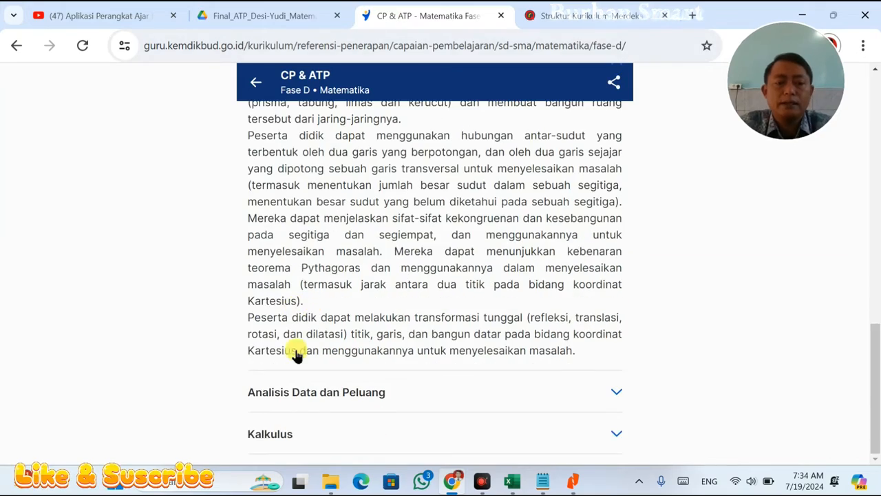
click(354, 398)
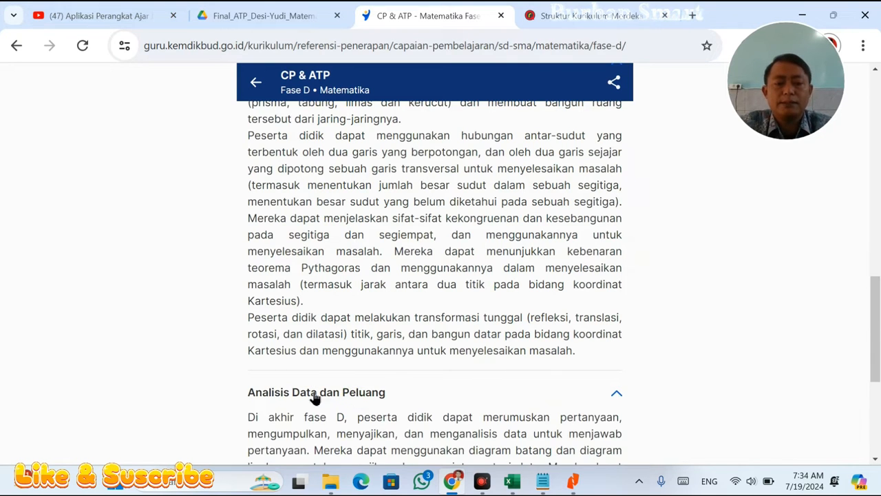
scroll(262, 395, down, 3)
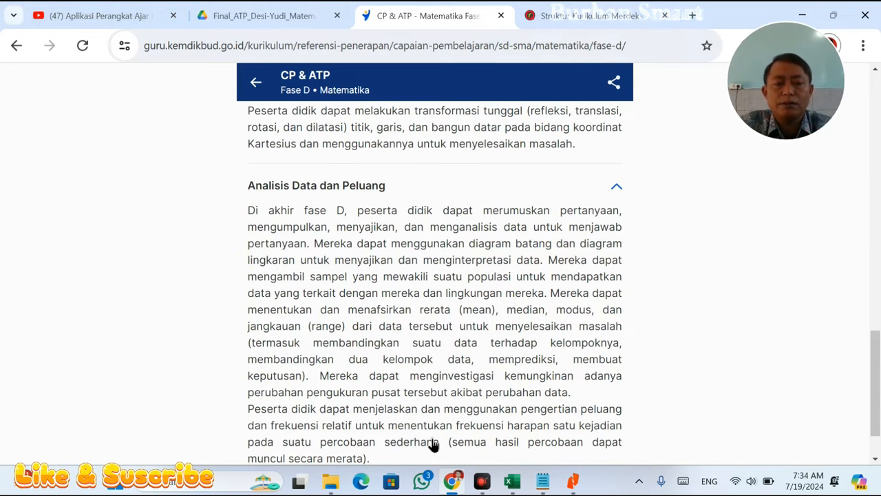
drag(247, 210, 411, 389)
key(ctrl+c)
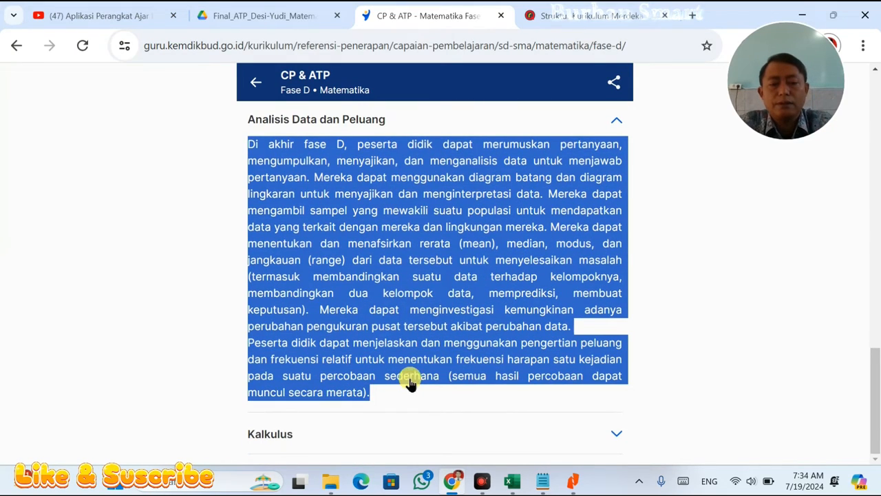
Switch to the Excel workbook and paste the copied learning outcome into the CP ELEMEN cell B23 of the Peluang row
key(alt+Tab)
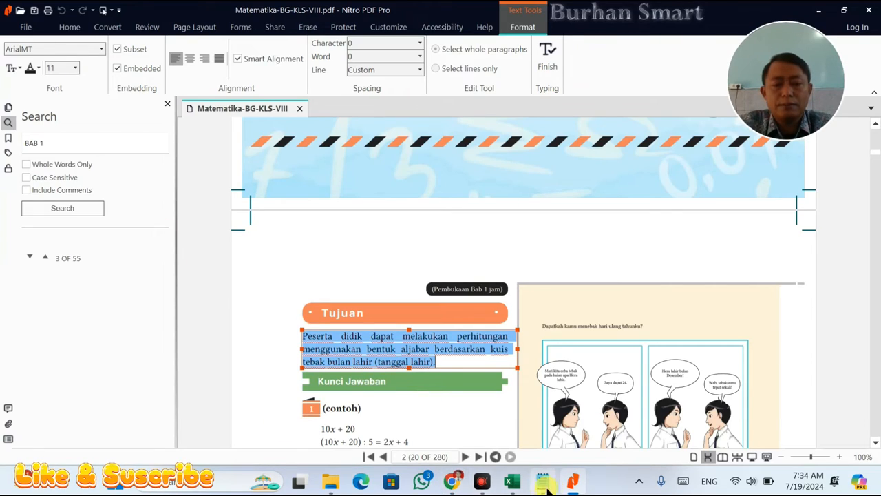
click(513, 483)
click(55, 372)
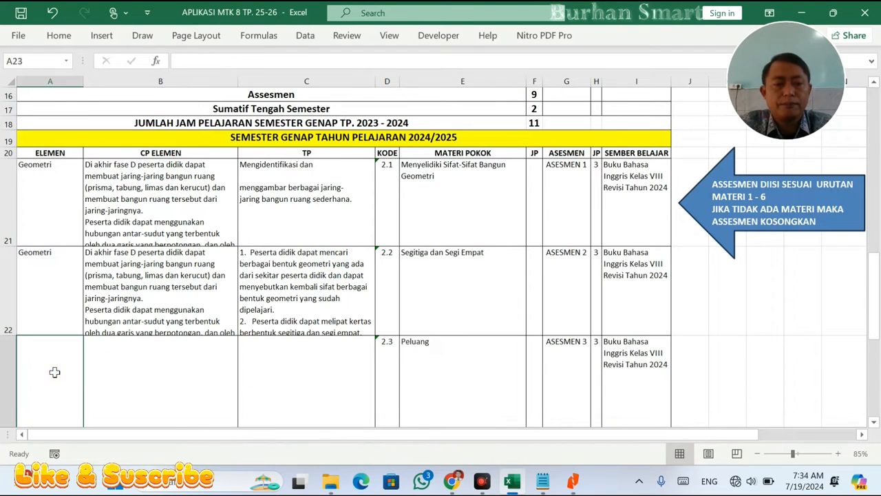
double_click(128, 372)
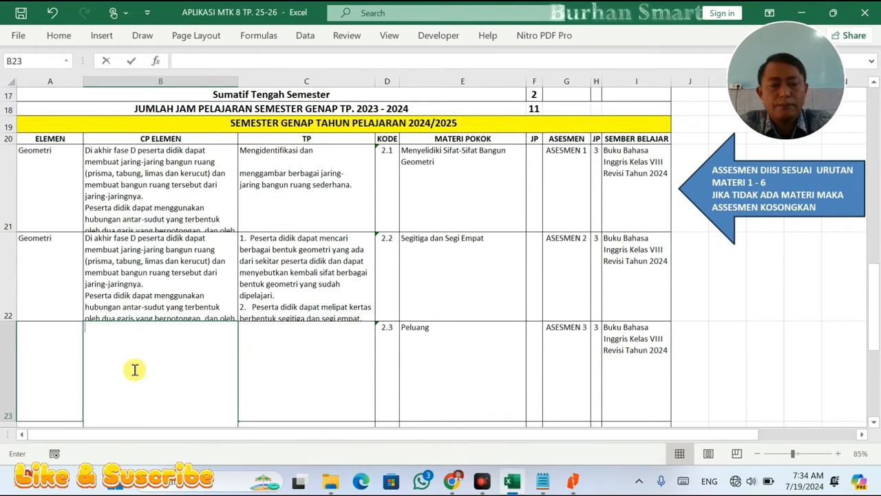
key(ctrl+v)
Copy the heading "Analisis Data dan Peluang" from the CP & ATP page into the ELEMEN cell A23 in Excel
key(alt+Tab)
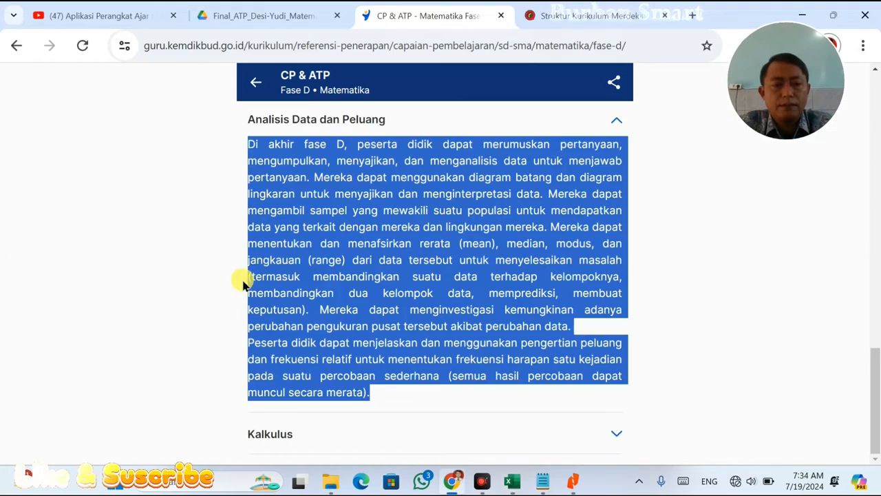
click(213, 176)
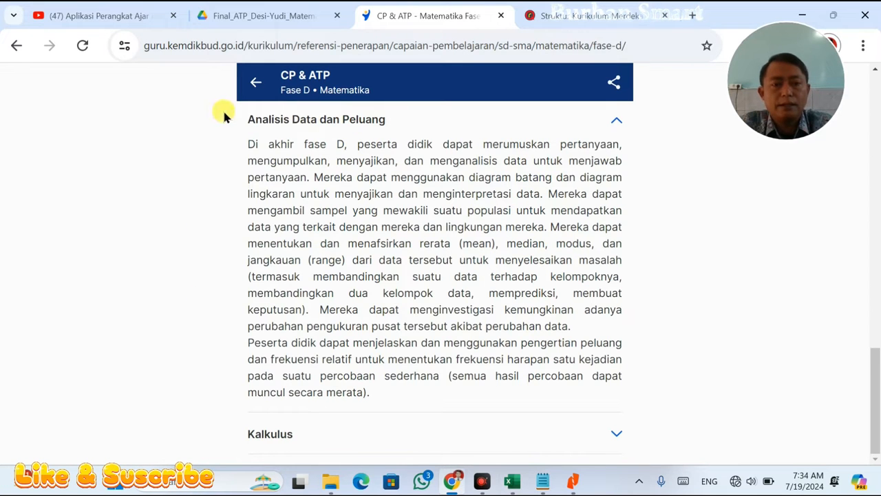
drag(228, 118, 370, 122)
key(alt+Tab)
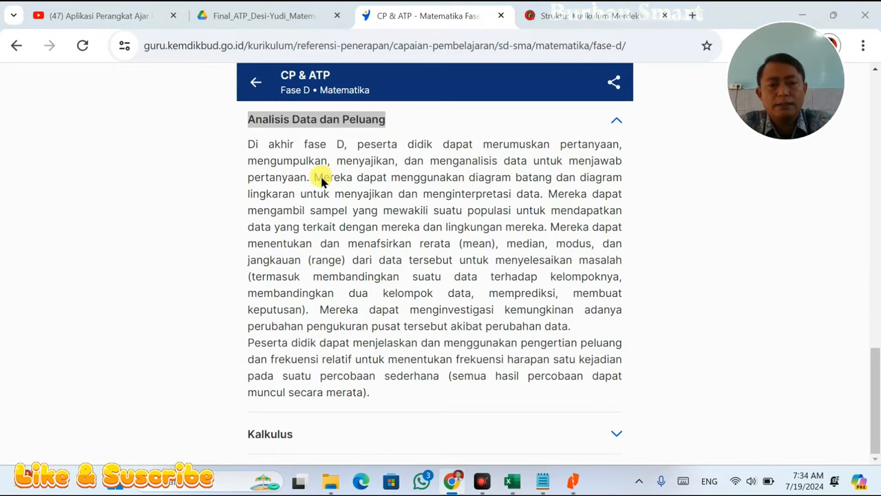
click(44, 353)
text(Analisis Data dan Peluang)
In the ATP PDF in Chrome, find the Analisa Data dan Peluang table and copy the D.1 learning objective text
key(alt+Tab)
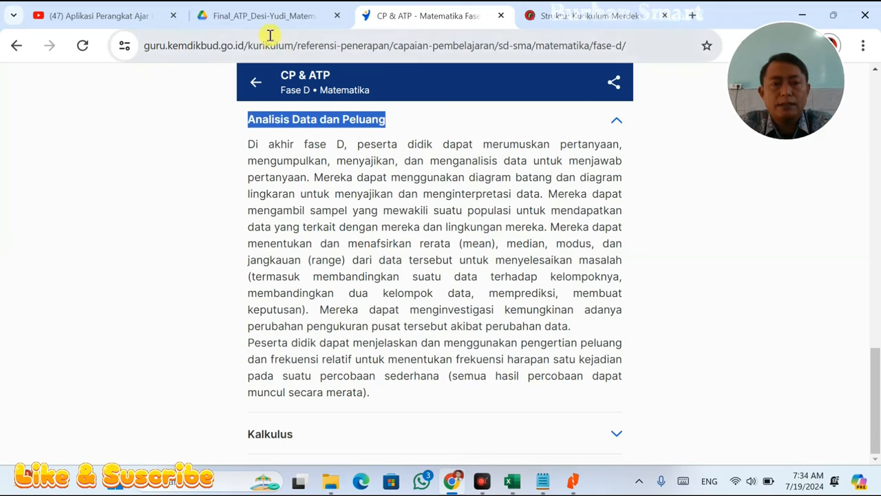
click(265, 15)
scroll(379, 220, down, 3)
scroll(378, 221, down, 8)
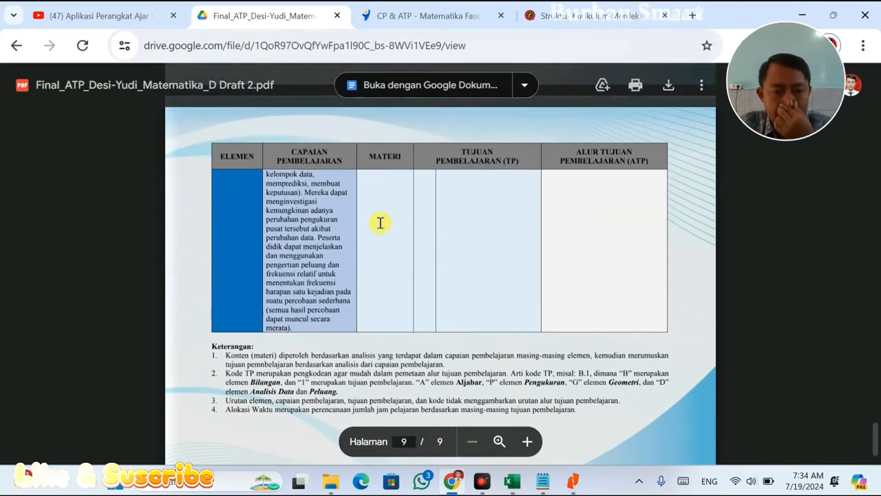
scroll(380, 222, up, 5)
scroll(380, 221, down, 3)
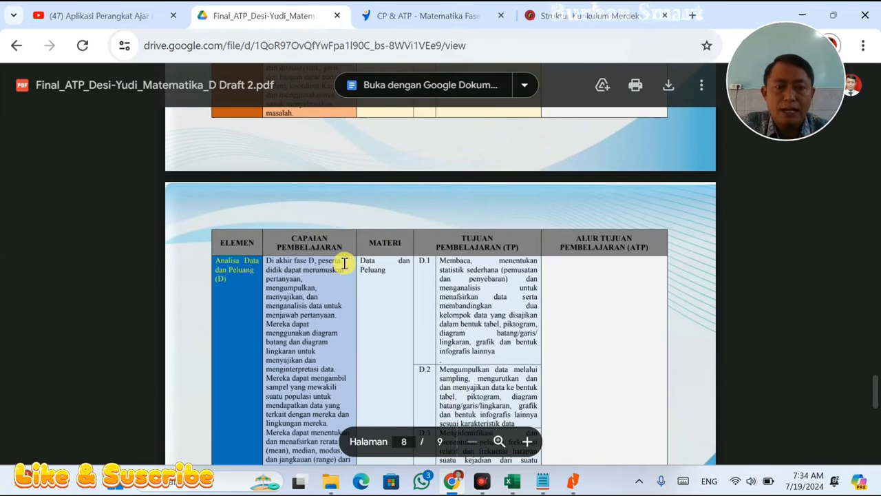
scroll(345, 263, down, 2)
scroll(445, 244, up, 1)
drag(497, 281, 444, 196)
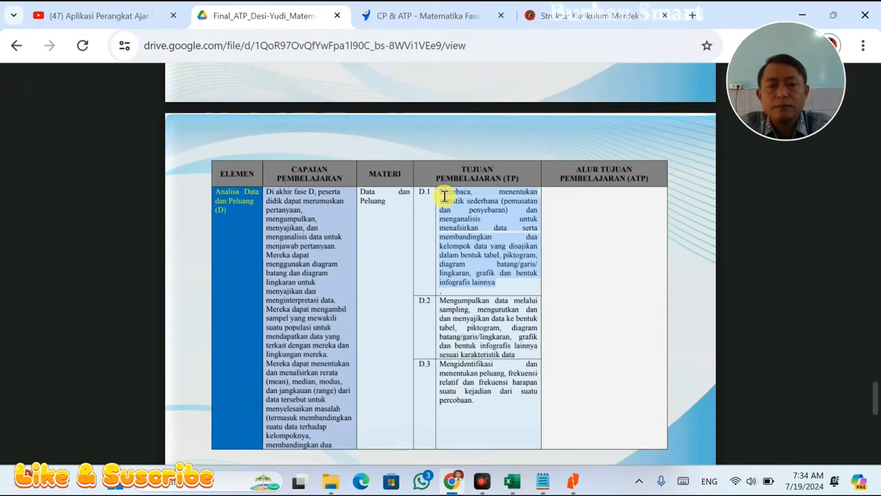
Return to Excel and paste the copied D.1 objective into the TP cell C23 of the Peluang row
key(alt+Tab)
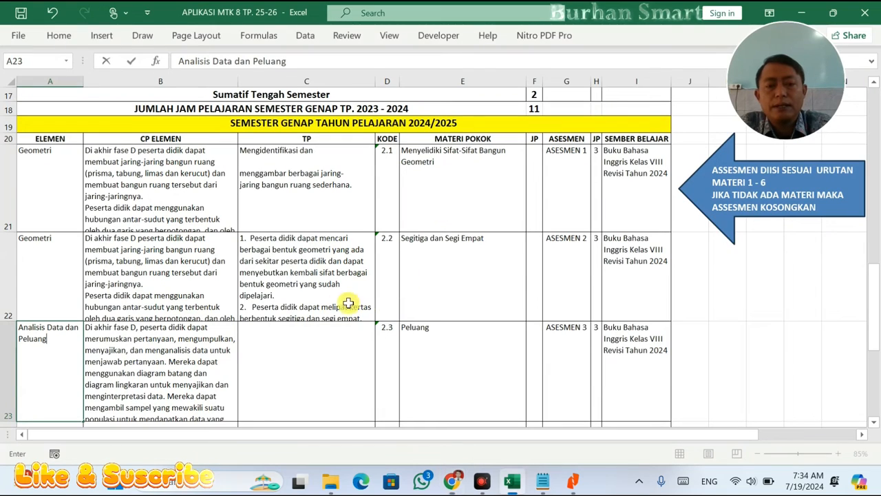
double_click(292, 350)
key(ctrl+v)
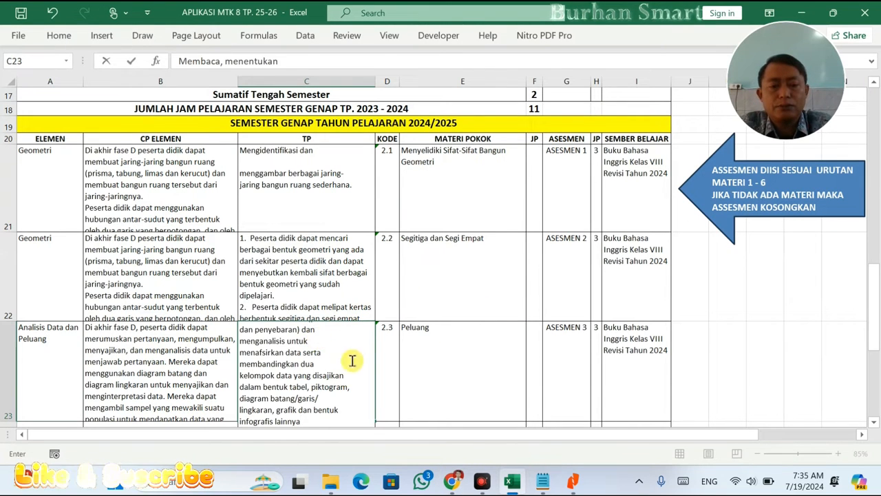
In the TP cell C23, remove the line breaks from the objective's opening lines, from "Membaca, menentukan" through "menganalisis untuk"
click(323, 350)
key(Up)
key(Up)
key(Up)
key(Up)
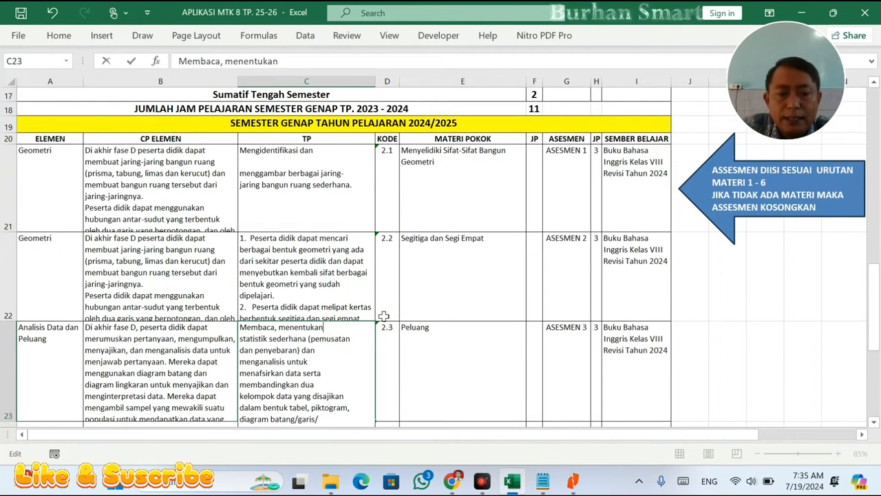
key(Delete)
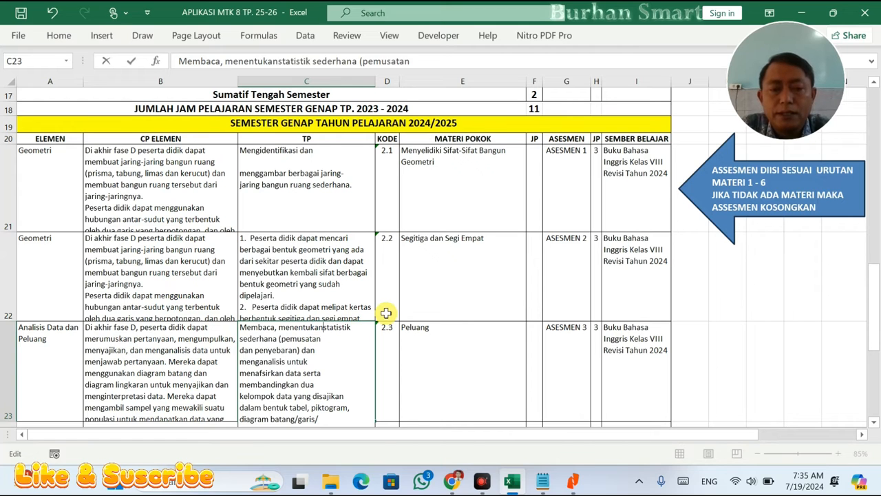
key(Down)
key(Delete)
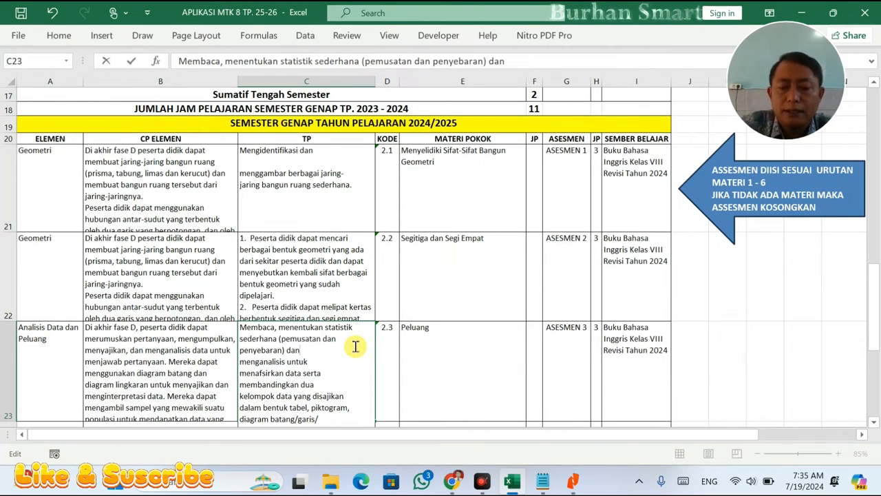
key(Delete)
key(Down)
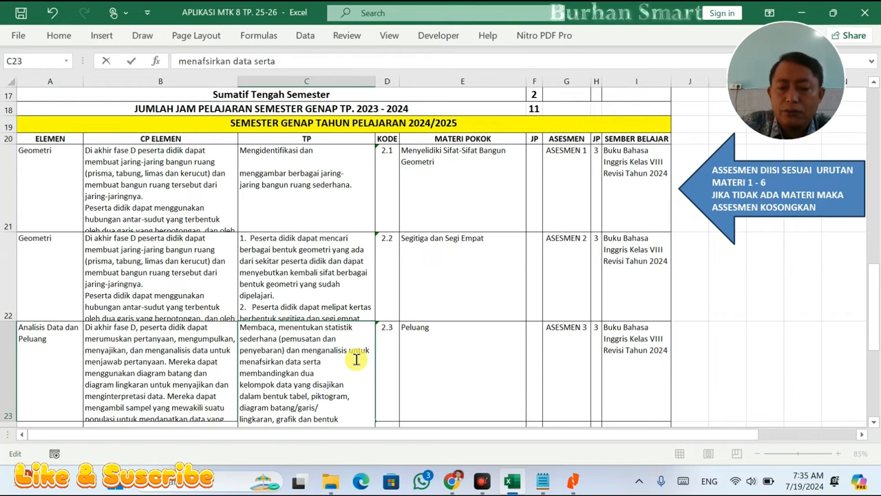
Join the remaining broken lines of the objective in C23, from "menafsirkan data serta" through "infografis lainnya", into continuous text
key(Delete)
key(Down)
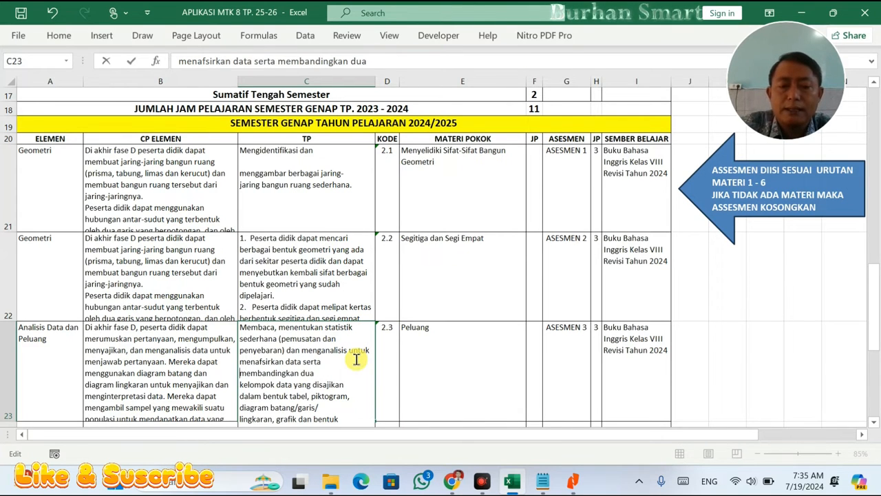
key(Delete)
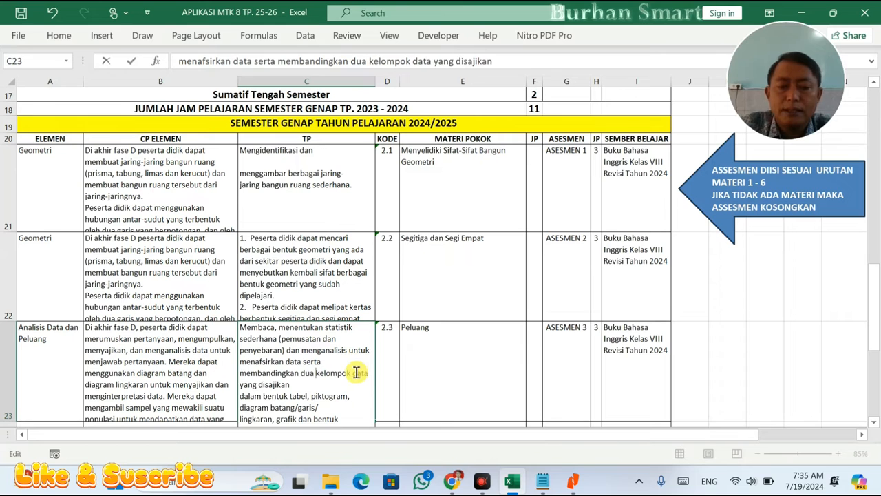
click(350, 375)
key(Delete)
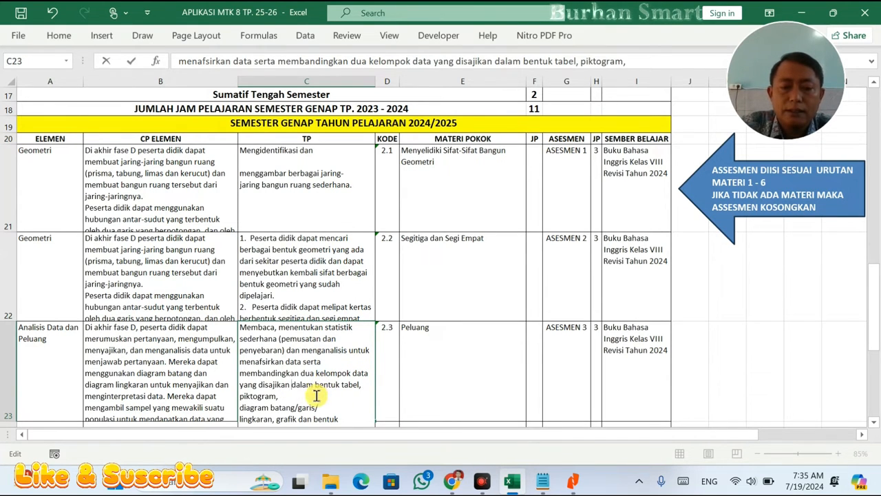
key(Delete)
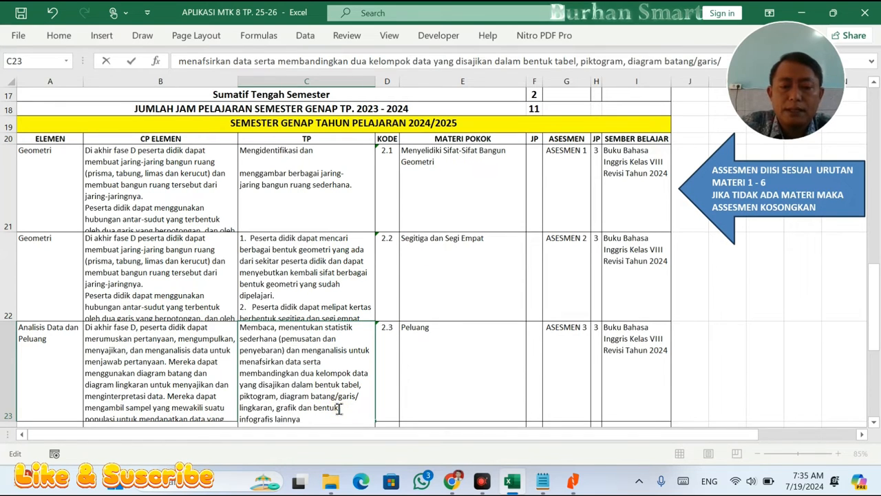
click(339, 409)
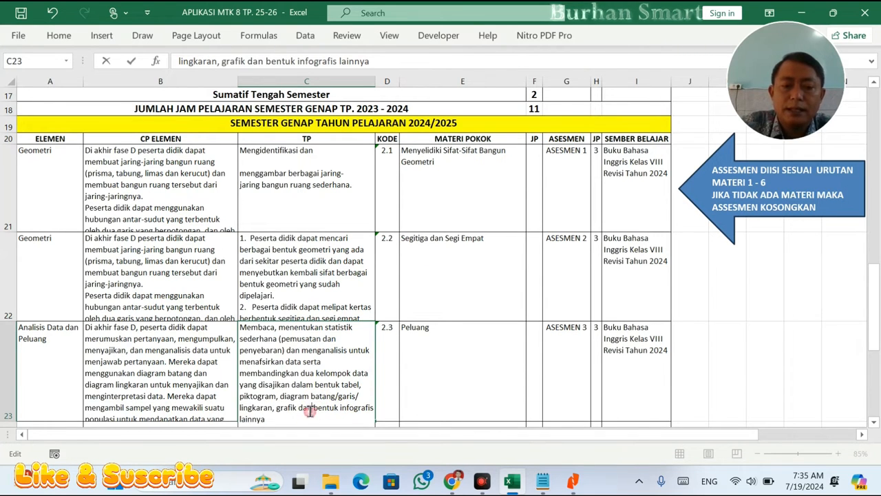
double_click(358, 237)
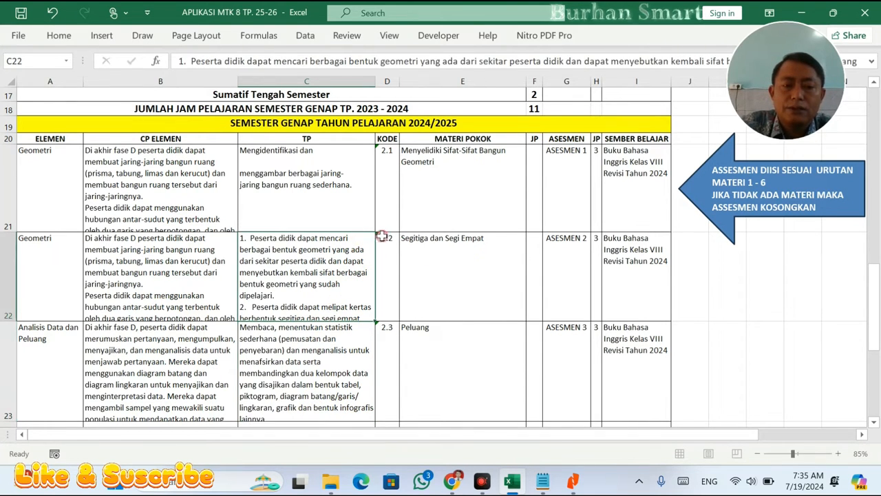
key(Delete)
key(ctrl+z)
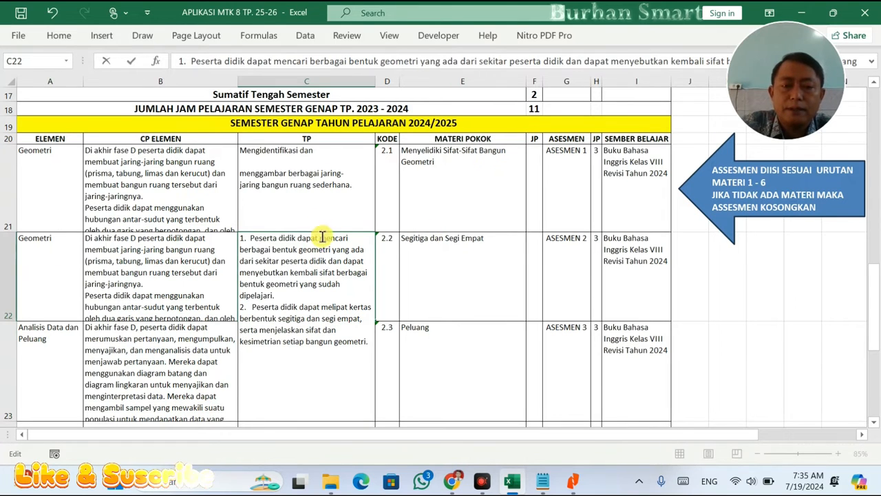
click(365, 246)
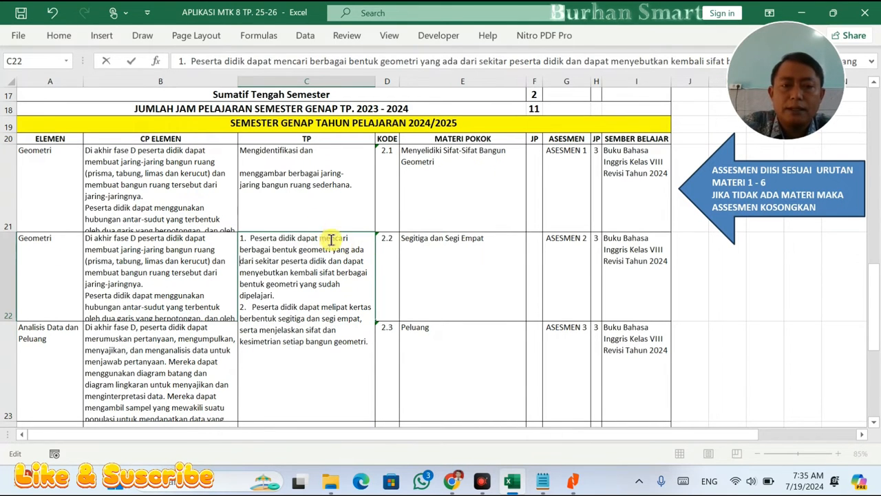
Remove the line breaks in the TP cell C21 so the objective reads "Mengidentifikasi dan menggambar berbagai jaring-jaring bangun ruang sederhana."
click(323, 164)
double_click(326, 153)
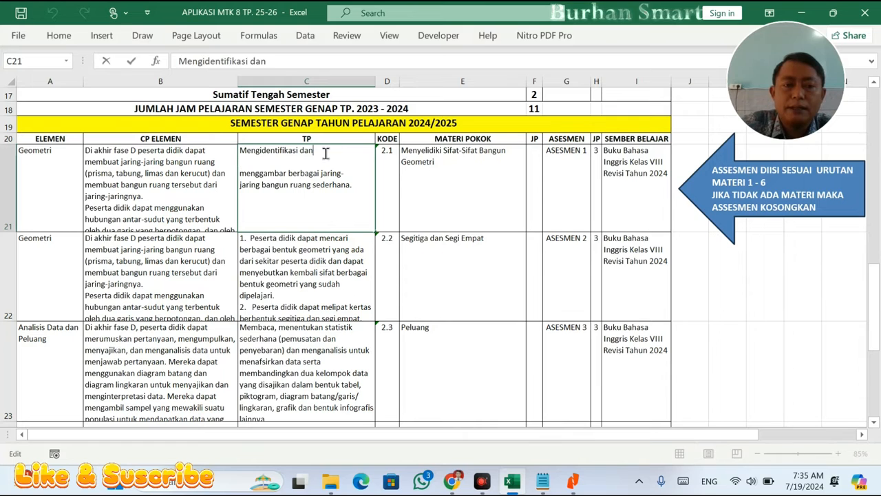
key(Delete)
key(Delete)
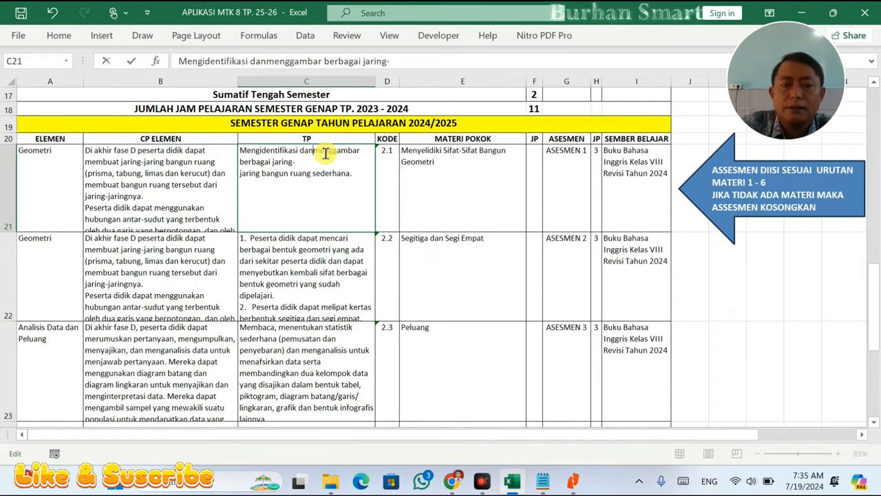
key(Delete)
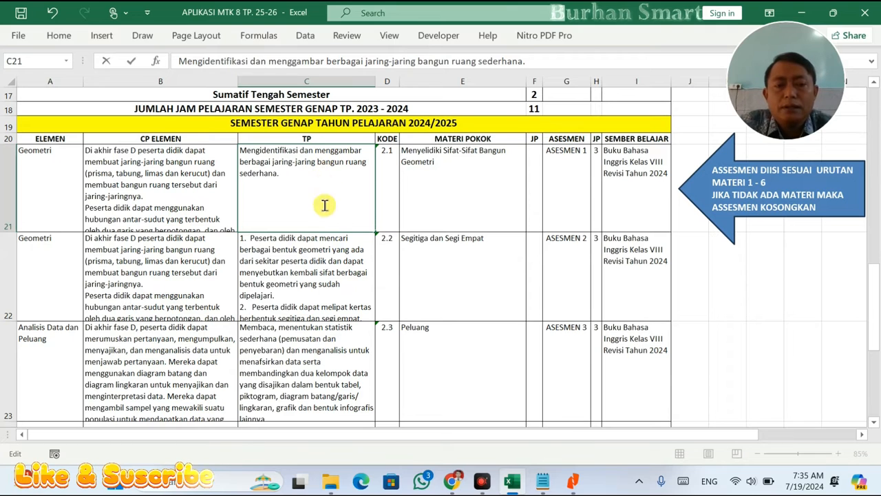
scroll(325, 231, down, 1)
double_click(350, 239)
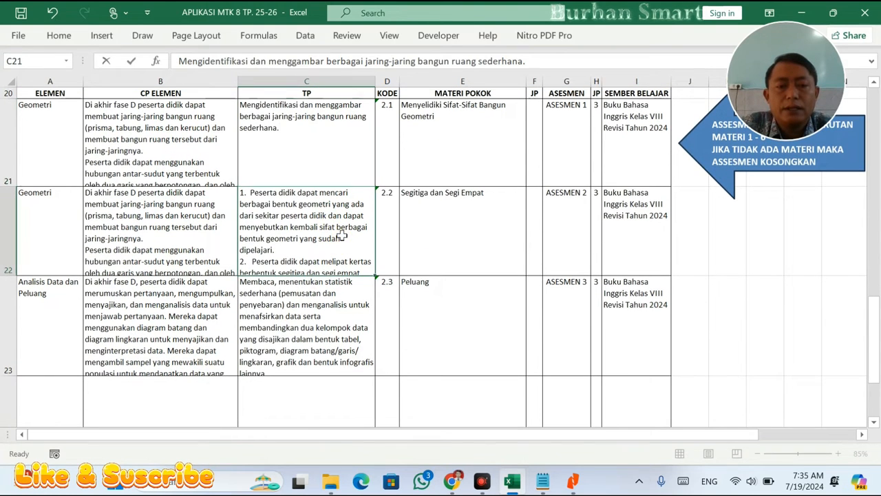
click(433, 332)
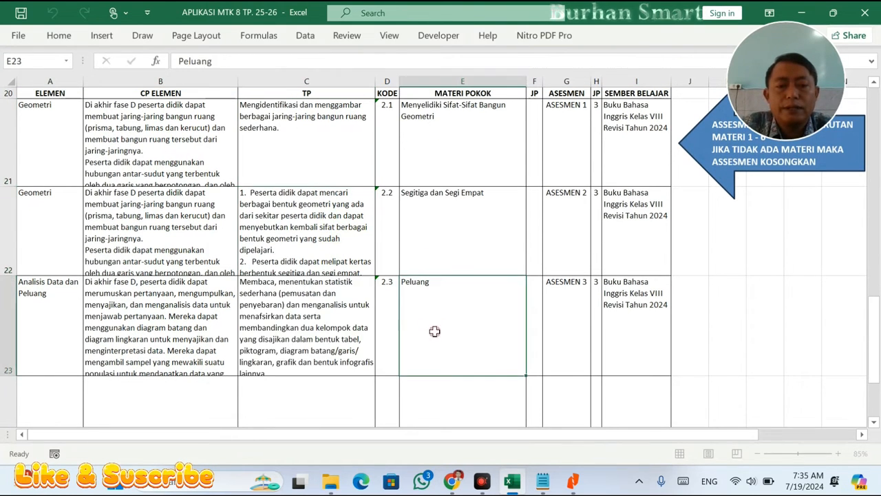
double_click(350, 317)
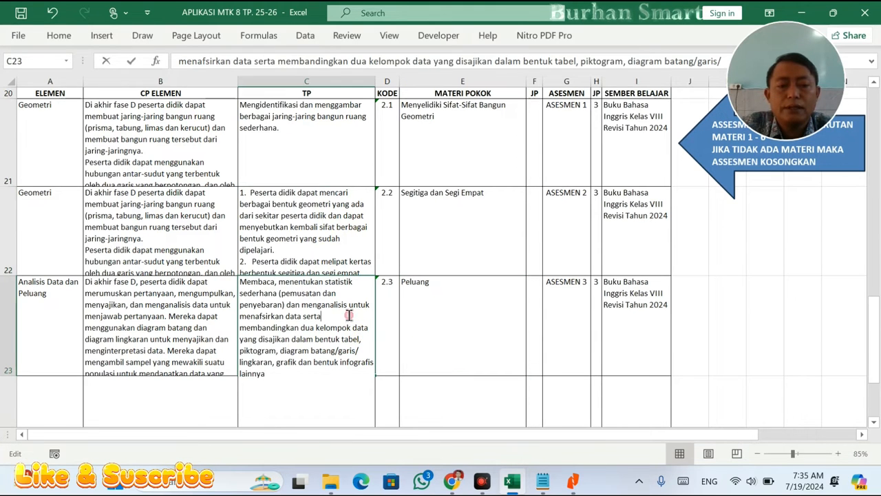
key(Delete)
click(407, 303)
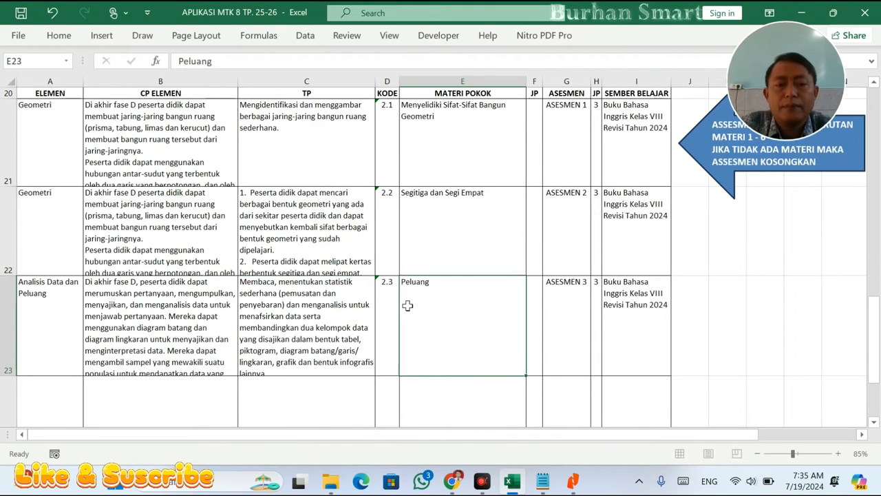
In the first-semester TP cell C10, remove all line breaks from the algebra objective beginning "Mengidentifikasi dan menyatakan masalah atau"
scroll(407, 305, up, 10)
click(348, 282)
double_click(348, 282)
key(Delete)
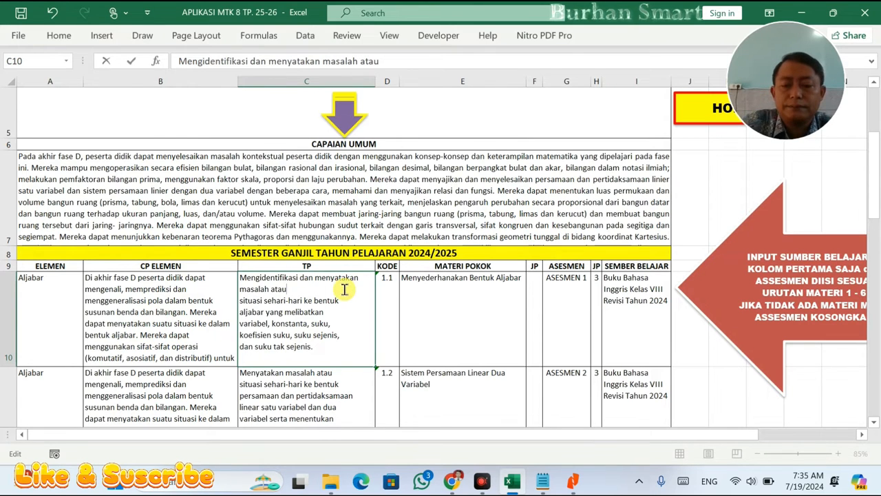
key(Delete)
click(346, 301)
key(Delete)
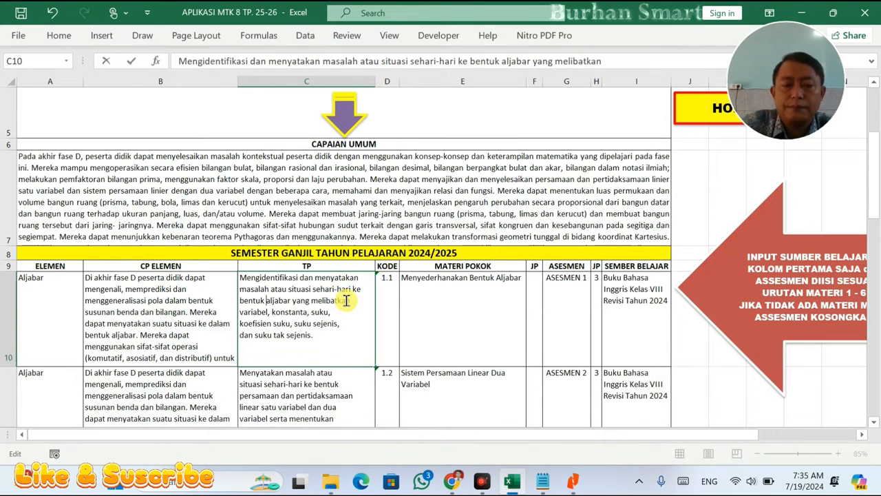
key(Delete)
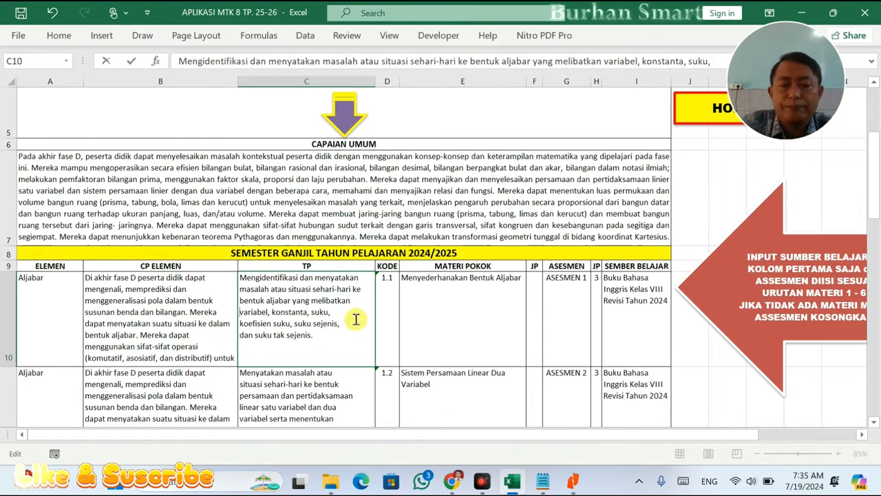
click(354, 319)
key(Delete)
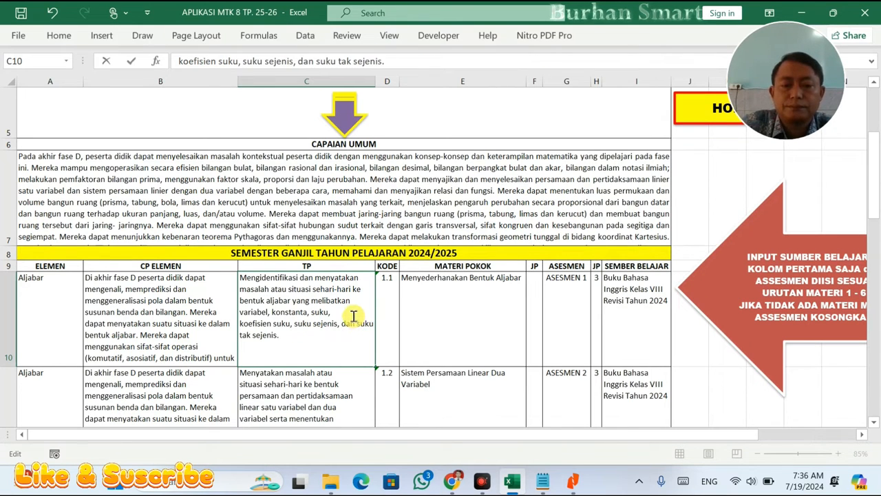
click(353, 315)
key(Delete)
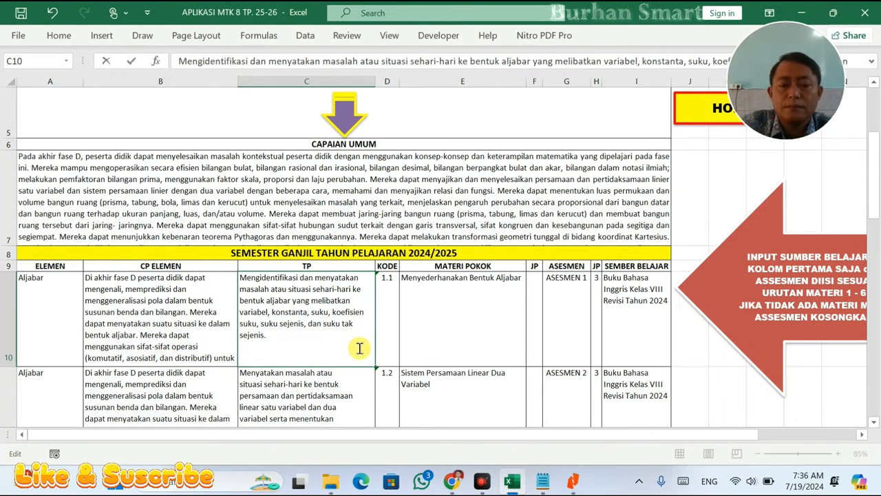
Join the broken lines of the objective in the TP cell C11, beginning "Menyatakan masalah atau situasi sehari-hari", into continuous text
scroll(359, 348, down, 1)
click(358, 212)
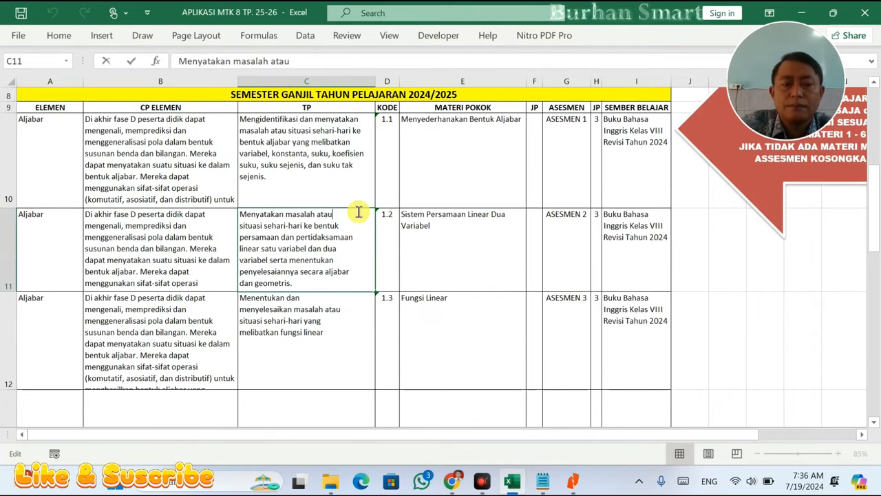
key(Delete)
key(Return)
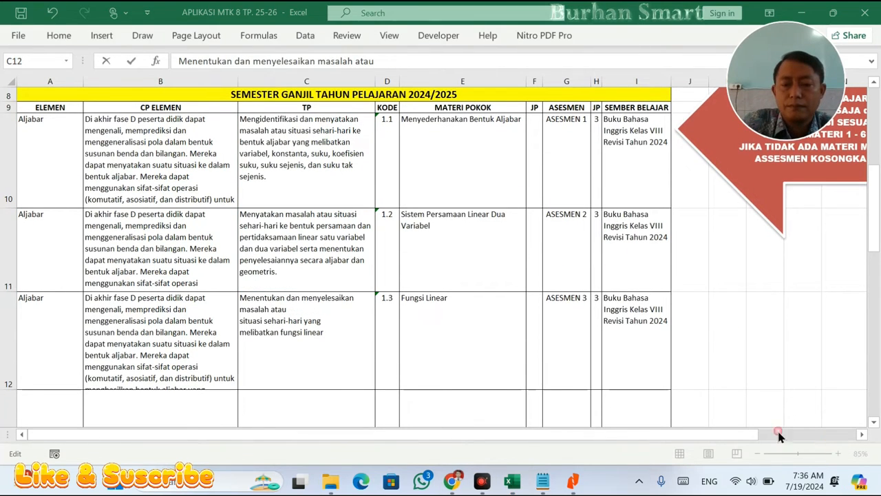
Remove the line breaks in the TP cell C12 so the objective reads "Menentukan dan menyelesaikan masalah atau situasi sehari-hari yang melibatkan fungsi linear"
click(341, 313)
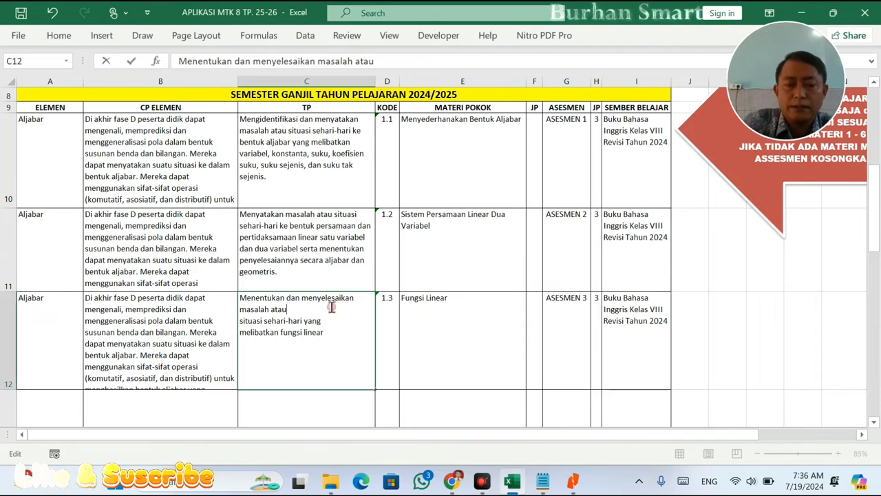
key(Delete)
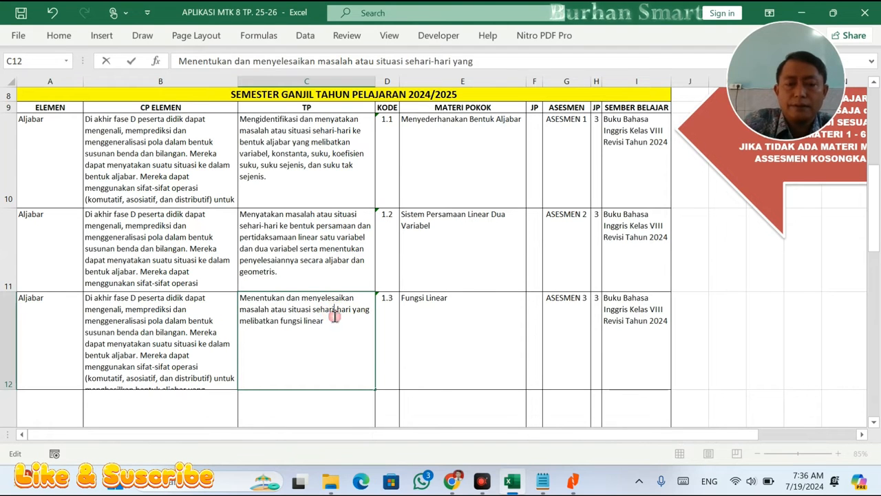
click(518, 316)
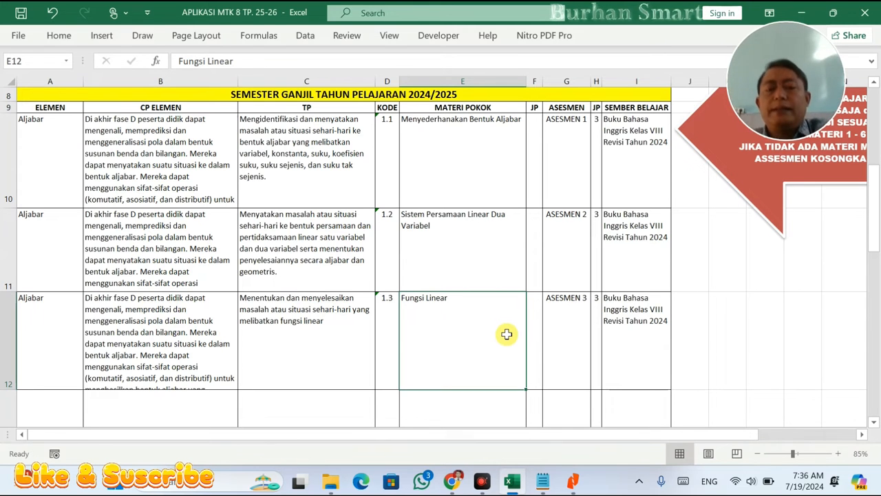
Resize the sheet tab area of the workbook so the tabs from INPUT DATA to PjBL2 are shown
click(541, 145)
scroll(618, 198, up, 3)
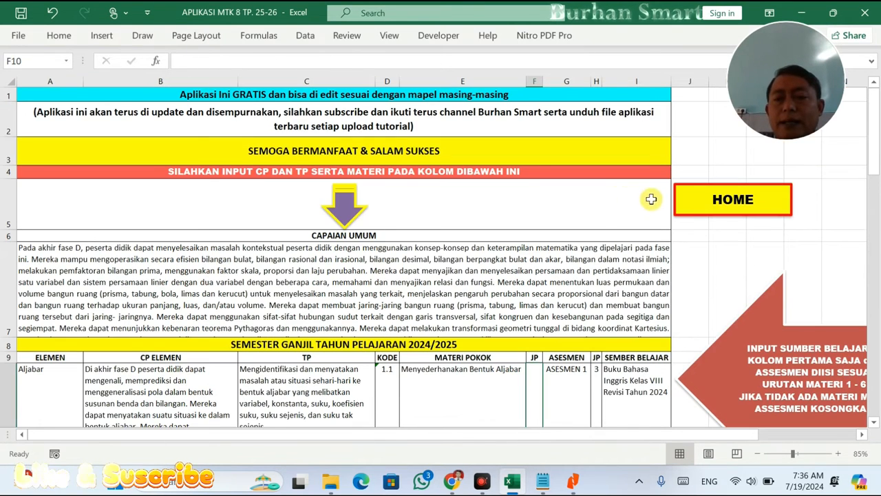
drag(8, 436, 660, 434)
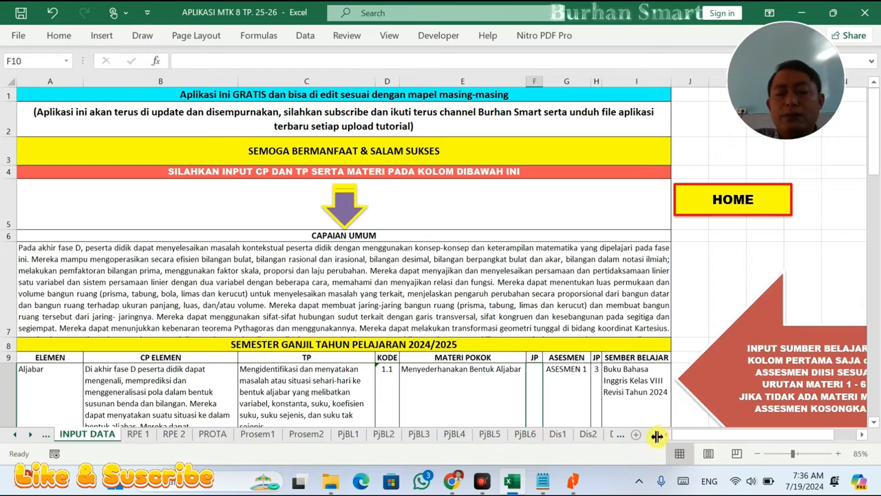
drag(645, 434, 559, 434)
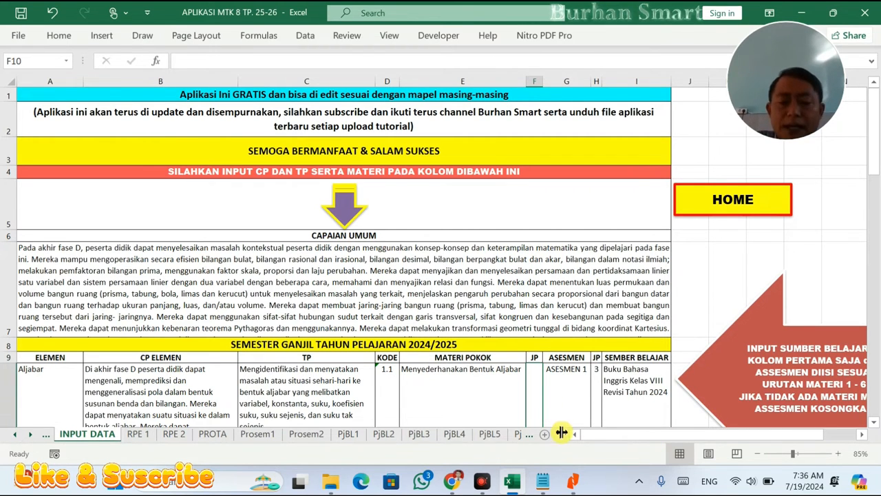
drag(561, 433, 446, 434)
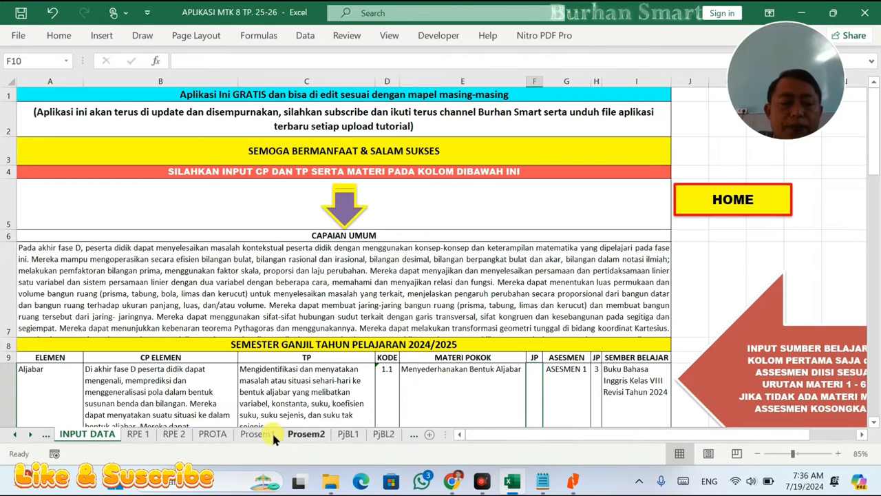
Open the RPE 1 sheet and examine its effective-weeks plan down to the effective teaching hours calculation
click(138, 434)
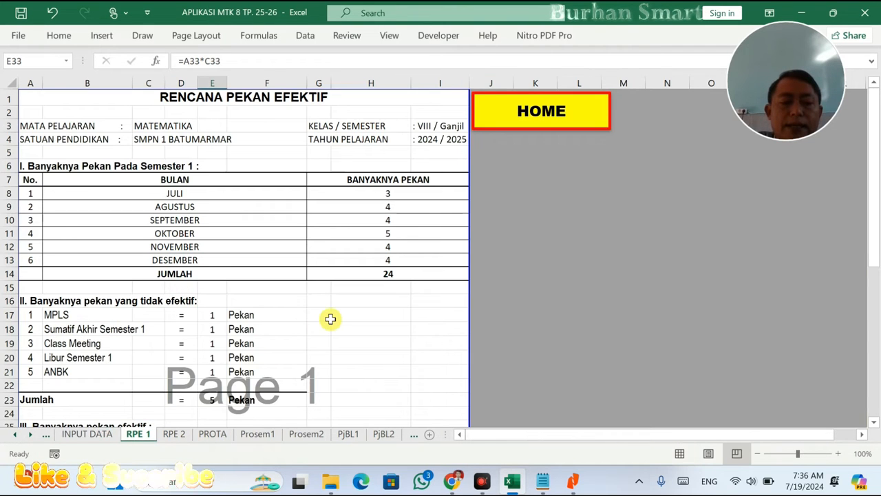
scroll(329, 319, down, 4)
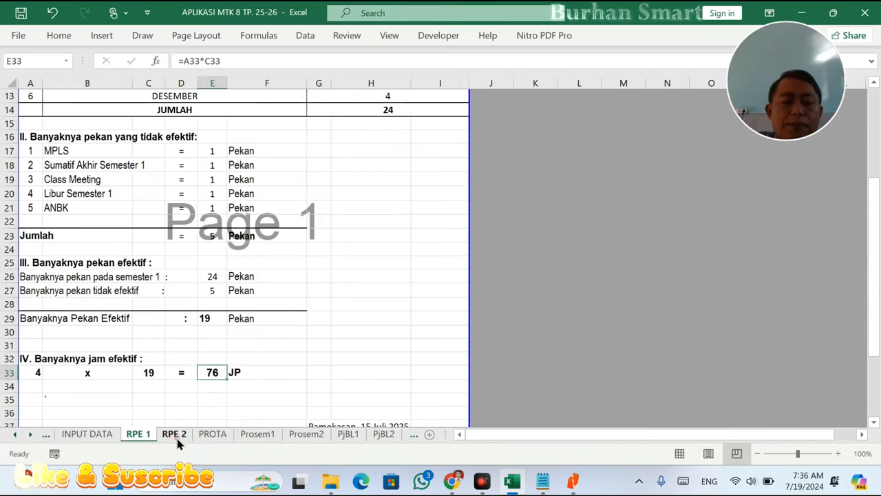
Open the RPE 2 sheet and examine its effective teaching hours calculation in row 34
click(175, 434)
scroll(241, 365, down, 4)
scroll(241, 367, down, 1)
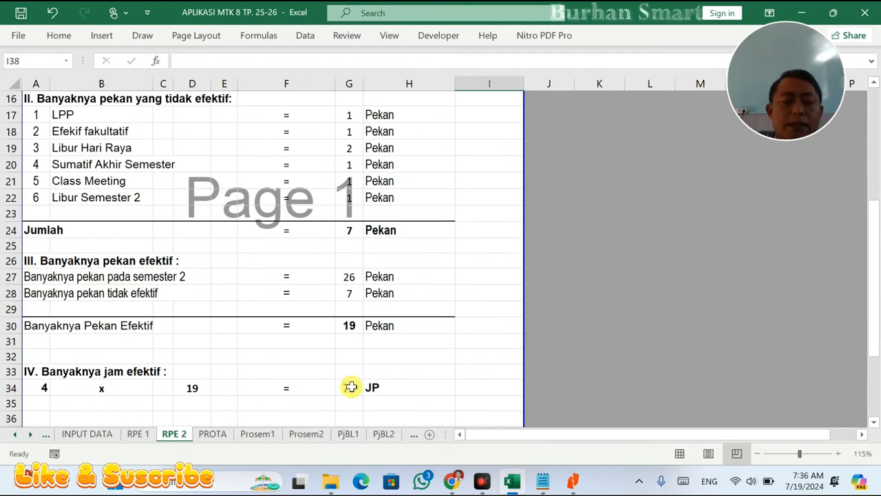
click(349, 387)
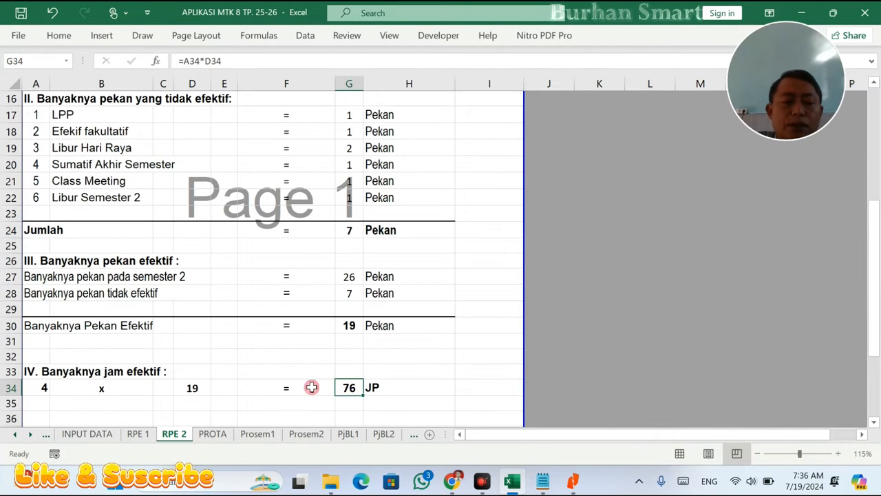
click(41, 387)
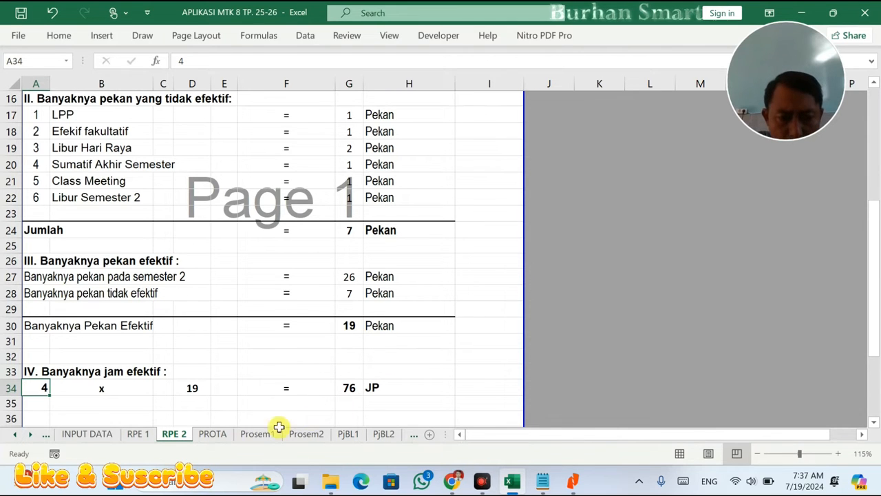
In the INPUT DATA sheet, set the assessment JP of the three SEMESTER GANJIL assessments (H10:H12) to 2 each
click(87, 434)
scroll(490, 275, down, 10)
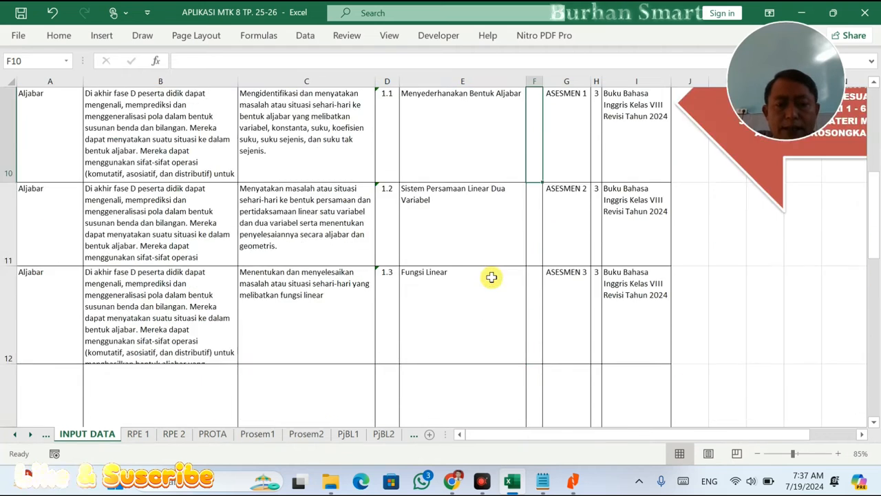
scroll(551, 261, up, 1)
scroll(552, 260, up, 8)
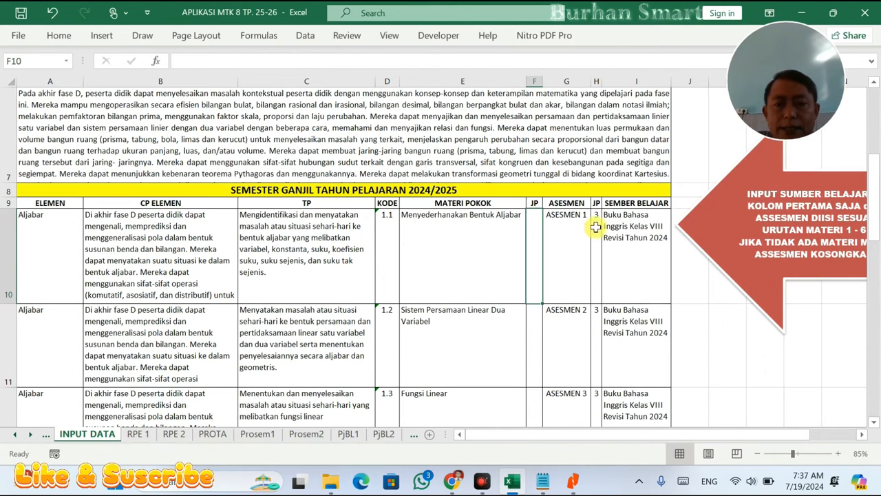
click(596, 222)
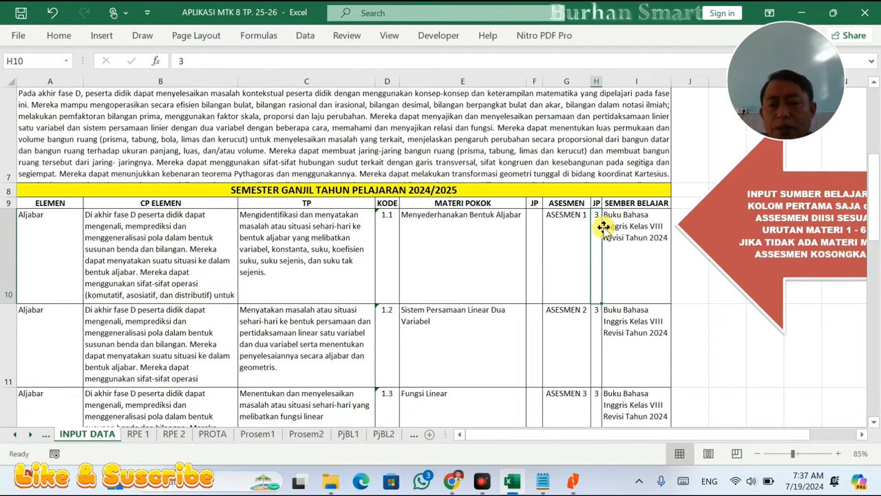
key(Return)
text(2)
key(Return)
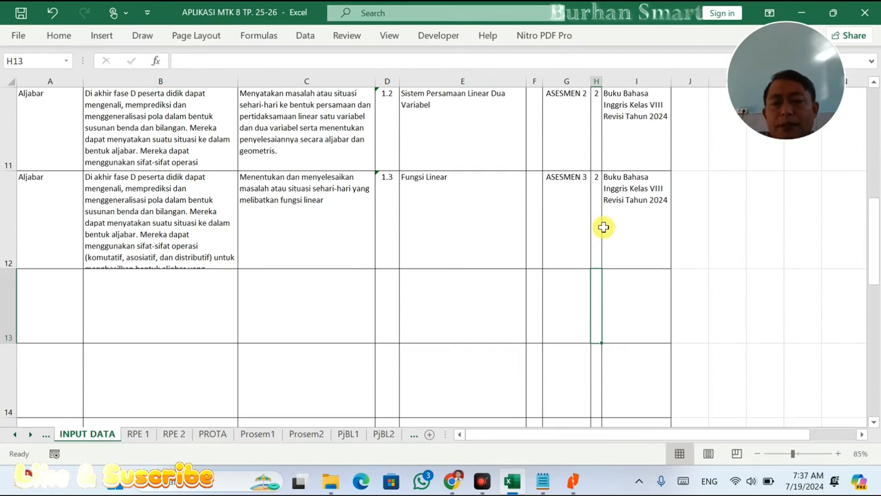
text(2)
key(Return)
Set the assessment JP of the three SEMESTER GENAP assessments (H21:H23) to 2 each
scroll(591, 203, down, 2)
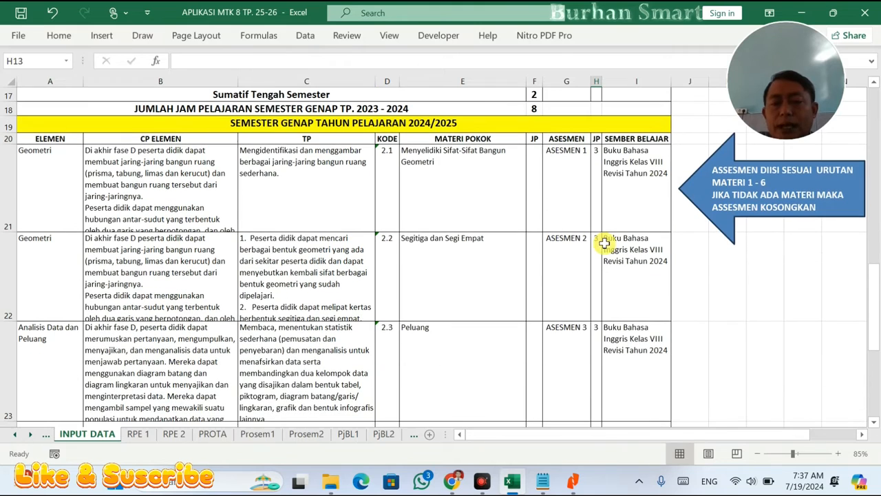
click(594, 173)
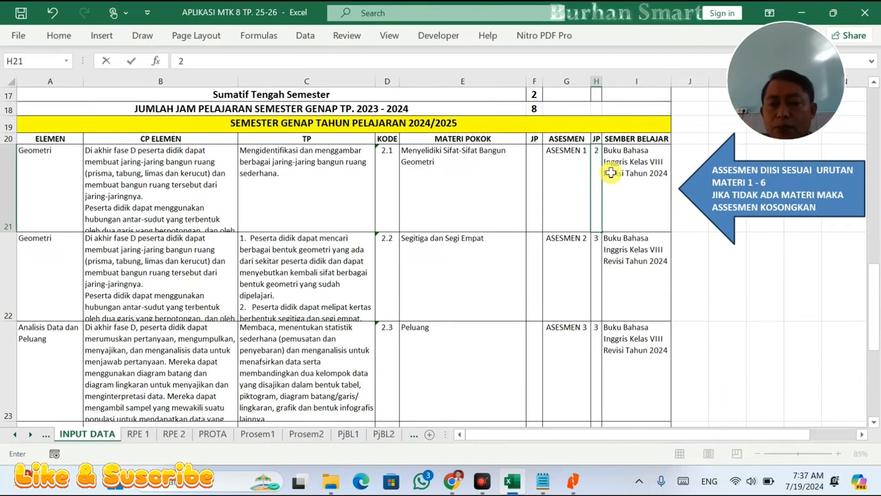
key(Return)
key(Return)
key(Return)
click(611, 172)
Examine the Assesmen, Sumatif Tengah Semester and total hours cells F16 to F18 against the SEMESTER GANJIL rows
scroll(604, 172, up, 10)
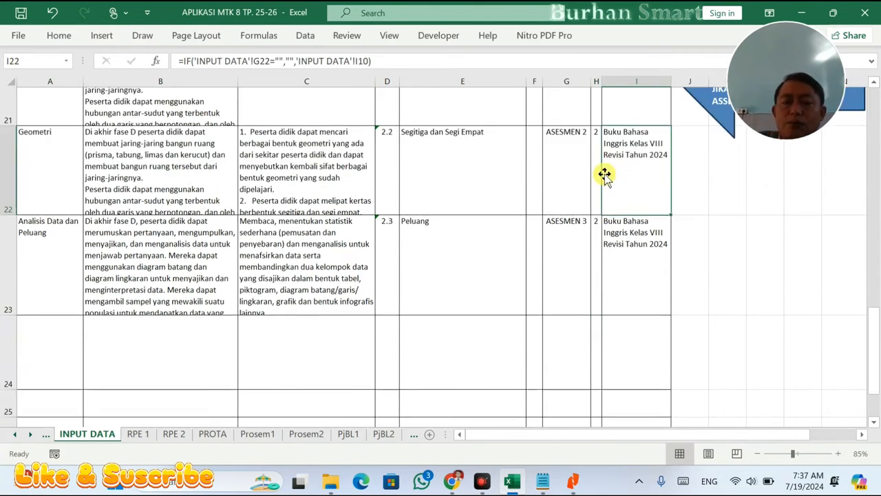
scroll(591, 266, down, 4)
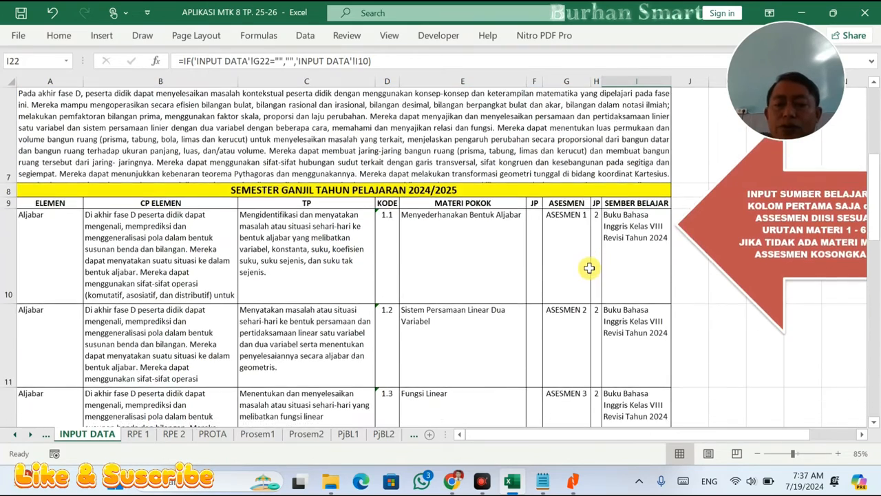
click(541, 98)
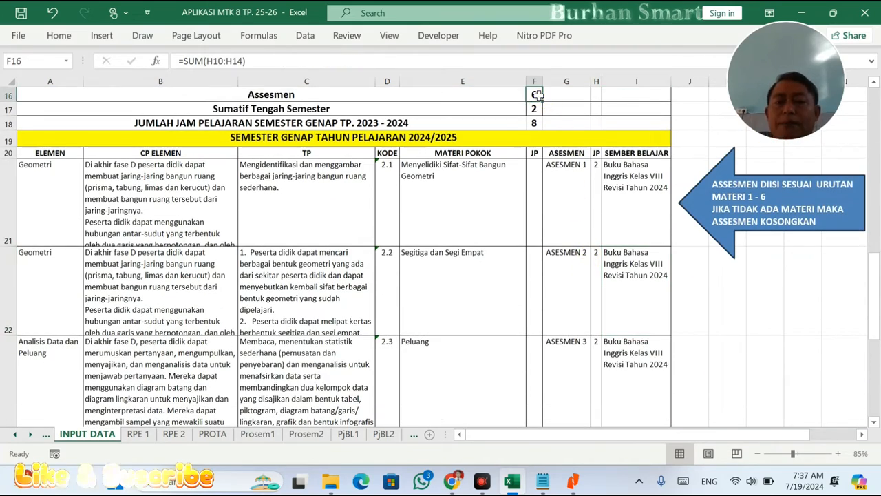
scroll(459, 135, up, 2)
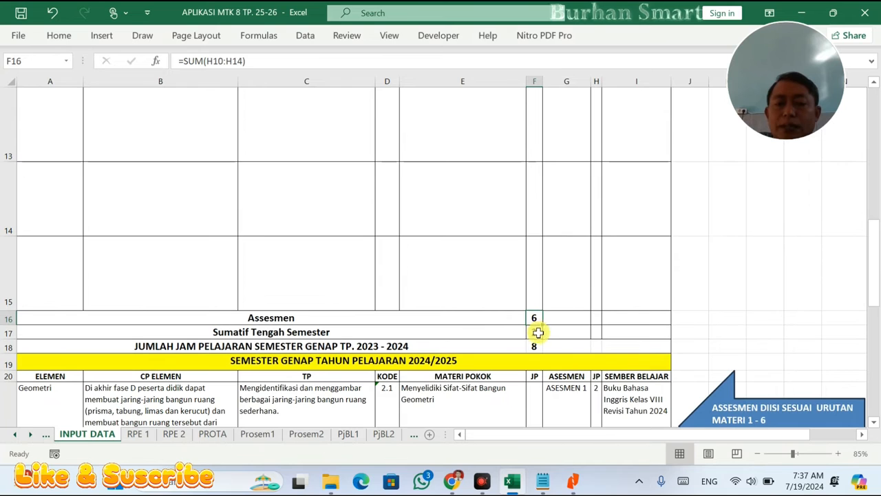
click(536, 334)
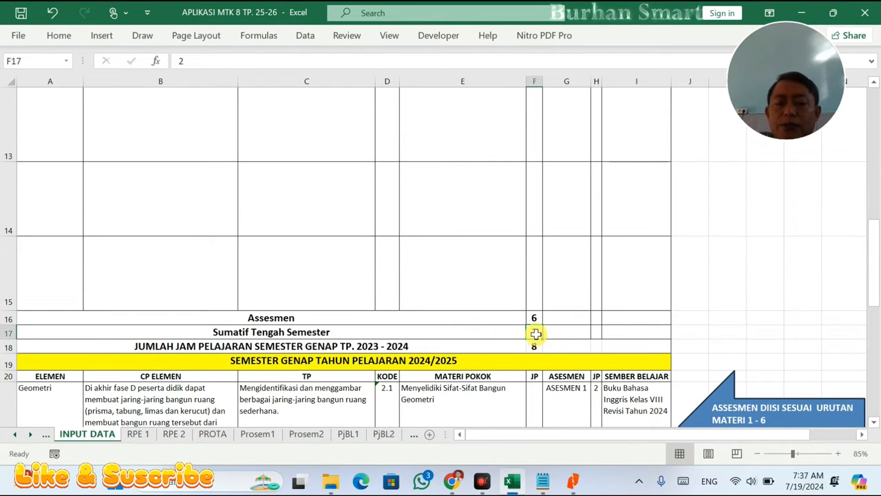
key(Down)
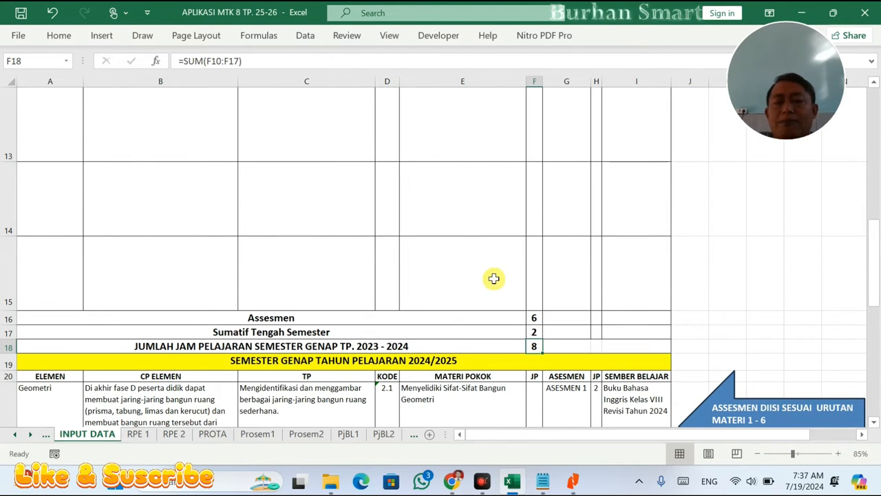
scroll(494, 278, up, 3)
scroll(437, 268, down, 5)
scroll(547, 213, up, 1)
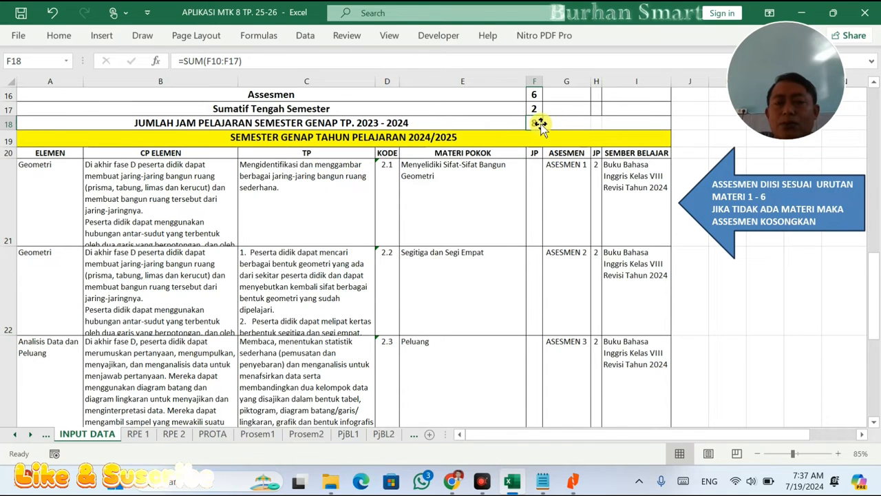
scroll(538, 120, up, 5)
scroll(542, 130, up, 2)
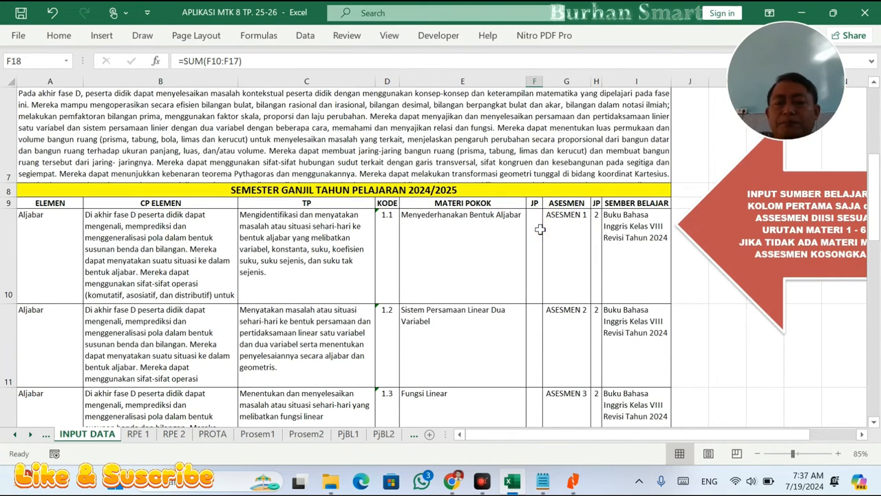
Set the JP of the three SEMESTER GANJIL topics (F10:F12) to 20 each, leaving F13 empty
click(540, 230)
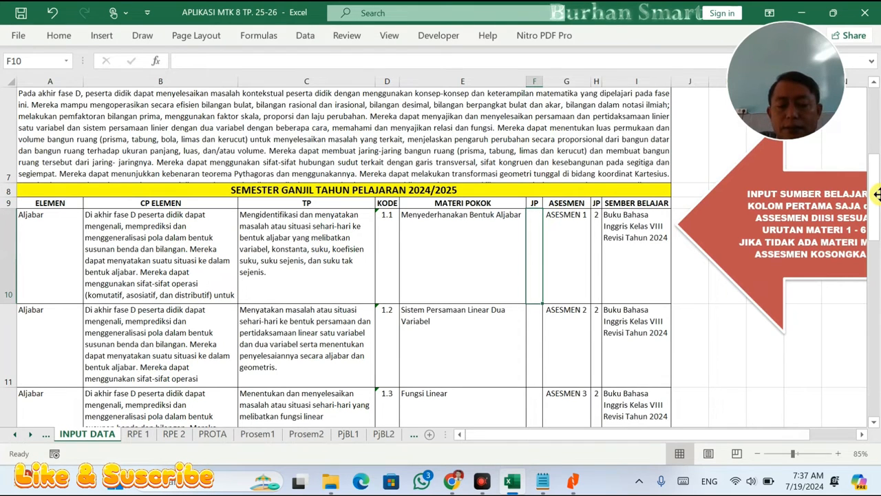
text(20)
key(Return)
text(20)
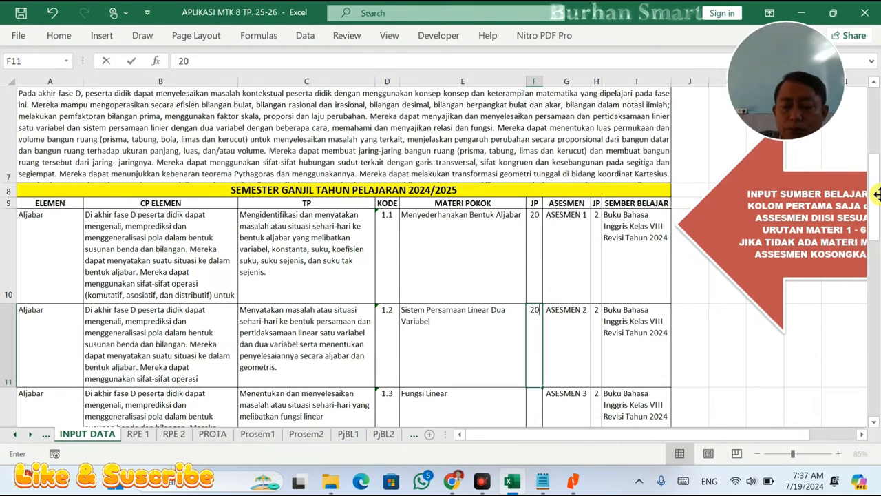
key(Return)
text(20)
key(Return)
text(20)
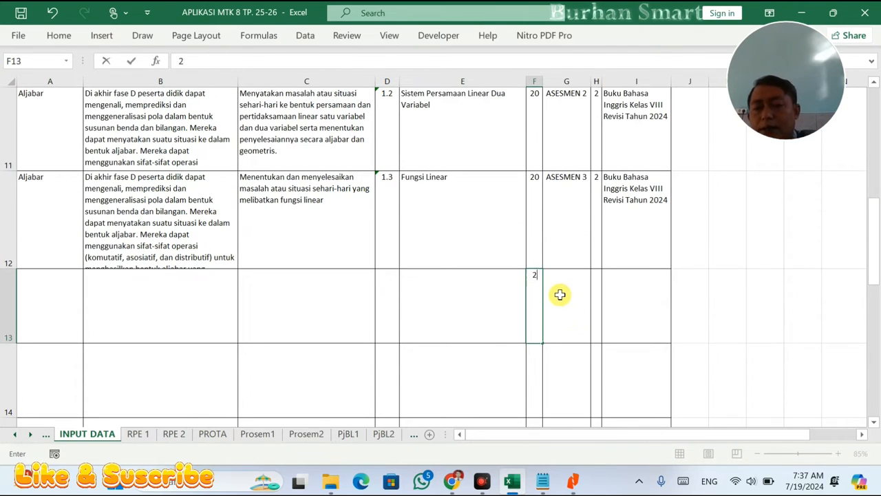
key(BackSpace)
click(586, 285)
Check the total lesson hours in F18 below the SEMESTER GANJIL table
scroll(588, 285, up, 1)
scroll(536, 274, down, 2)
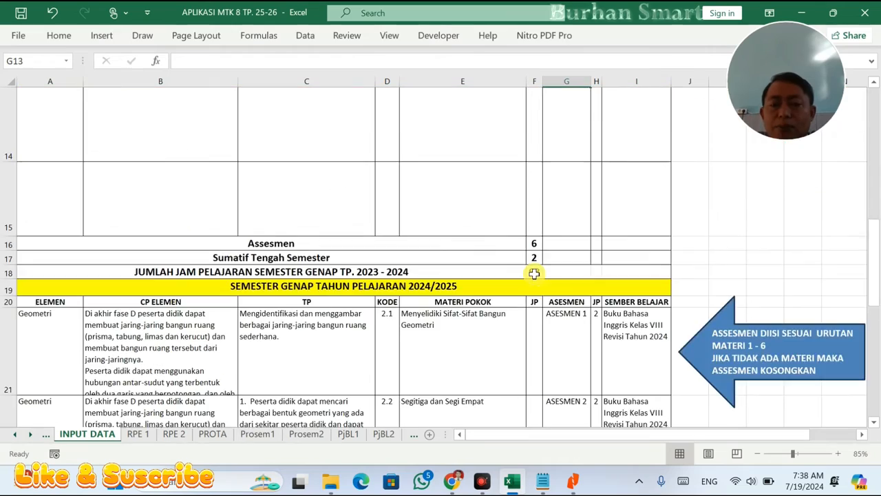
scroll(541, 283, down, 1)
scroll(542, 250, up, 1)
scroll(537, 338, down, 3)
scroll(542, 348, up, 3)
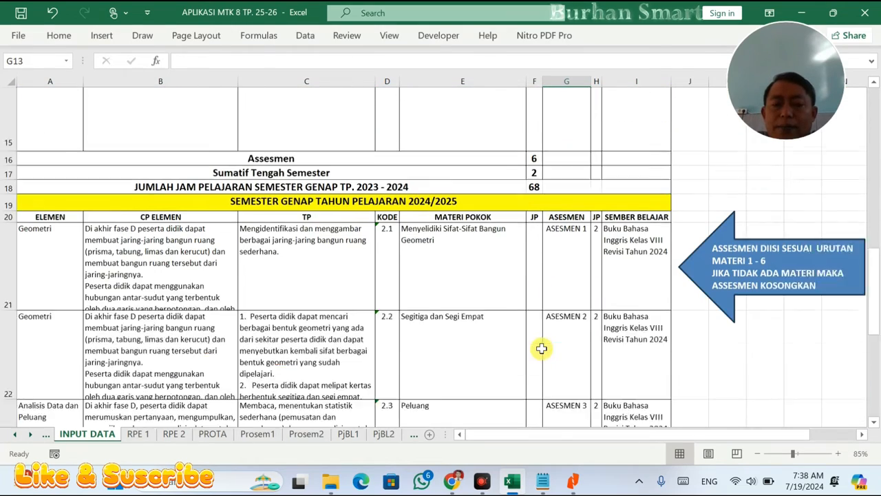
scroll(542, 348, down, 1)
click(534, 108)
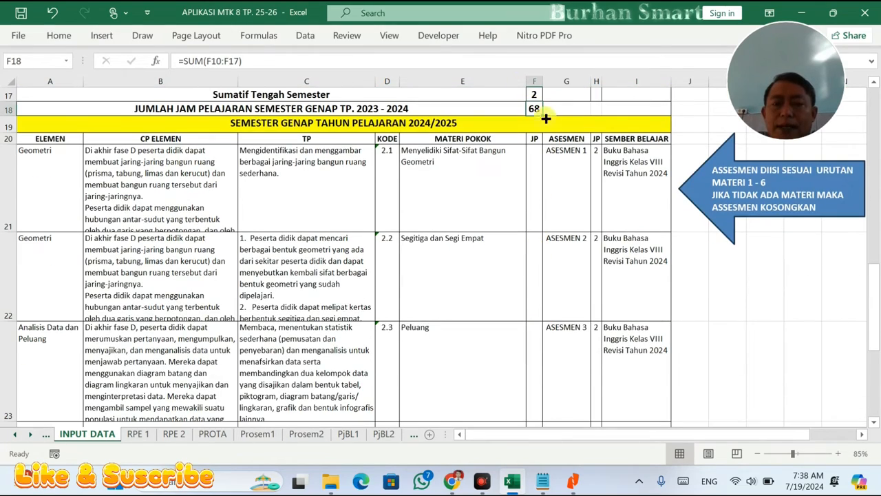
scroll(548, 157, up, 1)
scroll(557, 233, down, 1)
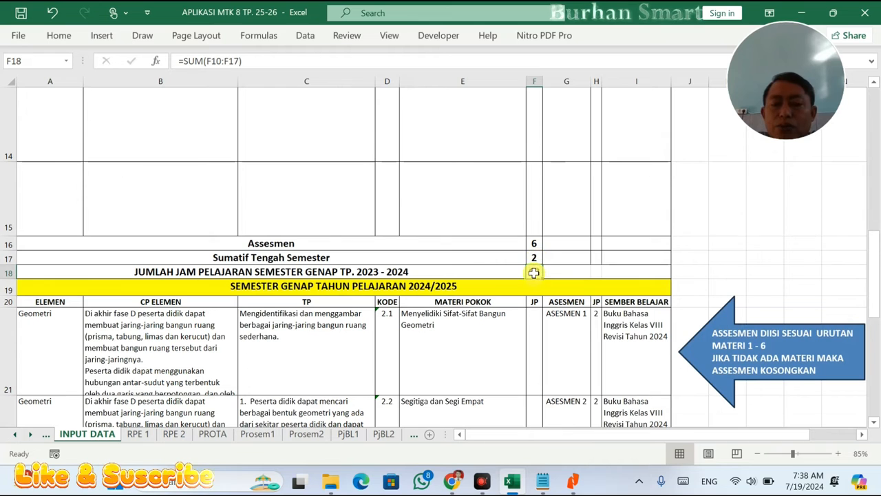
Set the JP of the SEMESTER GANJIL topics in F10:F12 to 24 each and check the resulting total in F18
scroll(558, 241, up, 5)
scroll(551, 310, down, 2)
click(542, 252)
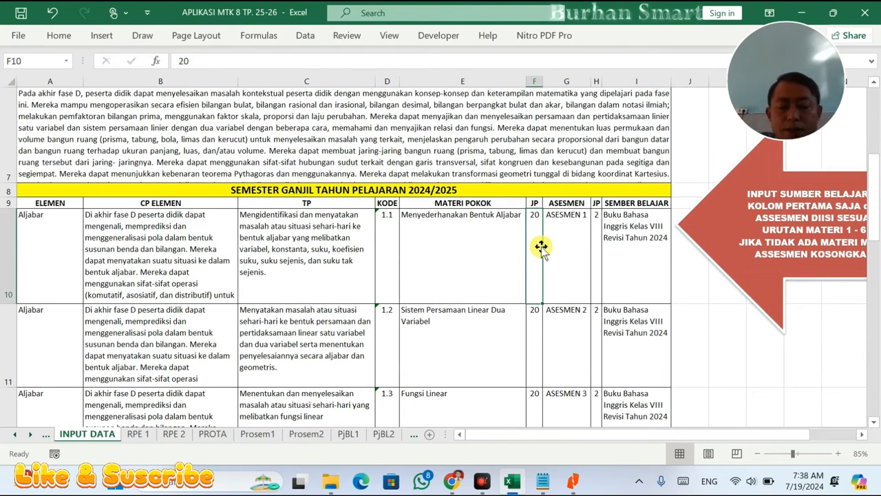
text(24)
key(Return)
text(24)
key(Return)
text(2)
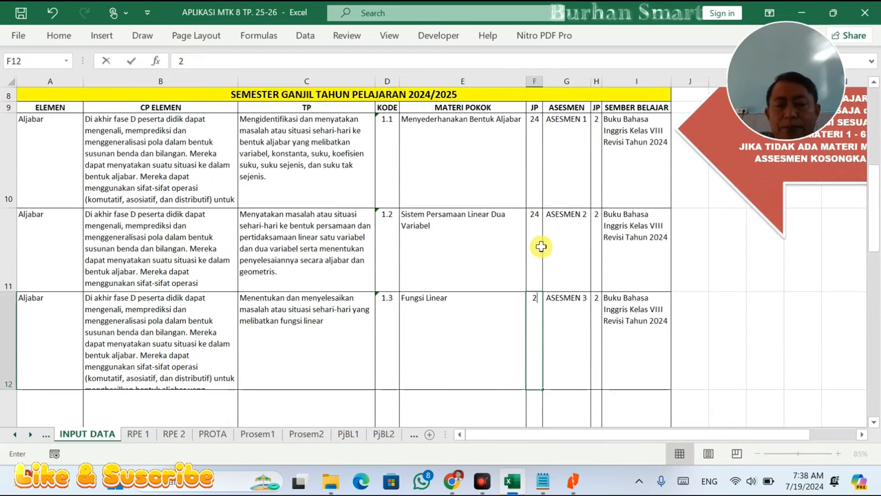
text(4)
key(Return)
scroll(565, 248, down, 2)
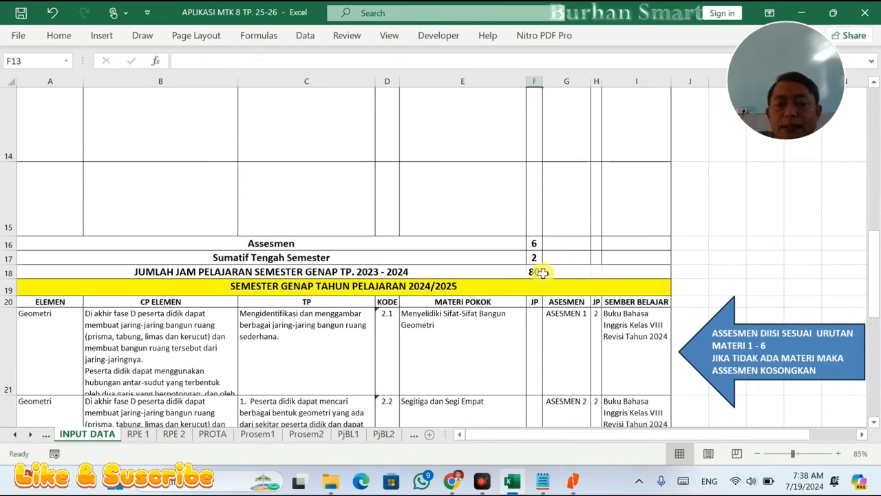
click(534, 272)
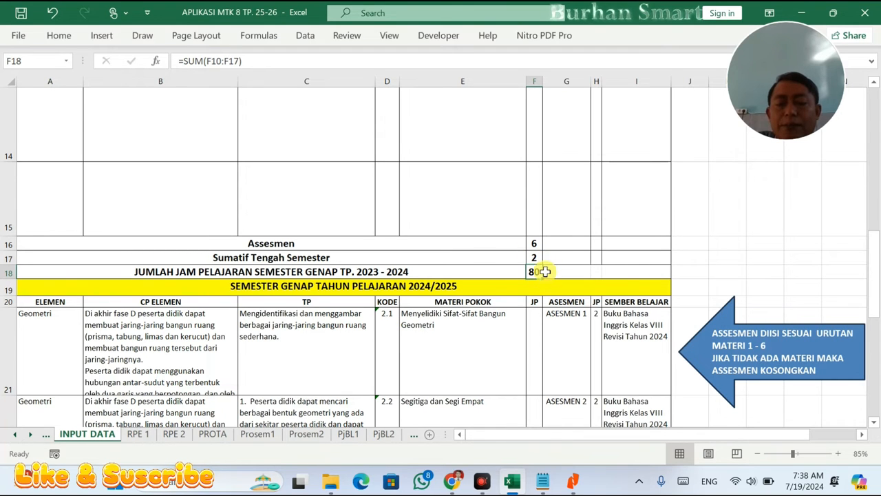
scroll(545, 261, up, 4)
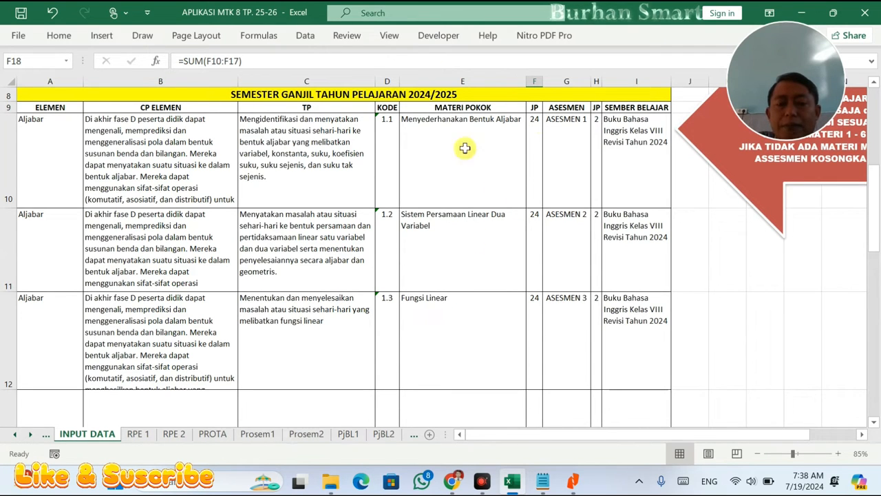
click(516, 149)
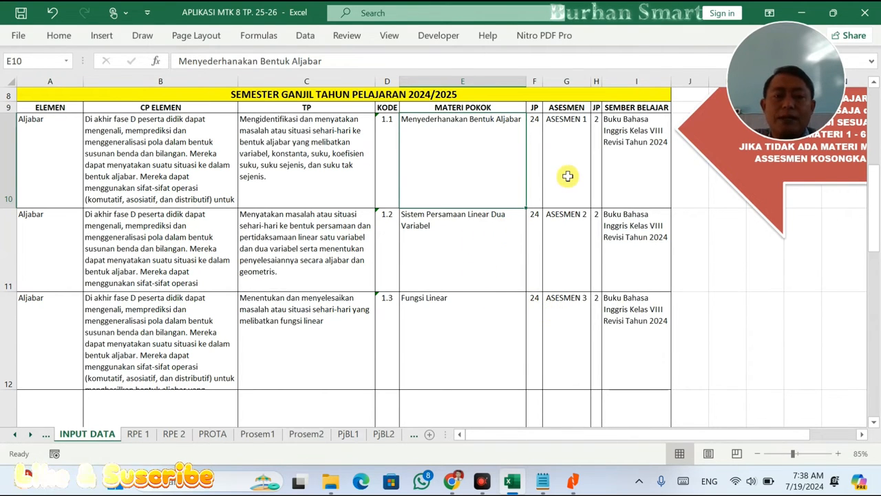
Switch to the Matematika-BG-KLS-VIII PDF in Nitro PDF Pro, close the Search pane and activate the Hand tool
click(572, 480)
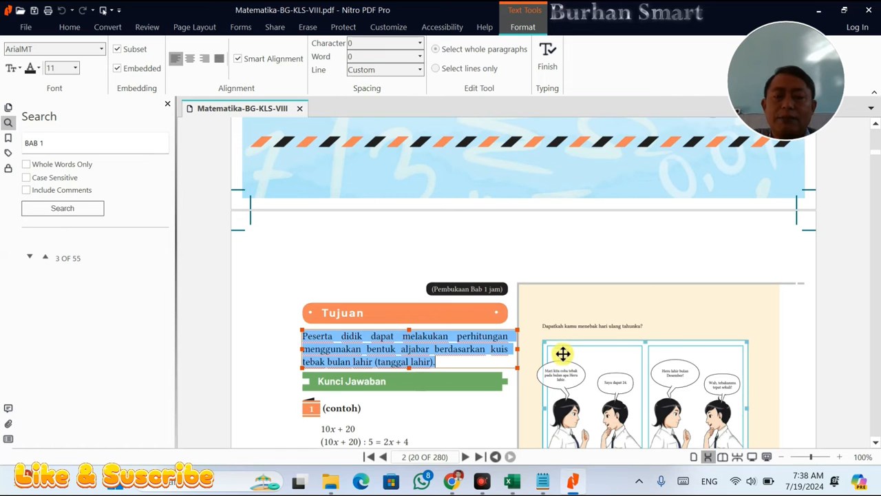
click(168, 104)
click(426, 195)
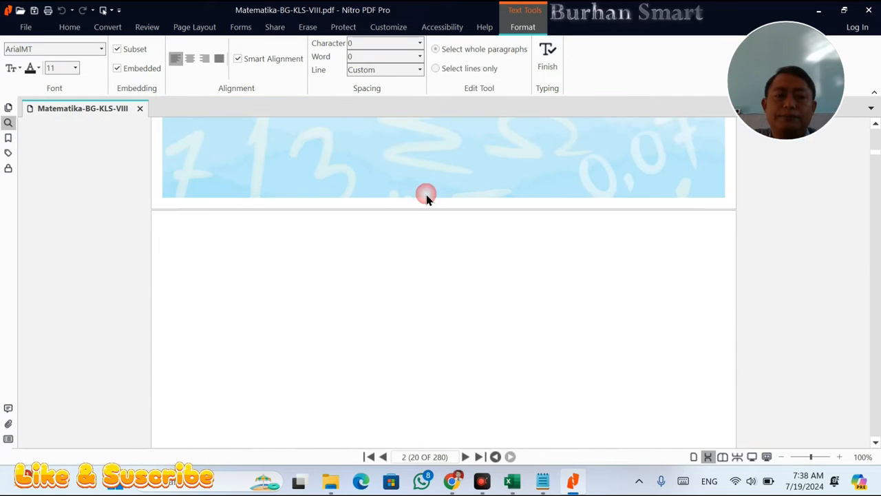
scroll(412, 199, up, 1)
scroll(409, 199, up, 6)
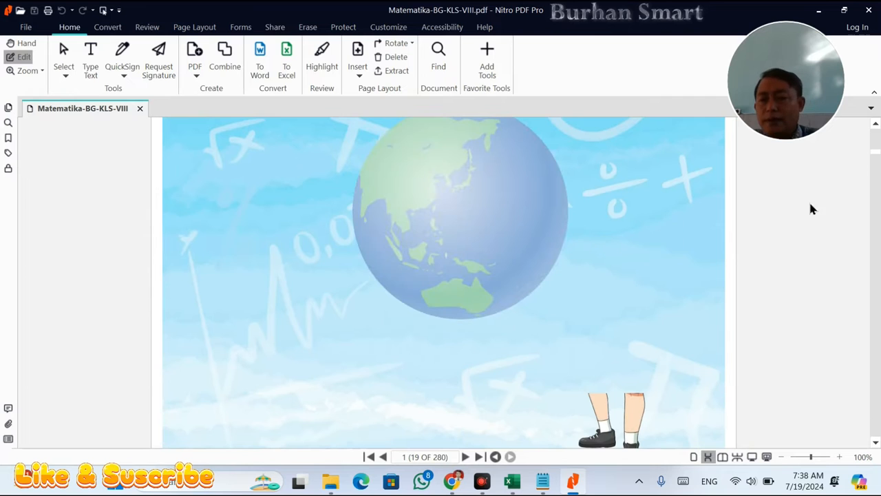
scroll(655, 258, down, 15)
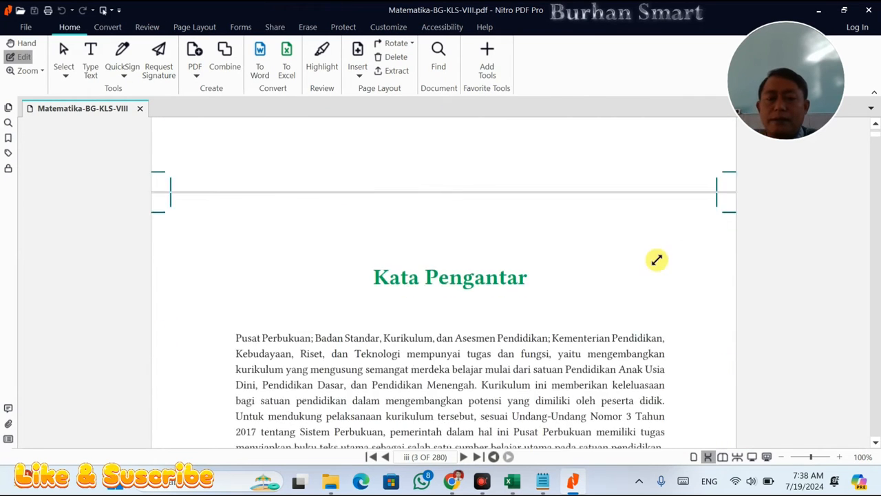
click(577, 287)
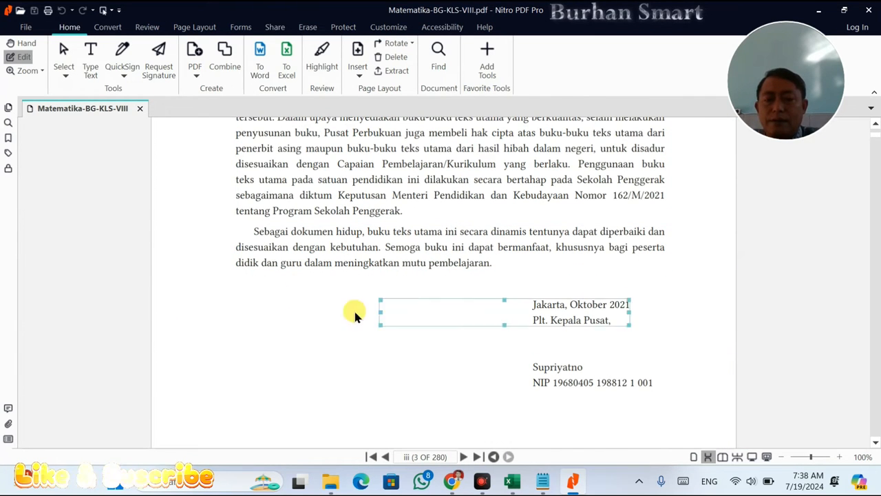
click(22, 43)
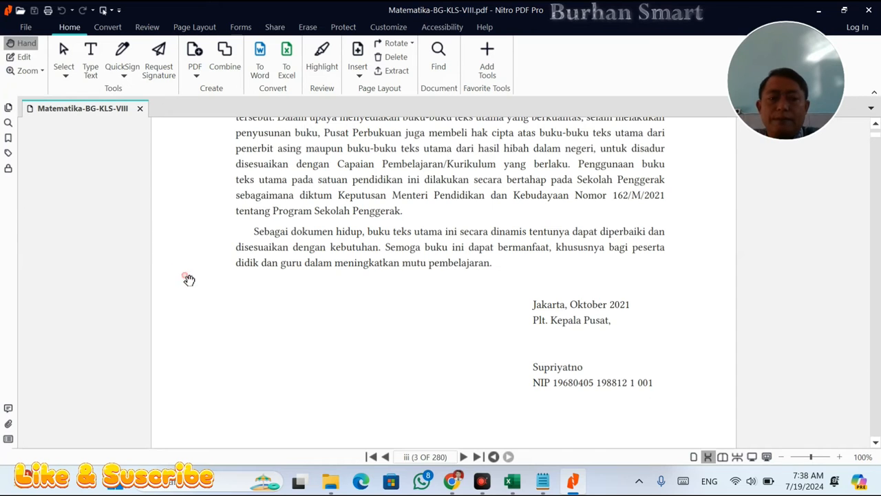
Examine the subtopics of BAB 1 to BAB 3 in the book's table of contents
scroll(193, 279, down, 5)
scroll(225, 270, down, 10)
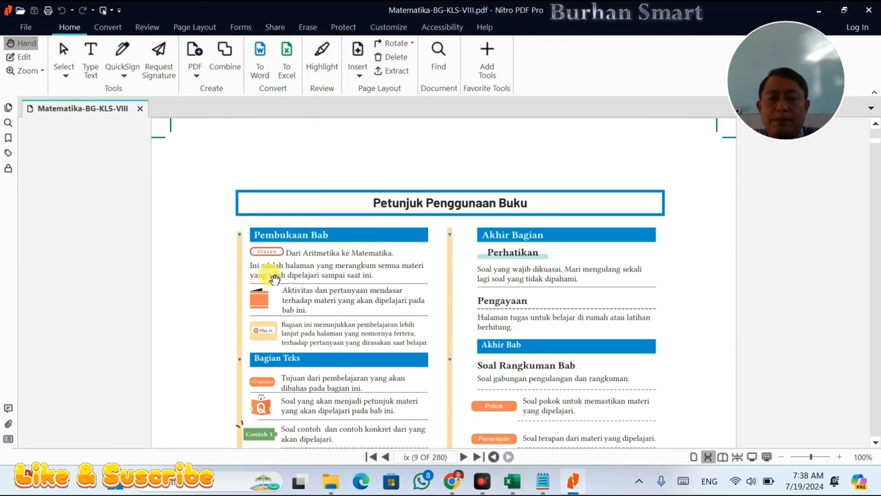
scroll(482, 310, down, 4)
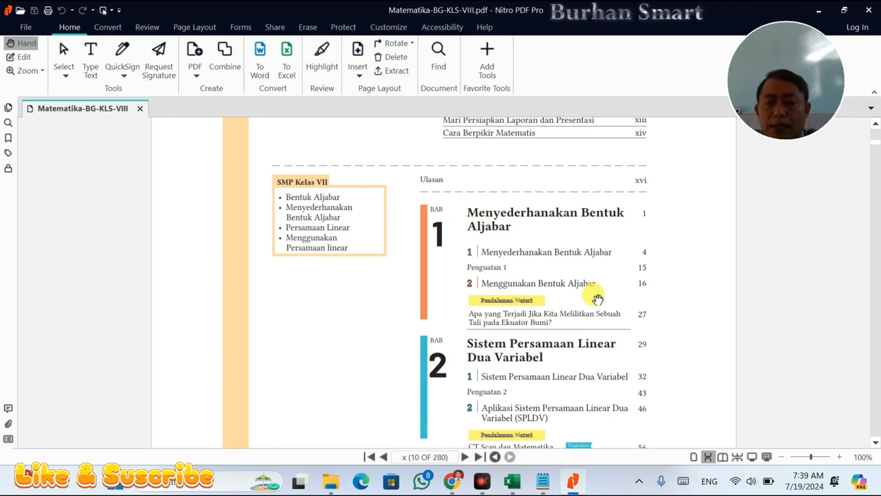
scroll(590, 299, down, 3)
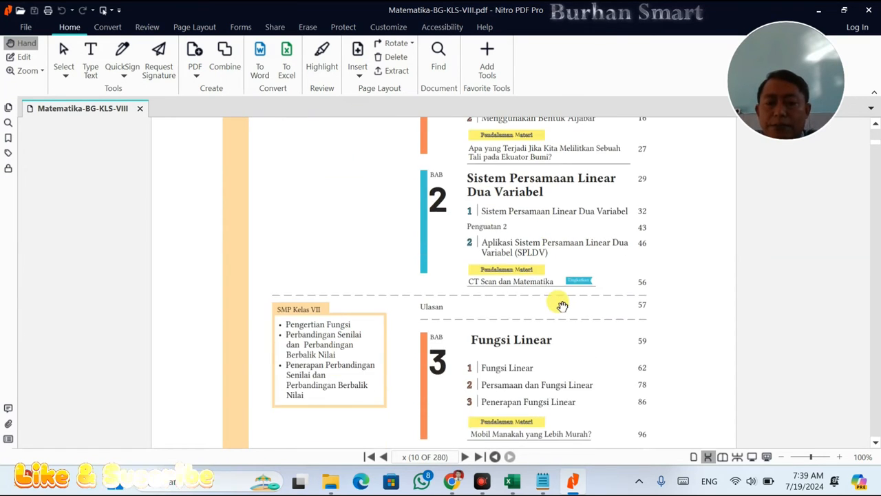
scroll(563, 306, down, 3)
scroll(517, 326, down, 1)
scroll(516, 326, up, 3)
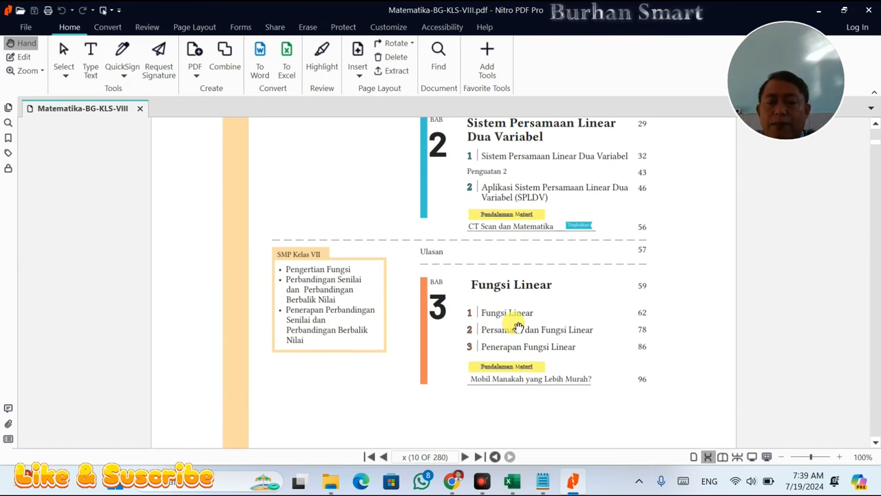
Back in the Excel workbook, set the JP of Menyederhanakan Bentuk Aljabar (F10) to 22
key(alt+Tab)
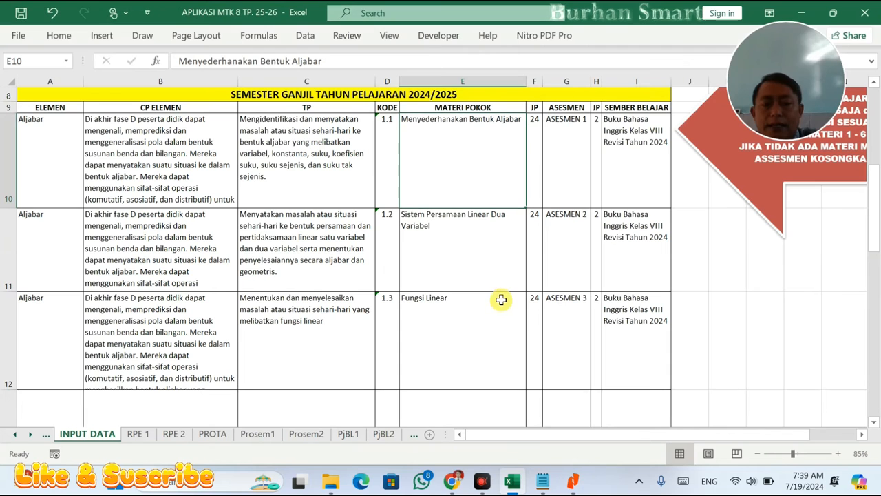
click(539, 133)
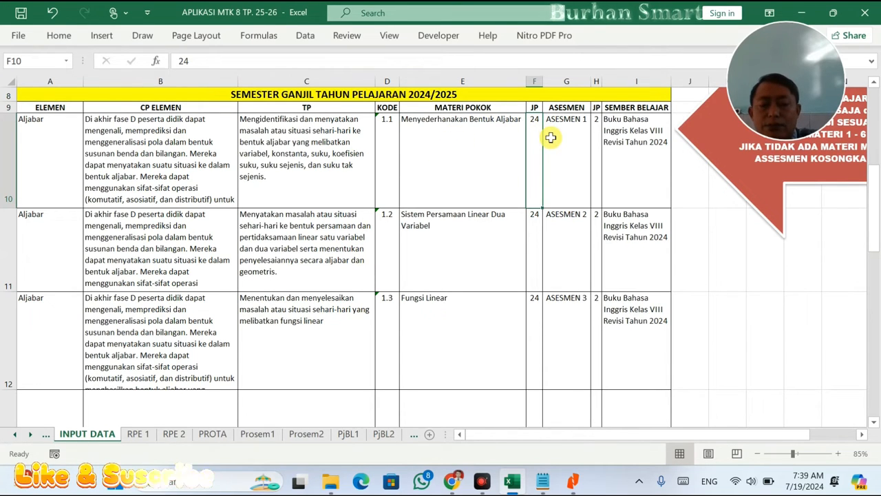
click(537, 246)
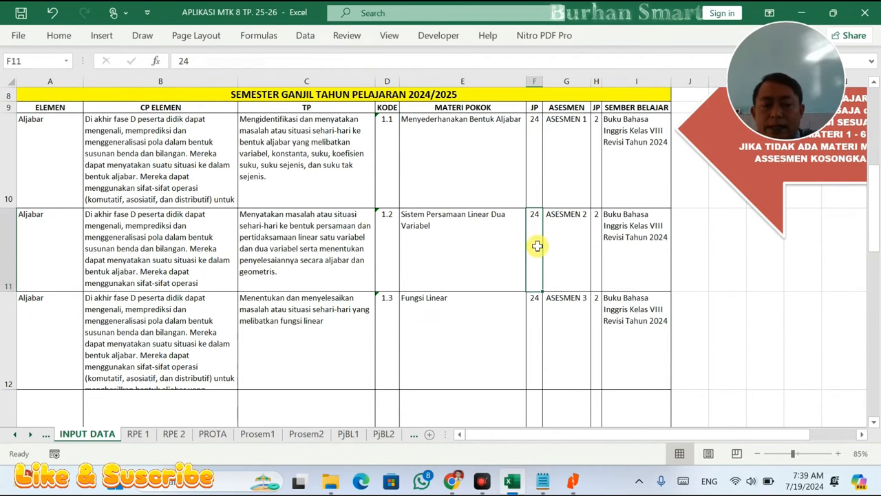
click(540, 130)
text(22)
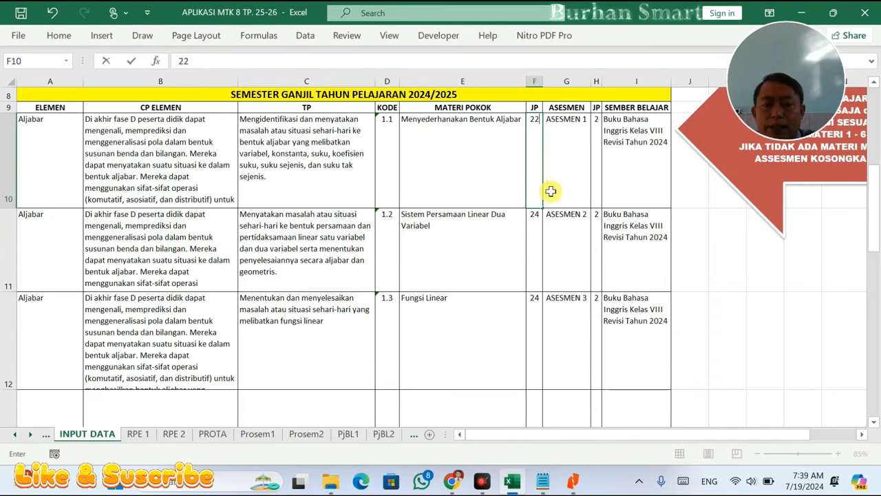
click(574, 218)
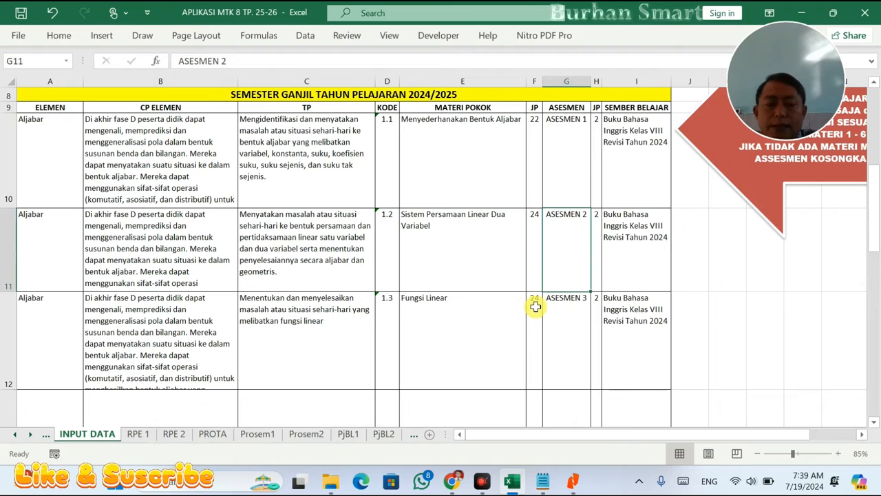
Check the BAB 3 subtopics in the PDF and set the JP of Fungsi Linear (F12) to 22 in the workbook
key(alt+Tab)
scroll(567, 317, down, 1)
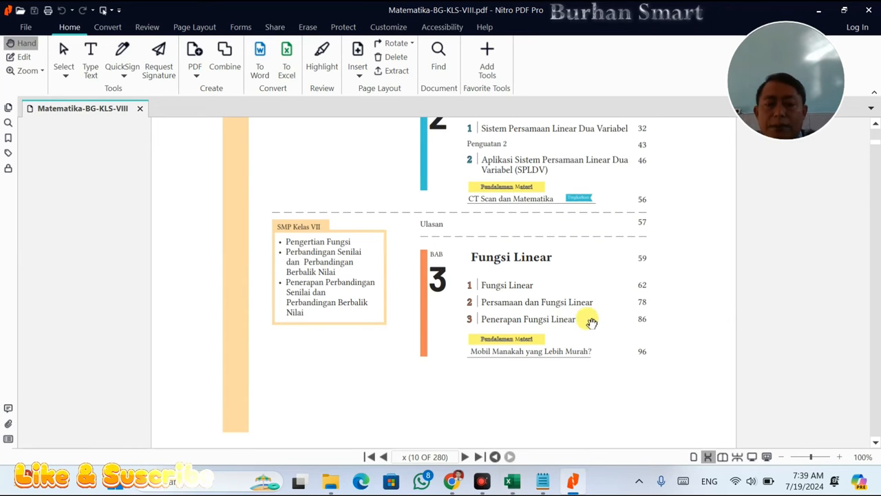
scroll(579, 328, up, 2)
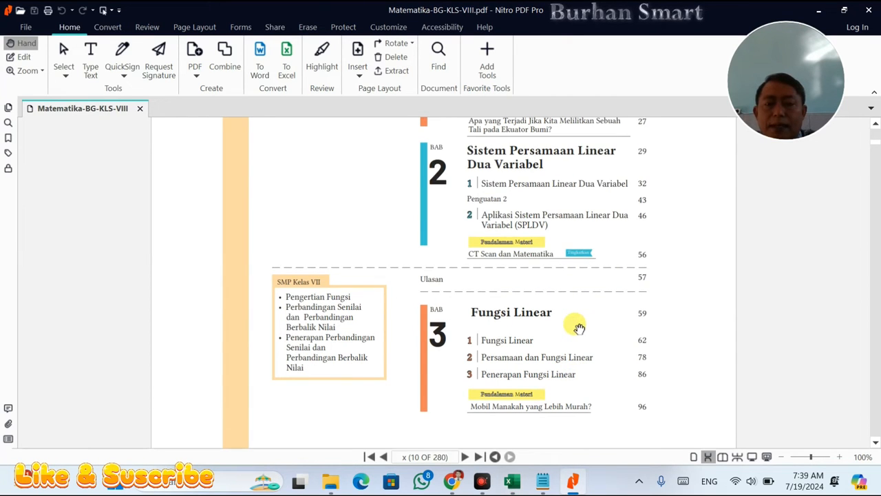
key(alt+Tab)
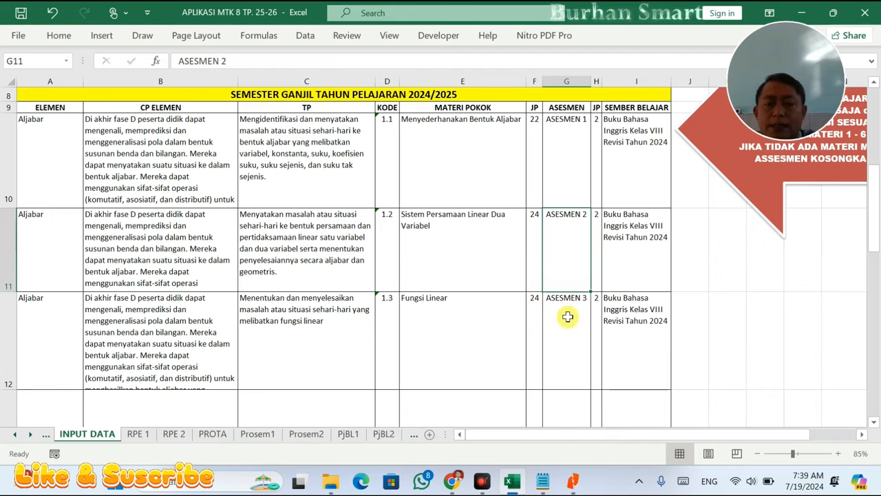
click(535, 298)
click(596, 308)
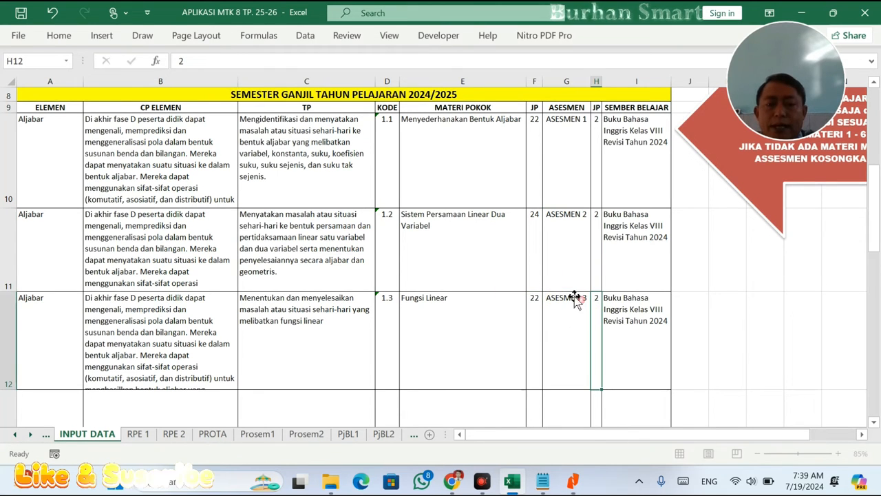
click(544, 242)
Check the total lesson hours in F18 against the adjusted SEMESTER GANJIL topic hours
scroll(544, 240, down, 3)
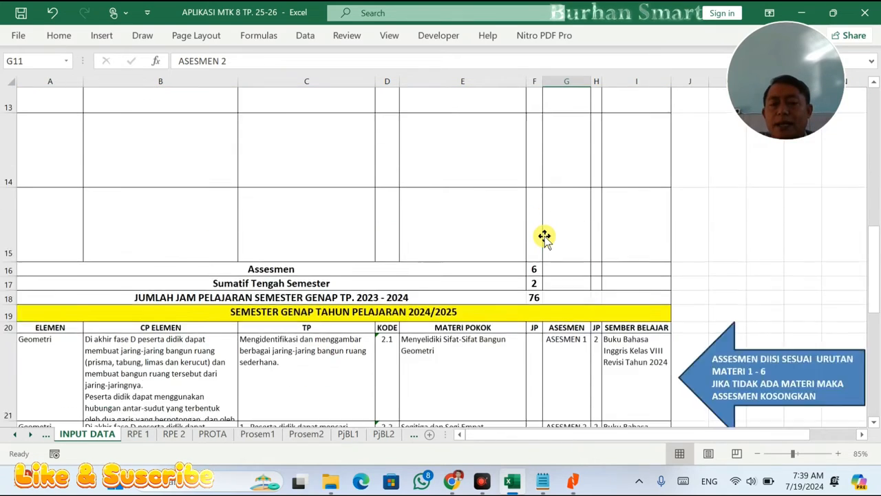
scroll(545, 236, up, 2)
click(533, 270)
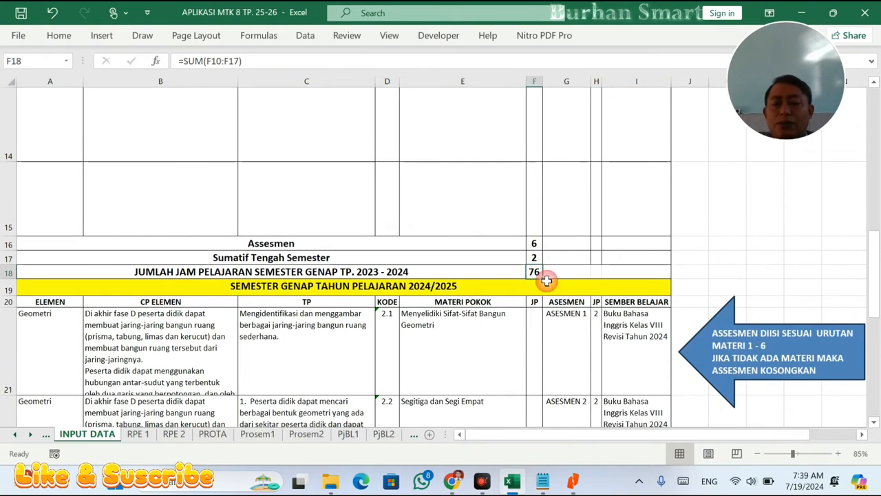
Set the JP of the three SEMESTER GENAP topics in F21:F23 to 24 each
scroll(546, 277, down, 2)
click(530, 200)
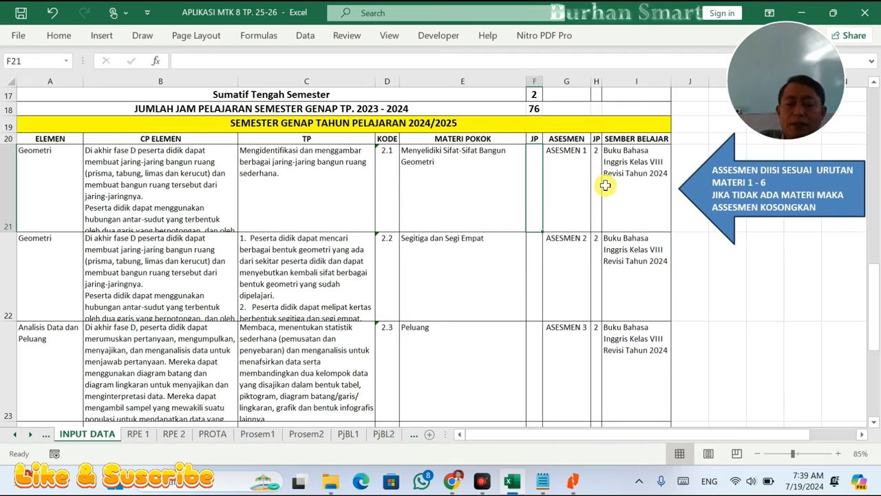
text(24)
key(Return)
text(24)
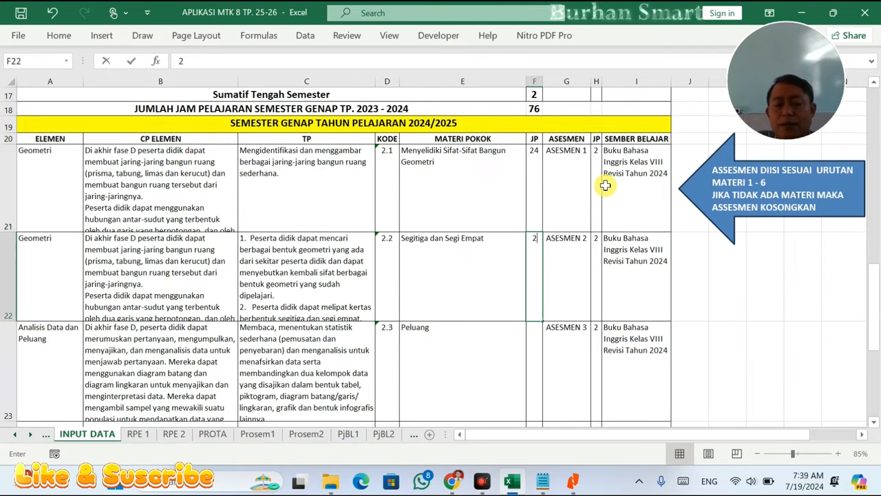
key(Return)
text(24)
key(Return)
scroll(605, 185, down, 4)
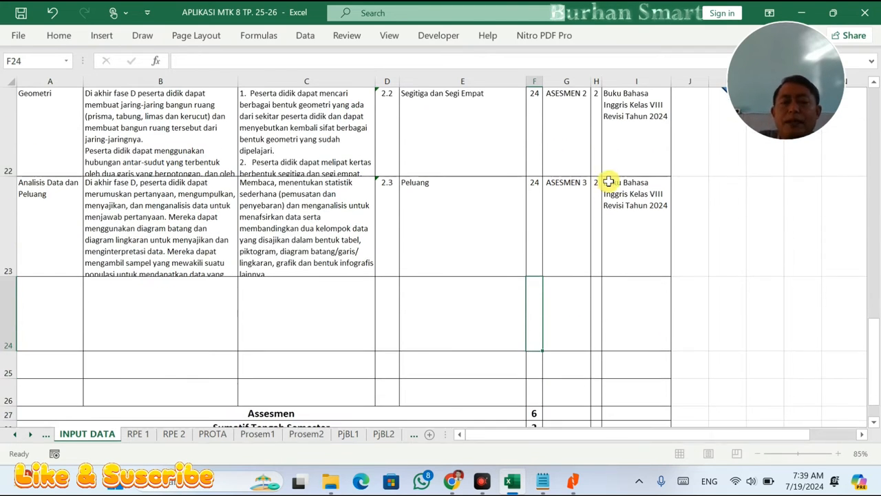
scroll(556, 186, up, 1)
scroll(557, 186, up, 4)
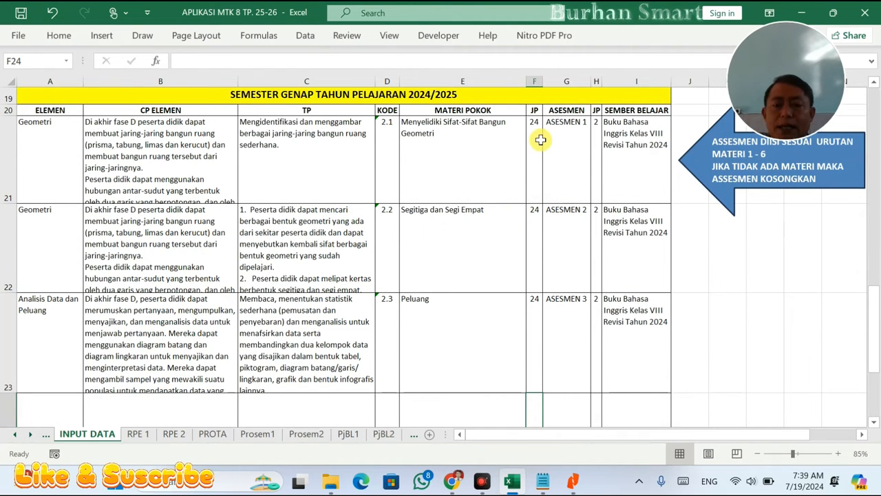
Switch to the teacher's book PDF and examine the subtopics of BAB 4 to BAB 6 in the table of contents
click(543, 210)
click(573, 480)
scroll(528, 403, down, 10)
scroll(529, 382, down, 4)
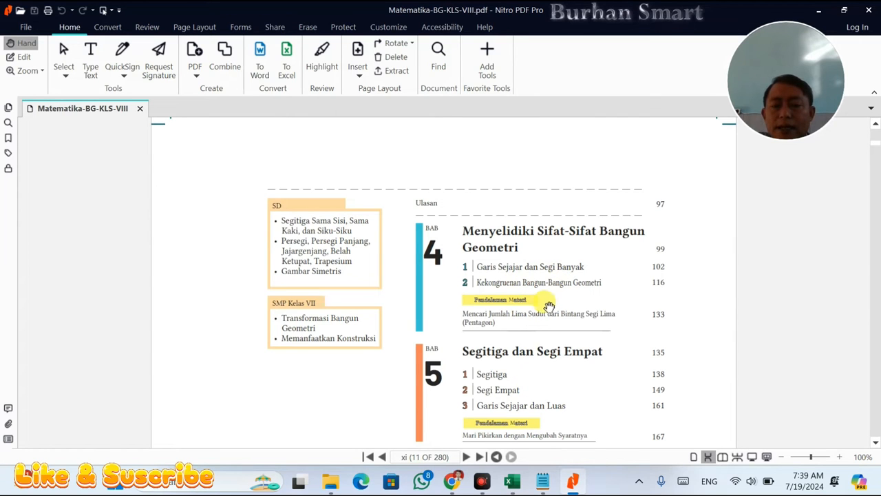
scroll(558, 303, down, 2)
scroll(558, 303, down, 2)
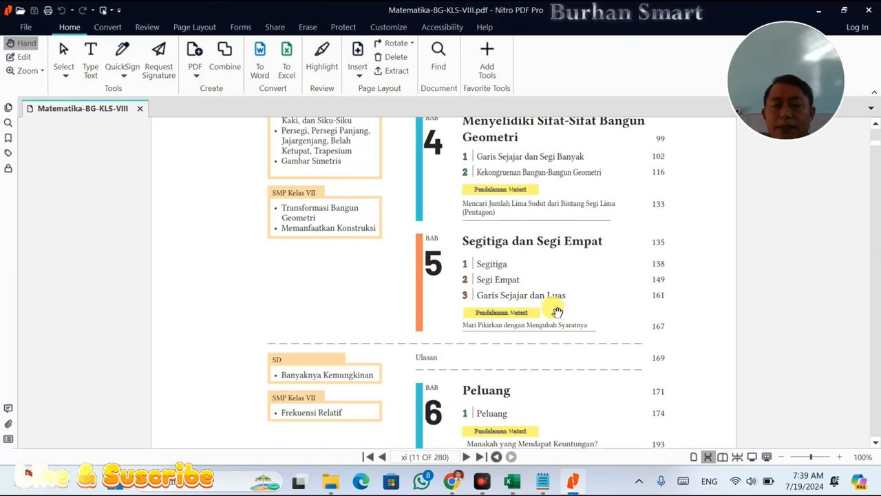
scroll(557, 309, down, 2)
scroll(557, 310, down, 2)
scroll(532, 321, down, 3)
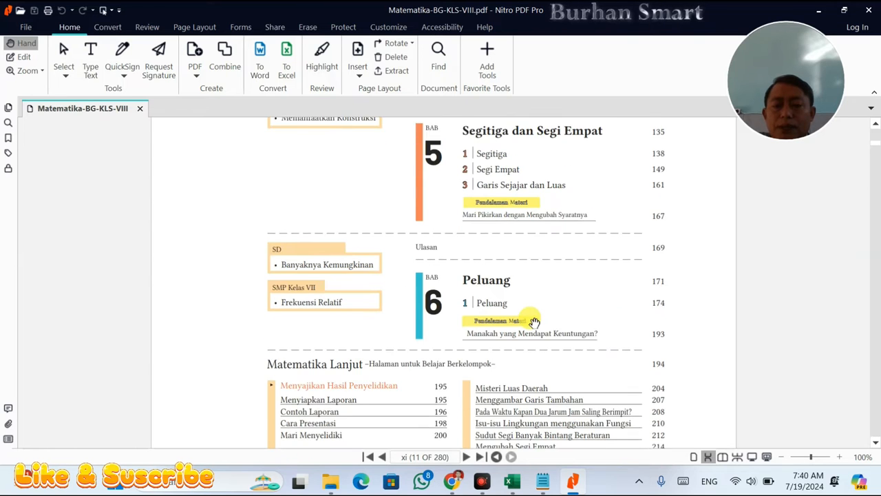
Back in the Excel workbook, set the JP of Menyelidiki Sifat-Sifat Bangun Geometri (F21) to 22
key(alt+Tab)
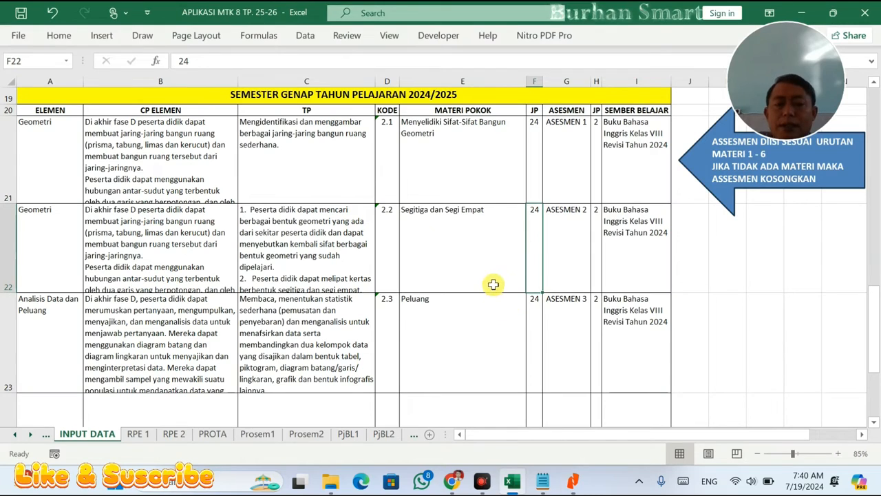
key(alt+Tab)
key(alt+Tab)
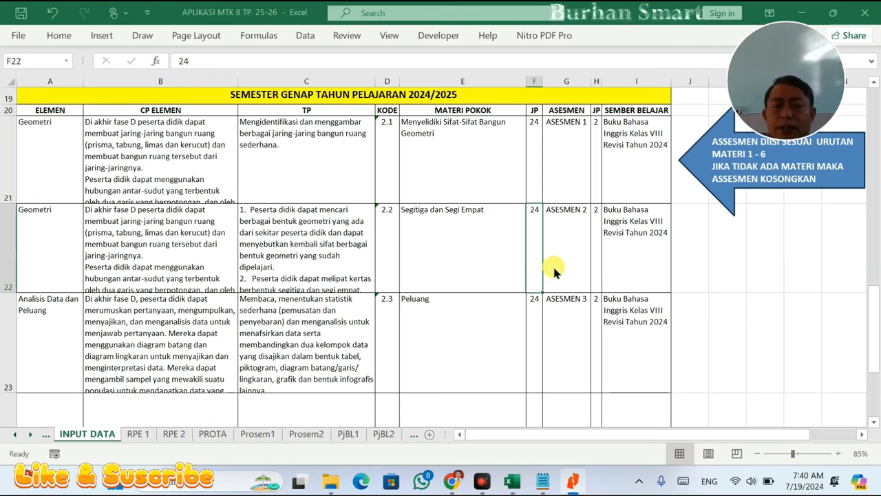
click(494, 301)
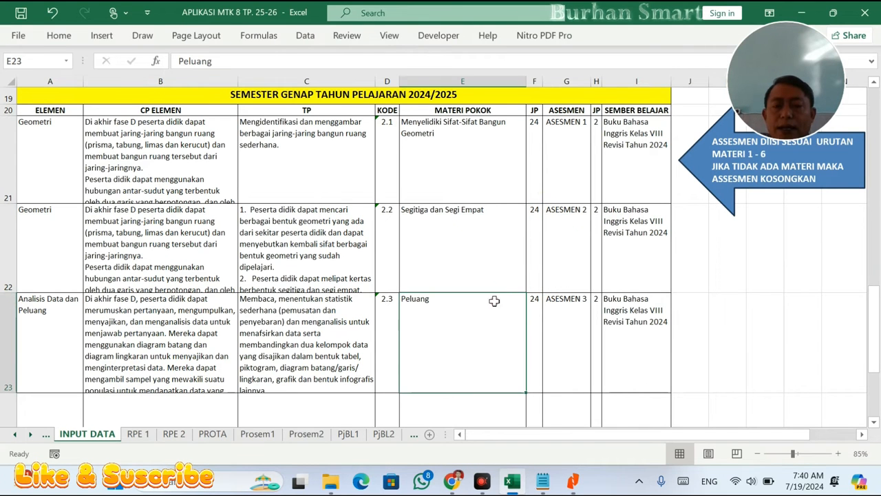
click(538, 161)
text(22)
key(Return)
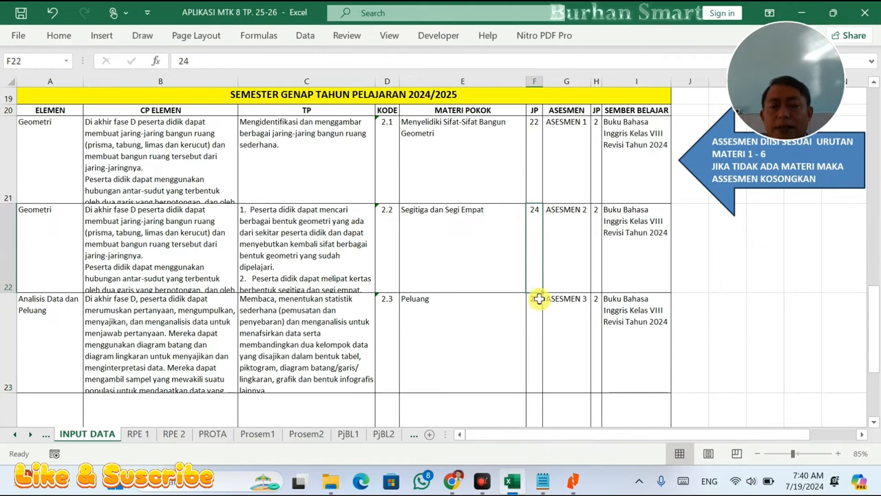
Recheck BAB 6 in the PDF, set the JP of Peluang (F23) to 22 in the workbook and check the total in F29
key(alt+Tab)
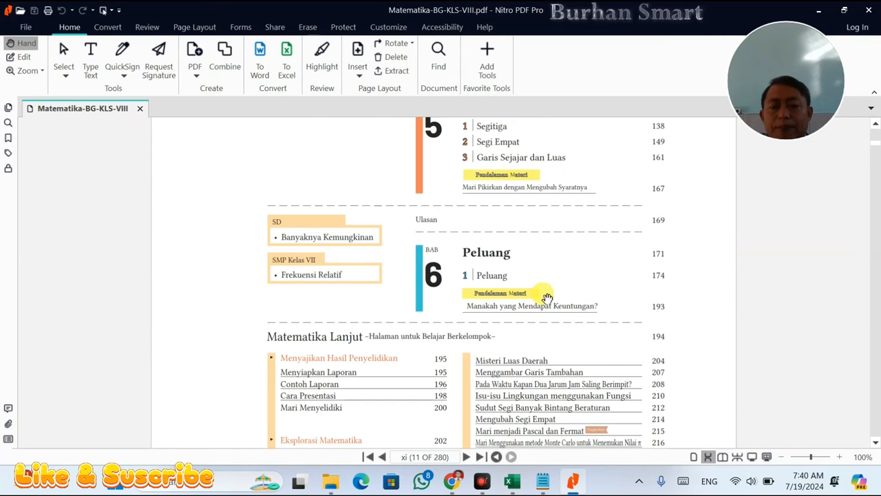
key(alt+Tab)
click(540, 310)
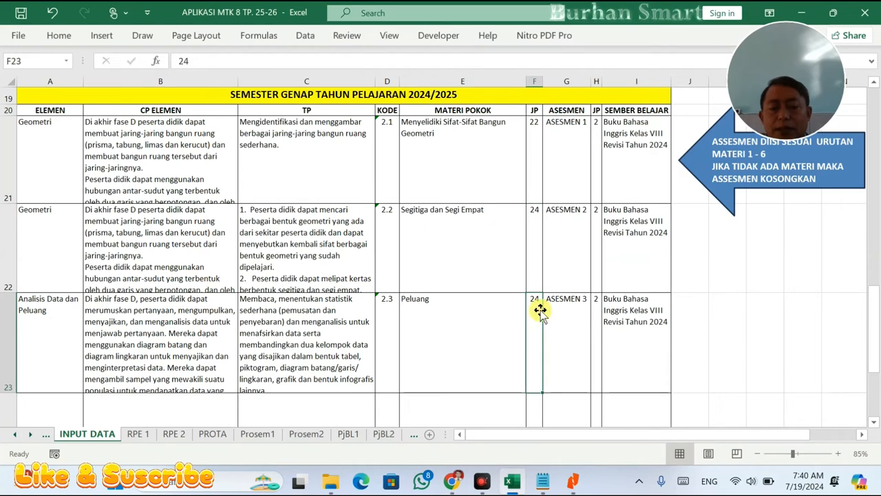
click(612, 324)
scroll(551, 220, down, 3)
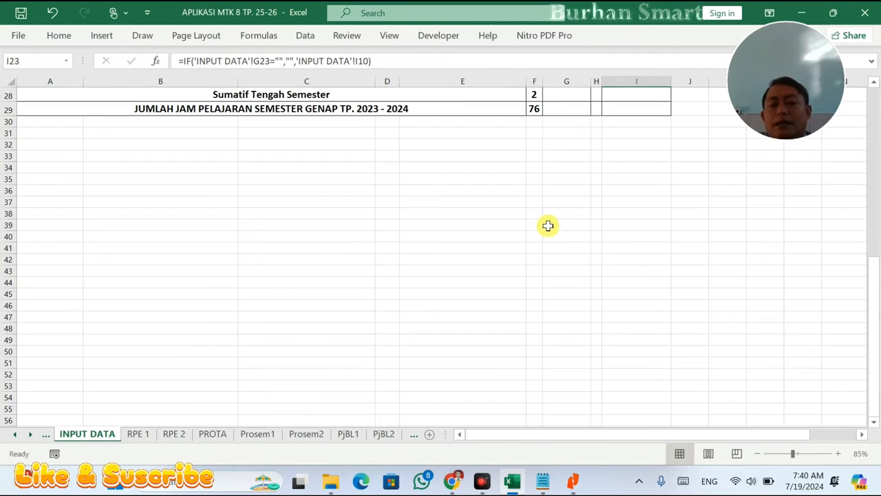
Review the SEMESTER GANJIL topics, compare the Prosem1 sheet with the chapter list in the teacher's book PDF, and return to the workbook
scroll(551, 235, up, 6)
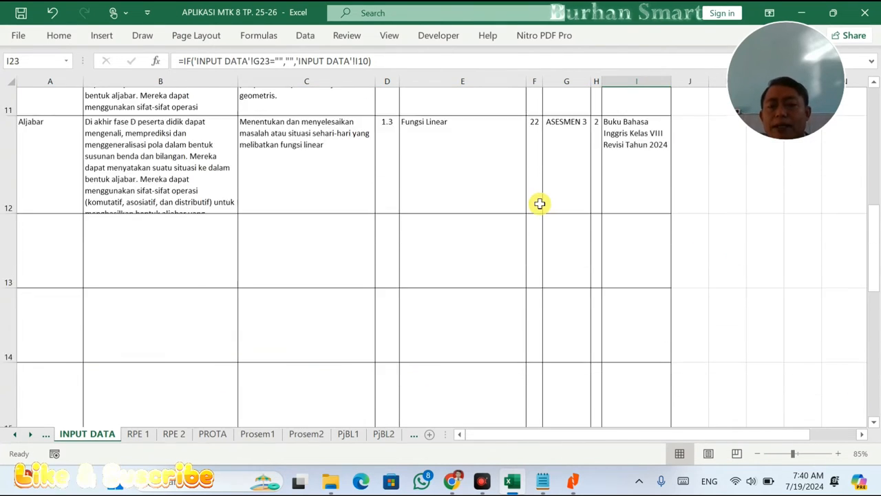
scroll(540, 202, up, 2)
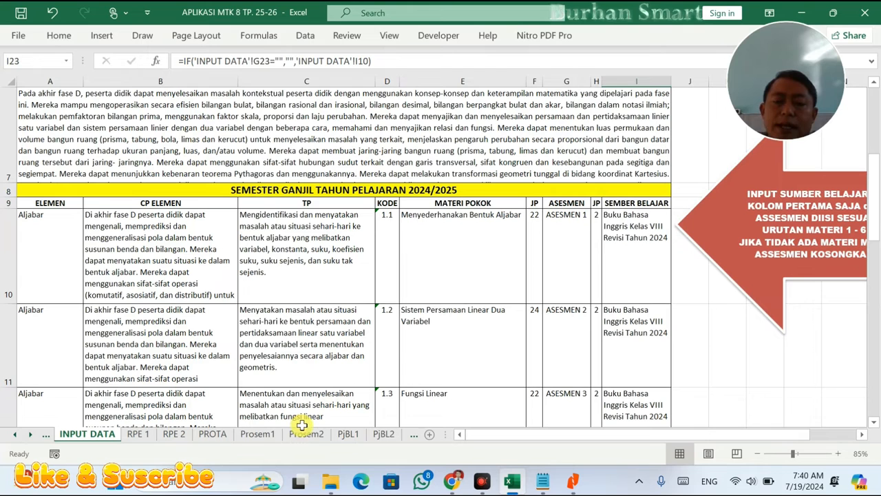
click(268, 434)
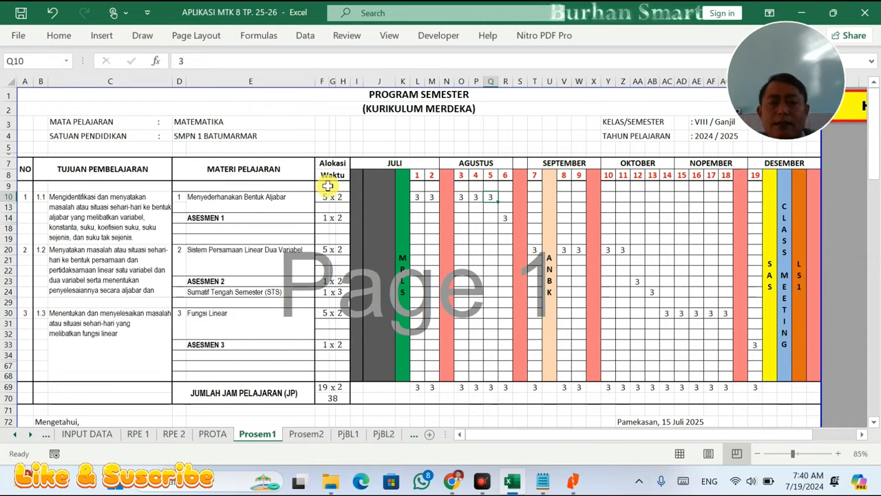
key(alt+Tab)
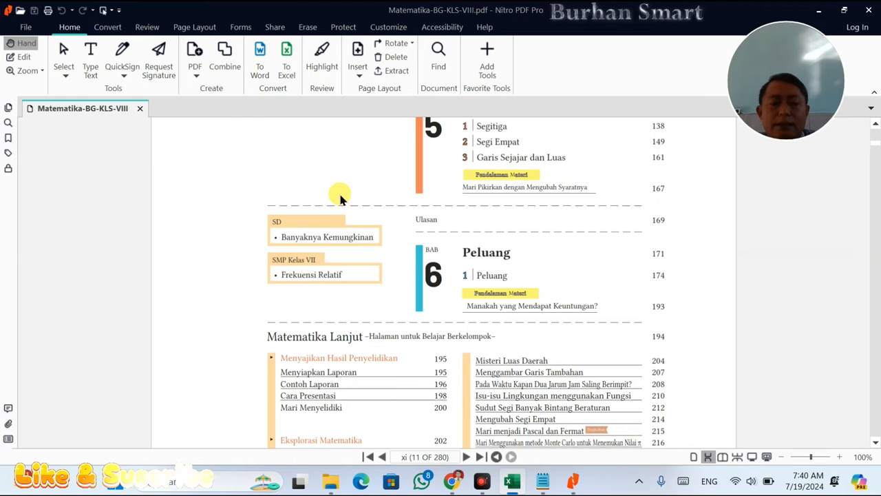
scroll(483, 221, up, 1)
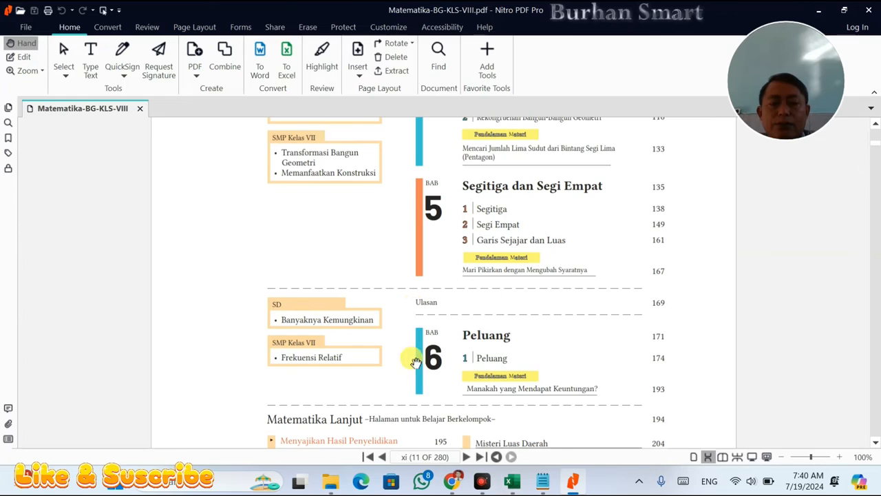
key(alt+Tab)
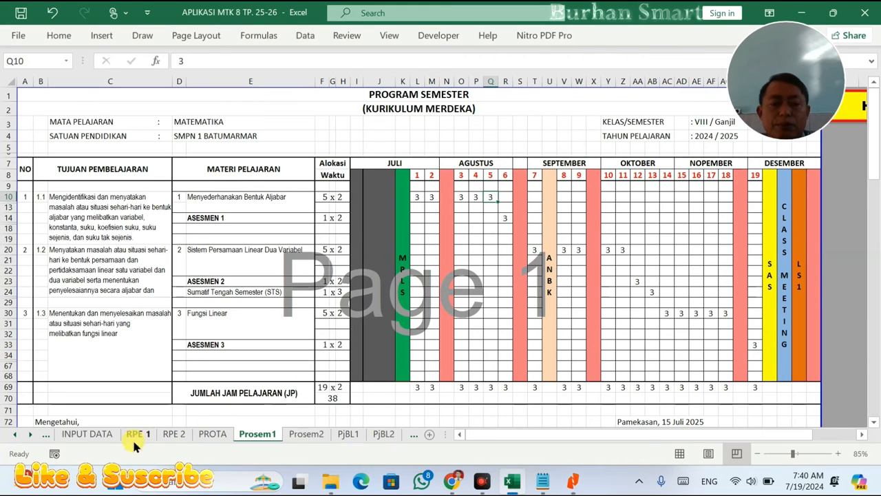
On the INPUT DATA sheet, review the topic JP values of SEMESTER GANJIL and SEMESTER GENAP in column F
click(87, 434)
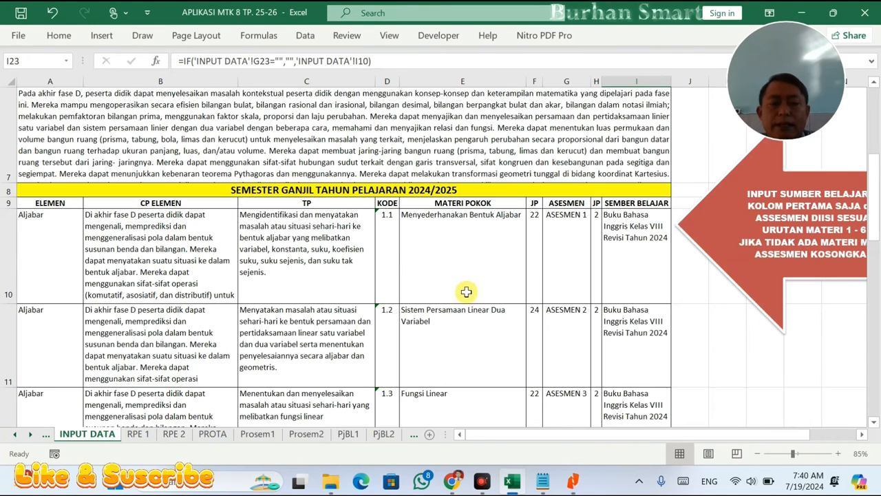
click(538, 223)
key(Down)
key(Down)
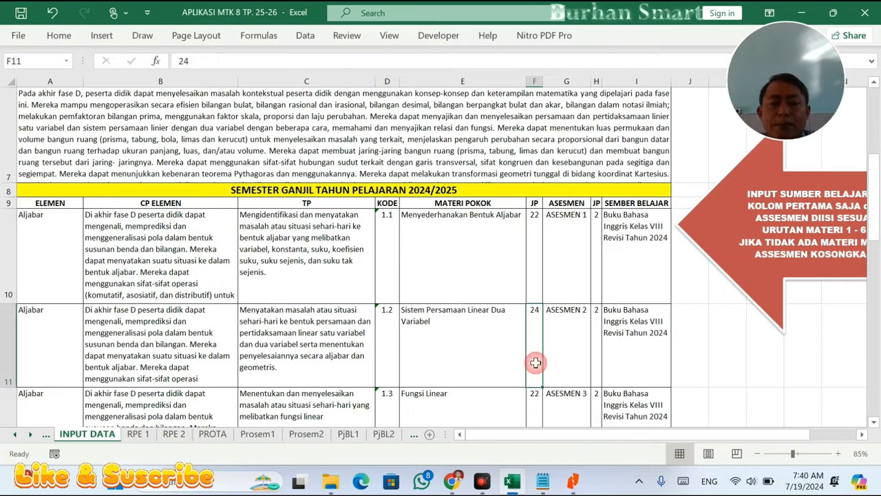
scroll(563, 337, down, 3)
key(Down)
key(Down)
key(Down)
key(Down)
key(Down)
key(Down)
key(Down)
key(Down)
key(Down)
key(Down)
key(Down)
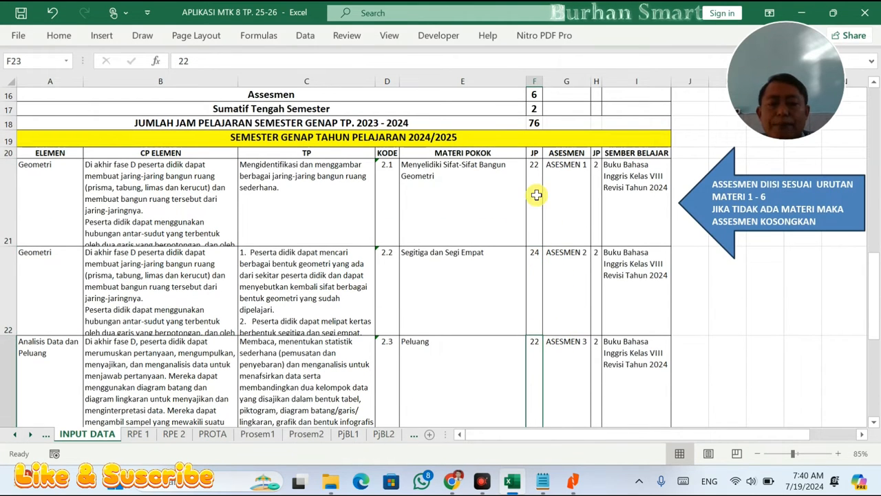
click(537, 195)
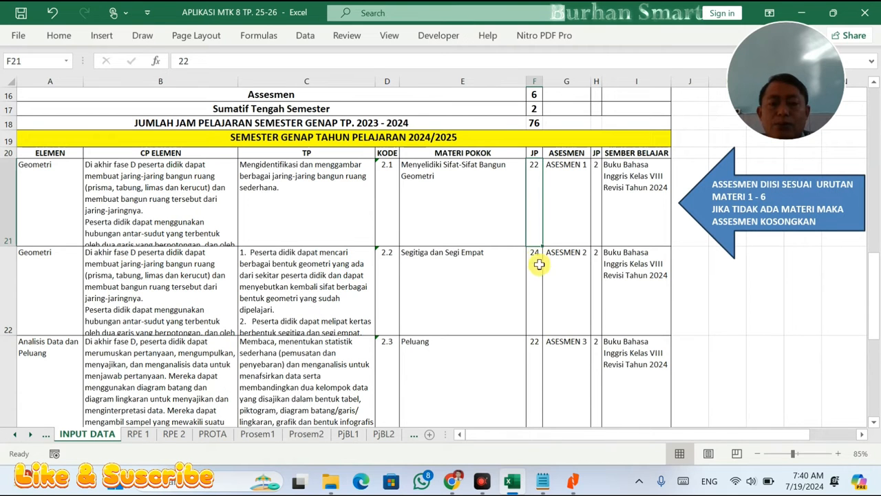
key(Down)
key(Down)
Recheck the subtopics of BAB 5 and BAB 6 in the teacher's book PDF, and return to the Excel workbook
key(alt+Tab)
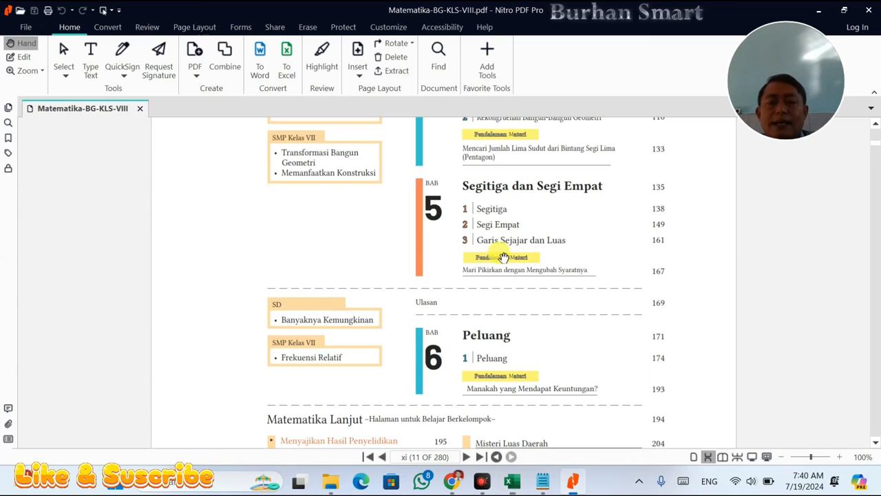
click(517, 485)
click(516, 484)
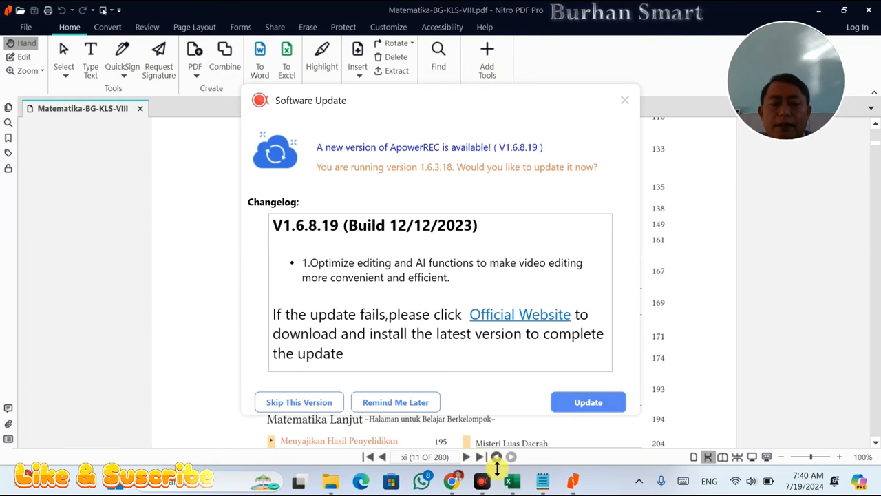
key(alt+Tab)
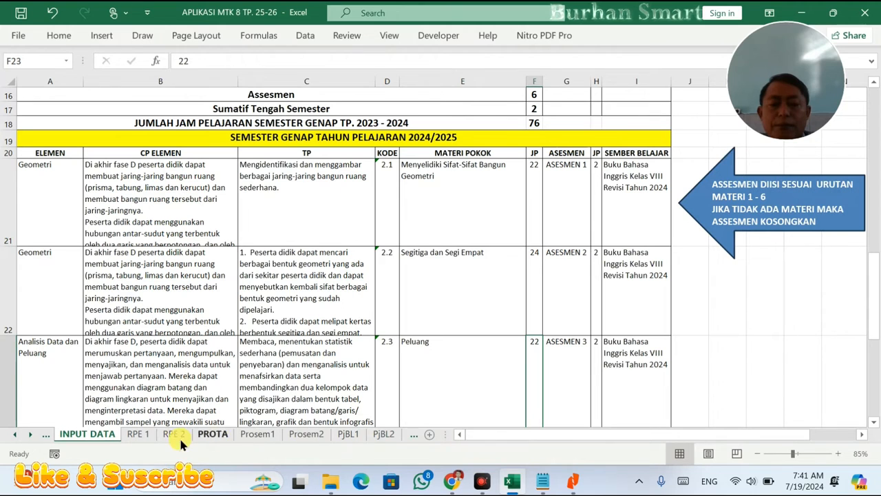
On the Prosem1 sheet, clear the weekly hour entries of all topics and assessments from week 1 to week 19
click(251, 436)
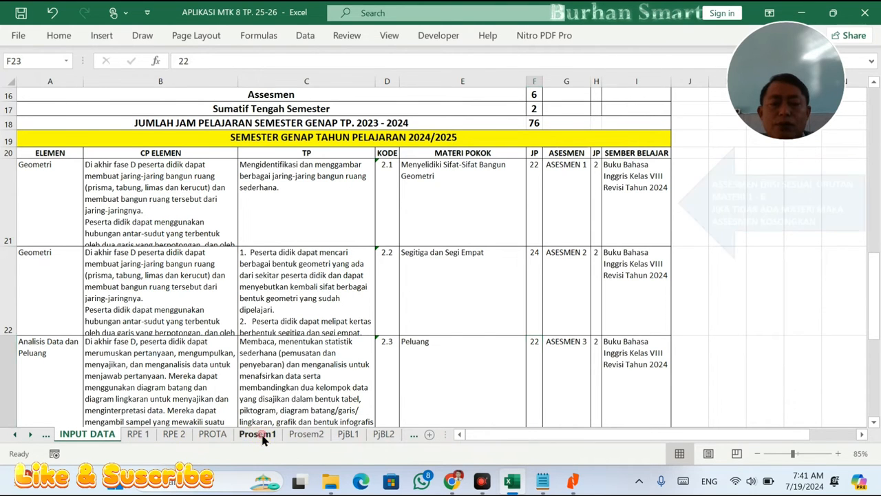
drag(414, 197, 507, 219)
key(Delete)
key(Delete)
click(537, 246)
drag(568, 247, 726, 335)
key(Delete)
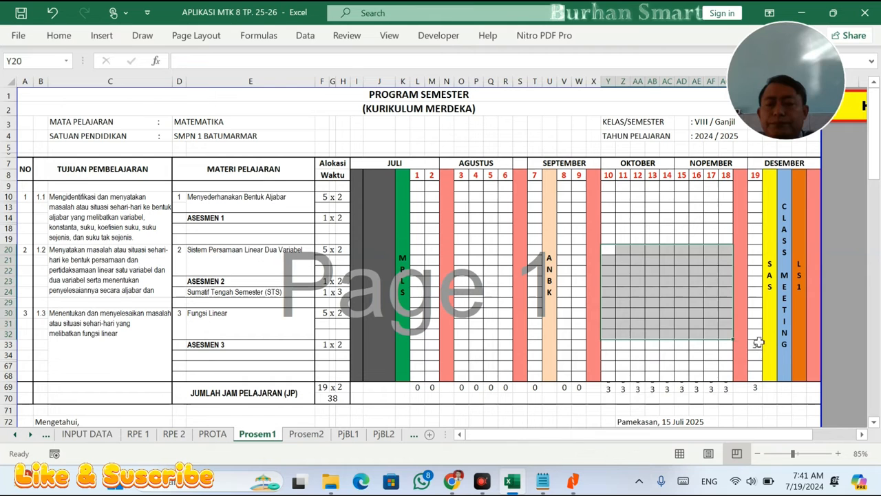
key(Delete)
click(755, 344)
drag(757, 176, 522, 182)
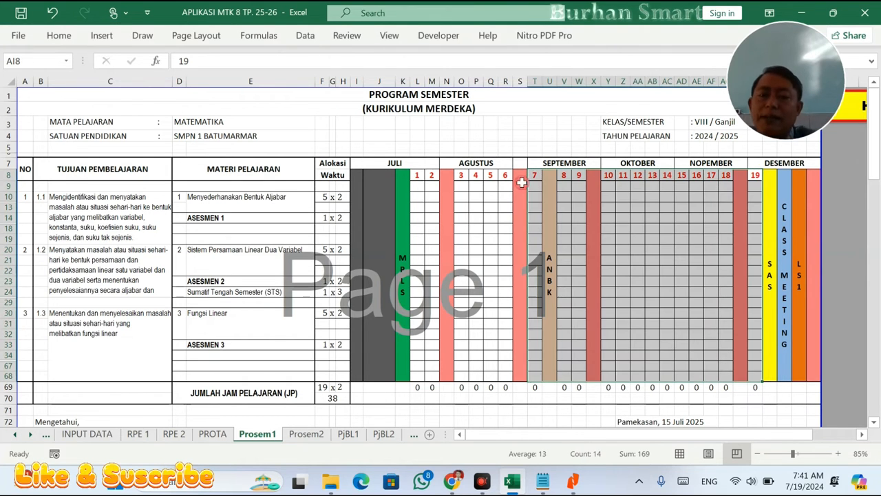
click(756, 175)
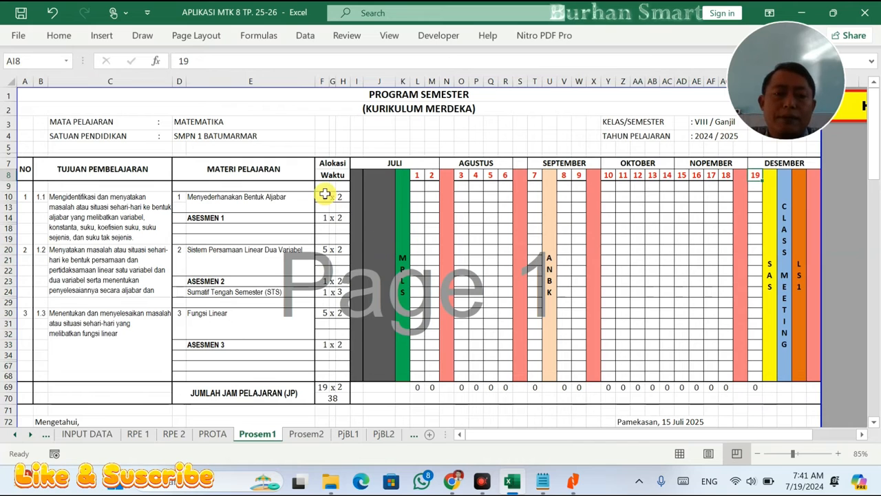
Examine the Alokasi Waktu formula in H10 and the source cell AD3 that it refers to
click(343, 199)
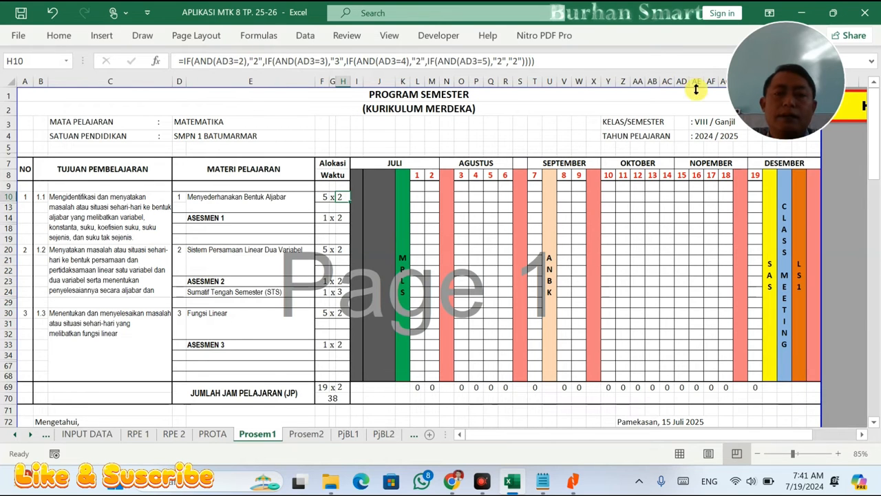
click(422, 400)
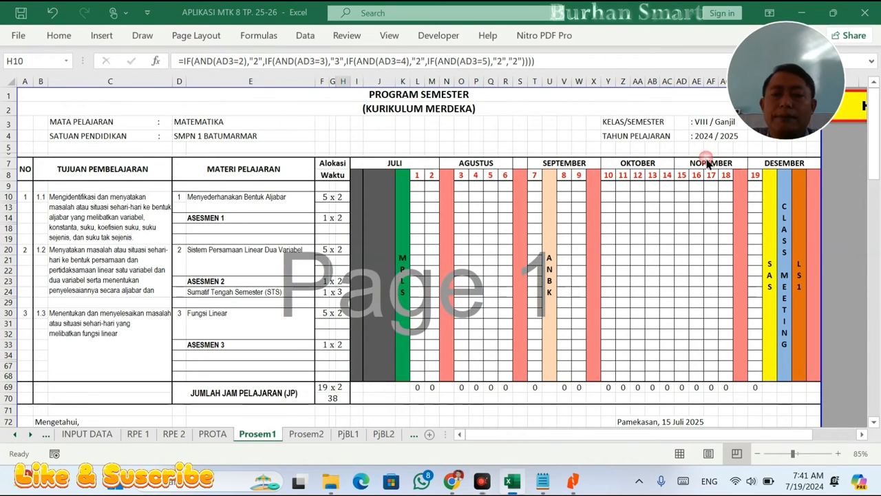
drag(762, 99, 795, 274)
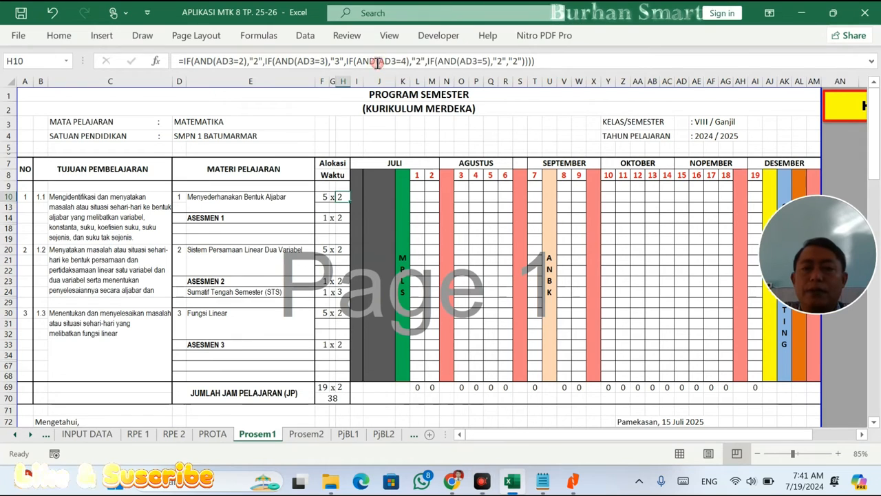
click(337, 63)
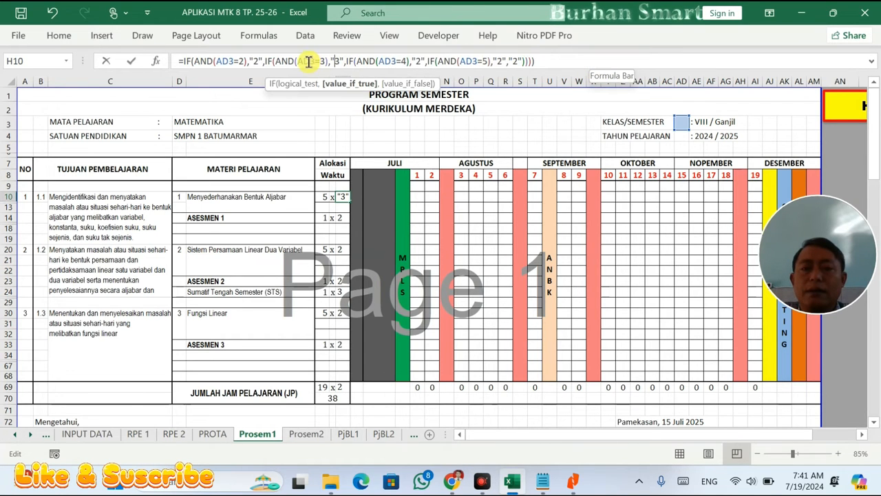
click(682, 122)
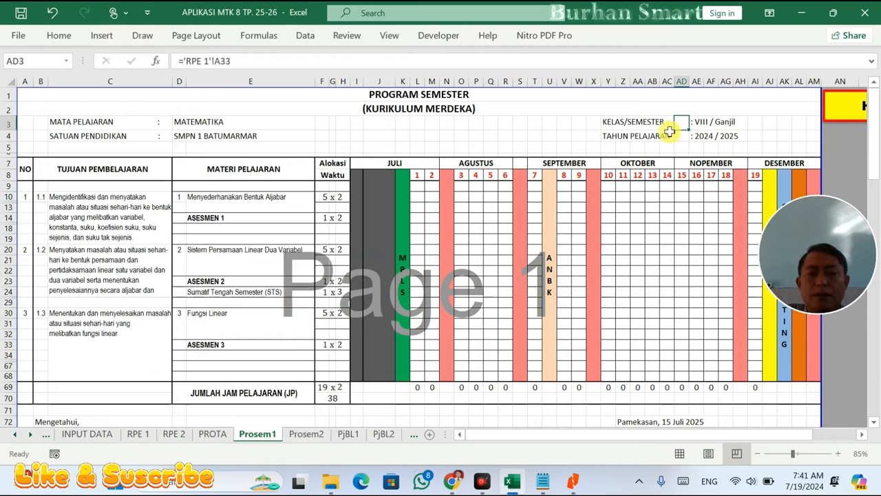
click(335, 197)
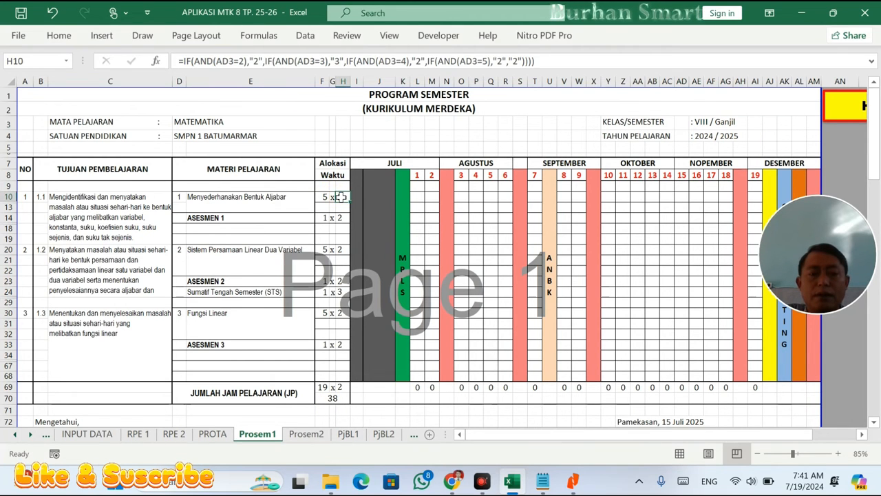
Edit the Menyederhanakan Bentuk Aljabar formula in H10 so that it returns "4" when AD3=4
click(249, 61)
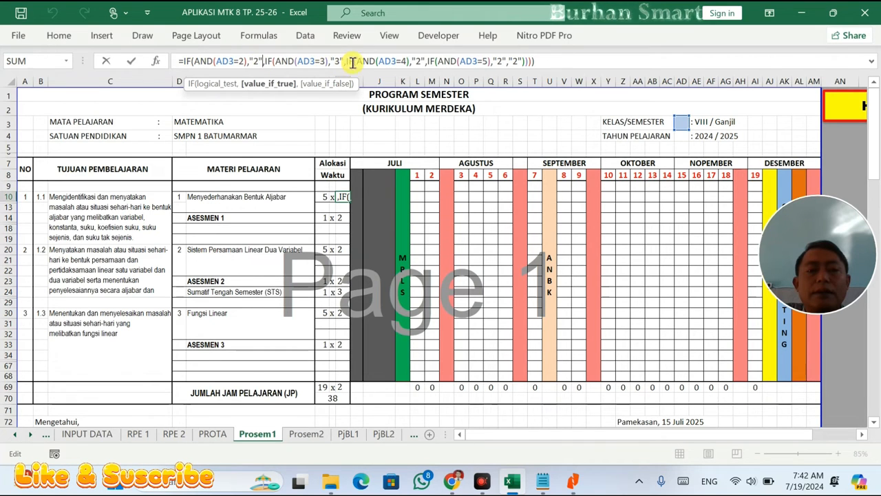
double_click(419, 60)
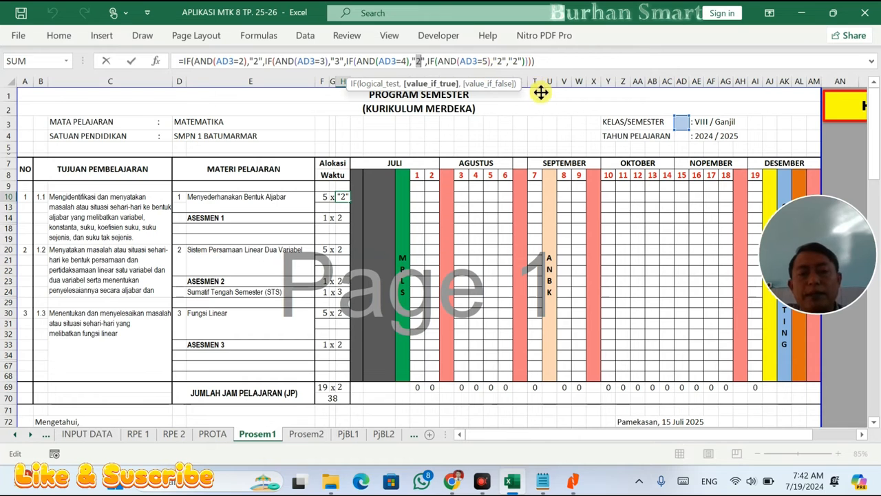
text(4)
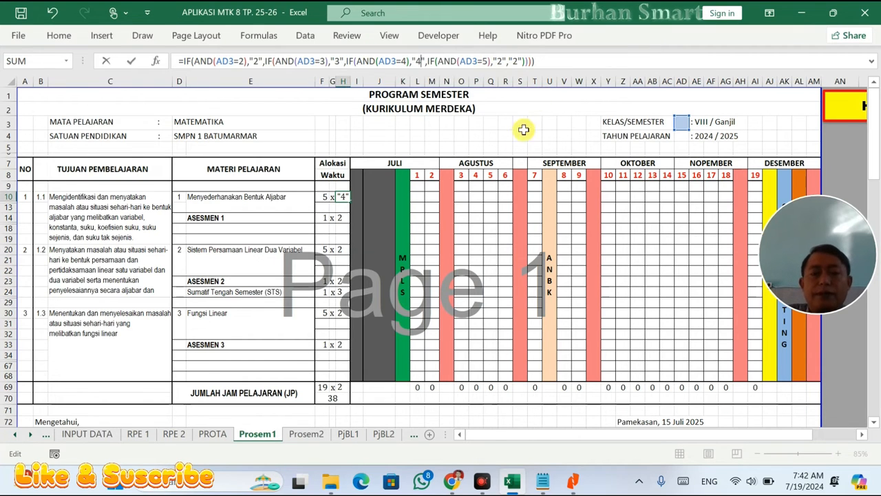
key(Return)
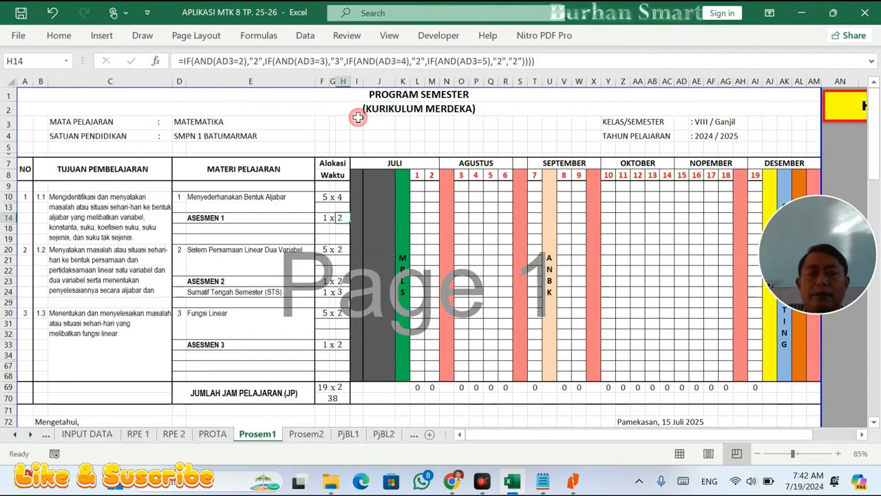
Try making the ASESMEN 1 formula in H14 return "4" when AD3=4, and undo that change
click(452, 60)
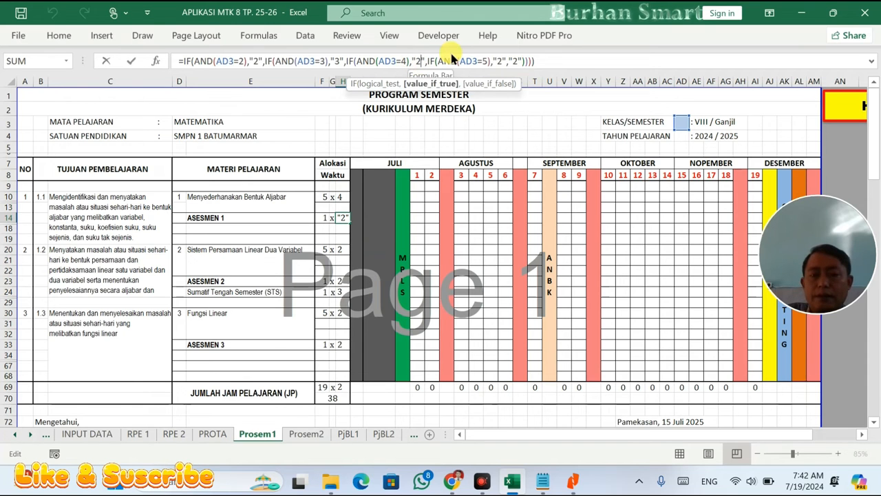
key(Delete)
text(4)
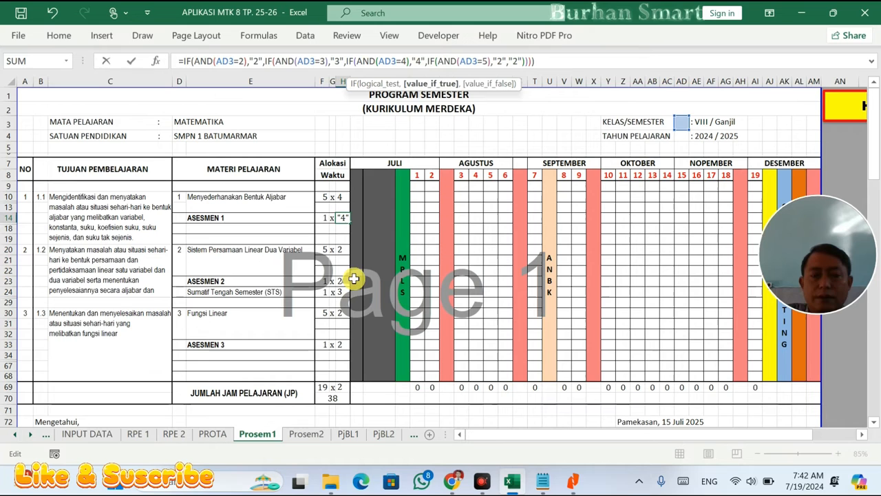
key(Return)
click(343, 250)
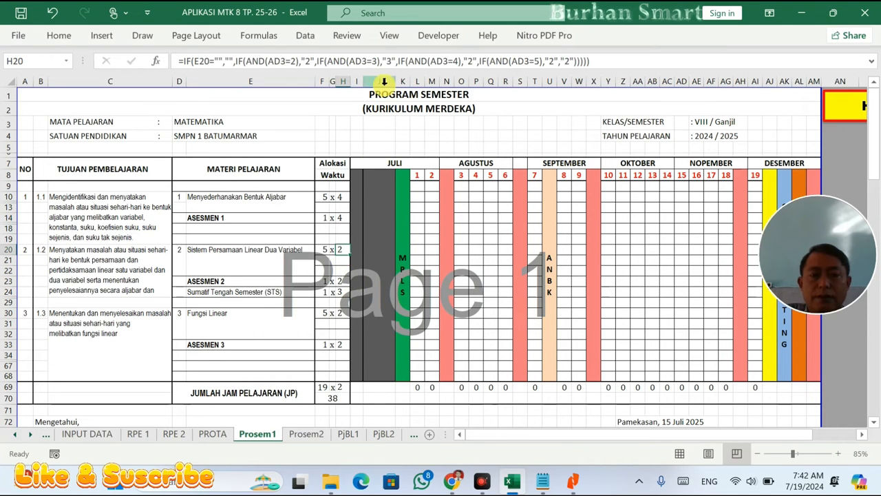
key(ctrl+z)
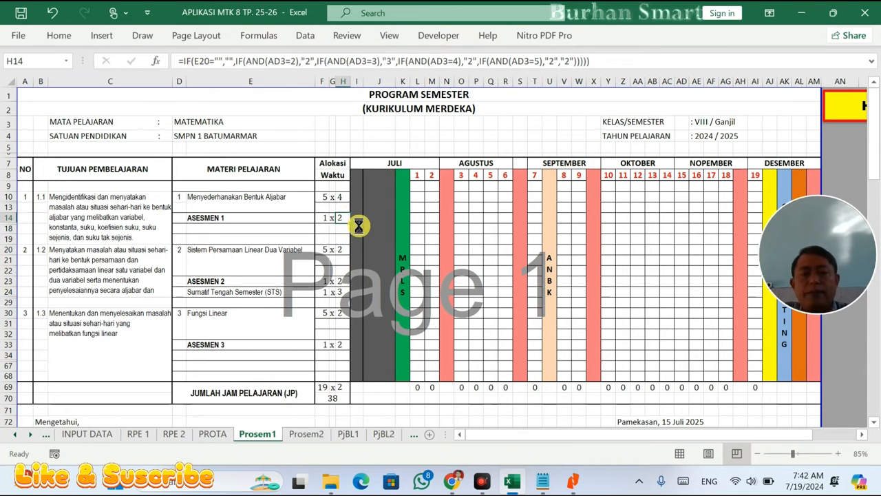
key(ctrl+z)
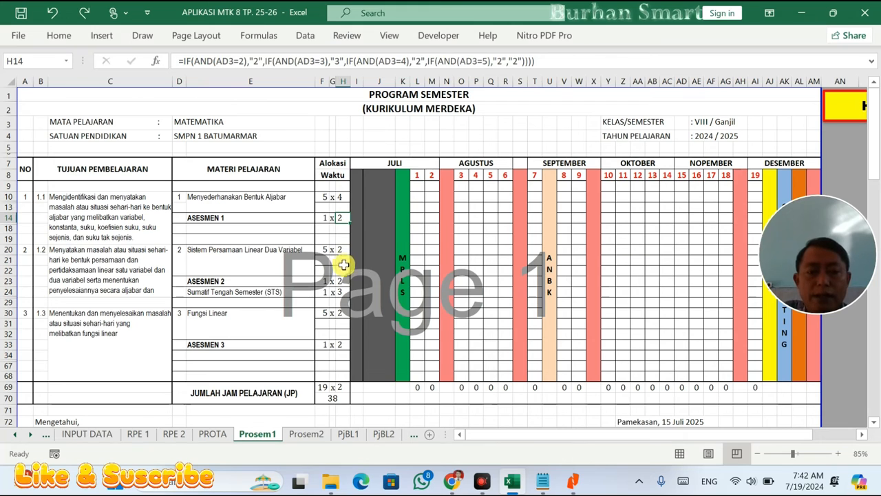
Edit the Sistem Persamaan Linear Dua Variabel formula in H20 so that it returns "4" when AD3=4
click(342, 251)
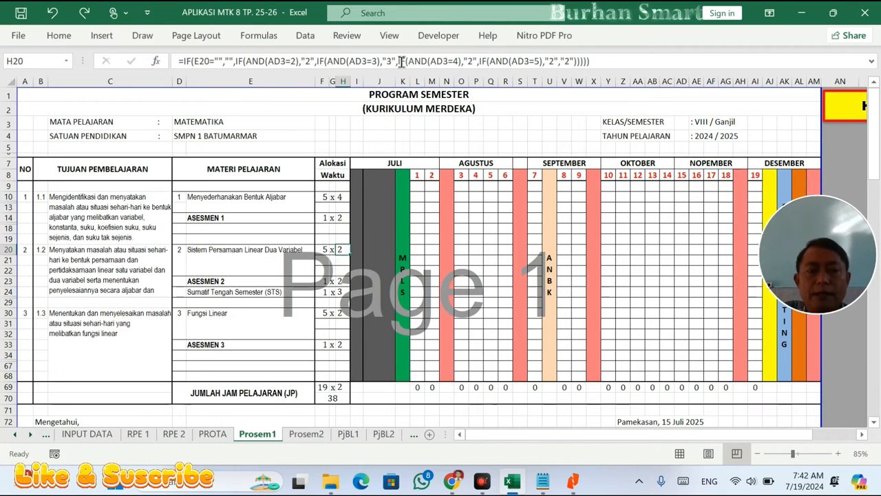
click(459, 60)
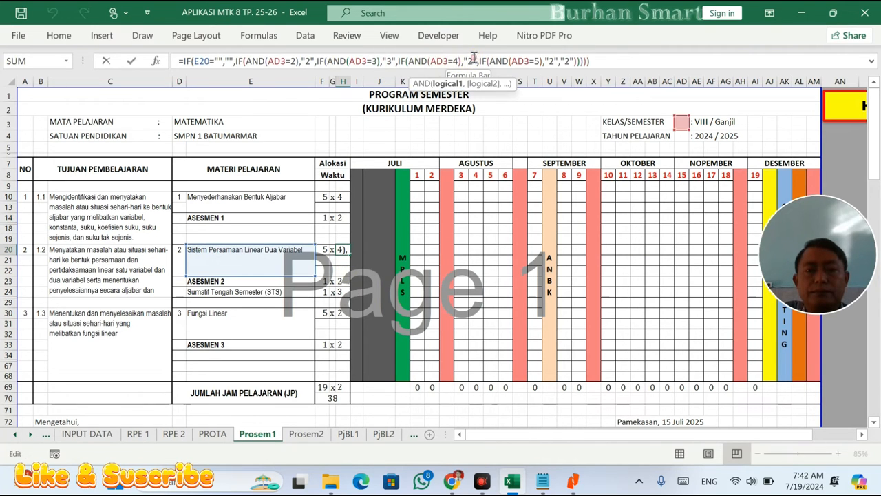
click(472, 60)
key(BackSpace)
text(4)
key(Return)
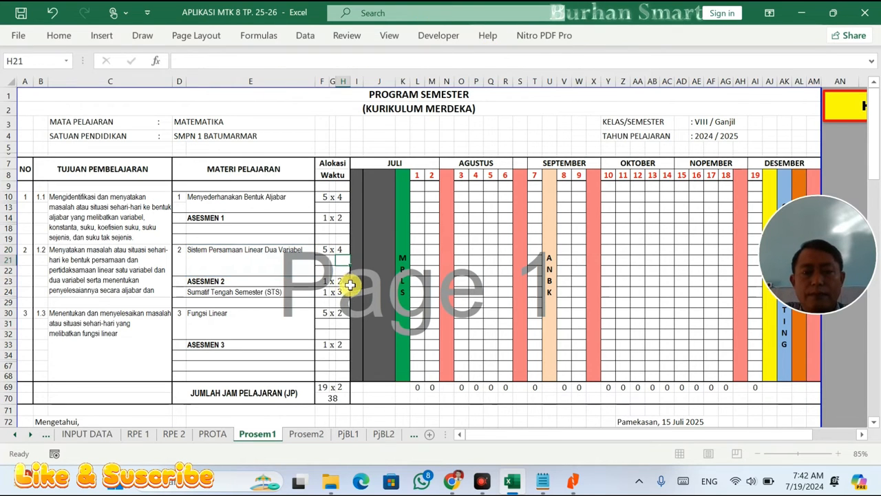
Edit the Fungsi Linear formula in H30 so that it returns "4" when AD3=4
click(343, 292)
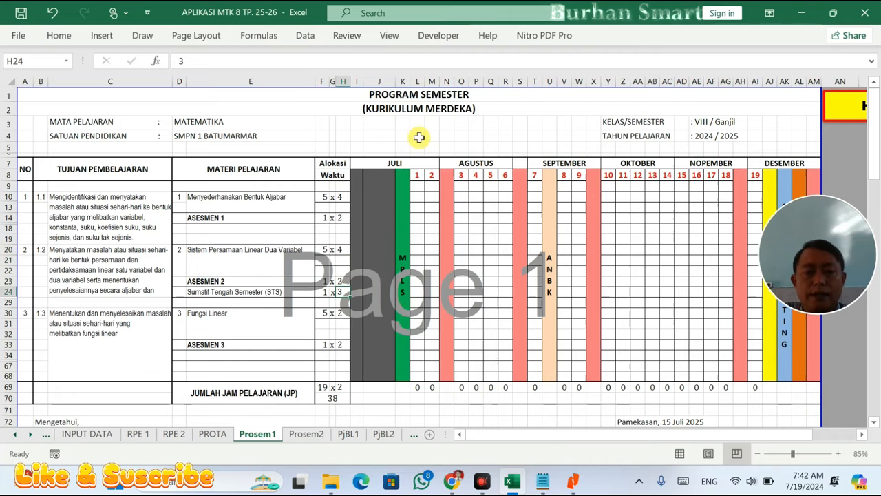
click(340, 320)
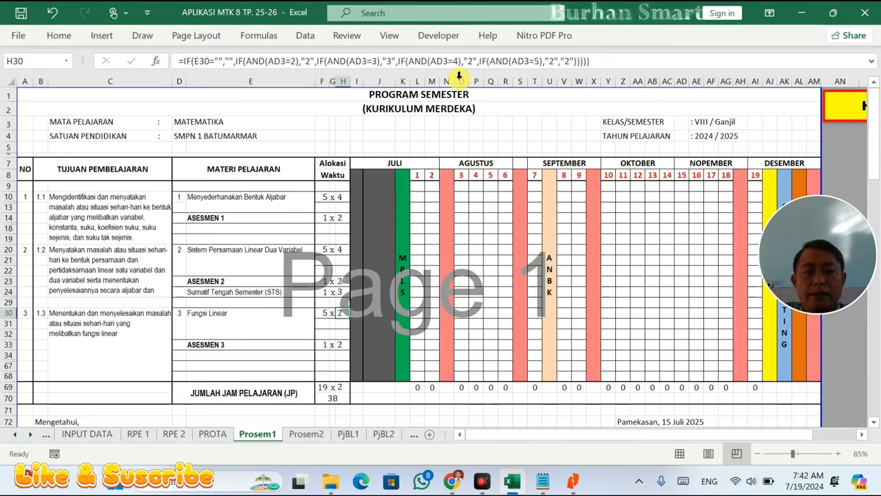
double_click(470, 60)
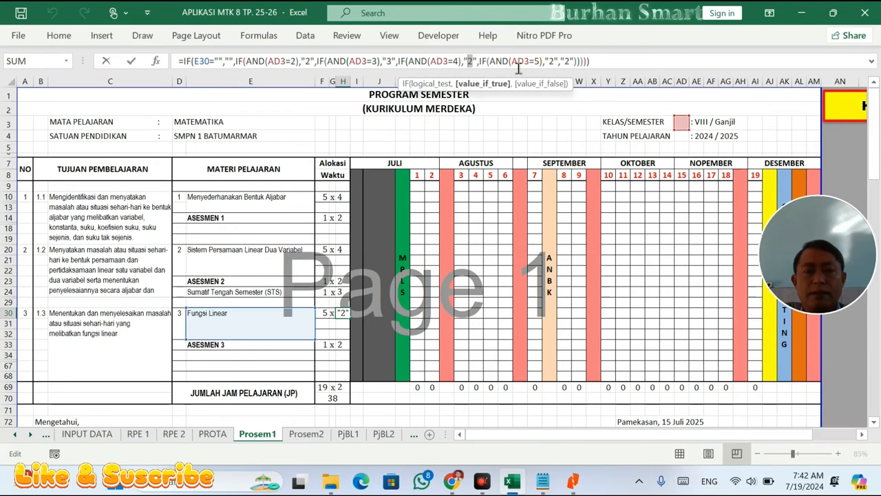
text(4)
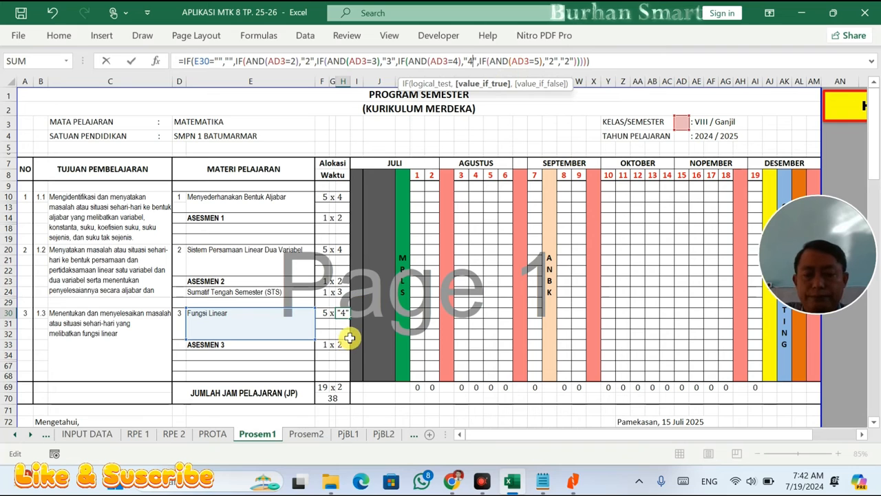
key(Return)
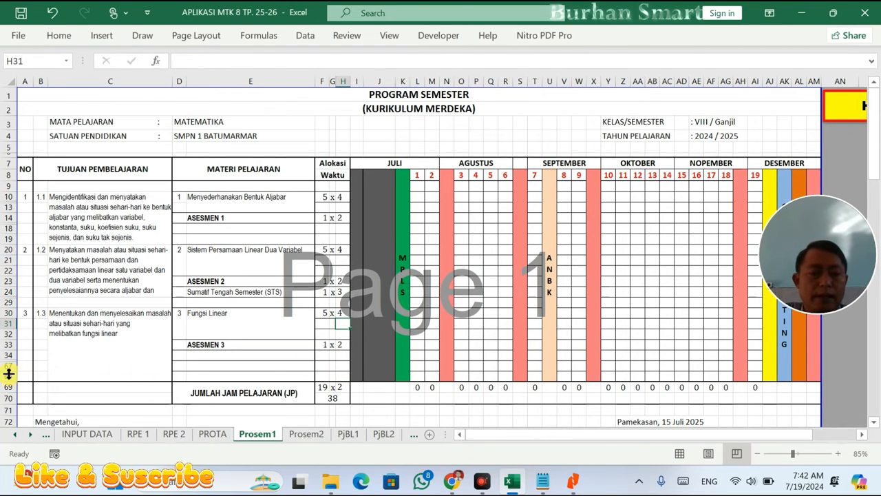
Unhide the hidden rows between rows 10 and 68 of Prosem1
drag(5, 376, 3, 197)
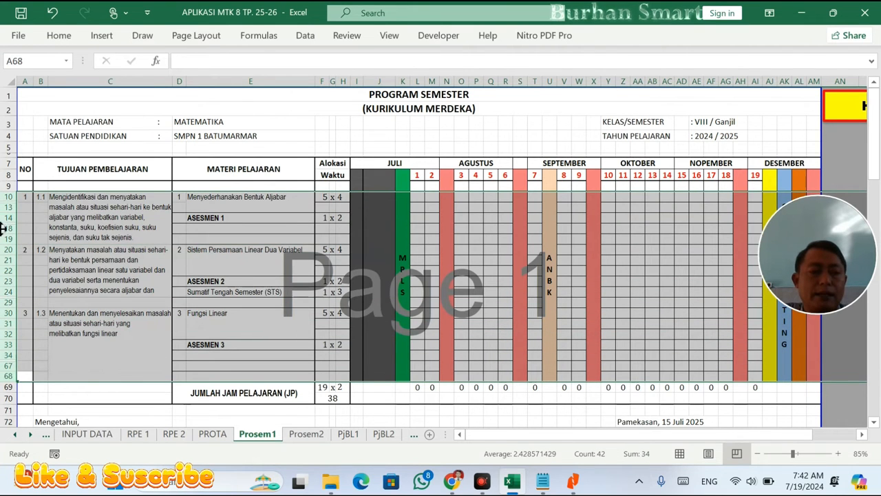
right_click(5, 229)
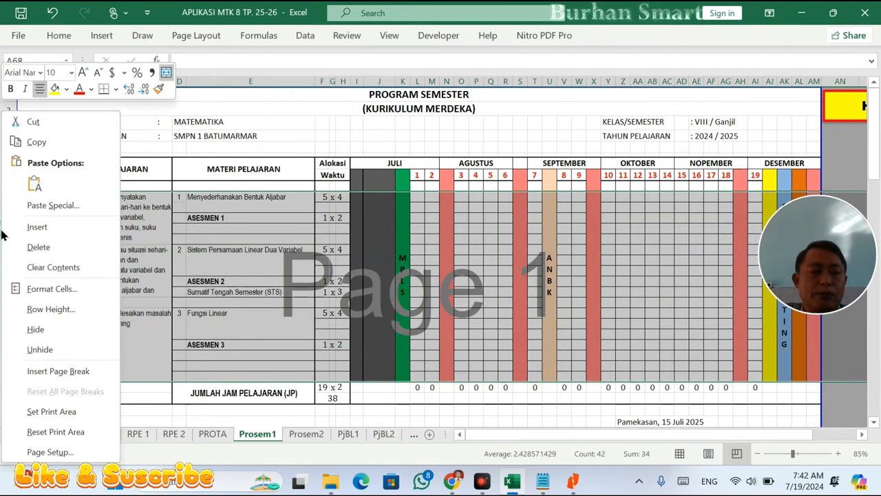
click(42, 349)
Edit the Alokasi Waktu formula in H40 so that it returns "4" when AD3=4
scroll(183, 313, down, 12)
click(164, 312)
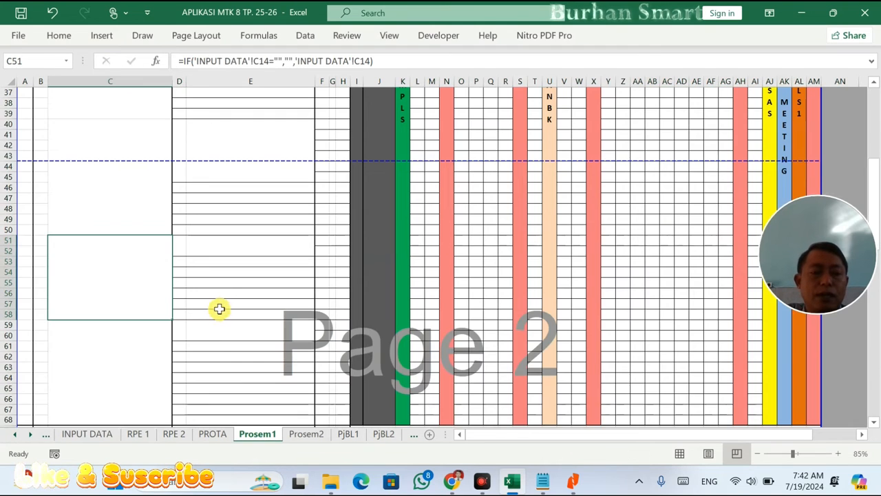
scroll(274, 271, up, 1)
scroll(273, 272, up, 3)
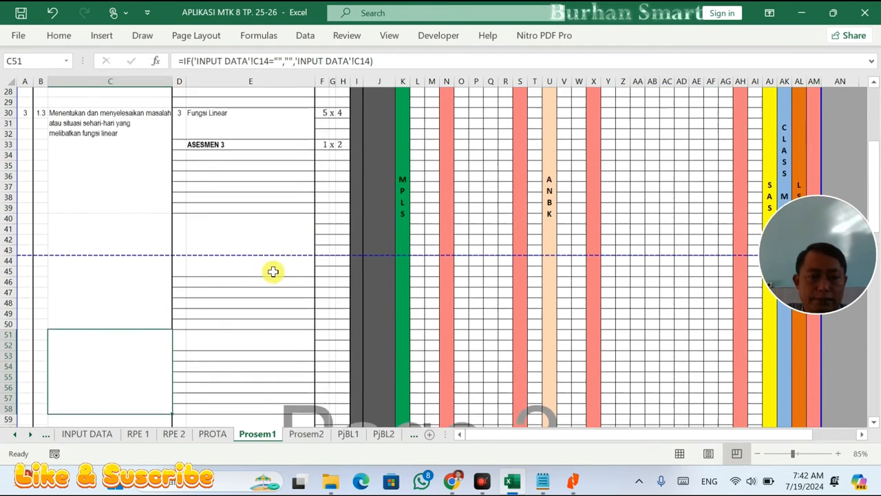
click(340, 250)
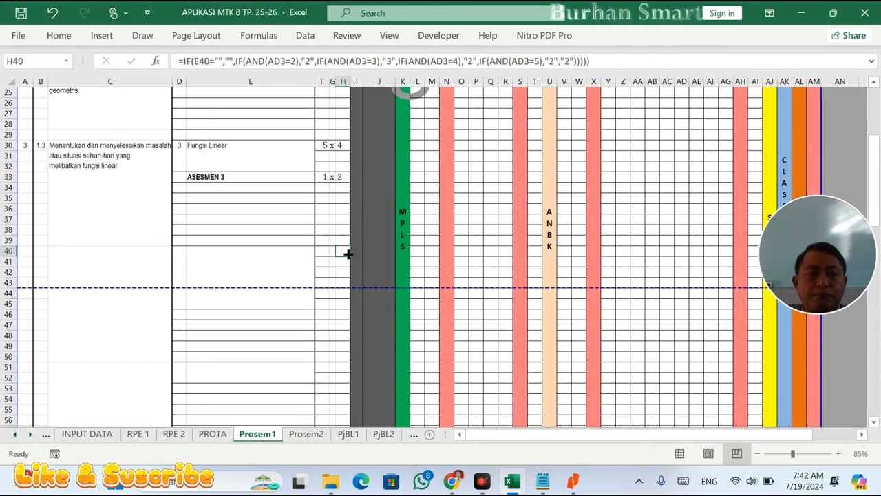
click(468, 58)
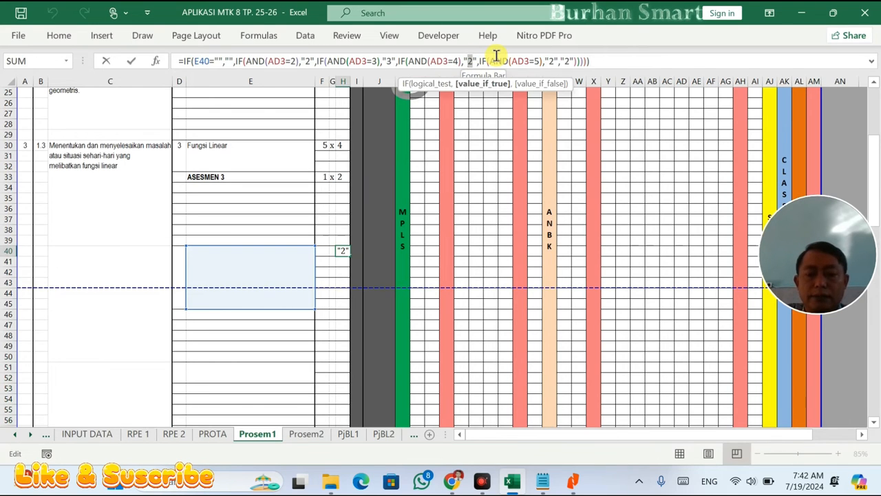
text(4)
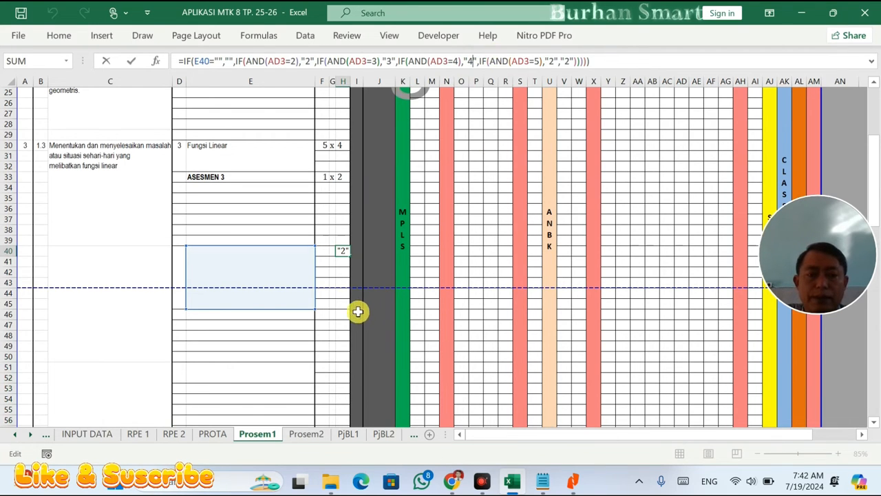
key(Return)
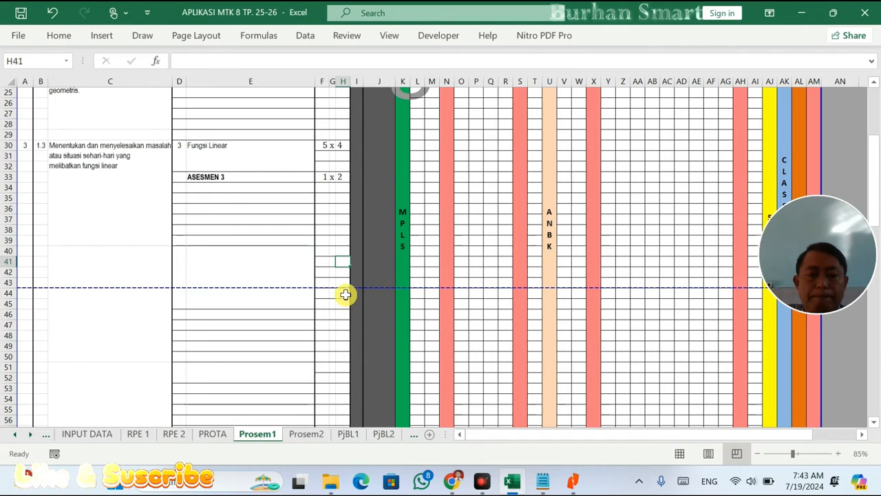
Edit the Alokasi Waktu formula in H51 so that it returns "4" when AD3=4
click(344, 365)
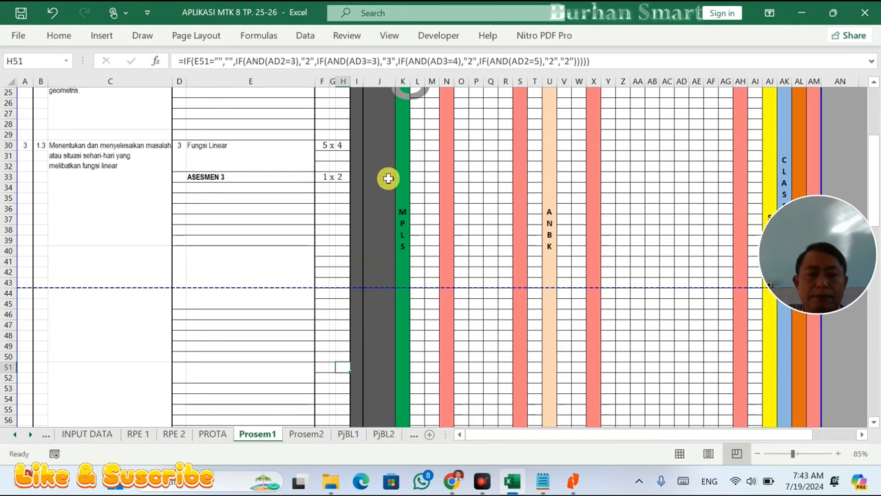
click(508, 58)
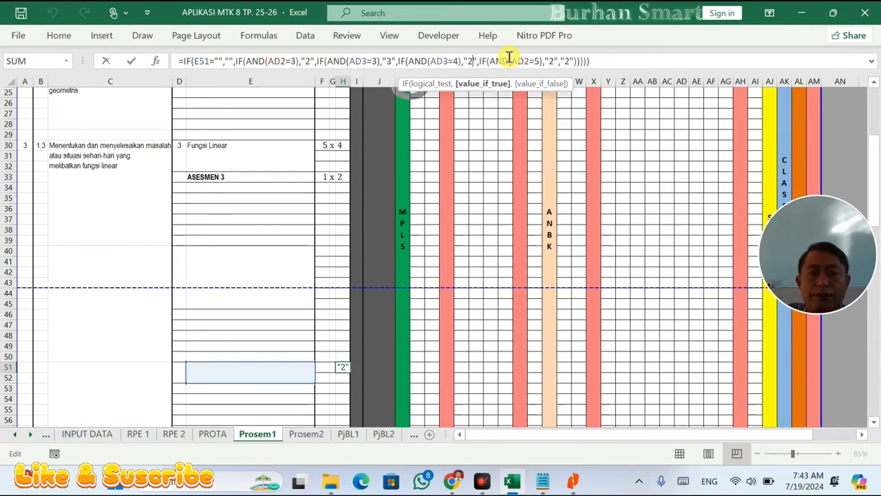
key(Delete)
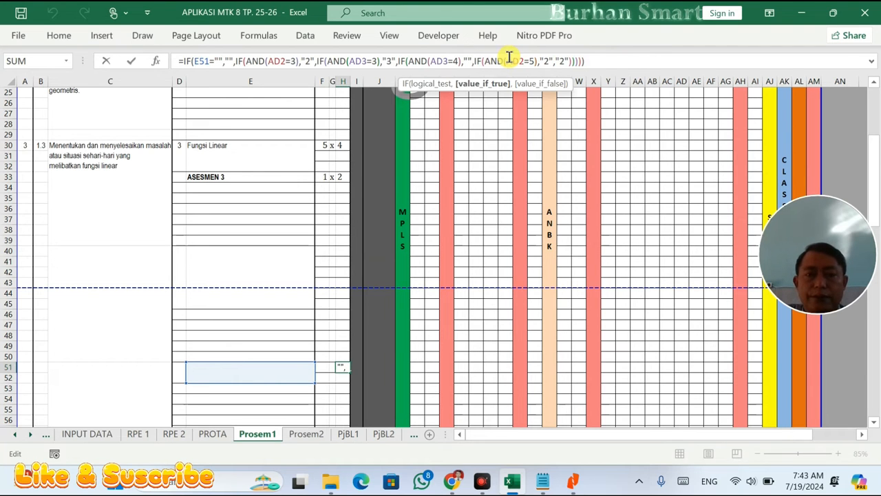
text(4)
key(Return)
Edit the Alokasi Waktu formula in H59 so that it returns "4" when AD3=4
scroll(373, 303, down, 1)
scroll(373, 303, down, 4)
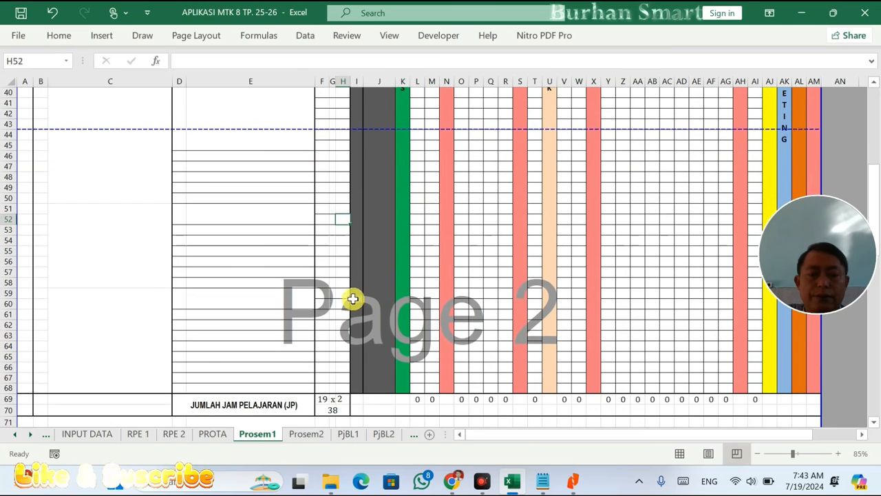
click(342, 292)
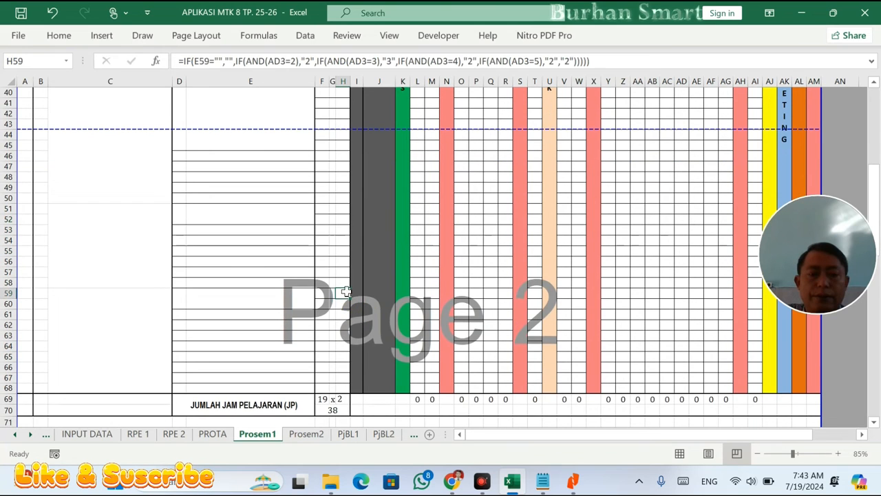
drag(473, 59, 464, 50)
double_click(470, 61)
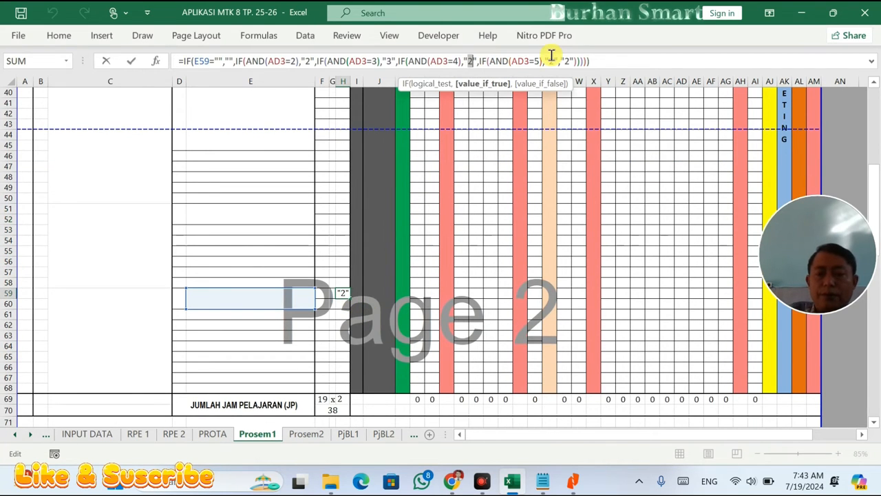
text(4)
key(Return)
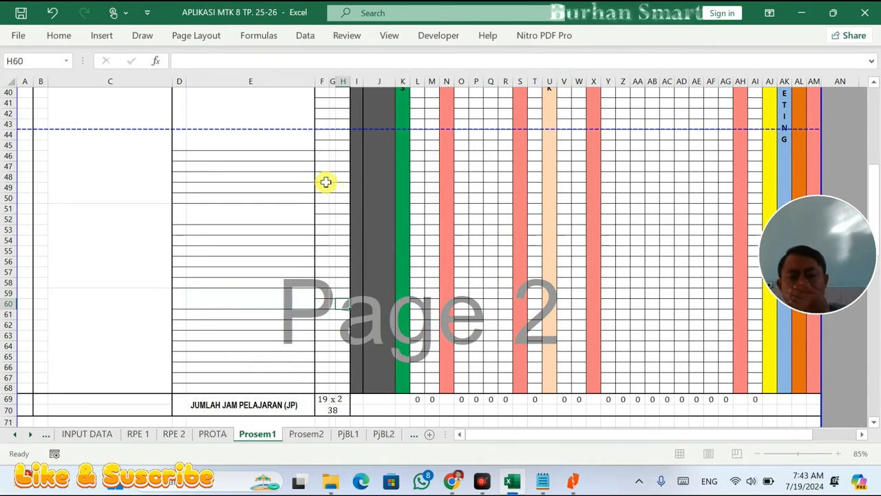
Clear the Alokasi Waktu multipliers of the three Prosem1 topics in F10, F20 and F30
click(305, 433)
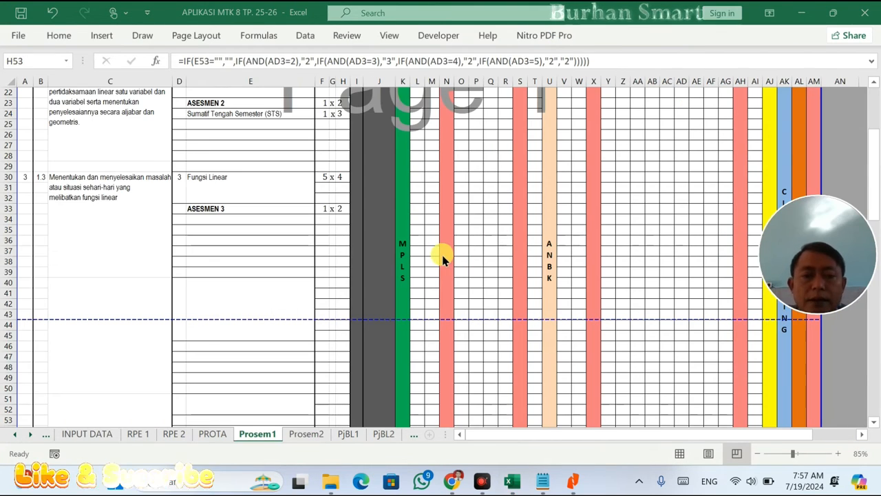
scroll(445, 255, up, 2)
scroll(455, 241, up, 5)
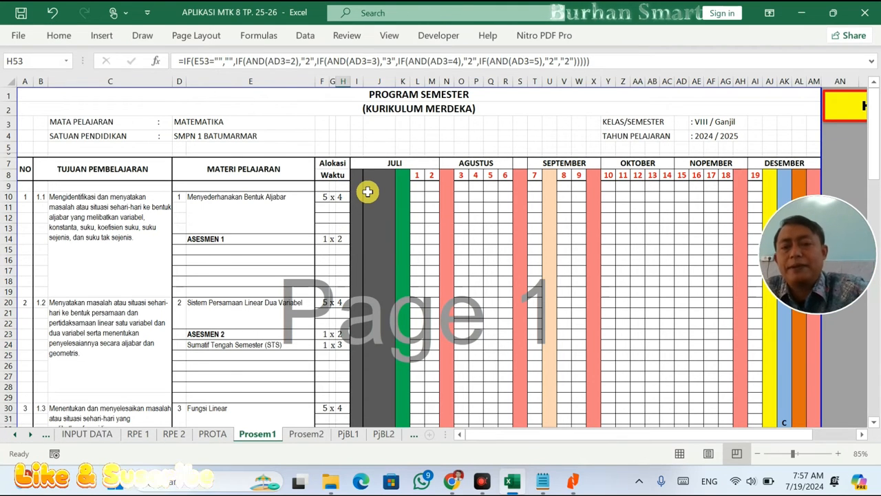
click(323, 197)
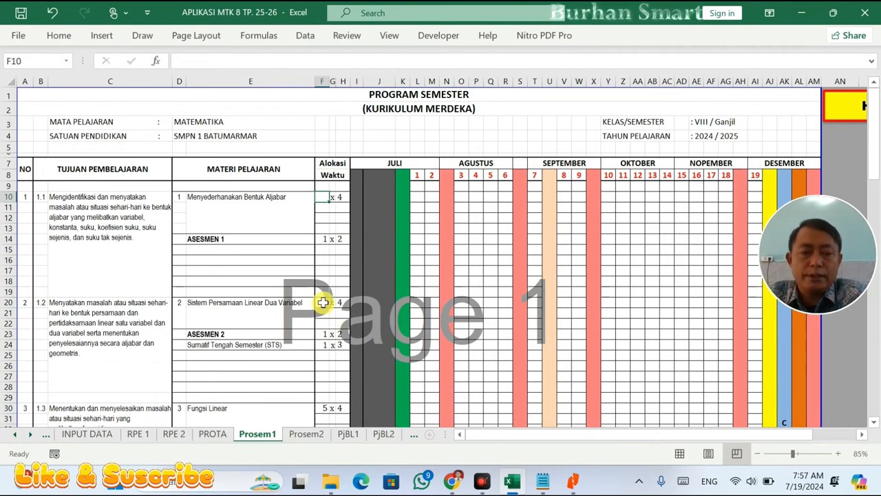
click(325, 406)
scroll(358, 356, down, 4)
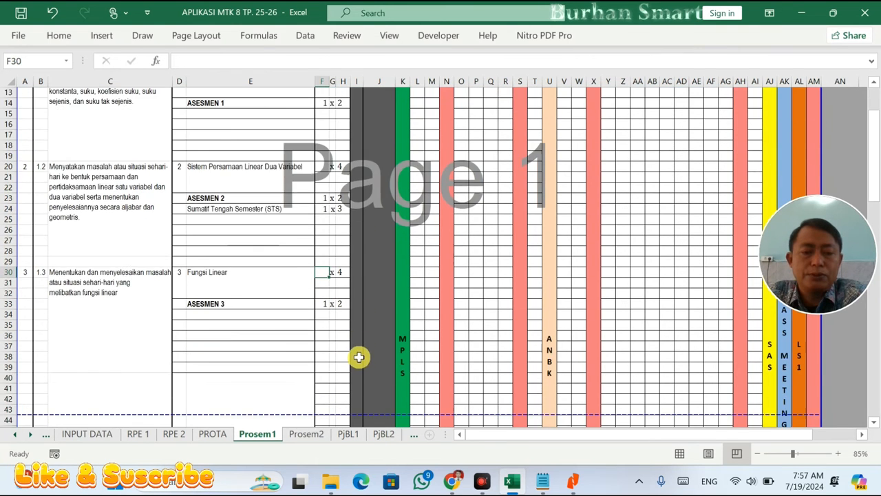
scroll(330, 330, down, 5)
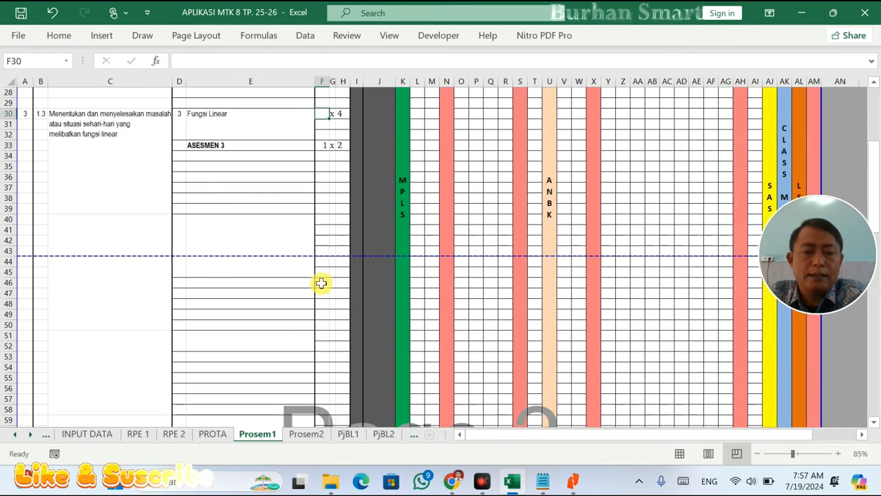
scroll(332, 259, up, 8)
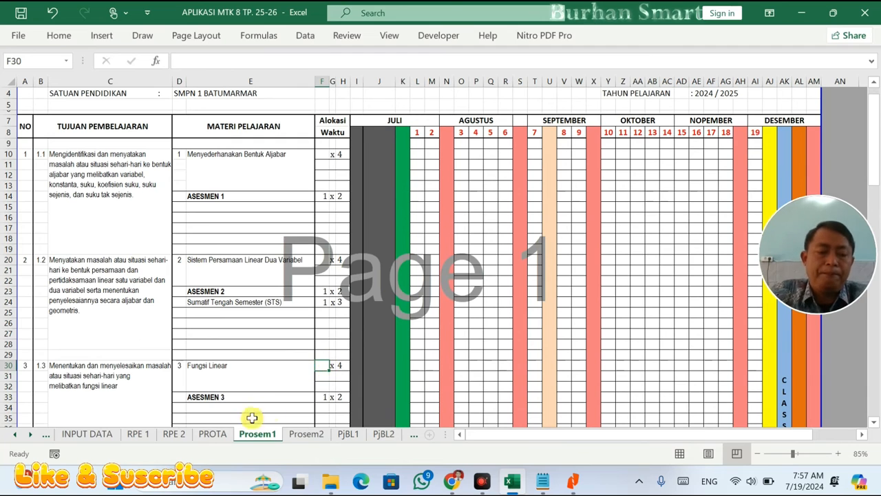
Link F10 in Prosem1 to the JP value of Menyederhanakan Bentuk Aljabar in F10 of INPUT DATA
click(147, 436)
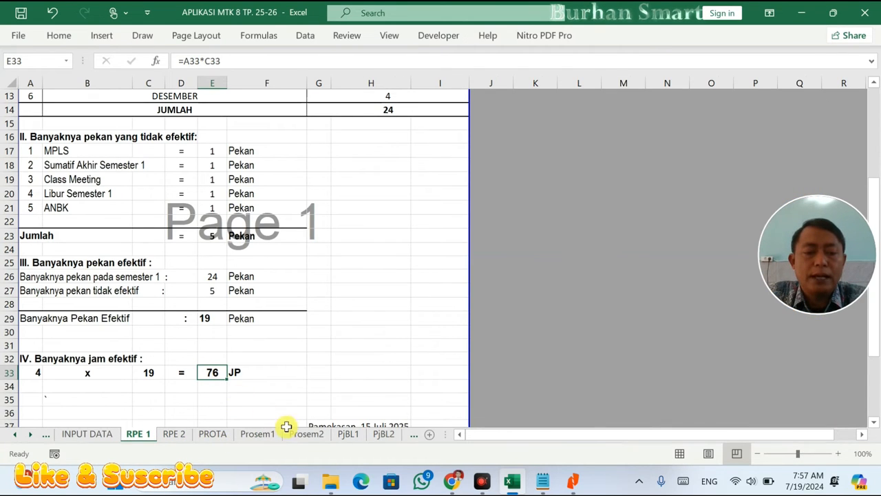
click(96, 434)
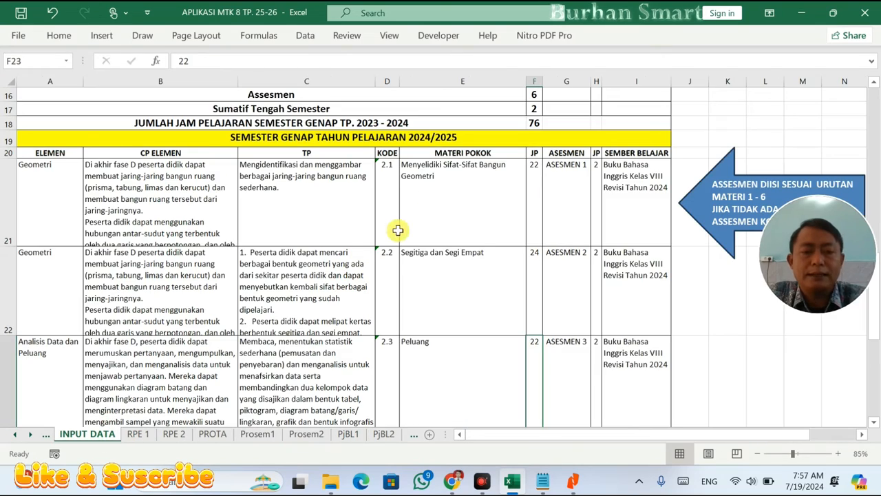
scroll(528, 173, up, 6)
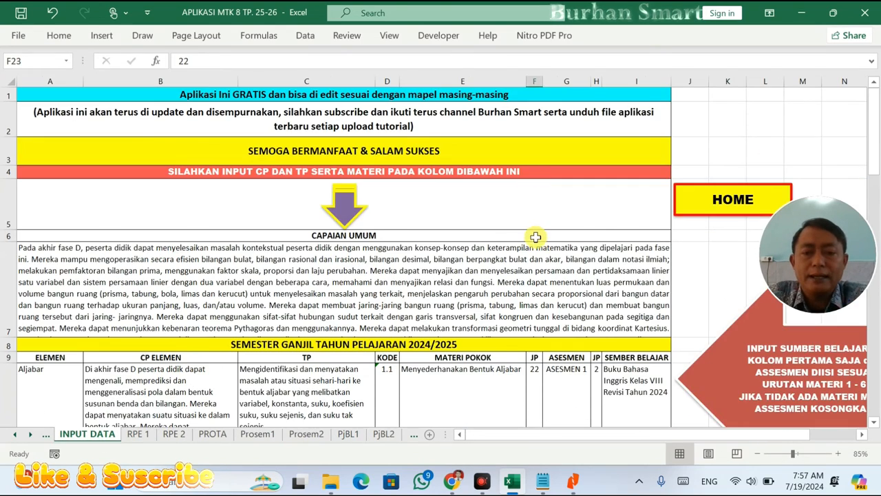
scroll(538, 228, down, 3)
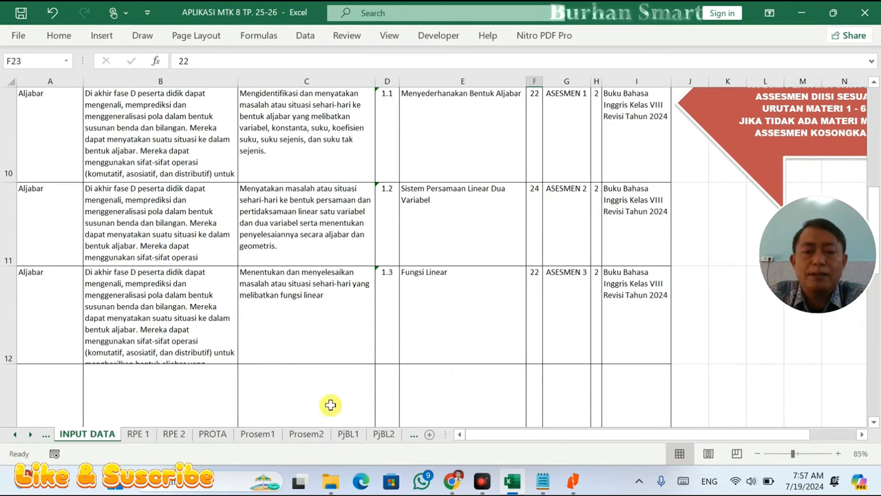
click(258, 435)
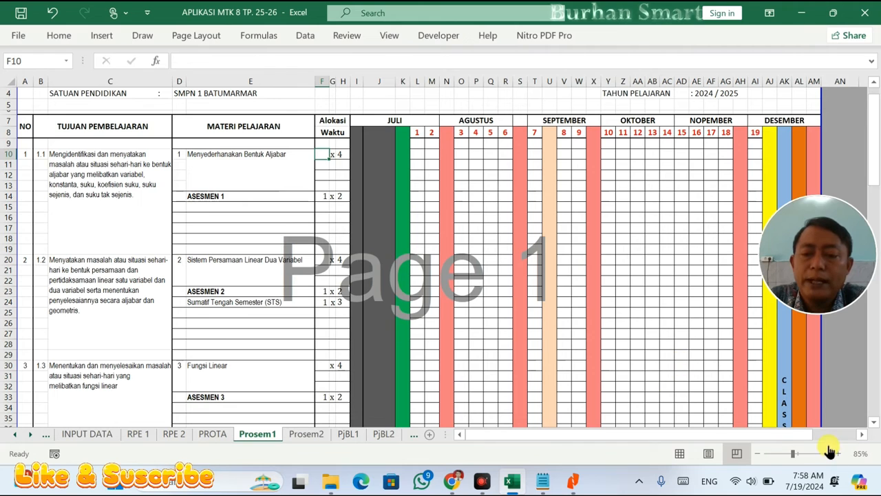
click(327, 157)
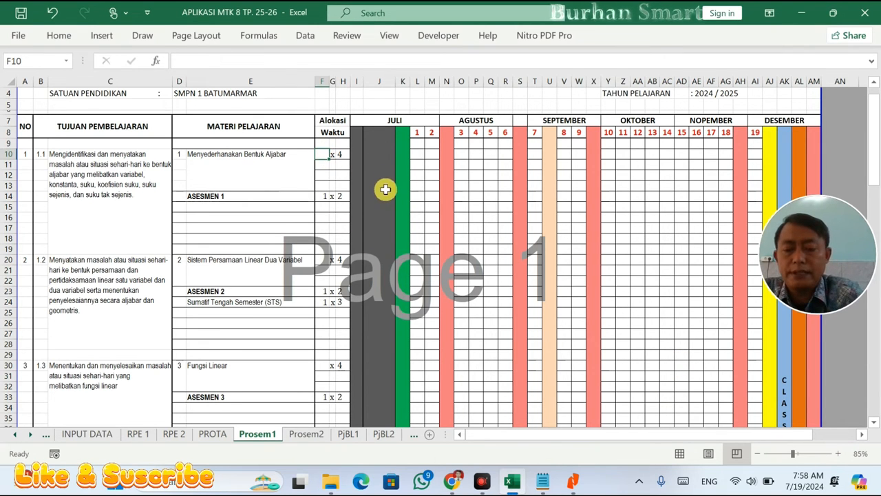
text(=)
click(82, 433)
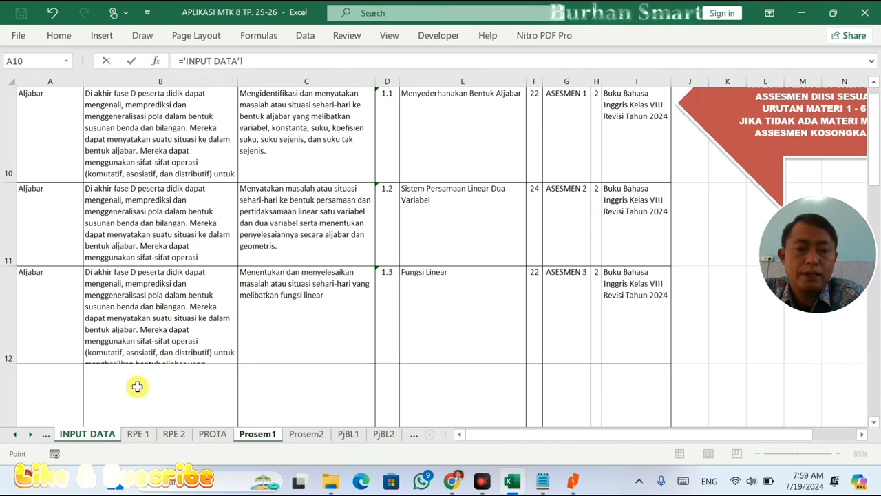
scroll(372, 179, up, 2)
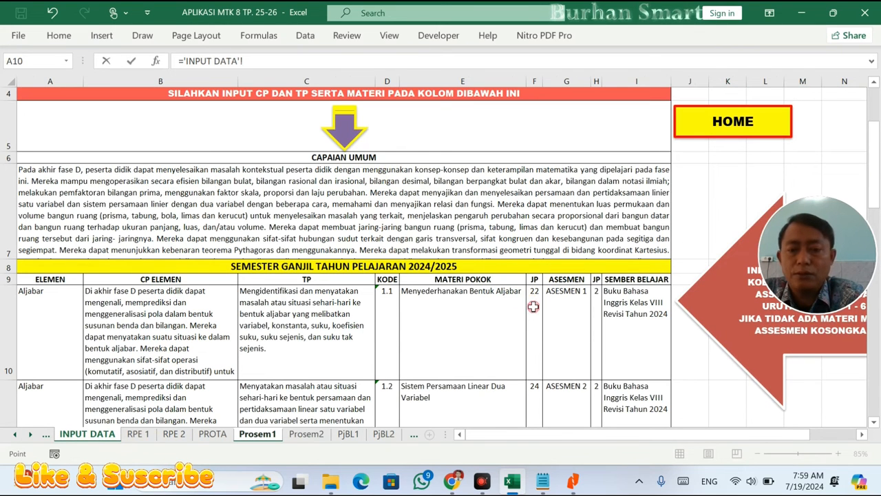
key(Return)
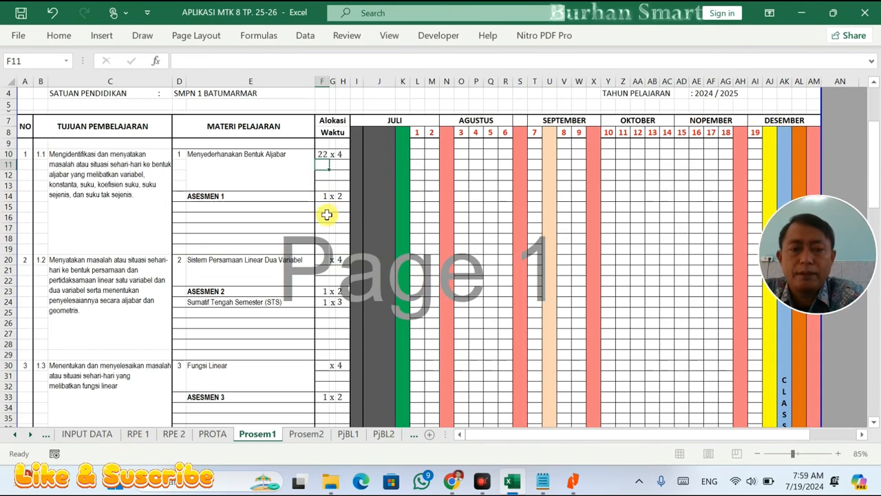
Link F20 in Prosem1 to the JP value of Sistem Persamaan Linear Dua Variabel in F11 of INPUT DATA
text(=)
click(88, 432)
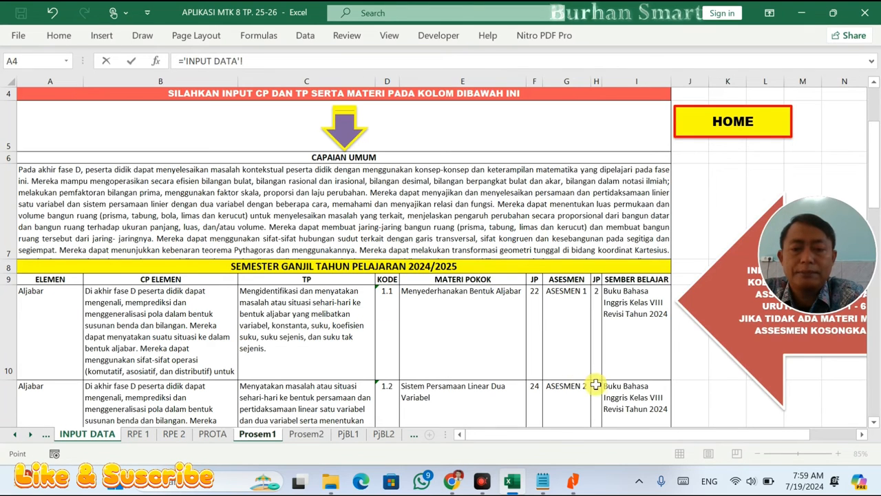
click(540, 391)
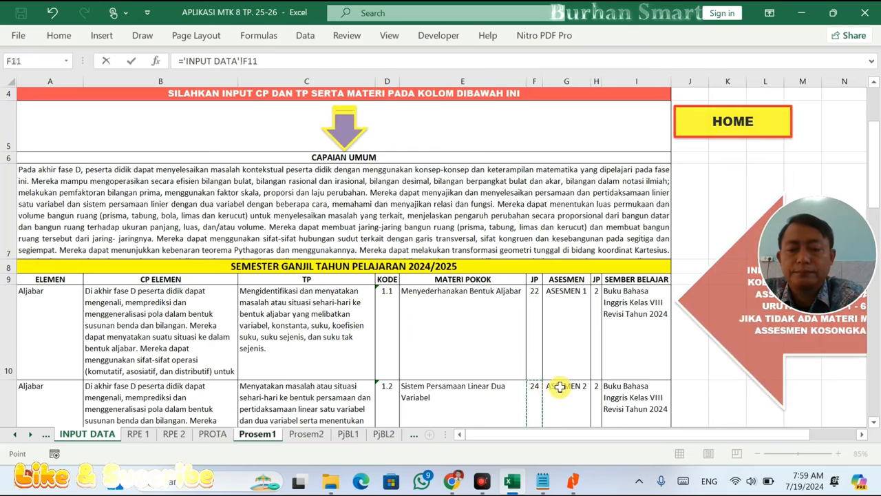
key(Return)
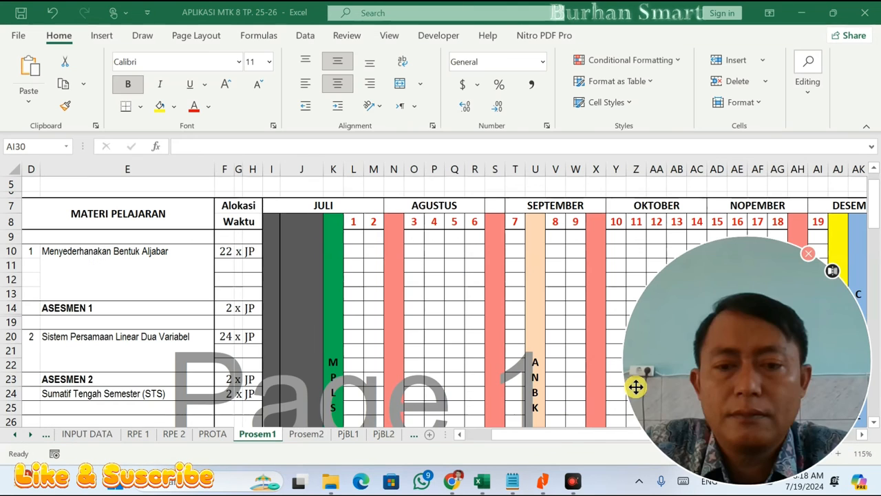
drag(626, 387, 647, 76)
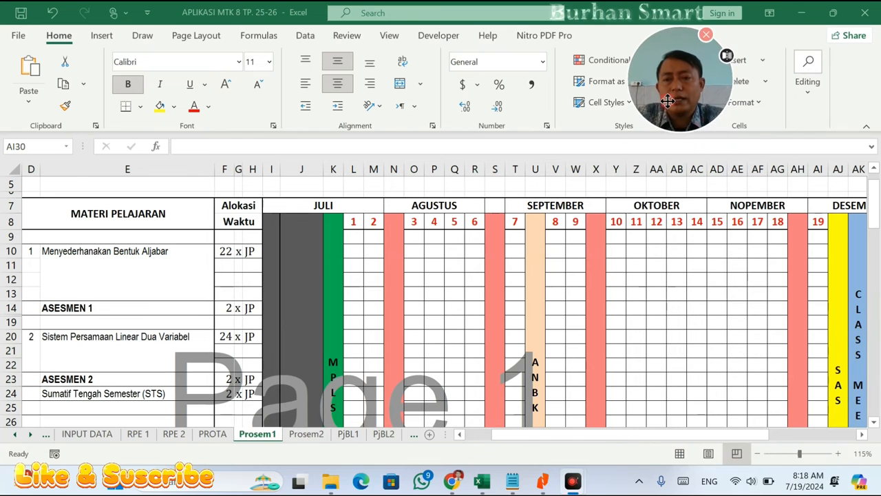
drag(706, 124, 723, 136)
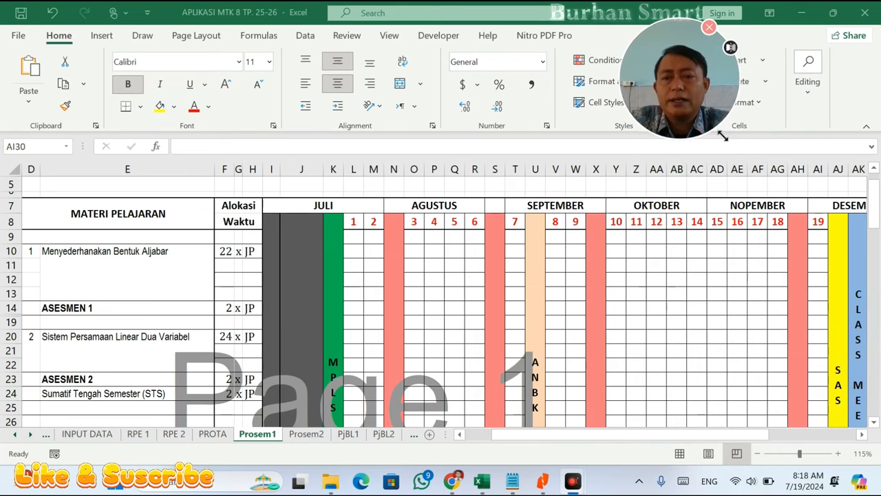
Review the Alokasi Waktu entries of the topics and assessments in Prosem1
click(230, 252)
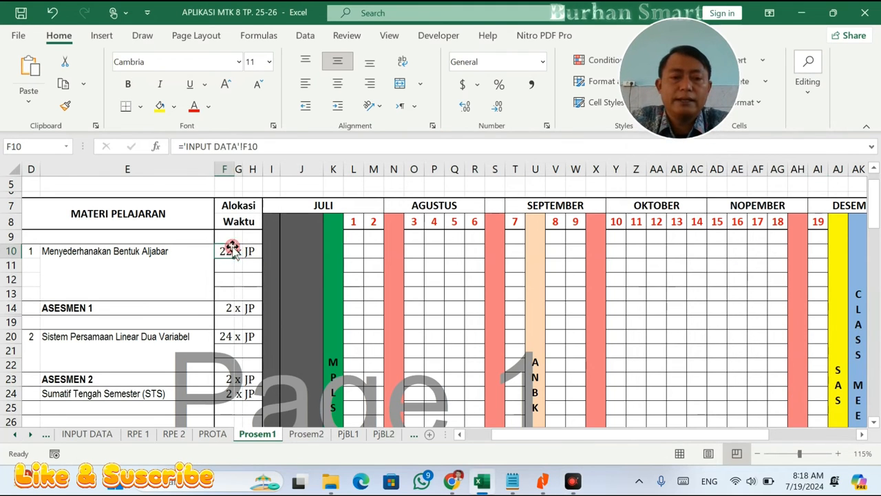
click(232, 308)
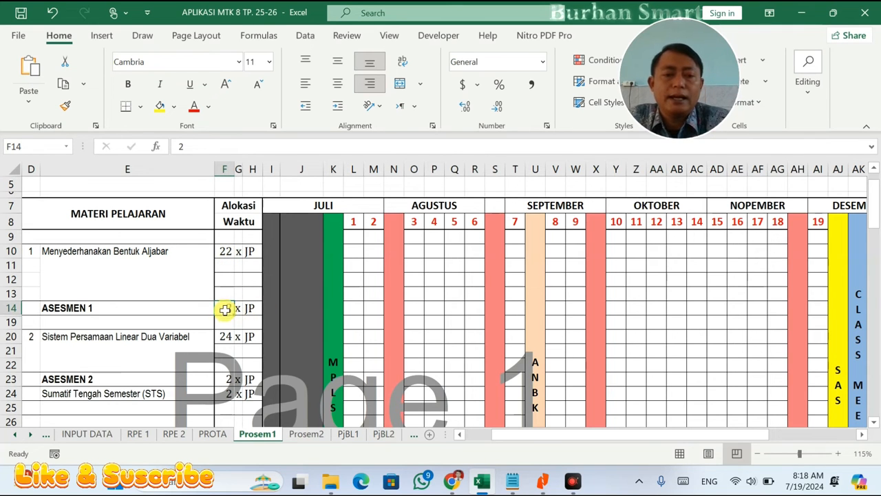
scroll(230, 310, down, 2)
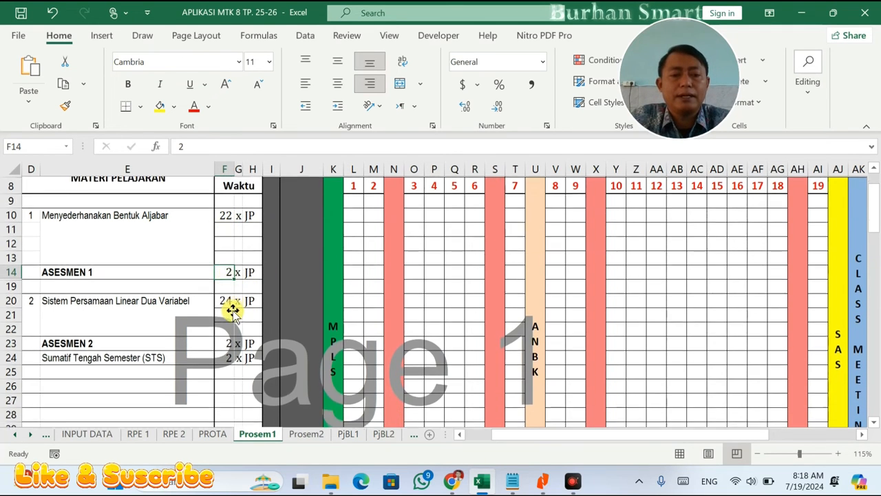
scroll(233, 307, up, 1)
scroll(232, 300, down, 1)
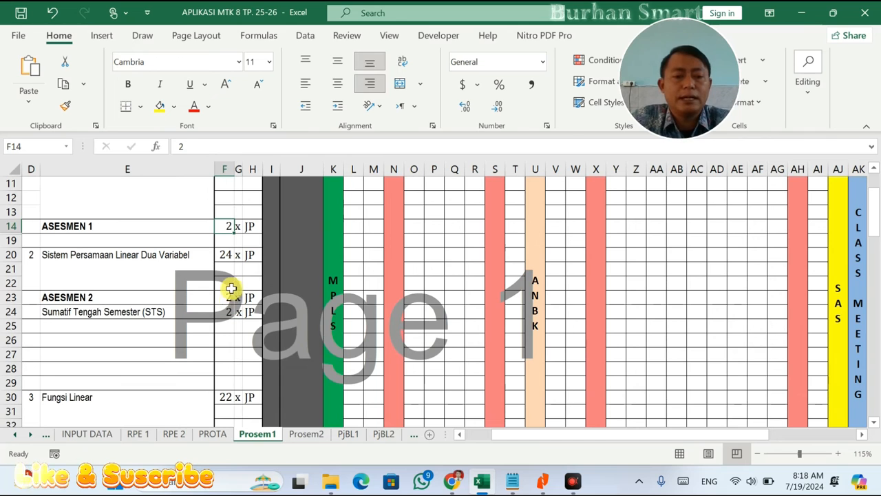
click(232, 340)
scroll(232, 321, up, 3)
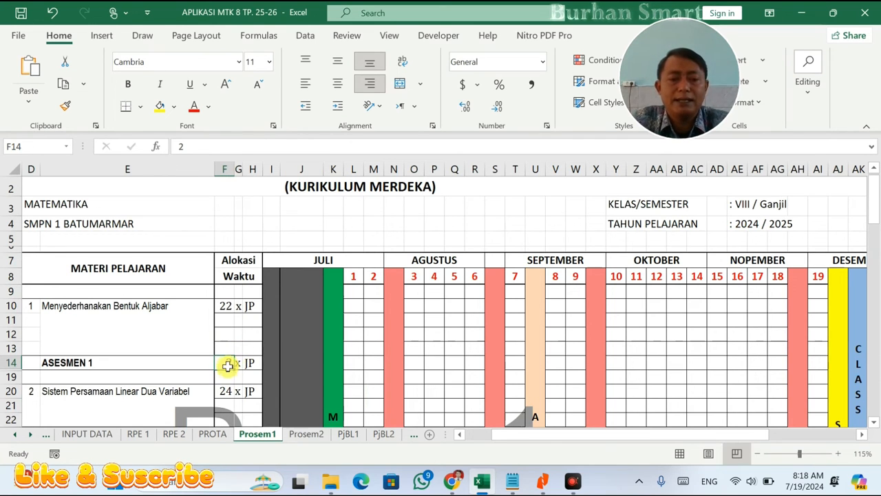
click(232, 306)
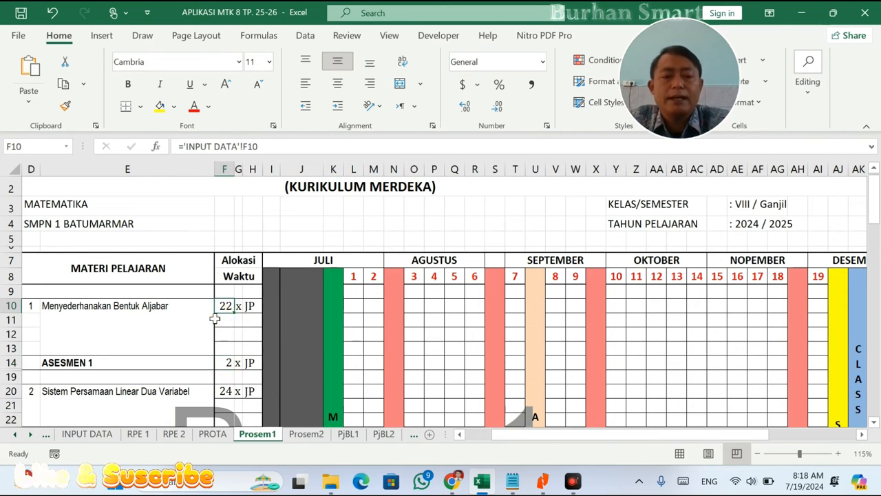
Compare Prosem1's time allocations with the JP values of the topics and assessments in INPUT DATA
click(88, 433)
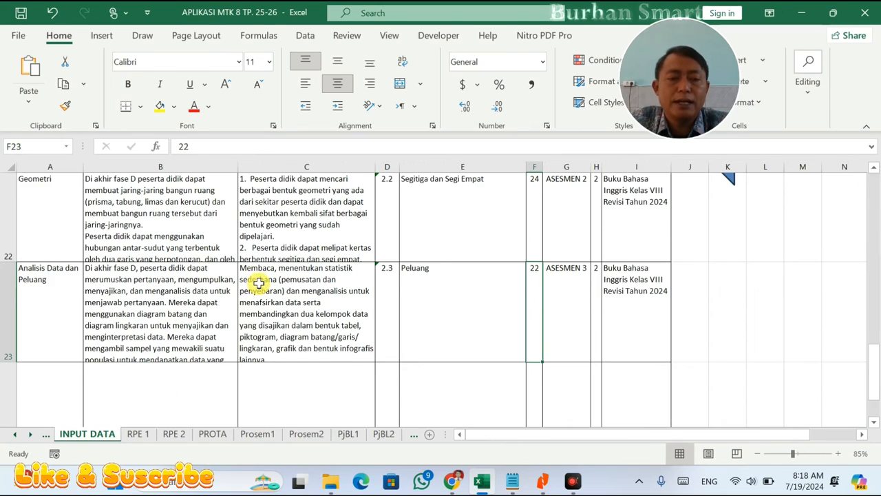
scroll(256, 281, up, 6)
scroll(443, 212, down, 2)
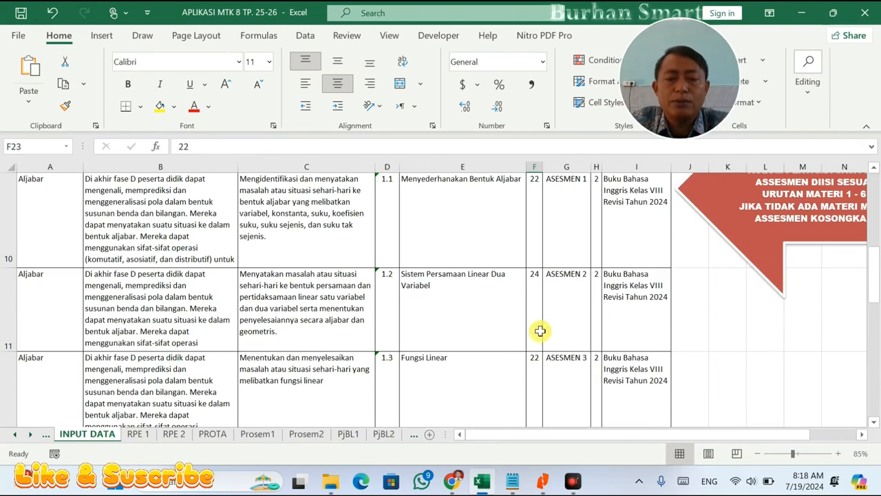
scroll(544, 371, down, 2)
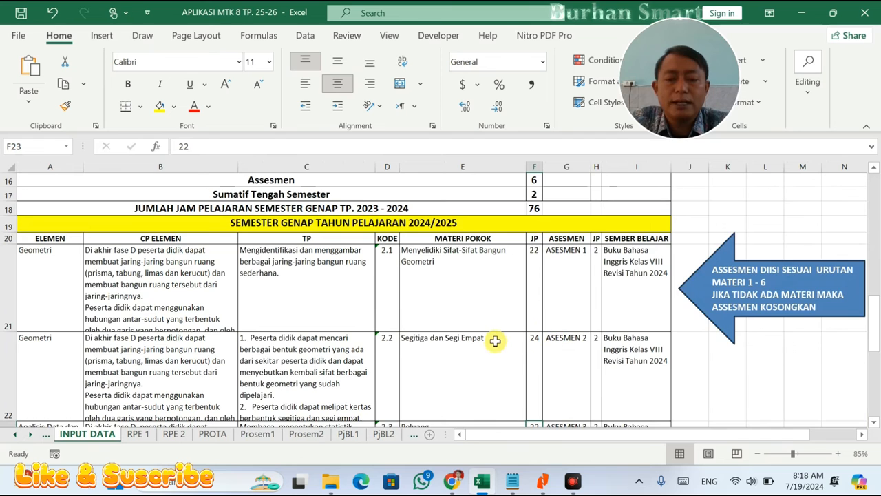
scroll(495, 341, up, 2)
click(257, 434)
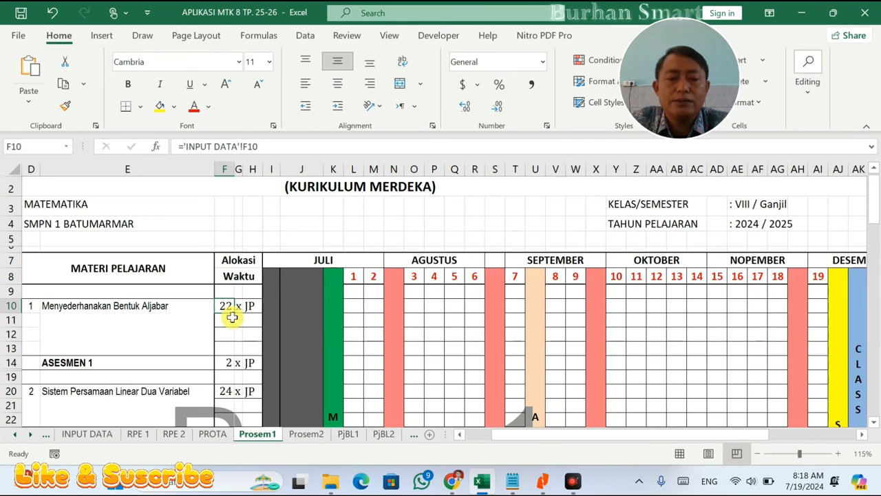
Check the effective weeks and effective teaching hours calculated in RPE 1, returning to Prosem1
click(355, 307)
click(138, 434)
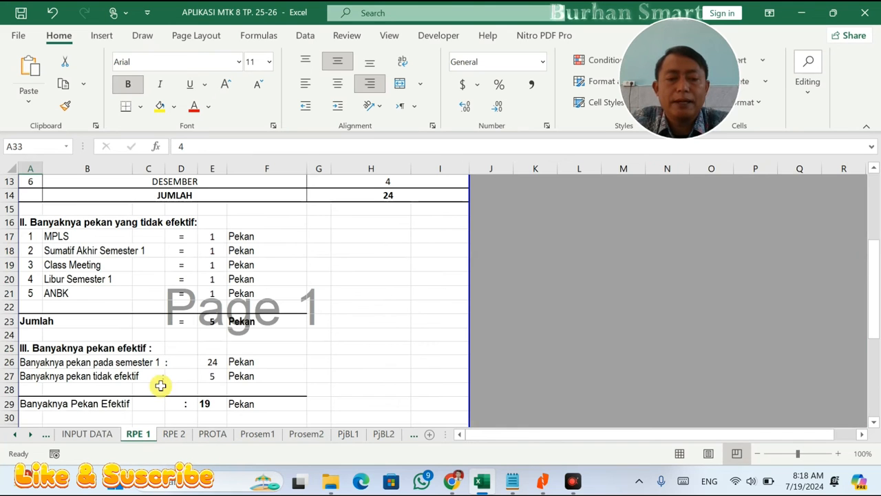
scroll(186, 380, down, 1)
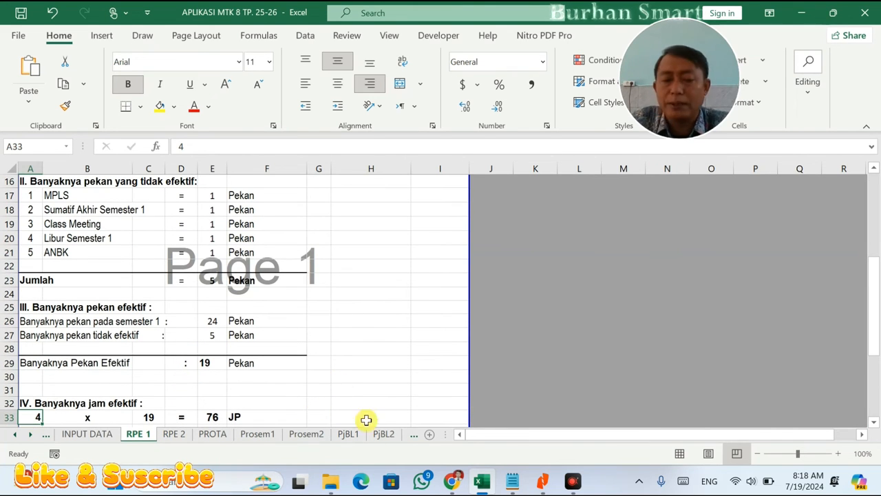
click(257, 434)
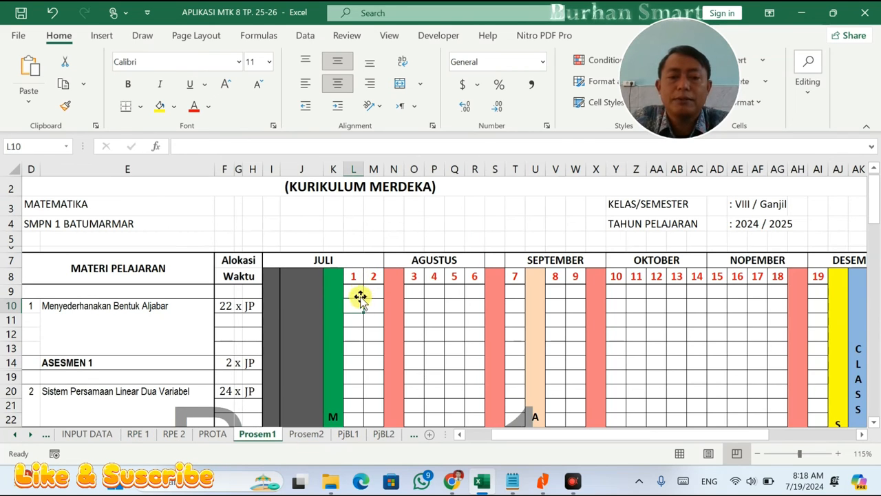
Allocate 4 hours per week to Menyederhanakan Bentuk Aljabar in weeks 1 to 5 of row 10
click(226, 308)
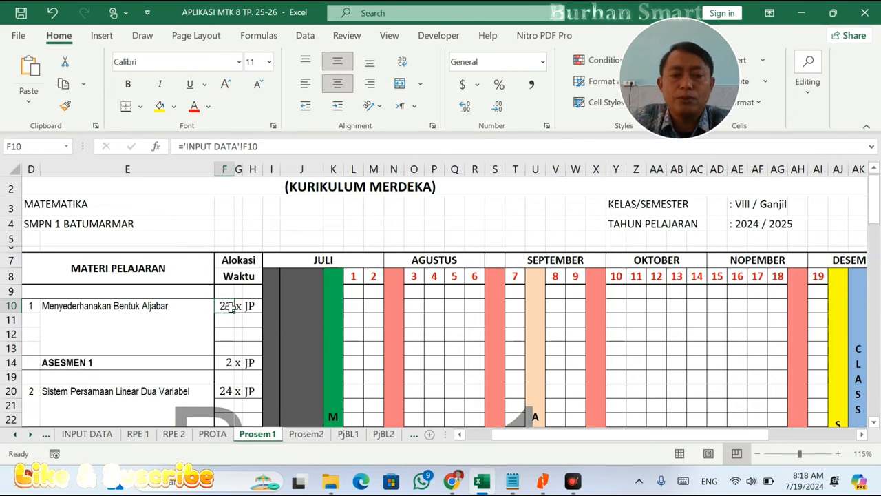
click(367, 307)
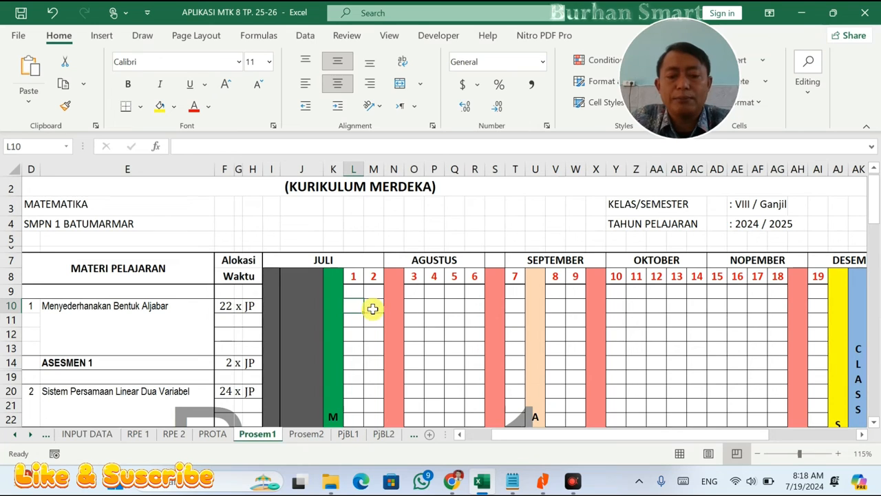
text(4)
click(379, 310)
text(4)
click(417, 305)
text(4)
click(438, 308)
text(4)
click(459, 310)
click(461, 337)
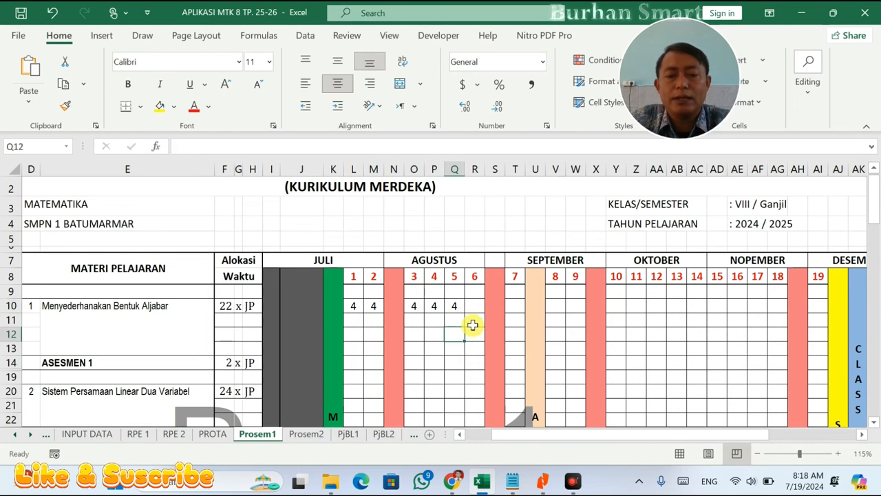
Split week 6 between Menyederhanakan Bentuk Aljabar and ASESMEN 1 by entering 2 hours for each in R10 and R14
click(476, 306)
text(2)
key(Return)
click(228, 306)
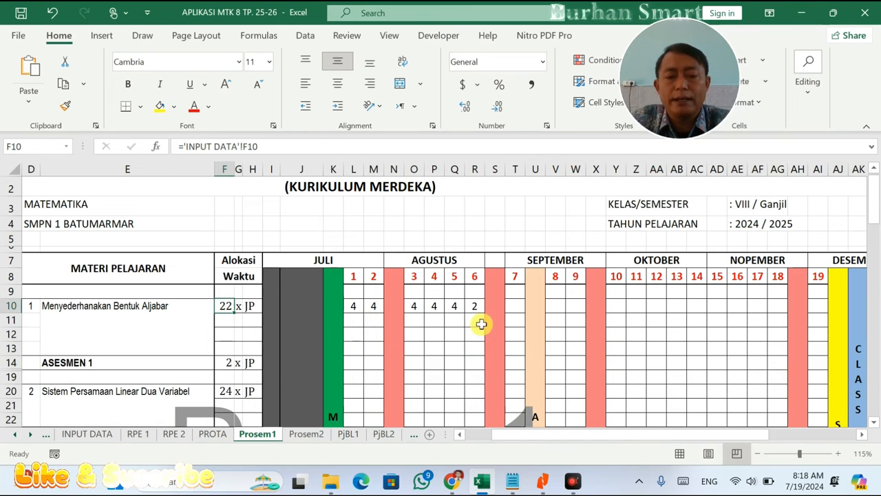
click(236, 366)
click(465, 369)
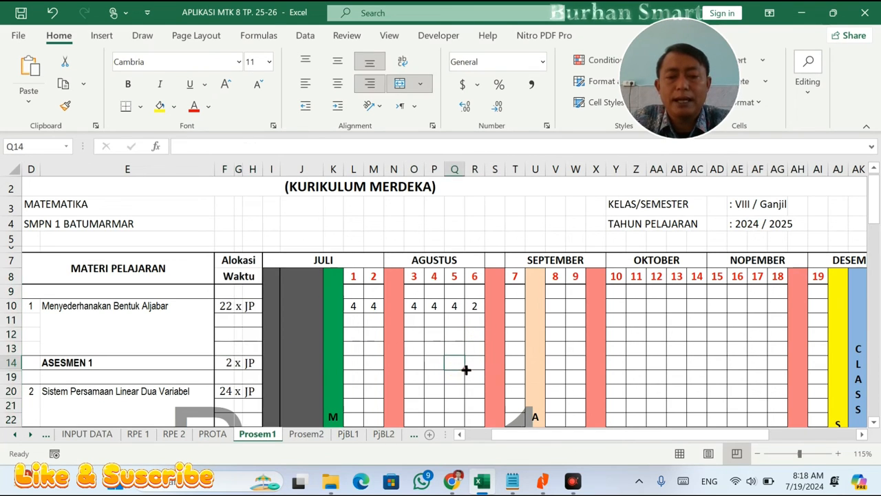
click(475, 364)
text(2)
click(495, 328)
drag(477, 304, 489, 375)
click(518, 361)
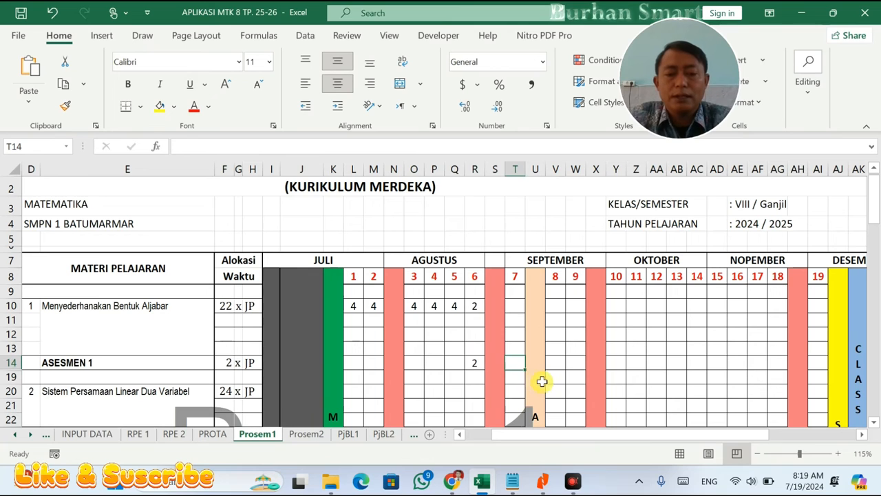
Allocate 4 hours per week to Sistem Persamaan Linear Dua Variabel in weeks 7 to 12 of row 20
click(240, 390)
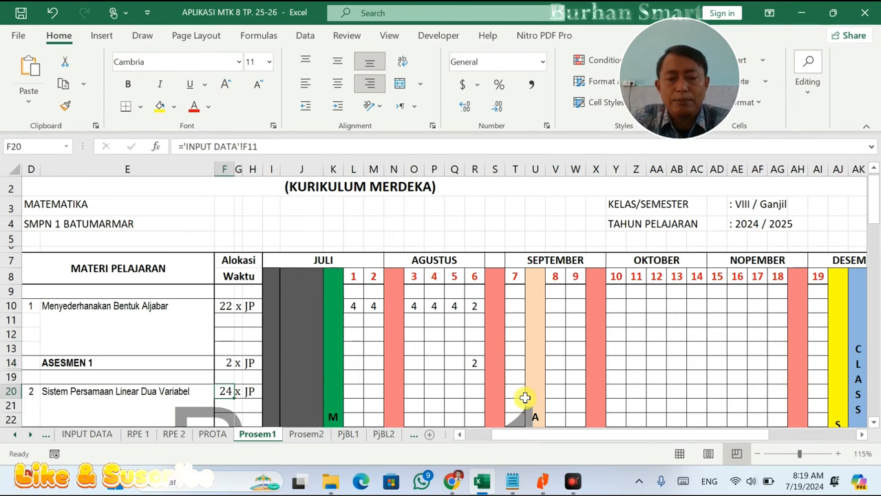
click(516, 390)
text(4)
click(559, 392)
text(4)
click(577, 393)
text(4)
click(617, 393)
text(4)
click(648, 392)
text(4)
click(658, 392)
text(4)
Count through the weekly hours in row 20 and compare them with the topic's Alokasi Waktu
click(517, 392)
click(557, 394)
click(577, 393)
click(617, 395)
click(635, 394)
click(654, 392)
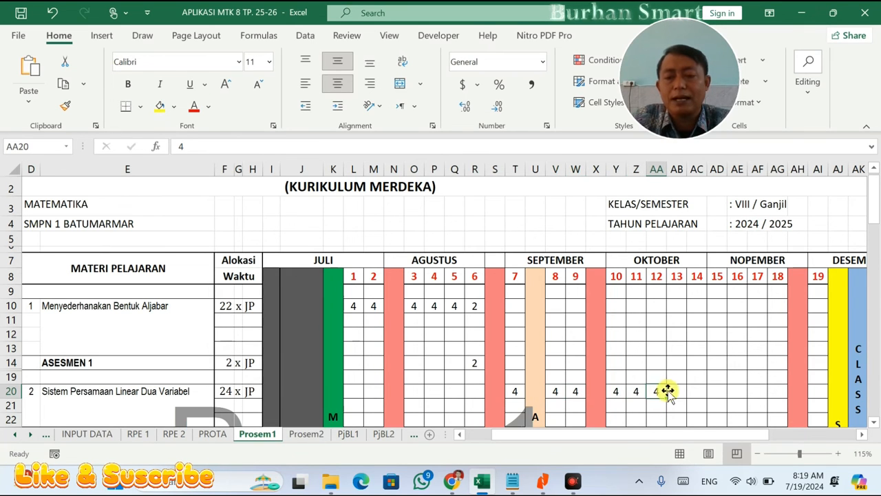
click(231, 393)
Enter 2 hours each for ASESMEN 2 and Sumatif Tengah Semester (STS) in week 13
scroll(358, 368, down, 2)
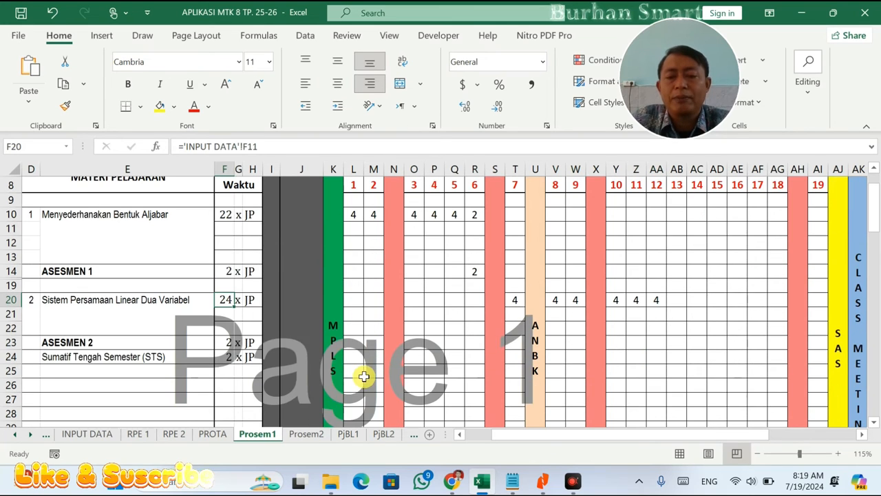
click(228, 342)
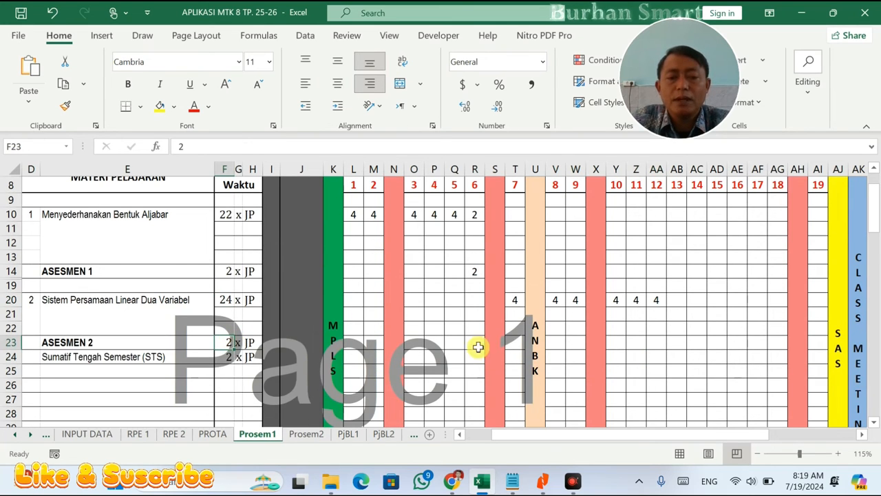
click(676, 344)
text(2)
click(698, 382)
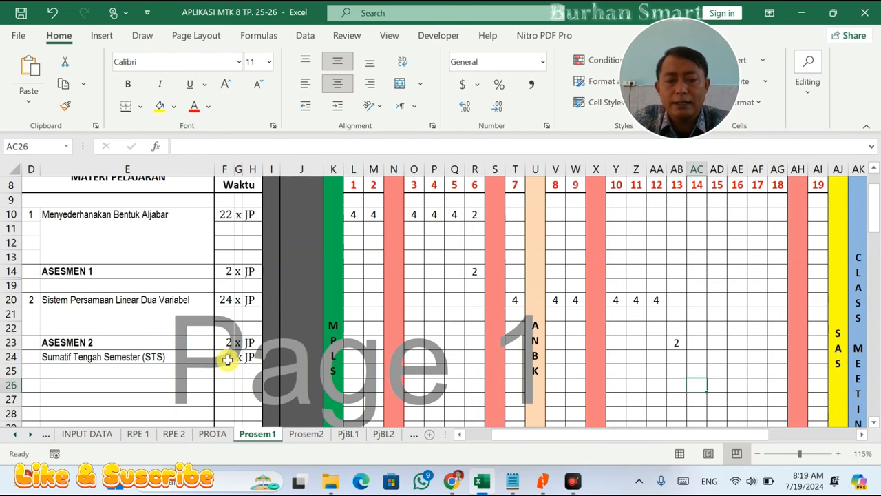
click(228, 360)
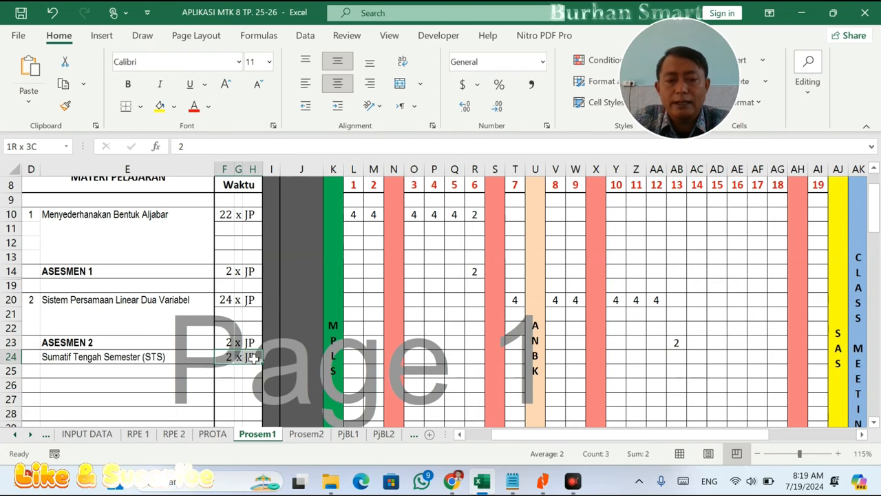
click(678, 359)
text(2)
click(679, 383)
drag(679, 316, 683, 374)
Allocate 4 hours per week to Fungsi Linear in weeks 14 to 18 and 2 hours in week 19 of row 30
scroll(683, 374, down, 3)
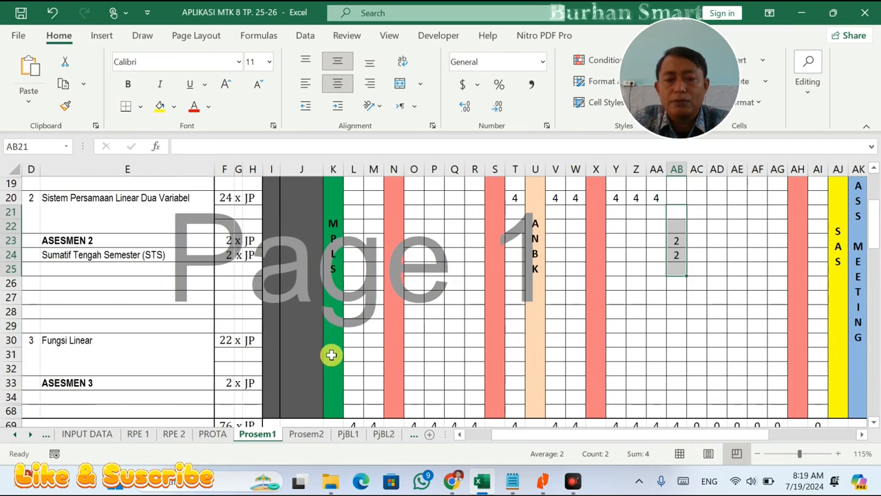
scroll(331, 353, down, 1)
click(230, 310)
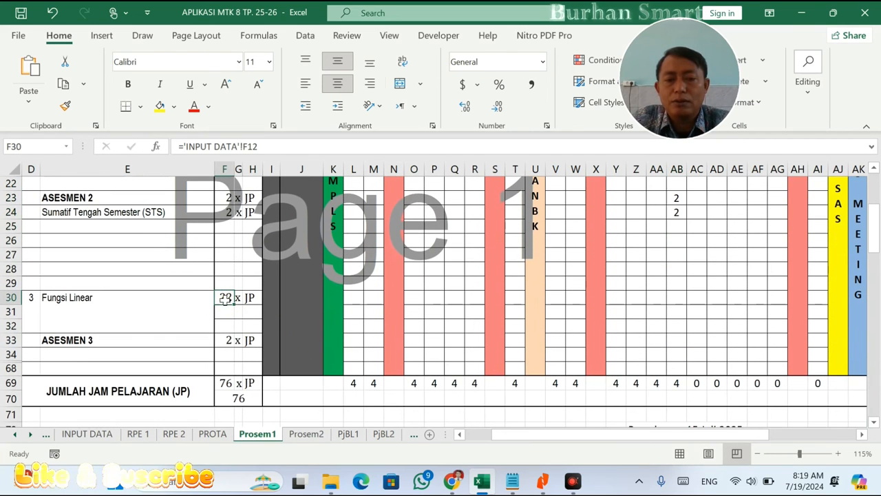
click(700, 297)
text(4)
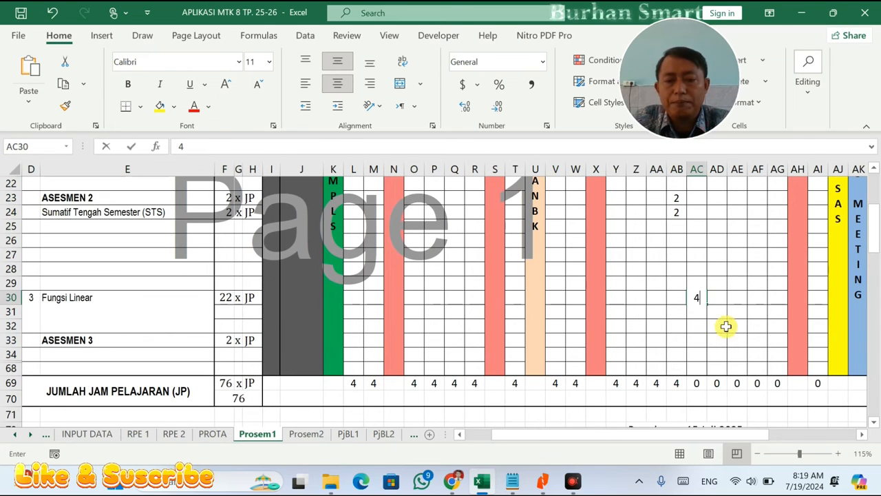
click(721, 299)
text(4)
click(738, 298)
text(4)
click(759, 299)
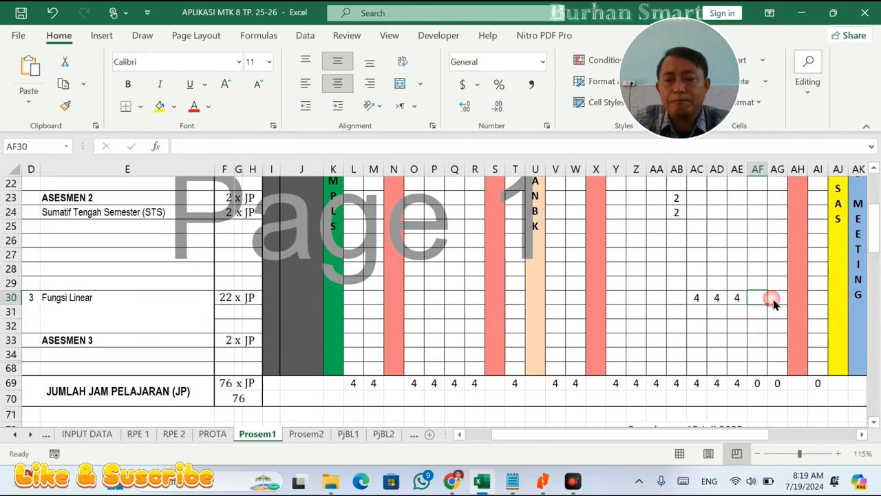
text(4)
click(778, 298)
text(4)
click(823, 300)
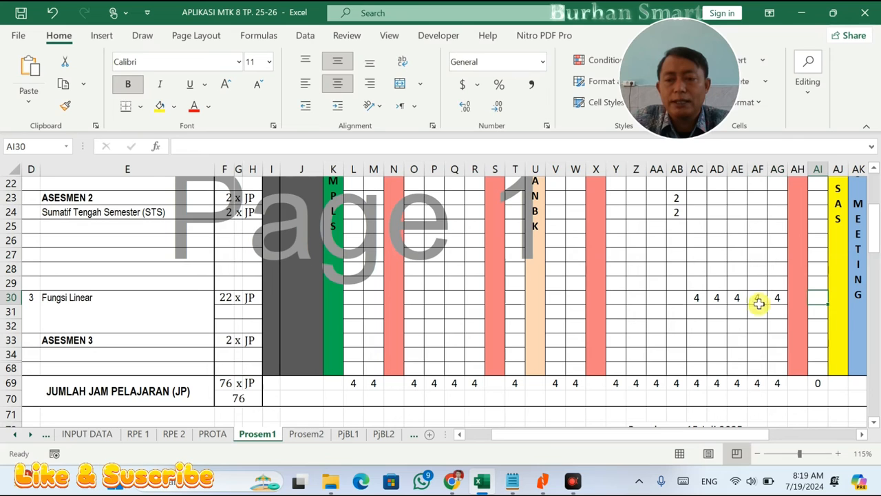
text(2)
drag(697, 298, 778, 298)
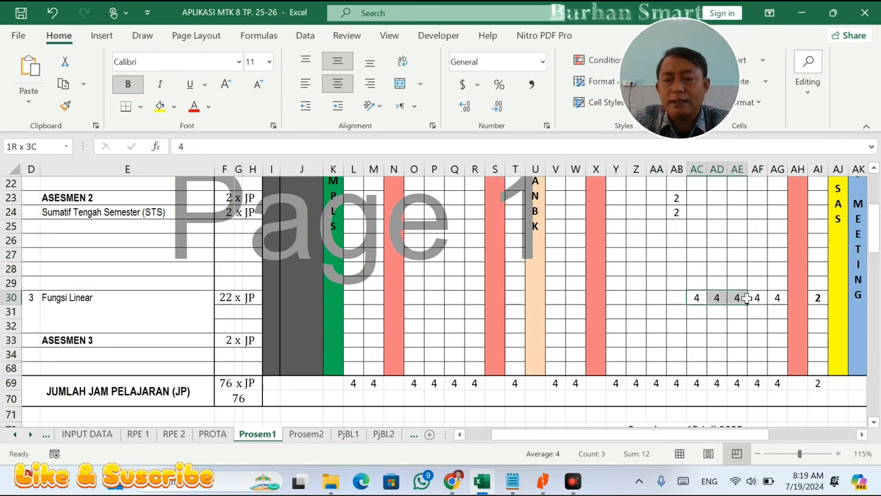
click(817, 298)
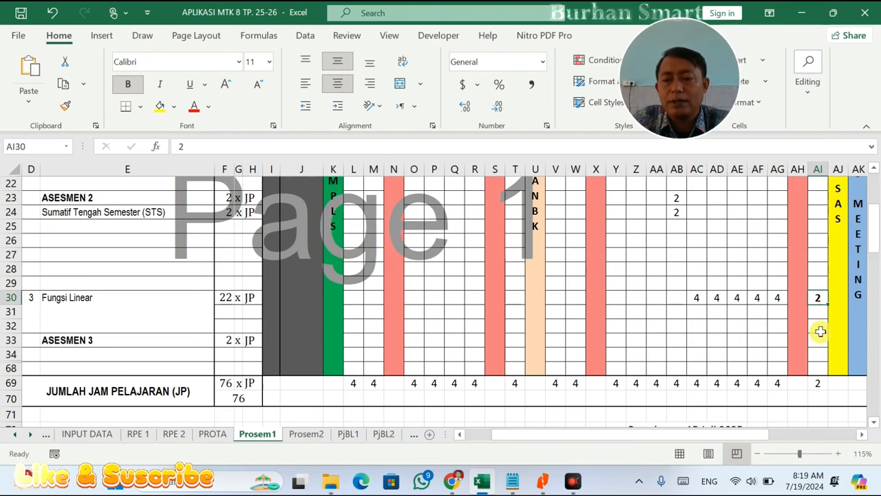
Enter 2 hours for ASESMEN 3 in week 19, save the workbook and check the JUMLAH JAM PELAJARAN total cells
click(819, 338)
text(2)
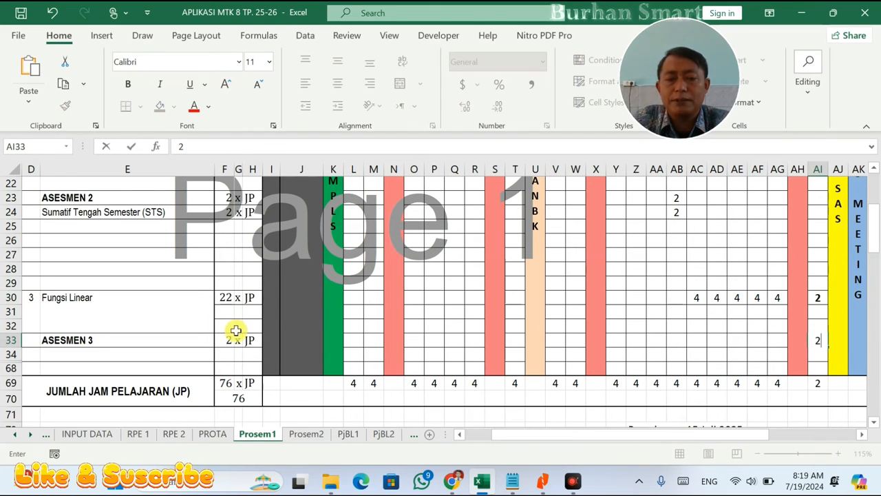
click(238, 340)
scroll(206, 358, up, 1)
key(ctrl+s)
scroll(217, 357, down, 2)
click(243, 356)
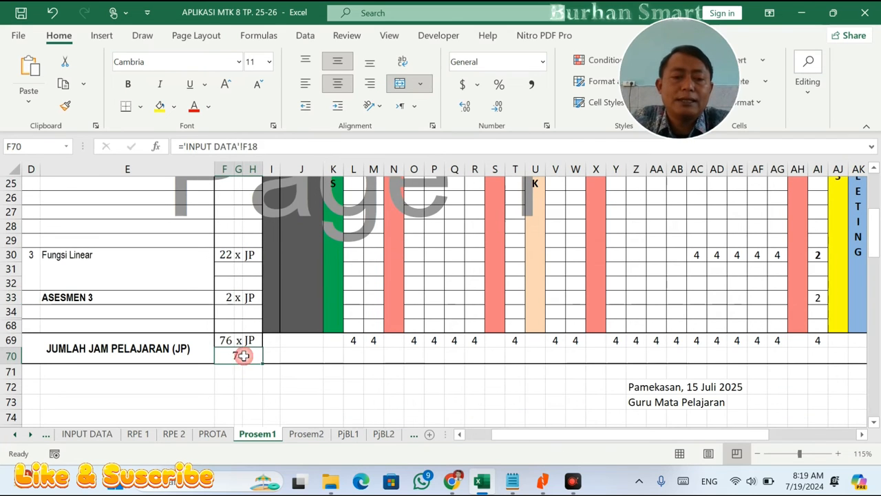
click(227, 341)
Unhide all hidden rows between rows 8 and 68 of the Prosem1 table
mouse_move(8, 324)
mouse_down()
mouse_move(24, 108)
mouse_move(5, 311)
mouse_up()
right_click(7, 311)
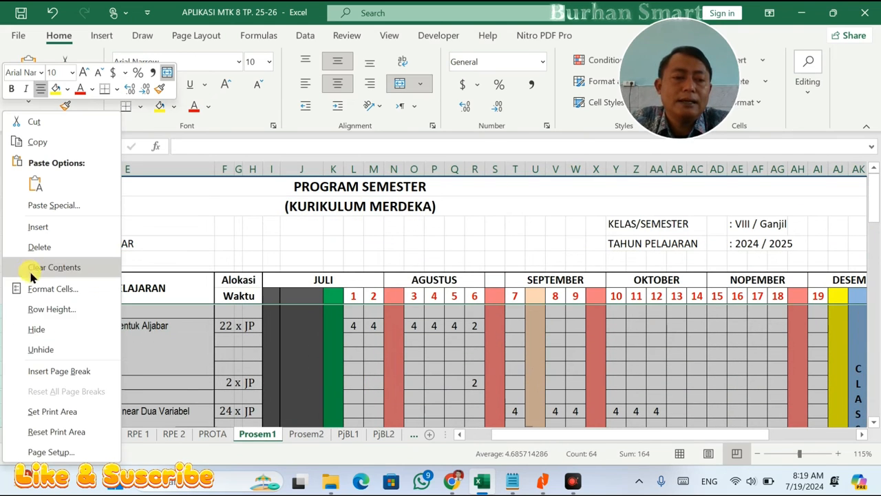
click(43, 349)
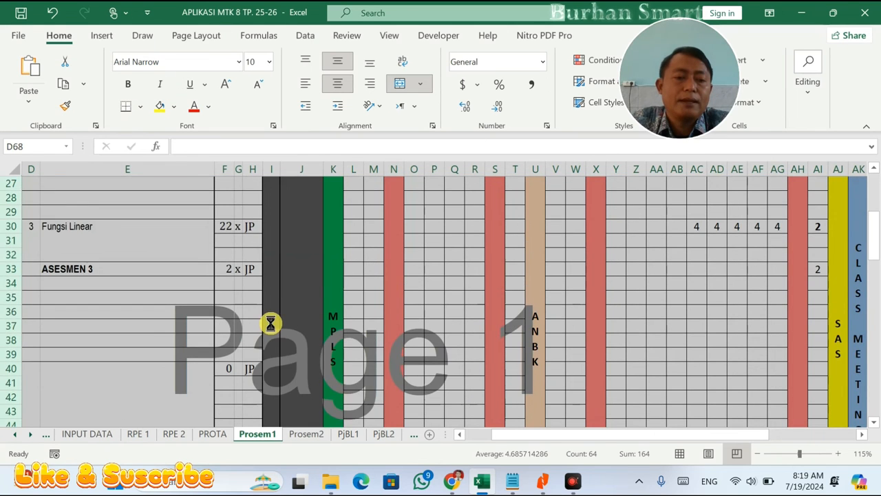
scroll(271, 321, down, 10)
click(274, 313)
scroll(281, 292, up, 5)
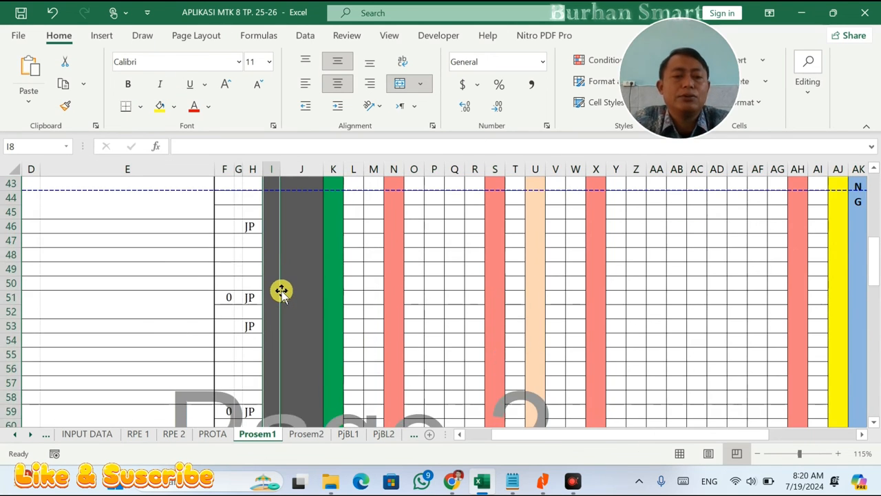
scroll(282, 289, up, 5)
scroll(285, 285, down, 1)
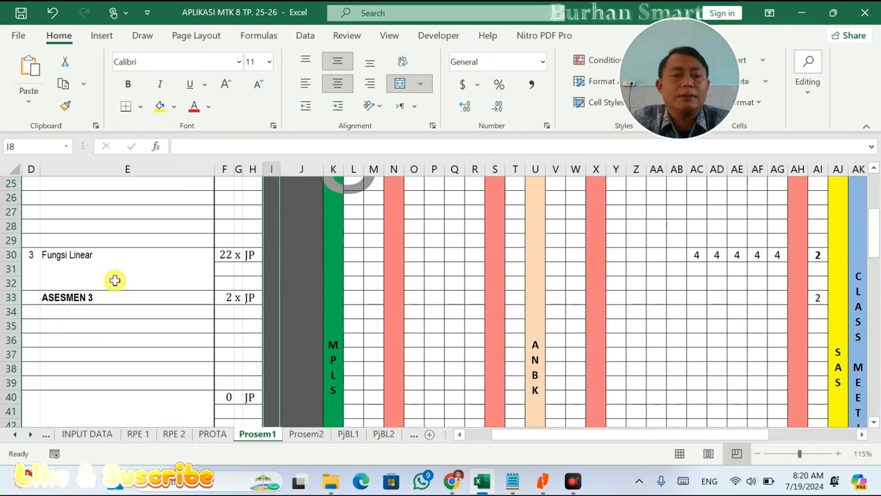
Hide the spare rows 12–13, 16–19, 22, 26–29, 32 and 34–60 on Prosem1 in one operation
scroll(53, 253, up, 2)
scroll(53, 252, up, 2)
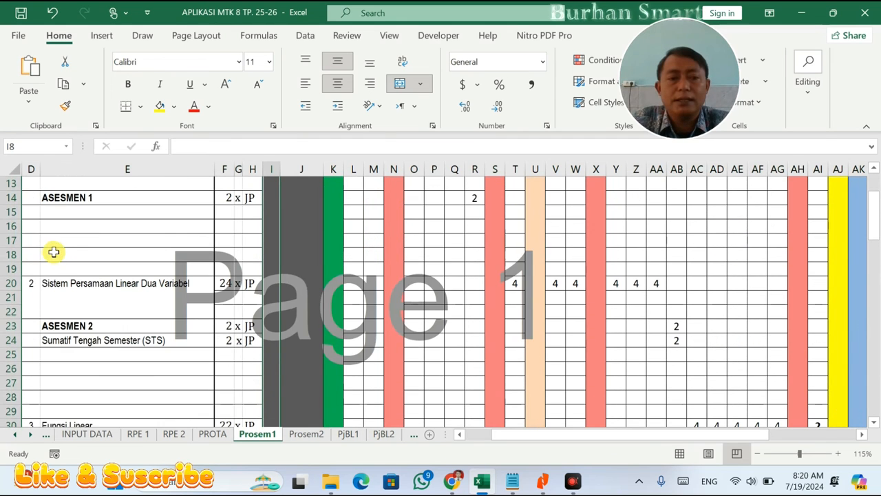
scroll(26, 249, up, 2)
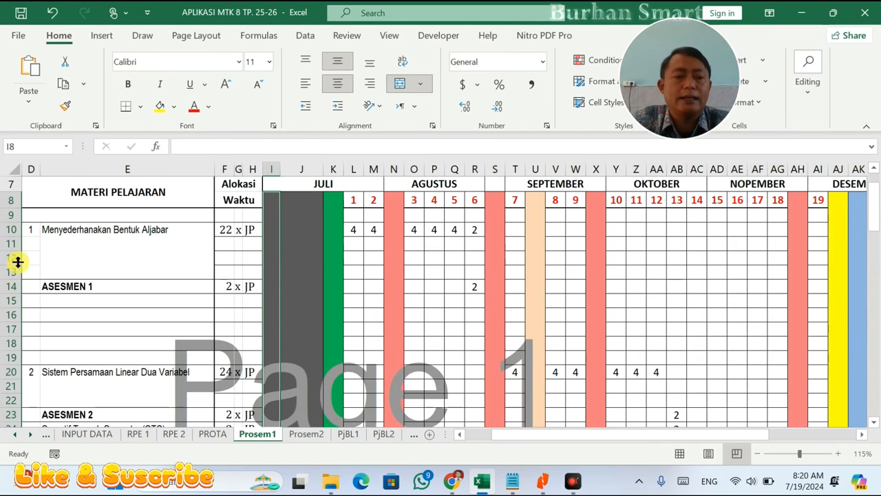
drag(7, 256, 10, 398)
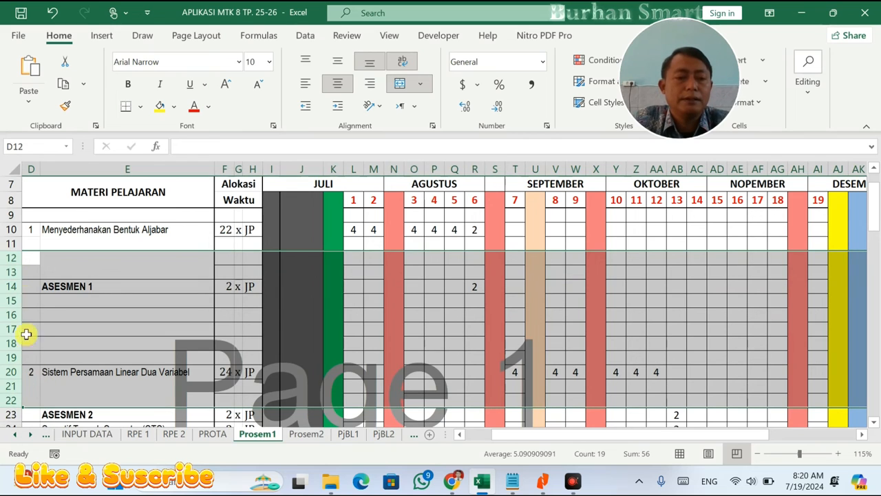
drag(11, 256, 7, 273)
drag(7, 314, 10, 355)
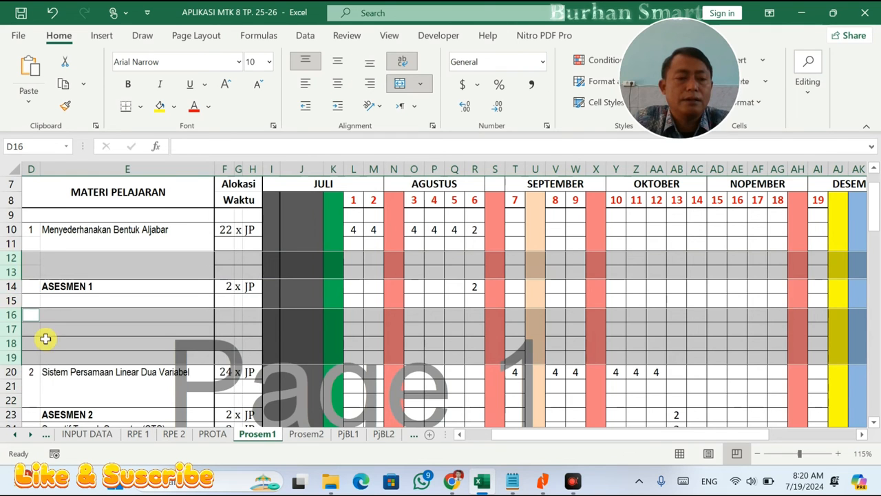
scroll(43, 337, down, 4)
ctrl+click(10, 228)
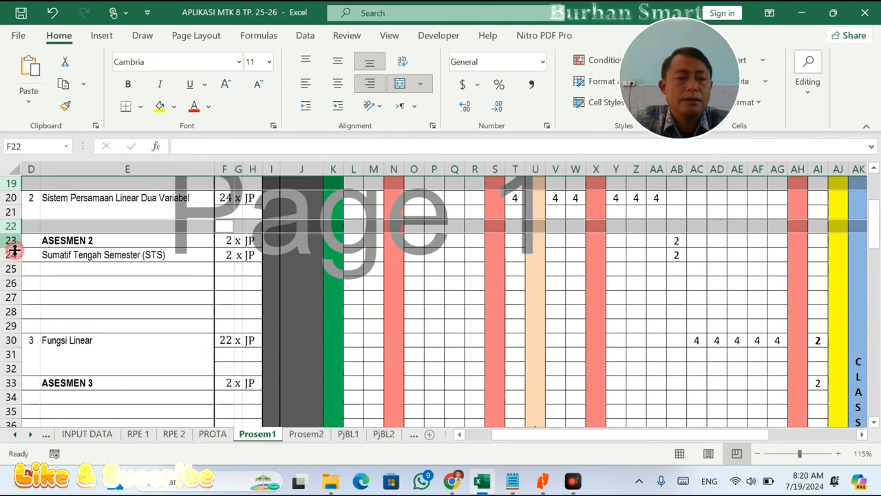
drag(11, 282, 8, 317)
scroll(14, 311, down, 3)
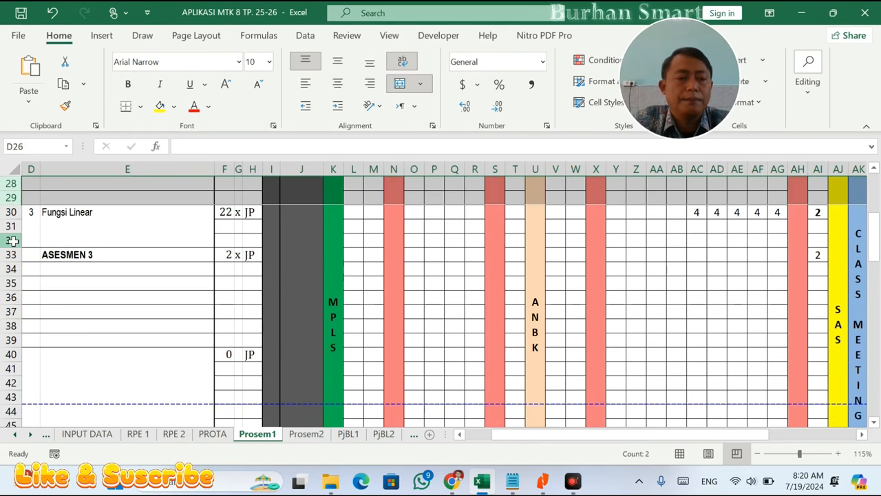
ctrl+click(12, 241)
drag(11, 270, 5, 398)
right_click(10, 361)
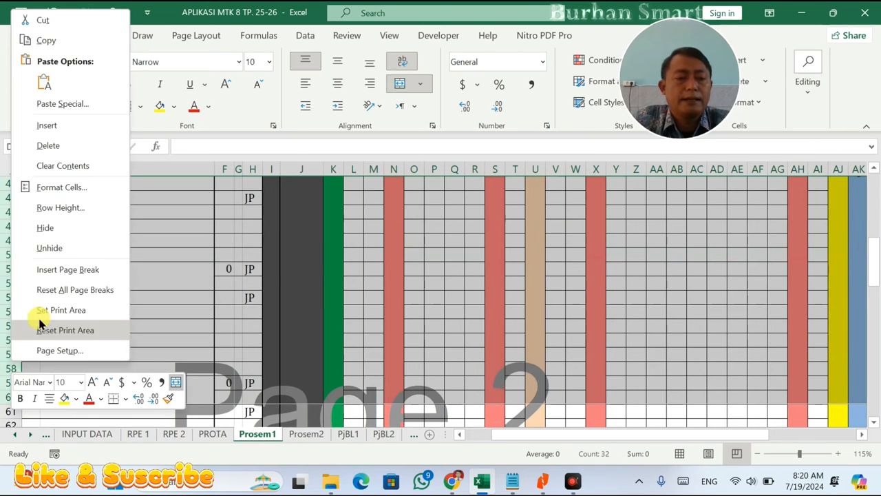
click(41, 228)
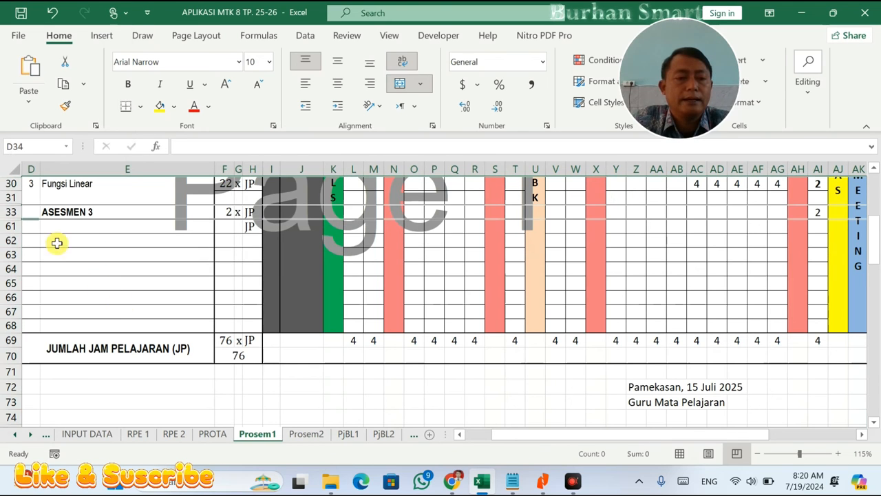
Hide the remaining empty rows 62 to 67 above the JUMLAH JAM PELAJARAN row and review the compacted table
drag(11, 241, 8, 321)
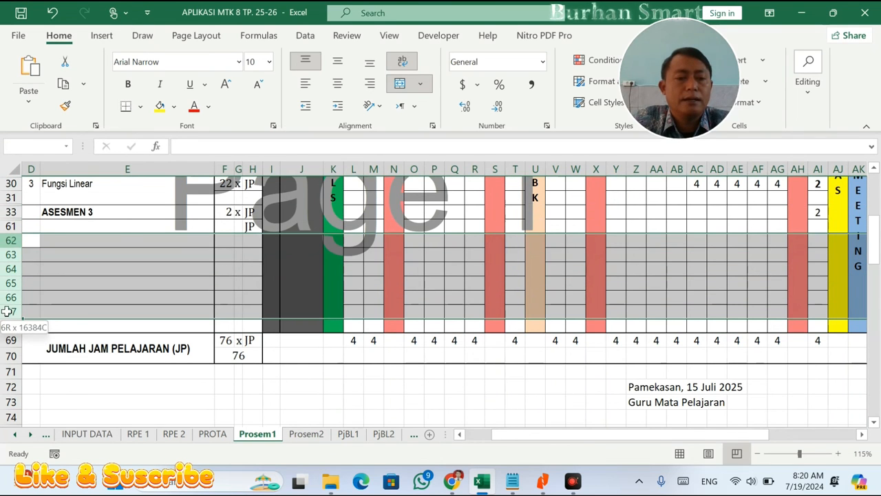
right_click(8, 317)
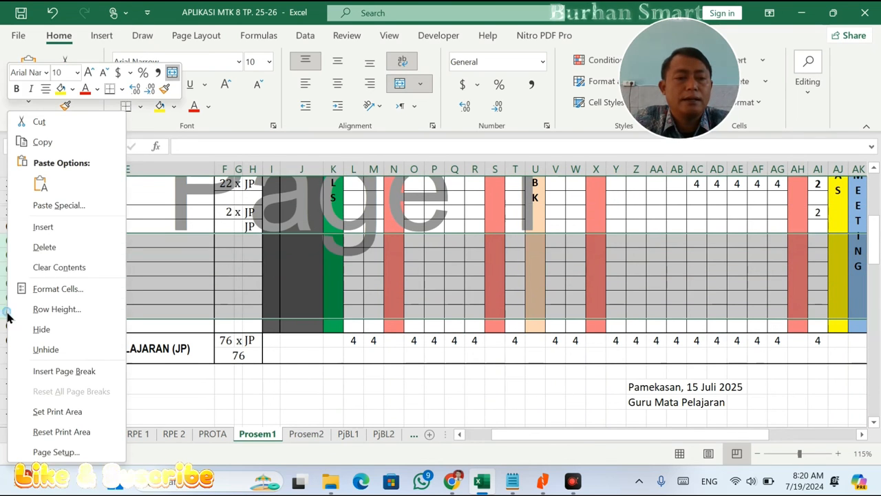
click(43, 329)
click(287, 306)
scroll(305, 283, up, 8)
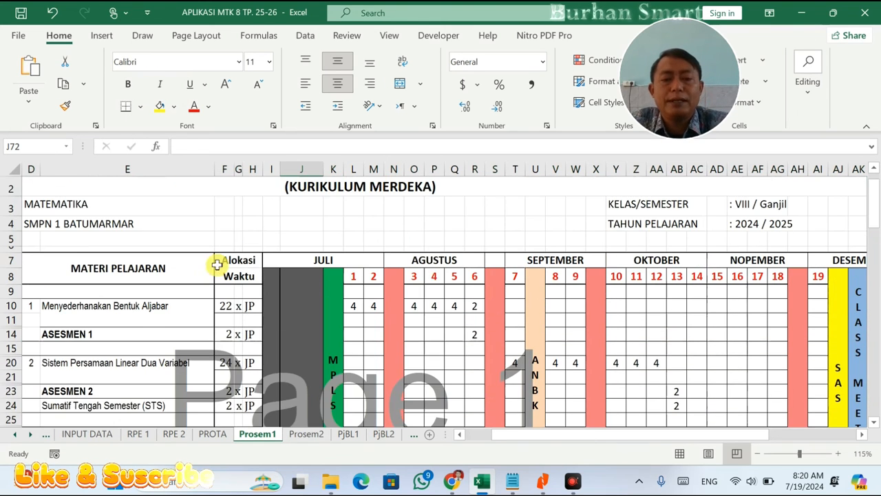
scroll(433, 271, down, 4)
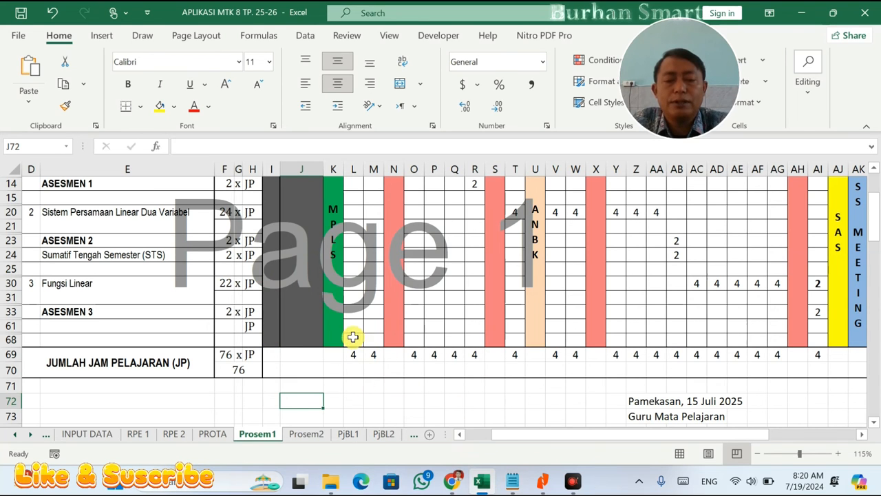
scroll(527, 275, up, 3)
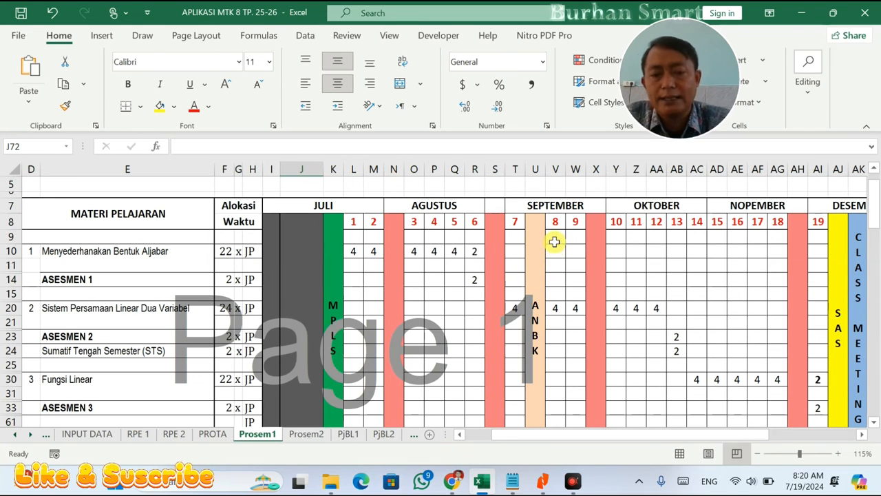
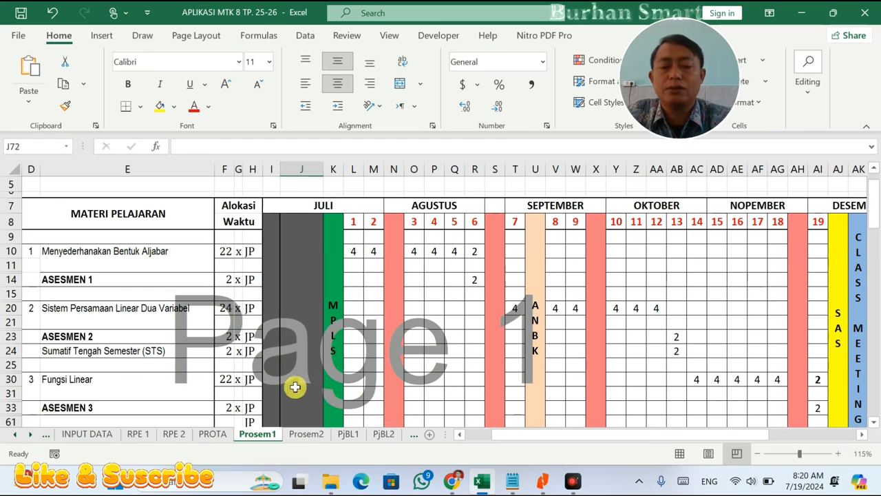
Open the Prosem2 sheet and inspect the Alokasi Waktu formula for Menyelidiki Sifat-Sifat Bangun Geometri
click(313, 436)
scroll(154, 346, up, 2)
scroll(213, 325, down, 2)
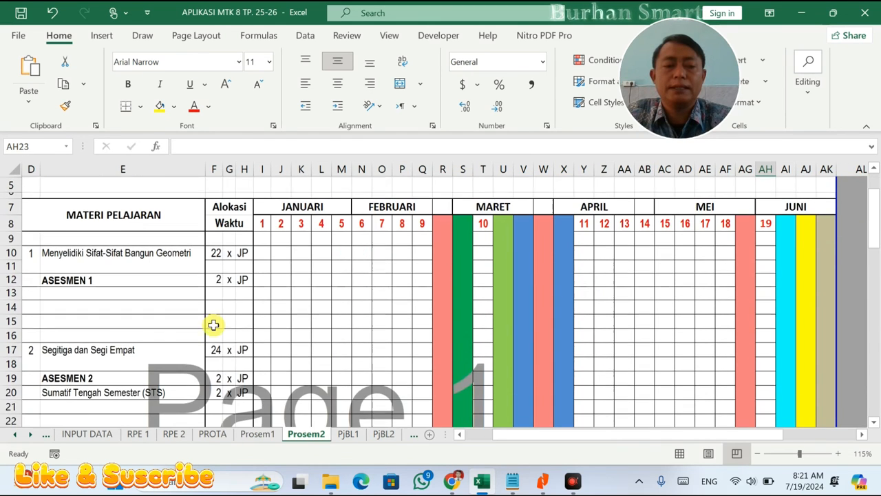
click(221, 254)
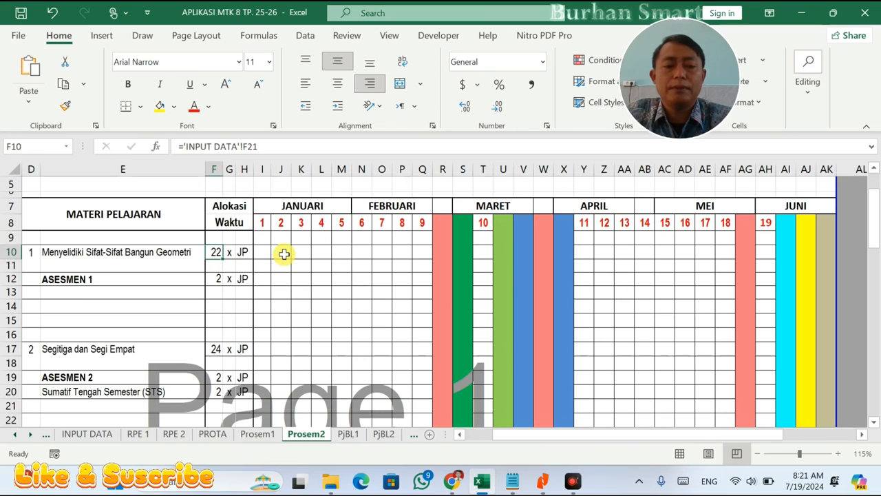
click(628, 261)
text(7)
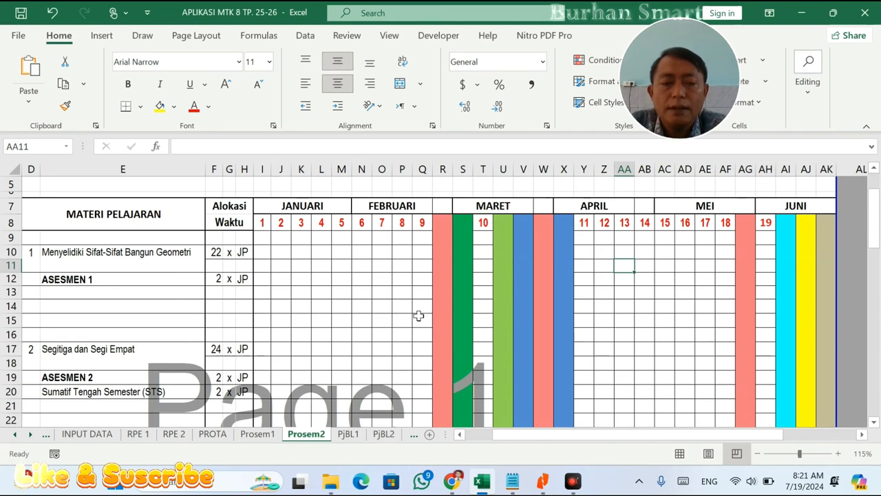
Allocate 4 hours per week to Menyelidiki Sifat-Sifat Bangun Geometri in weeks 1 to 5 and 2 hours in week 6
click(264, 254)
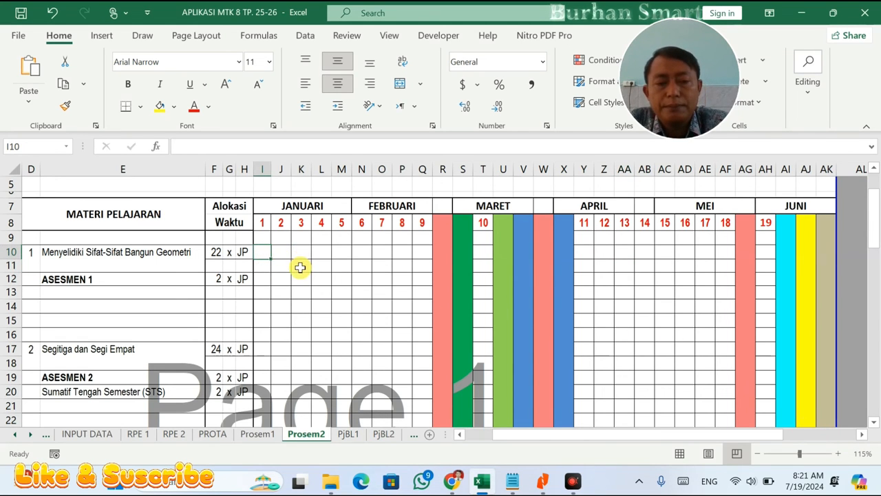
text(4)
click(286, 250)
text(4)
click(303, 250)
text(4)
click(321, 252)
text(4)
click(339, 252)
text(4)
click(363, 254)
text(2)
Enter 2 hours for ASESMEN 1 in week 6 of Prosem2
click(387, 299)
click(364, 276)
text(2)
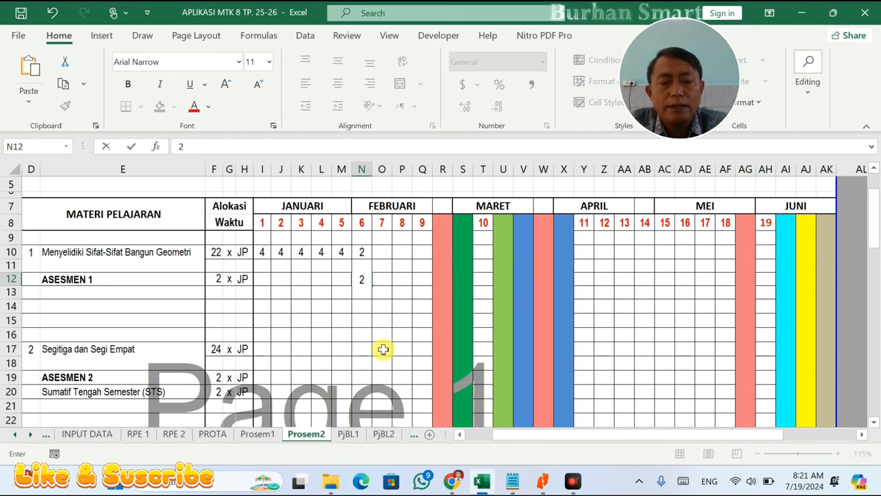
Allocate 4 hours per week to Segitiga dan Segi Empat in weeks 7 to 12 of row 17
click(388, 351)
text(4)
click(405, 349)
text(4)
click(423, 349)
text(4)
click(482, 349)
text(4)
click(584, 349)
text(4)
click(611, 349)
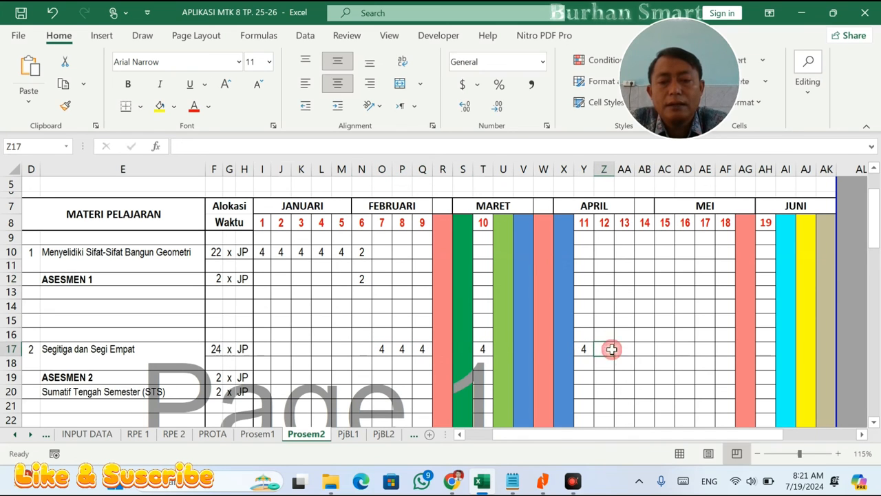
text(4)
Enter 2 hours each for ASESMEN 2 and Sumatif Tengah Semester (STS) in week 13 of Prosem2
click(647, 364)
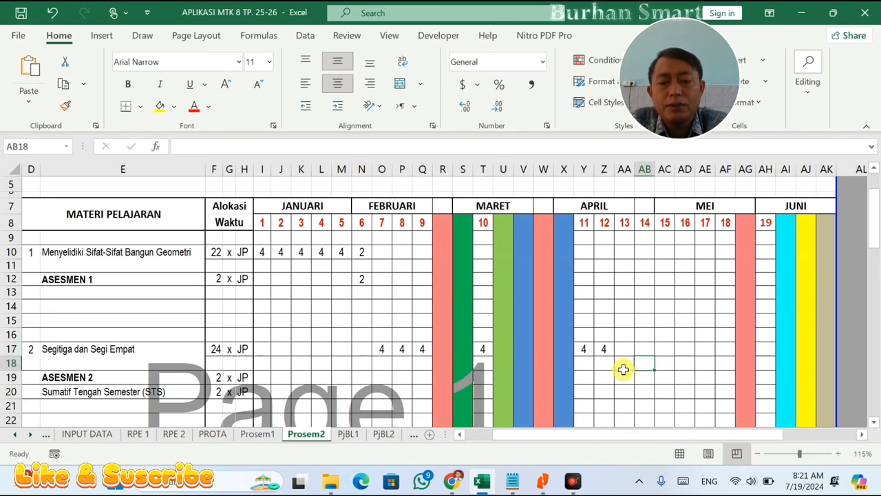
click(623, 378)
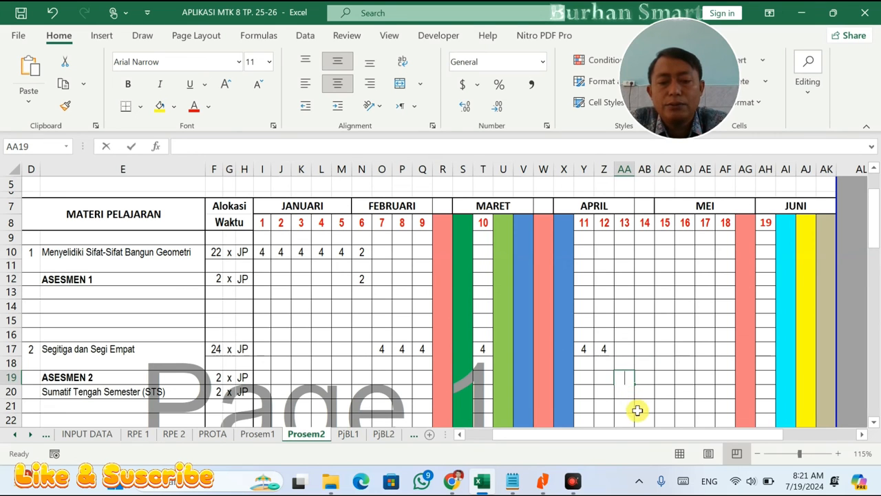
text(2)
click(625, 392)
text(2)
click(623, 350)
click(625, 391)
drag(627, 387, 628, 379)
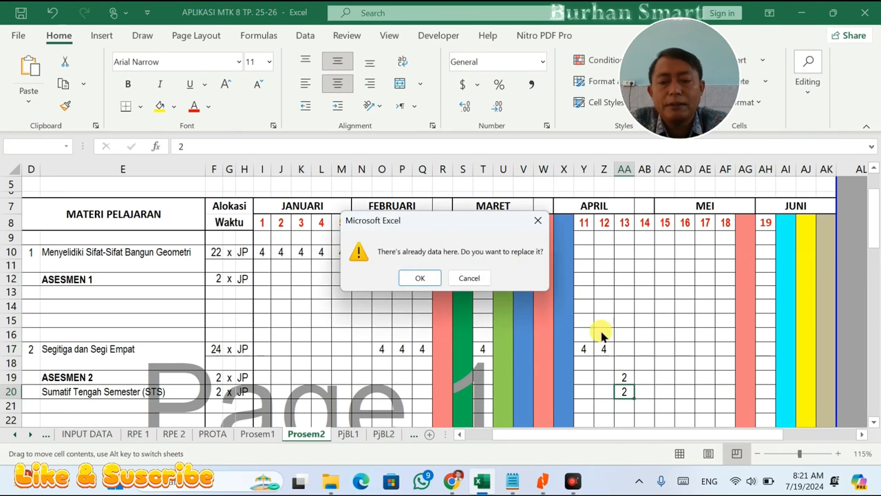
click(469, 278)
Allocate 4 hours per week to Peluang in weeks 14 to 18, then 2 hours each to Peluang and ASESMEN 3 in week 19
scroll(665, 293, down, 3)
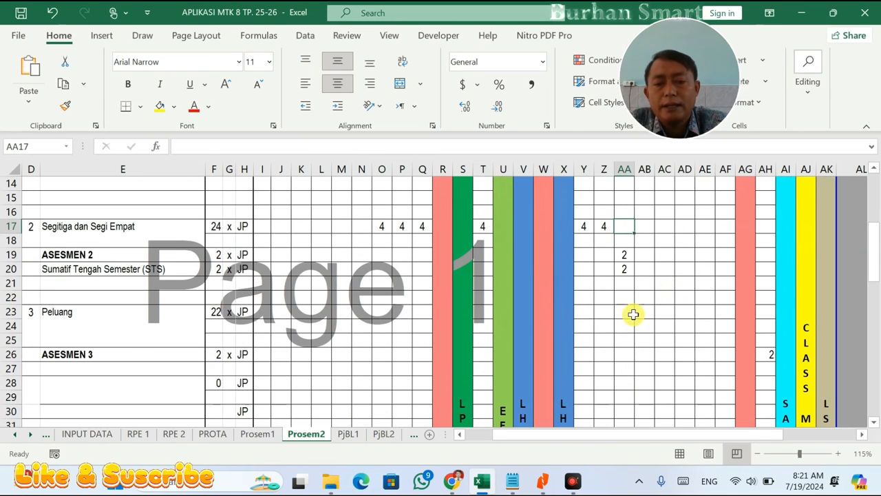
click(646, 313)
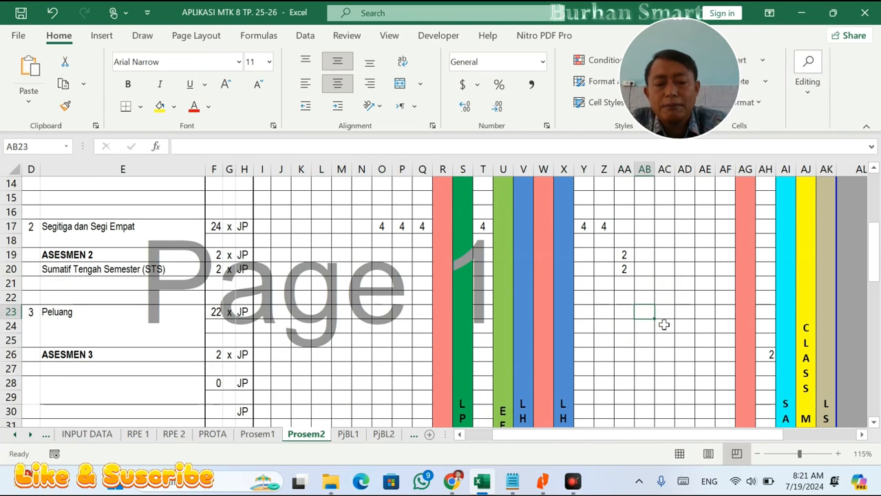
key(Tab)
text(4)
key(Tab)
text(4)
key(Tab)
text(4)
key(Tab)
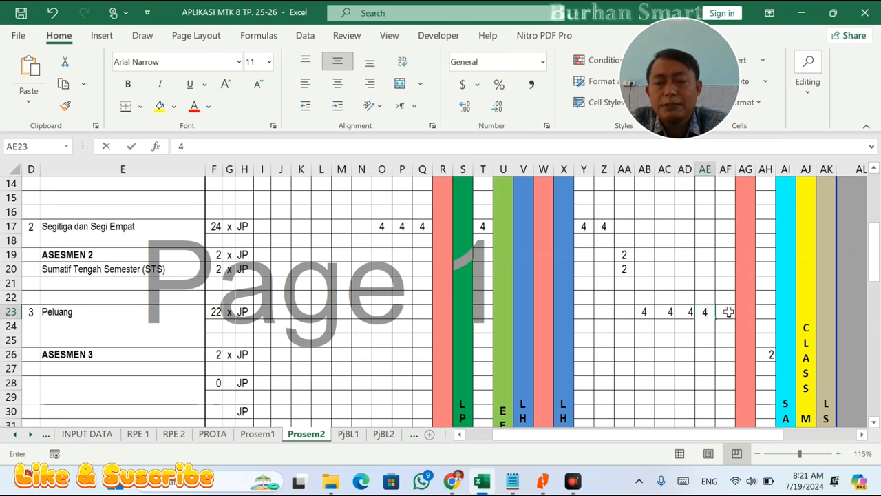
text(4)
click(769, 318)
text(2)
click(770, 360)
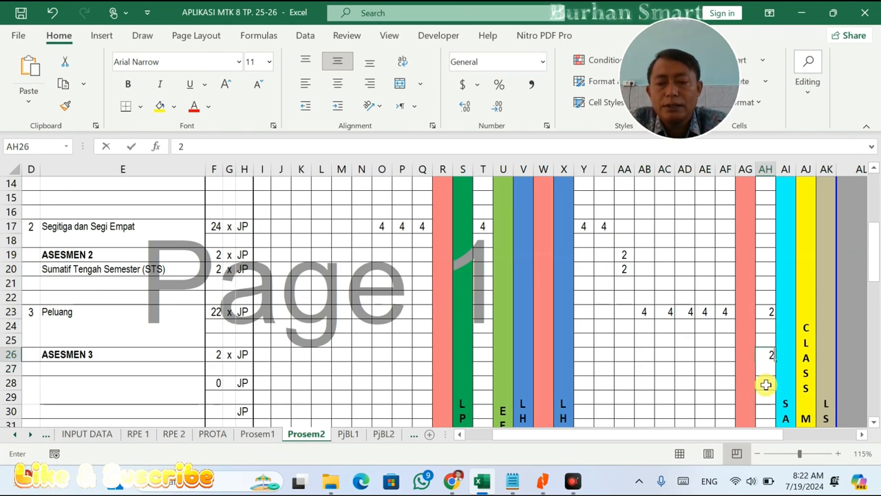
Center the Peluang and ASESMEN 3 hours horizontally in their week cells, AB23:AF23 and AH23:AH26
drag(769, 313, 771, 356)
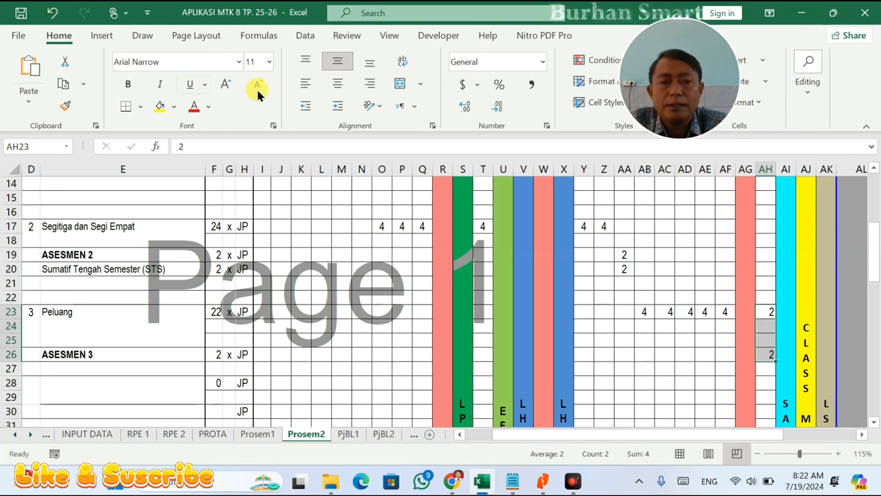
click(337, 84)
drag(642, 312, 709, 314)
click(339, 84)
Hide spare rows 28 to 52 and row 25 on Prosem2
scroll(409, 318, down, 3)
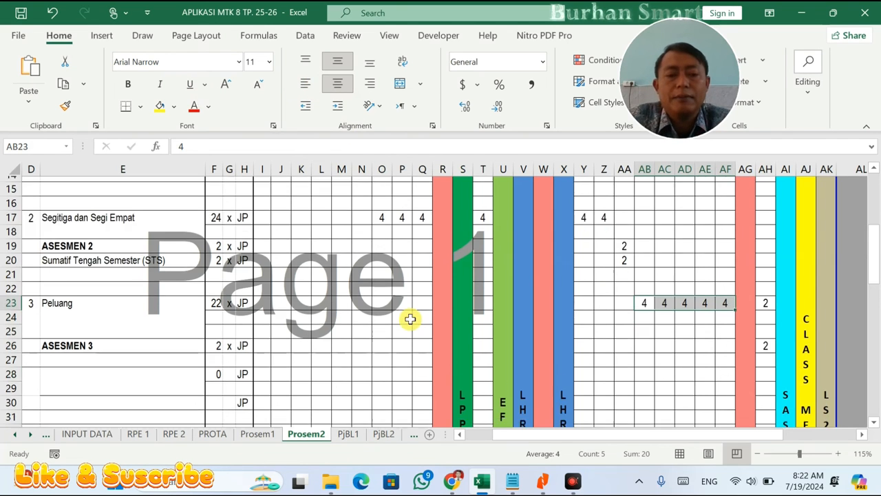
drag(7, 254, 2, 327)
click(8, 324)
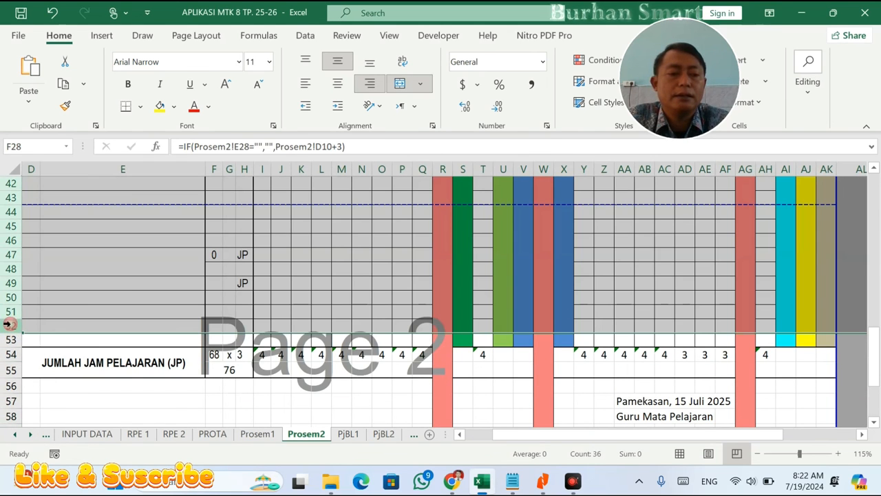
right_click(8, 324)
click(41, 366)
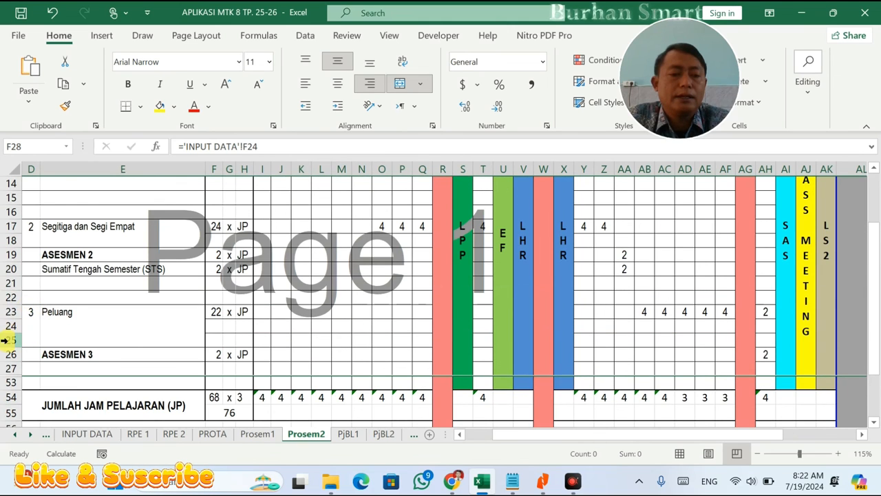
right_click(5, 340)
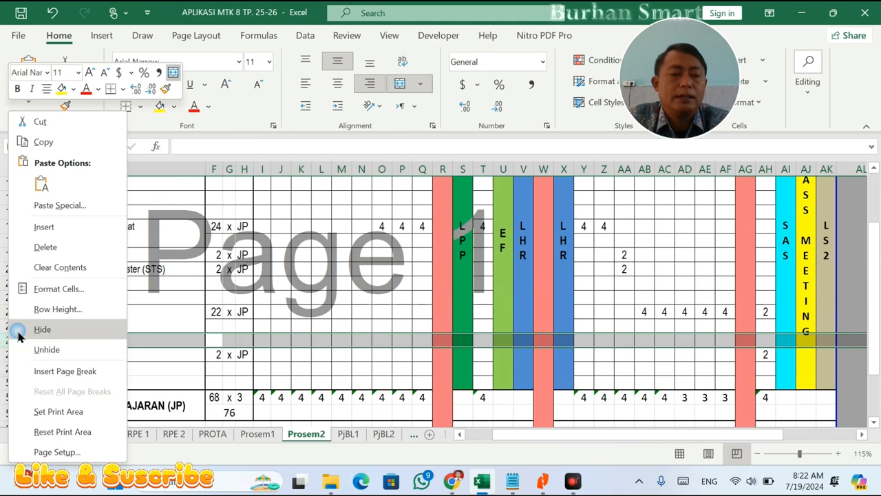
click(54, 331)
Hide the empty rows 13 to 15 between ASESMEN 1 and Segitiga dan Segi Empat
scroll(58, 313, up, 5)
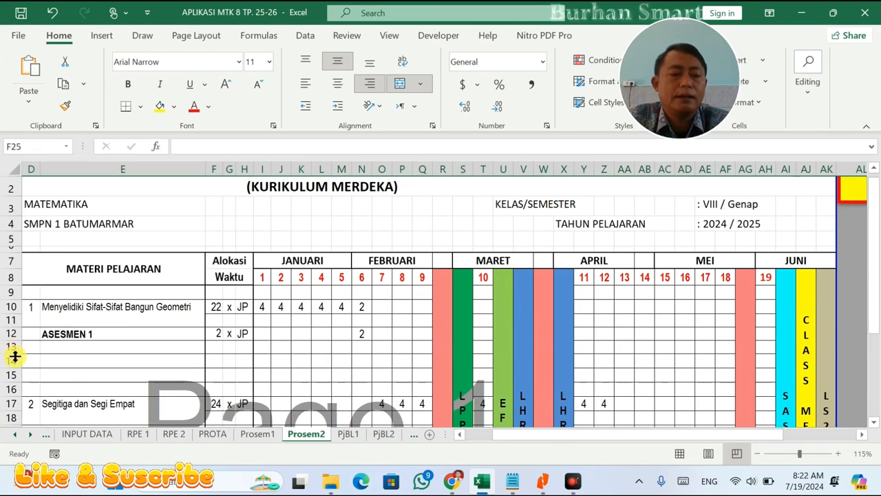
drag(14, 350, 4, 375)
right_click(4, 376)
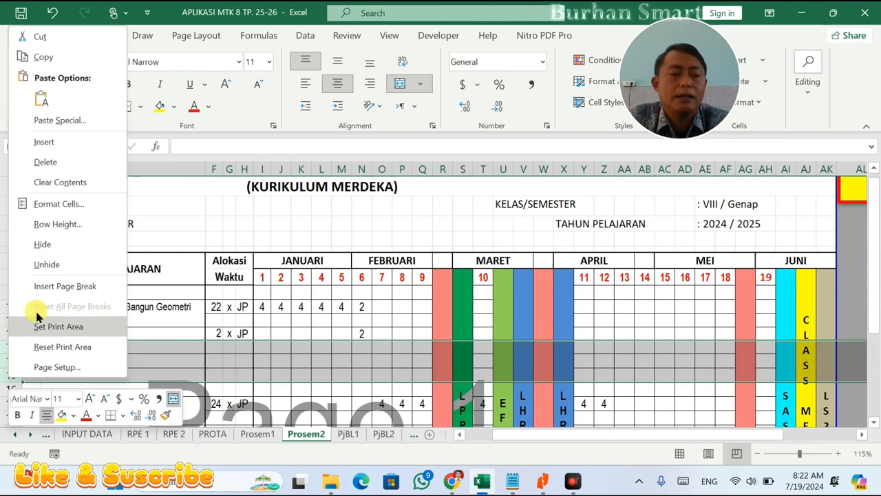
click(53, 248)
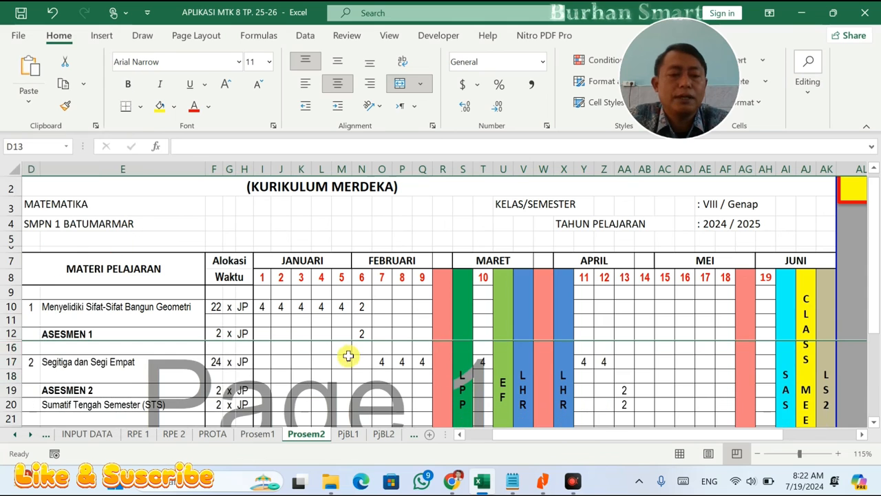
click(356, 348)
Replace the number in cell H54 of the JUMLAH JAM PELAJARAN row with the unit JP
scroll(361, 350, down, 2)
scroll(361, 350, down, 3)
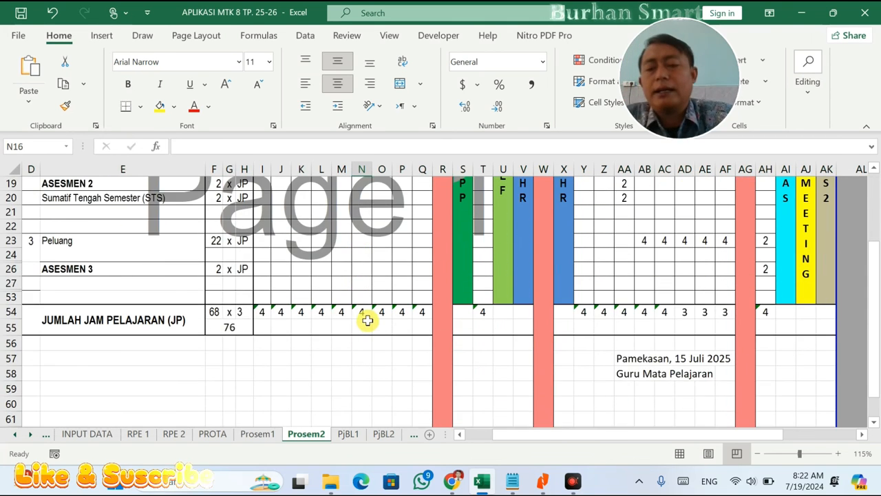
scroll(366, 321, up, 1)
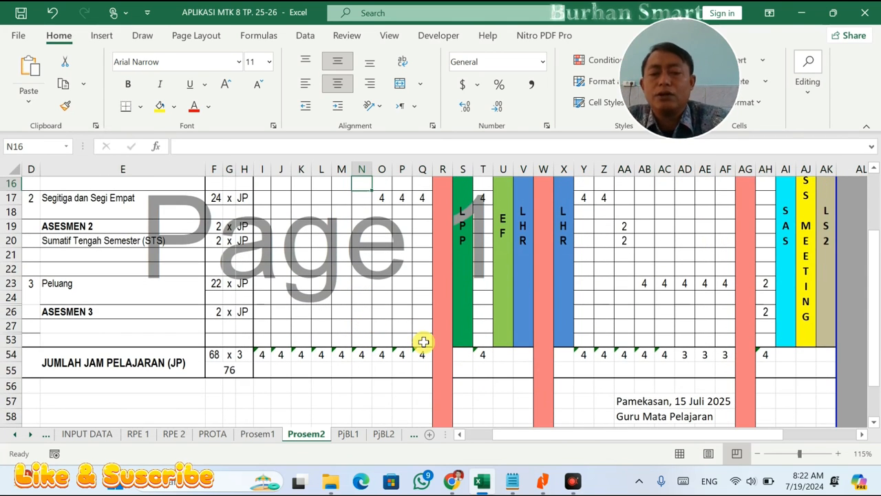
click(245, 355)
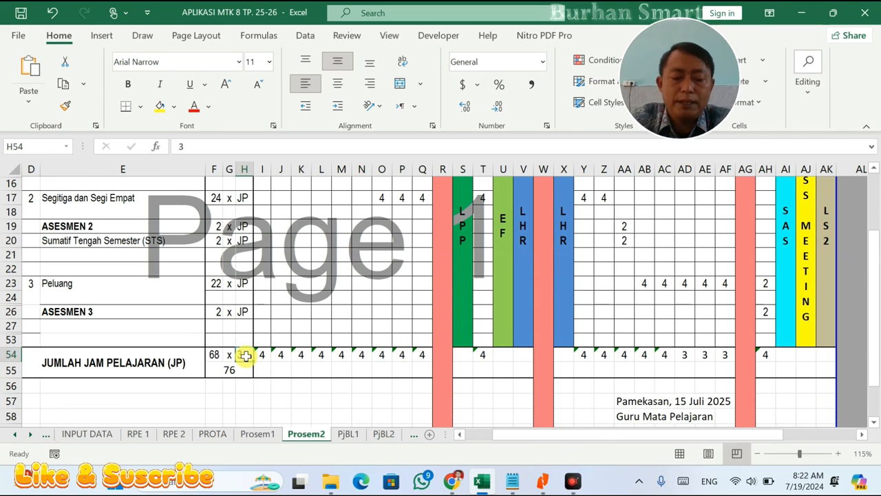
text(jp)
key(BackSpace)
key(BackSpace)
text(JP)
key(Return)
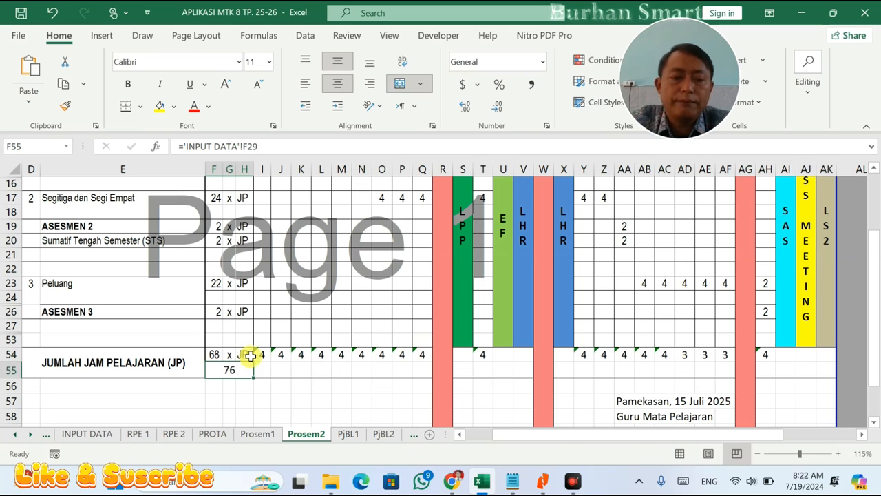
Inspect the Alokasi Waktu total formula in F54 of Prosem2 and the range it sums
click(220, 354)
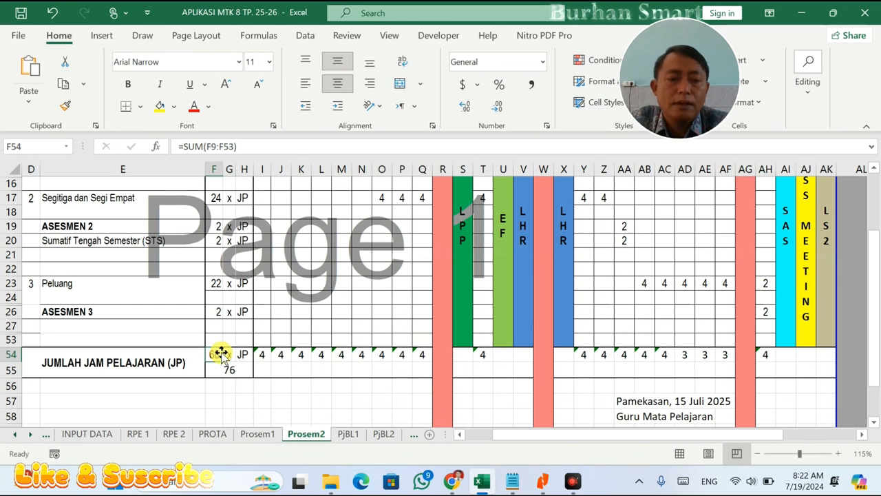
scroll(221, 352, up, 2)
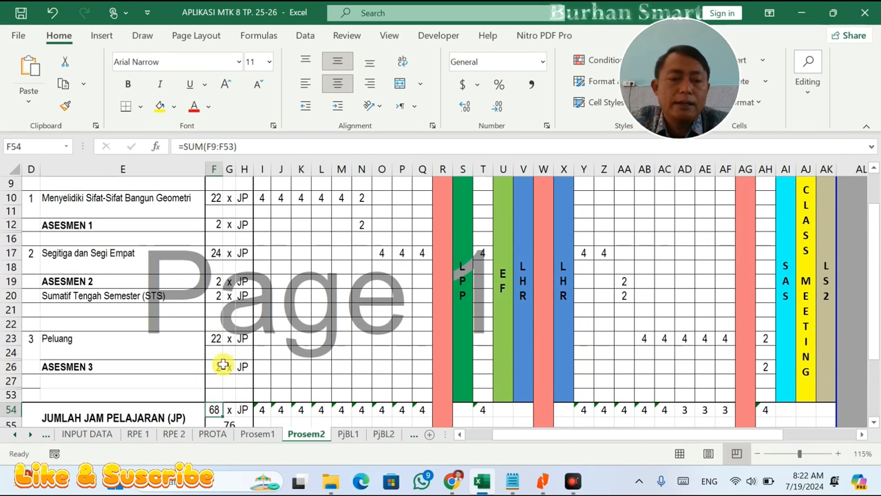
double_click(214, 409)
scroll(278, 372, up, 2)
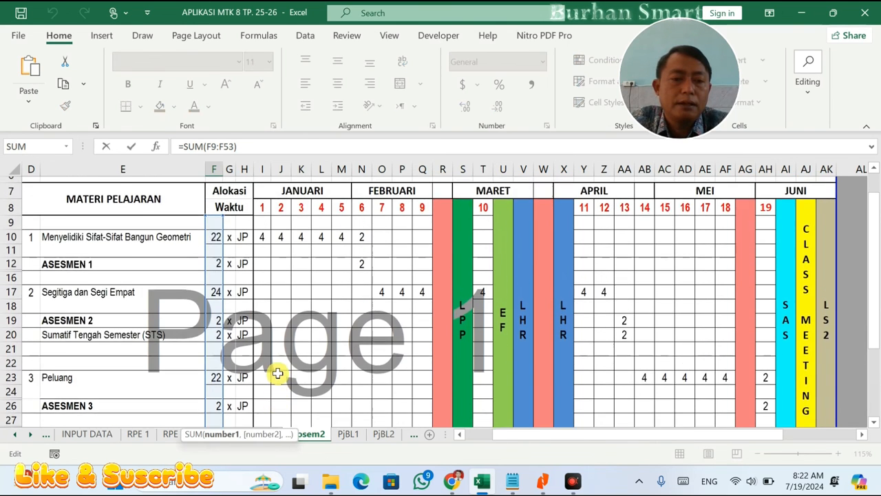
scroll(278, 372, down, 3)
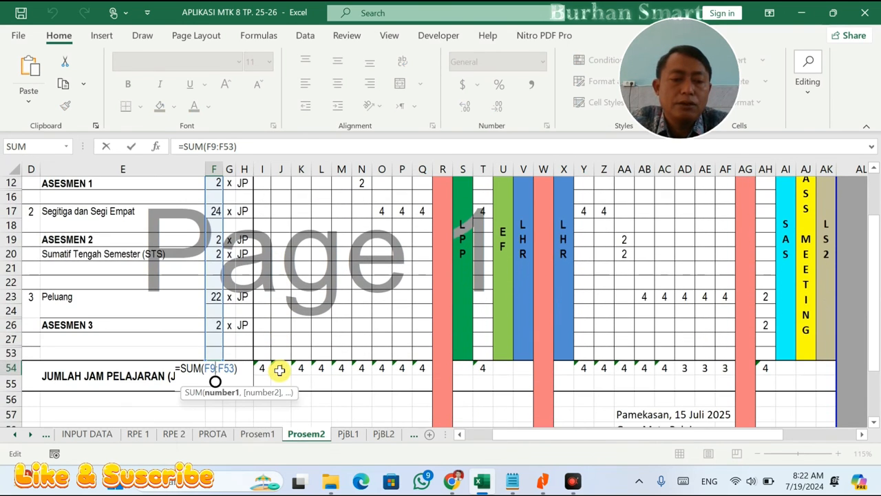
key(Return)
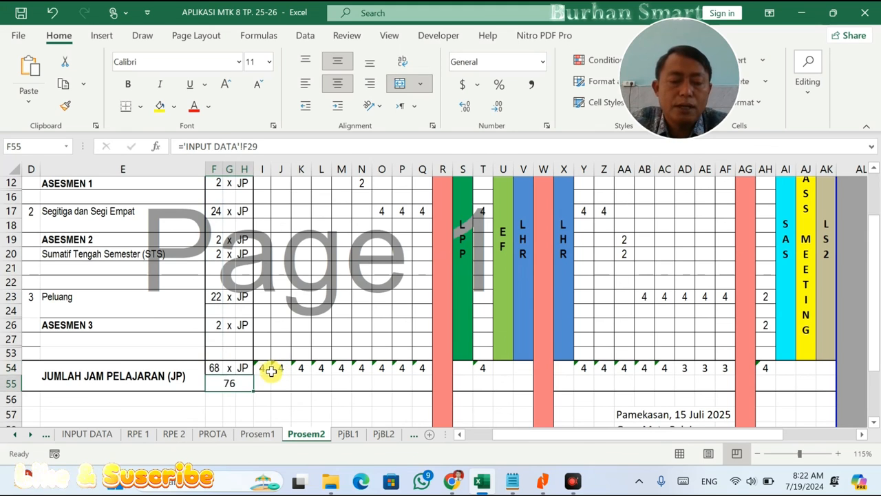
click(214, 368)
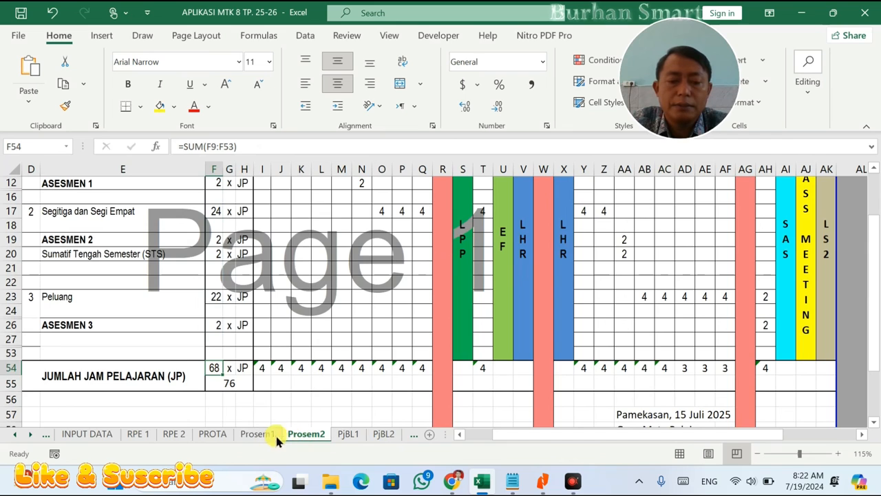
Open the Prosem1 sheet and examine the total-hours formula in F69 for comparison
click(257, 434)
scroll(290, 398, down, 3)
click(229, 354)
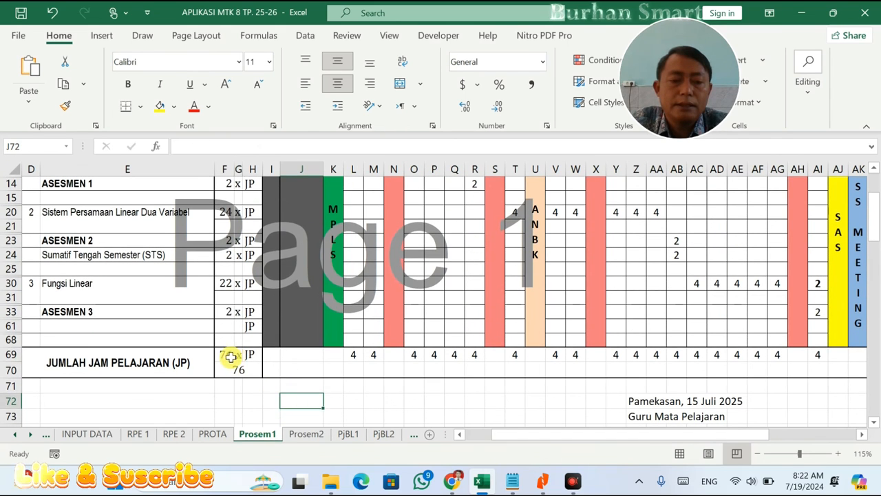
double_click(230, 355)
scroll(297, 346, up, 2)
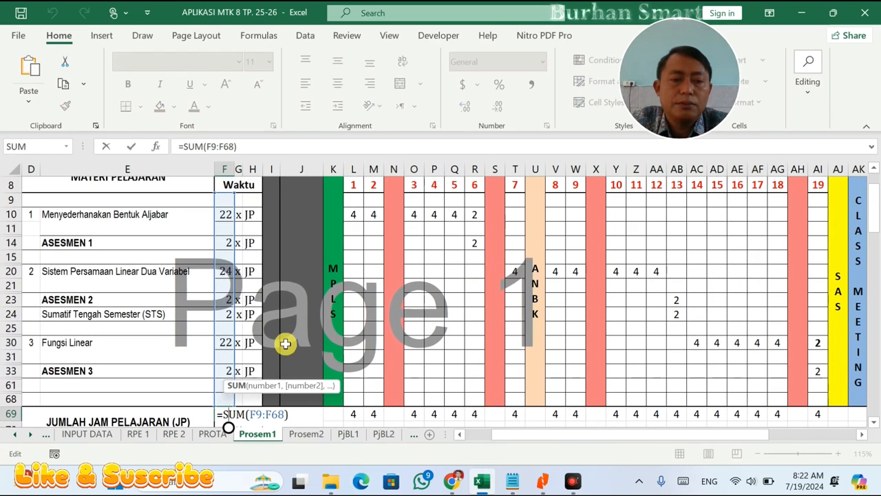
key(Return)
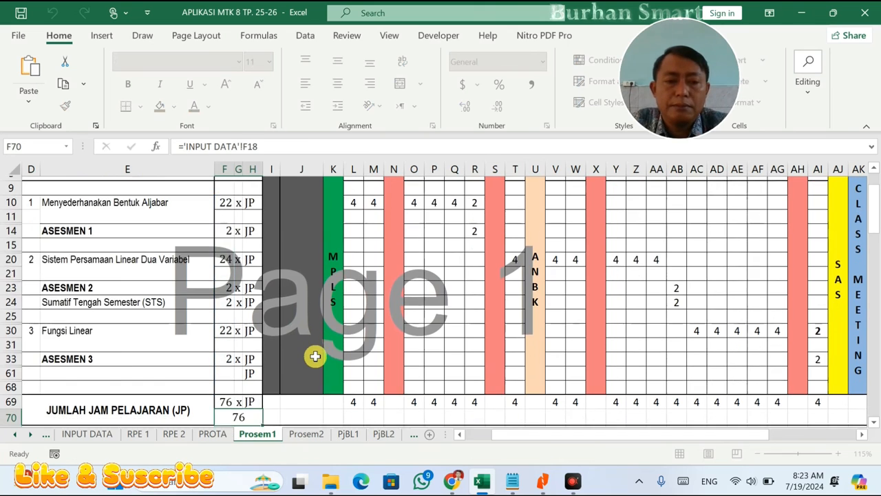
Return to Prosem2 and check the F54 total formula's range against the hours listed in column F
click(300, 434)
double_click(217, 368)
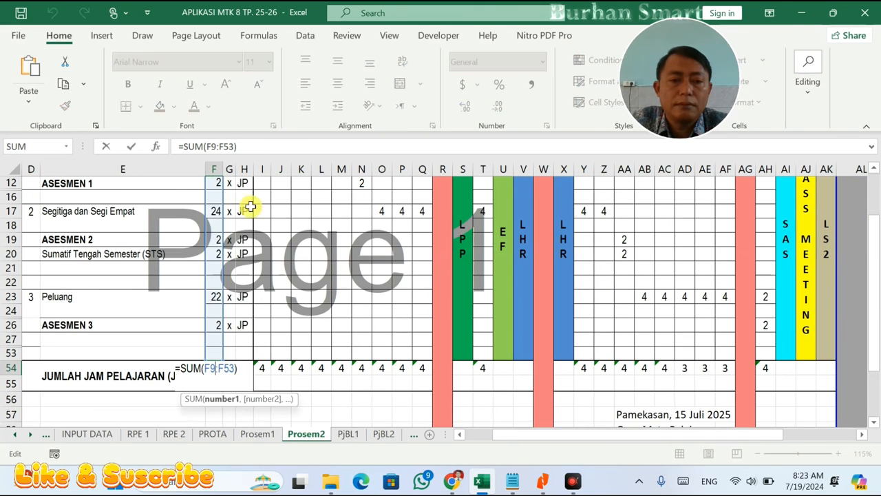
scroll(254, 237, up, 1)
scroll(255, 238, up, 1)
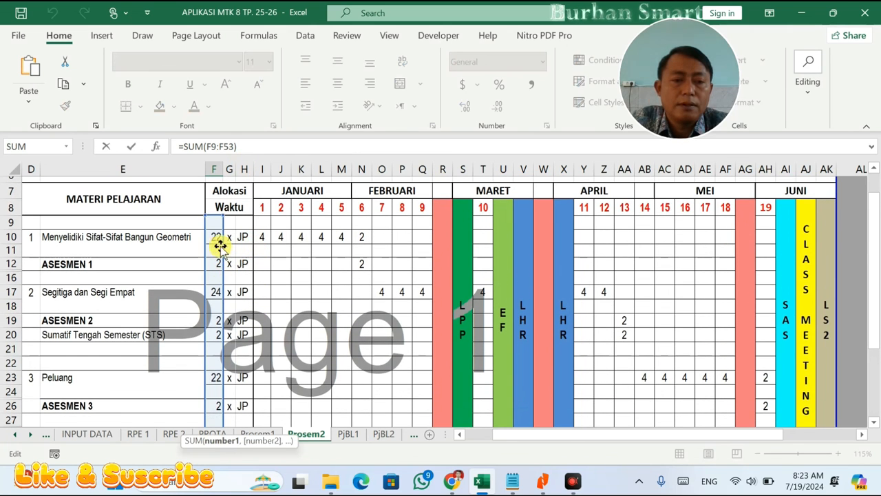
scroll(234, 338, down, 2)
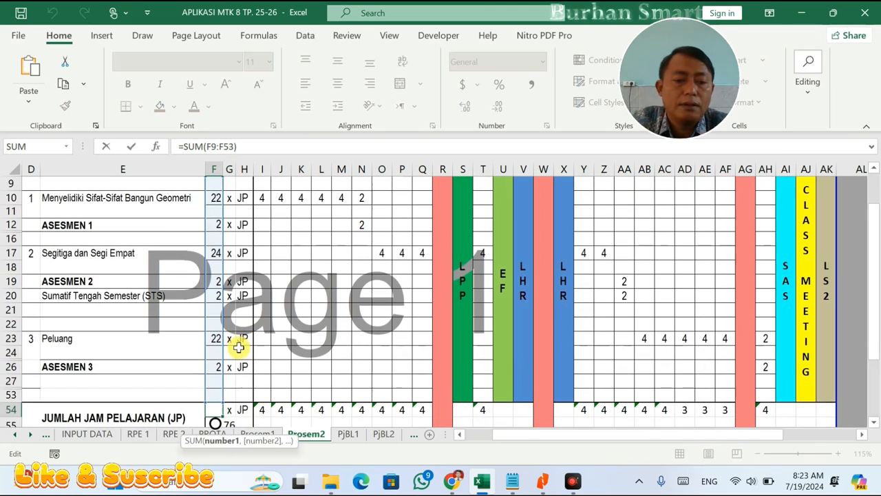
key(Return)
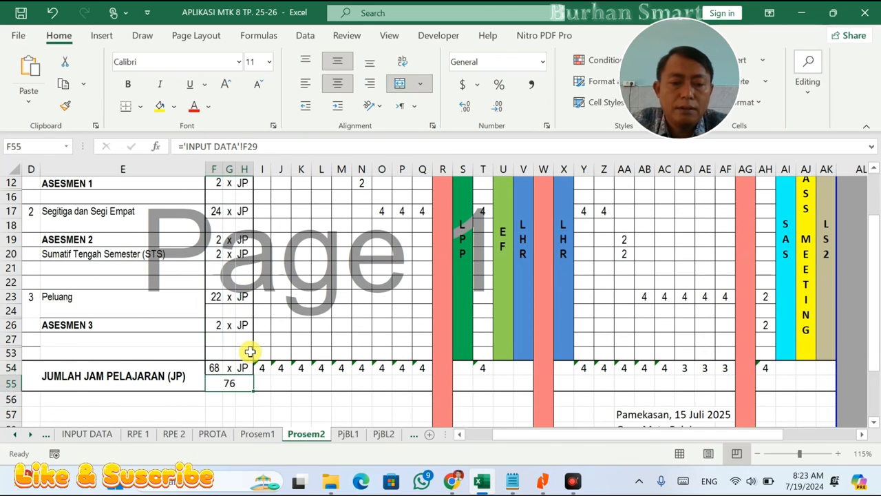
click(215, 368)
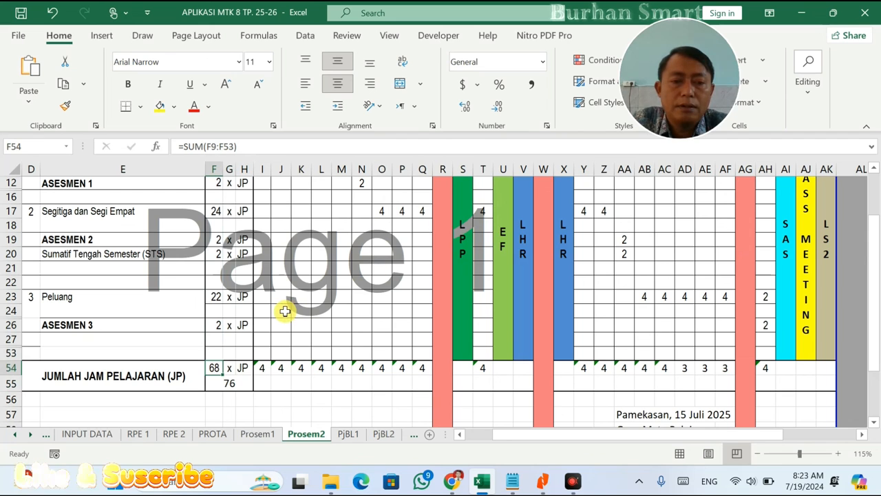
scroll(284, 312, down, 1)
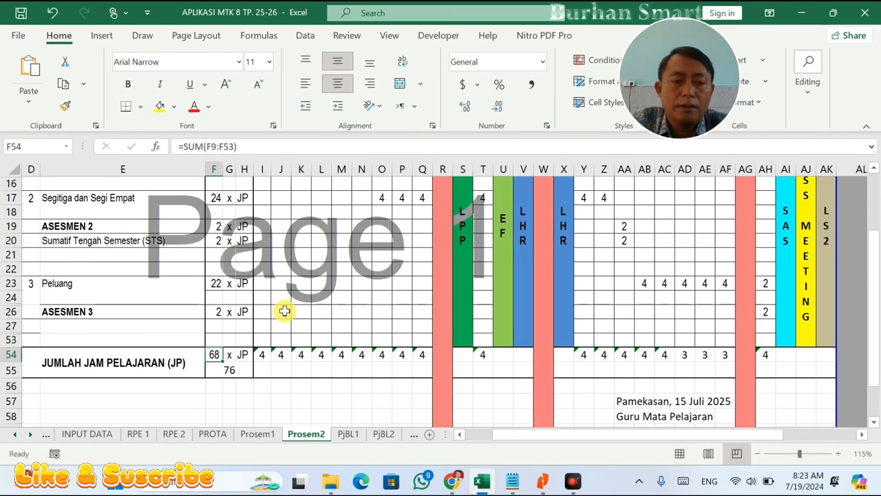
scroll(284, 310, up, 2)
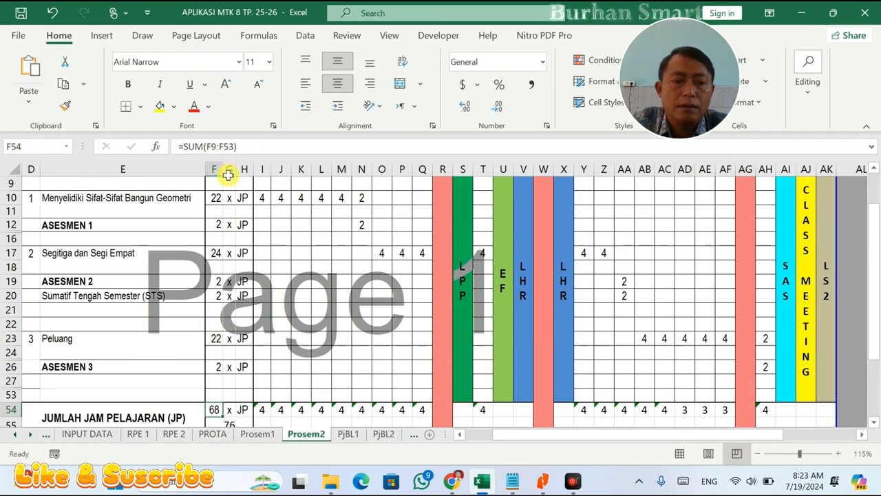
Trace which rows of the Alokasi Waktu column the F54 total formula on Prosem2 covers
click(220, 146)
scroll(270, 237, up, 2)
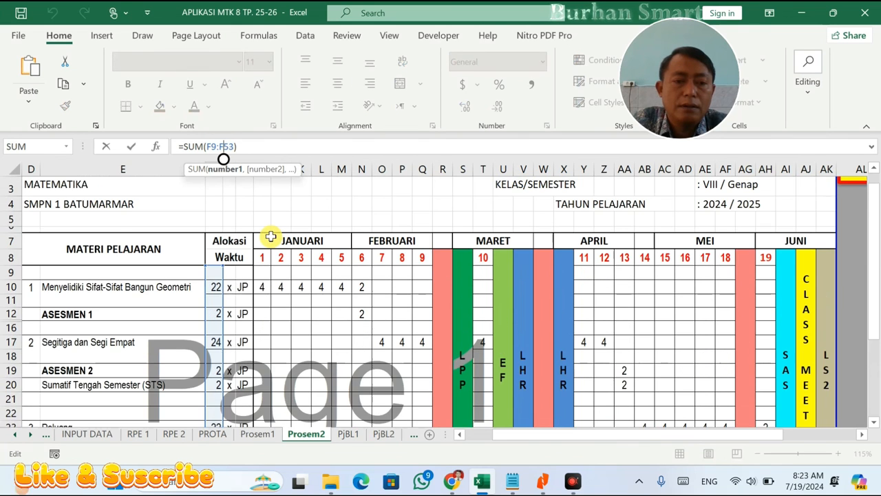
scroll(271, 236, down, 2)
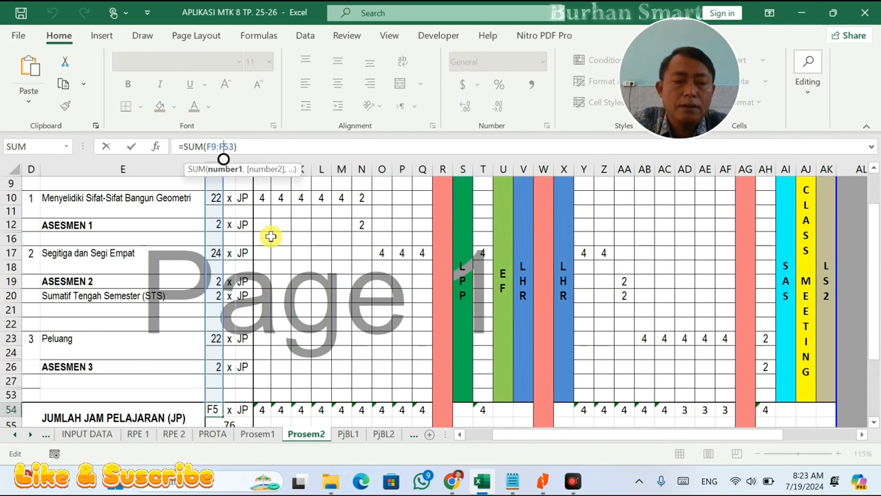
scroll(271, 234, up, 1)
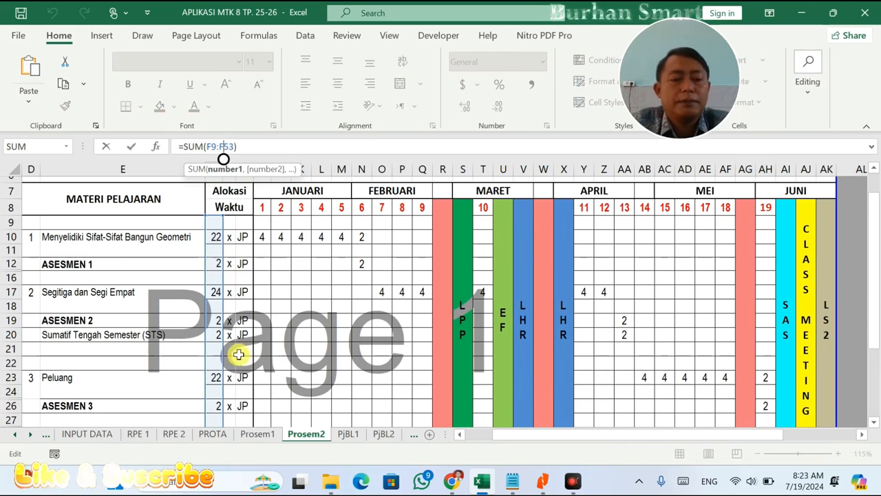
key(Escape)
Examine the F69 total-hours formula on Prosem1 and the range it sums, leaving it unedited
click(257, 434)
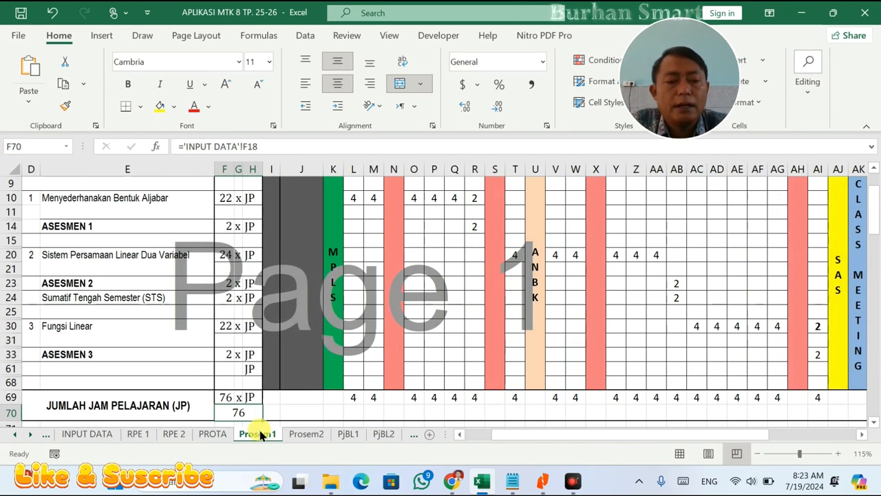
click(227, 398)
double_click(227, 397)
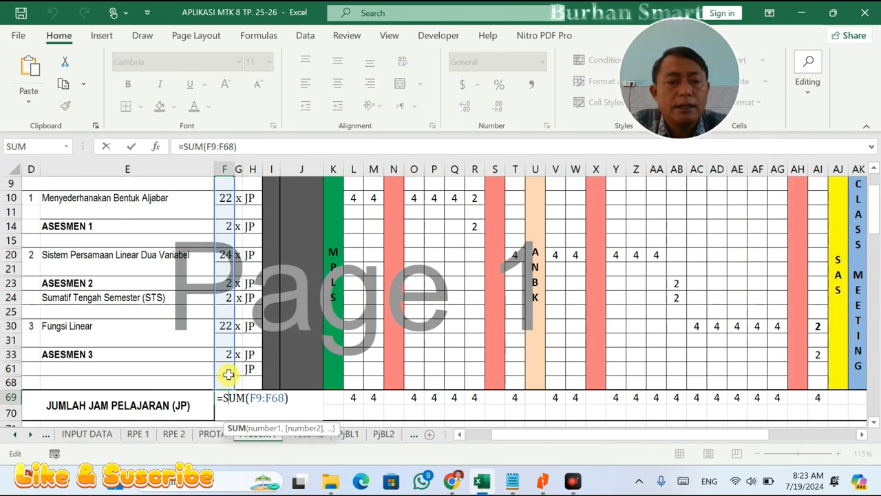
click(217, 150)
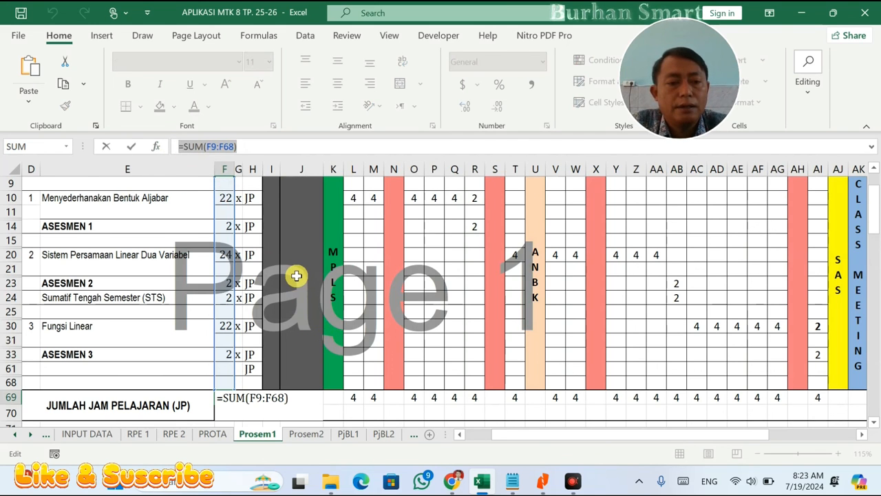
key(Escape)
Inspect the Prosem2 formulas behind the hours for Menyelidiki Sifat-Sifat Bangun Geometri, ASESMEN 1 and Segitiga dan Segi Empat
click(306, 434)
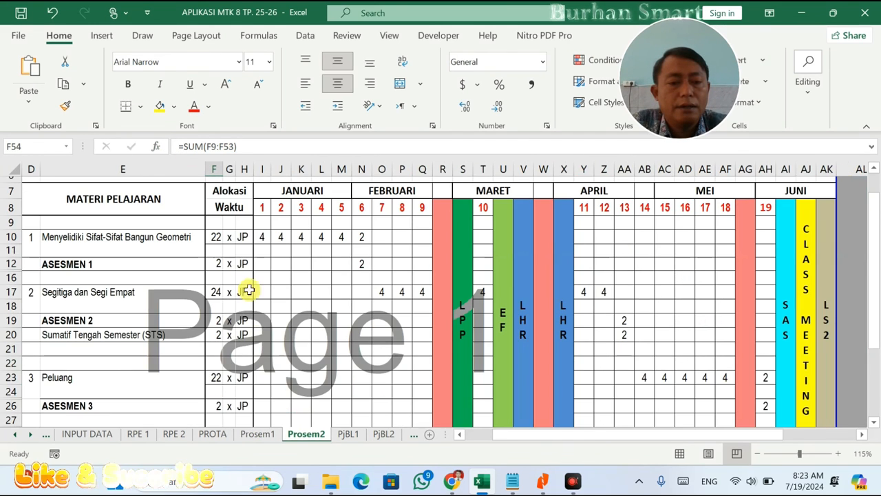
click(218, 236)
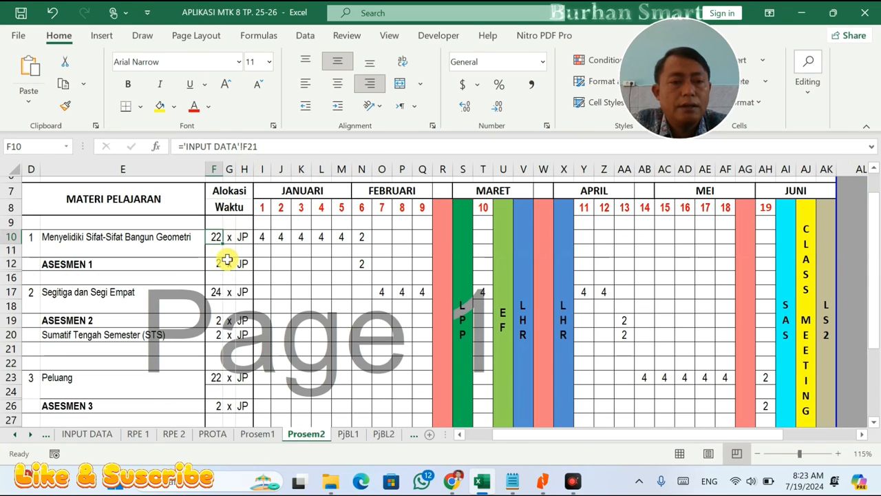
click(218, 267)
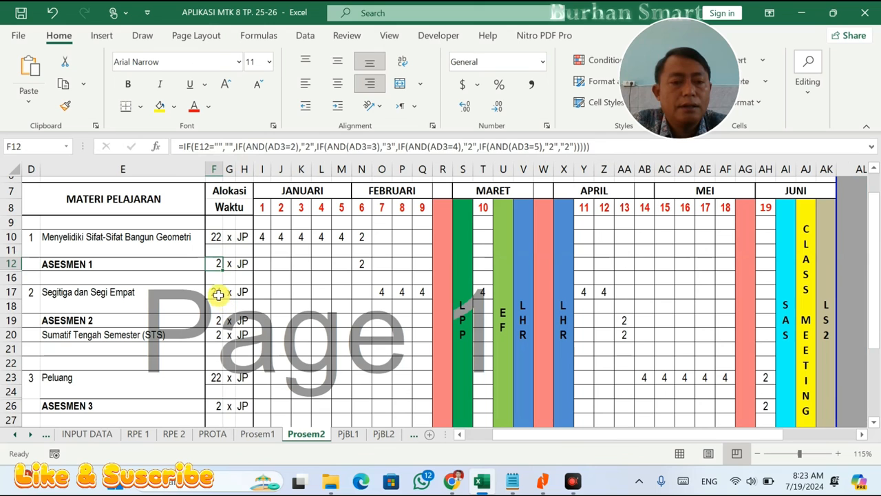
click(217, 294)
Check how the ASESMEN 2 and Sumatif Tengah Semester hours are entered in column F of Prosem1
click(252, 434)
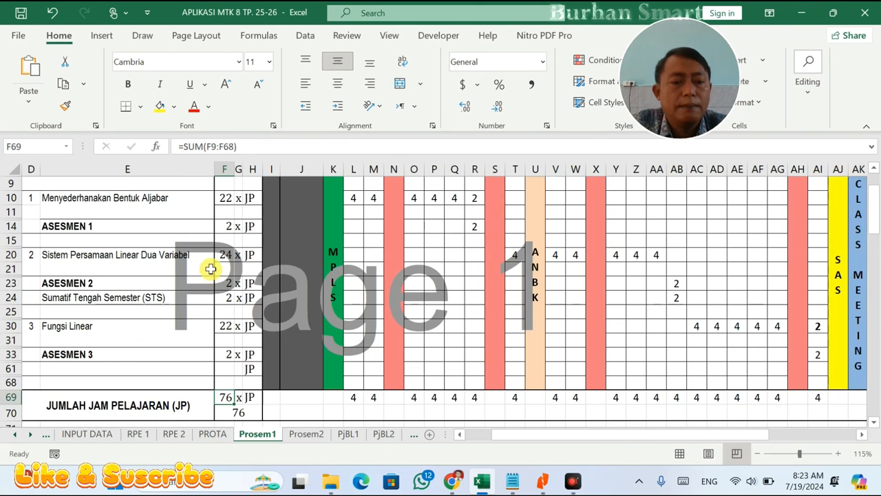
scroll(223, 279, up, 3)
click(233, 356)
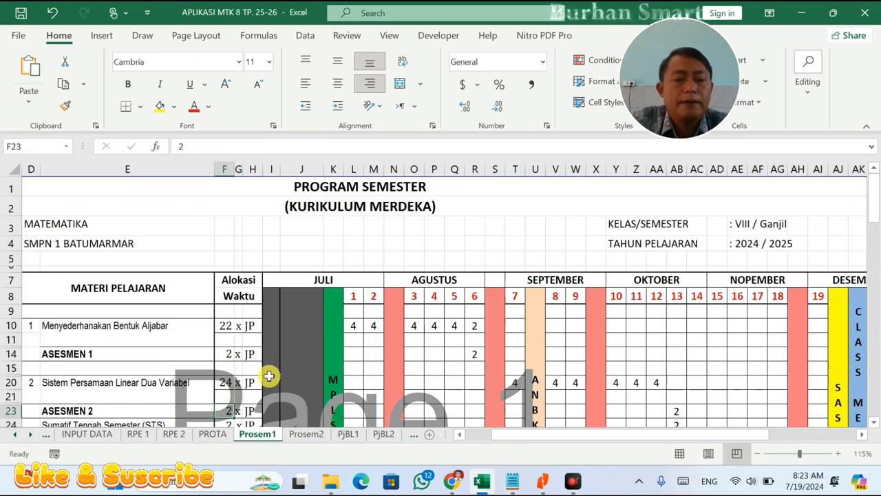
scroll(262, 365, down, 2)
click(227, 329)
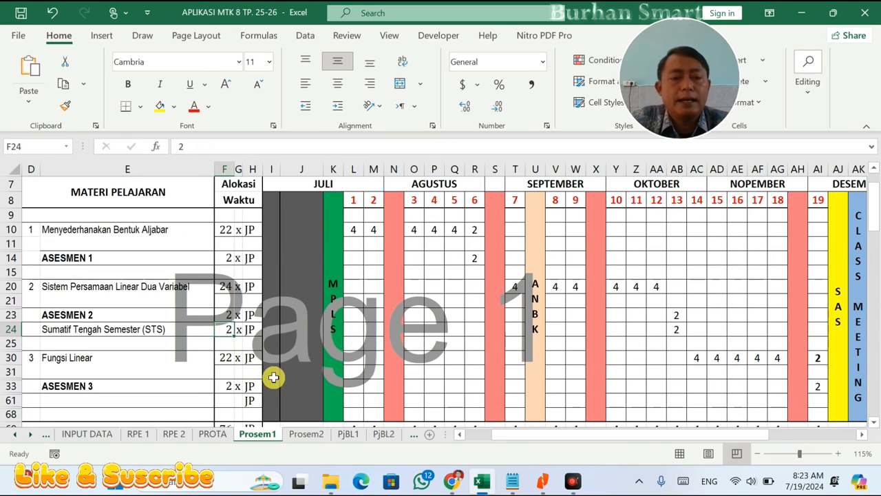
On Prosem2, overwrite the Alokasi Waktu formulas with plain numbers: 2 for ASESMEN 1, 22 for ASESMEN 2 and 2 for ASESMEN 3
click(306, 434)
click(220, 262)
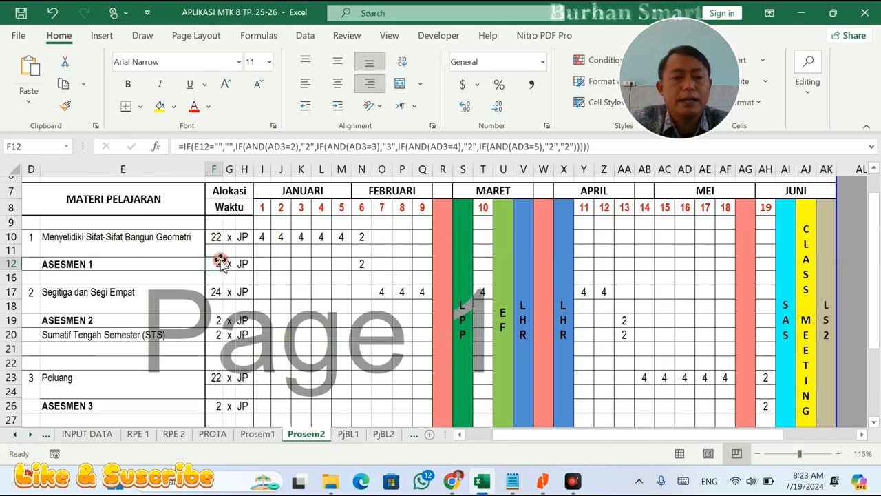
click(221, 321)
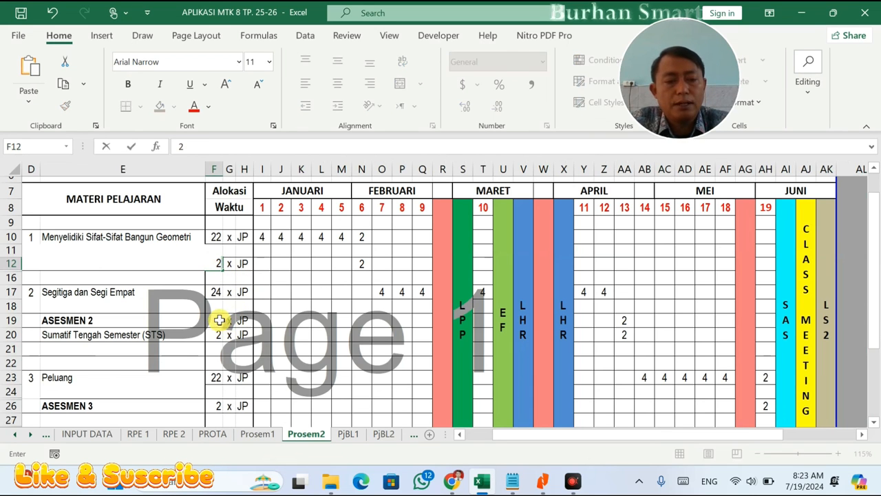
text(22)
click(219, 404)
text(2)
scroll(260, 364, down, 2)
click(281, 330)
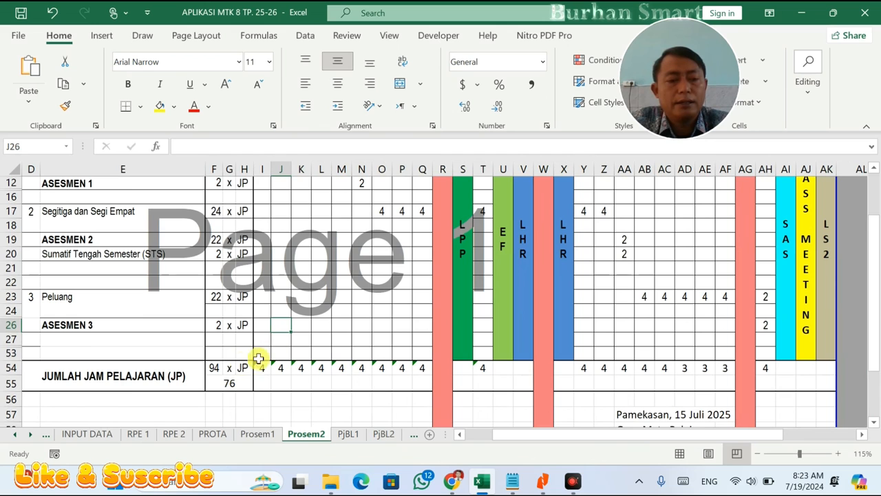
drag(10, 353, 3, 277)
click(2, 277)
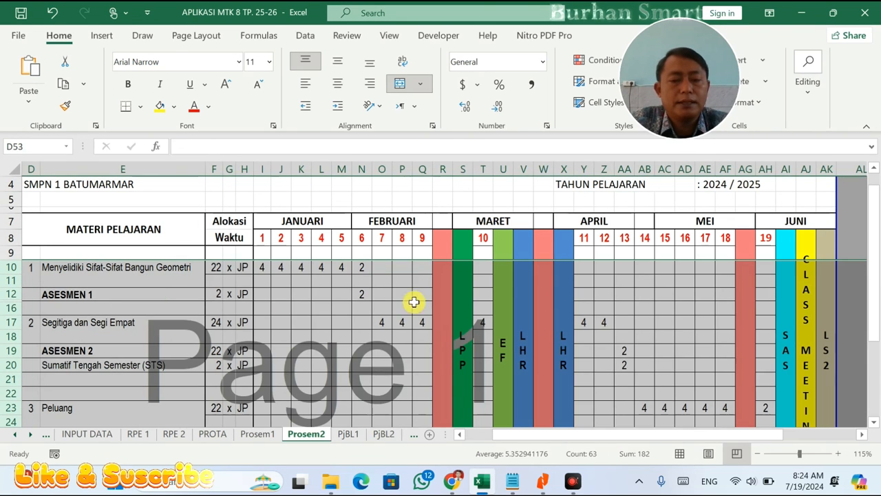
click(417, 304)
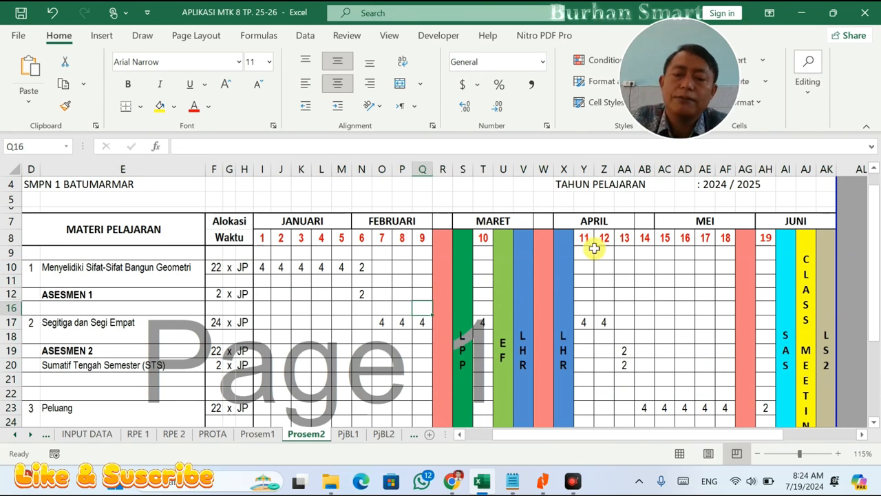